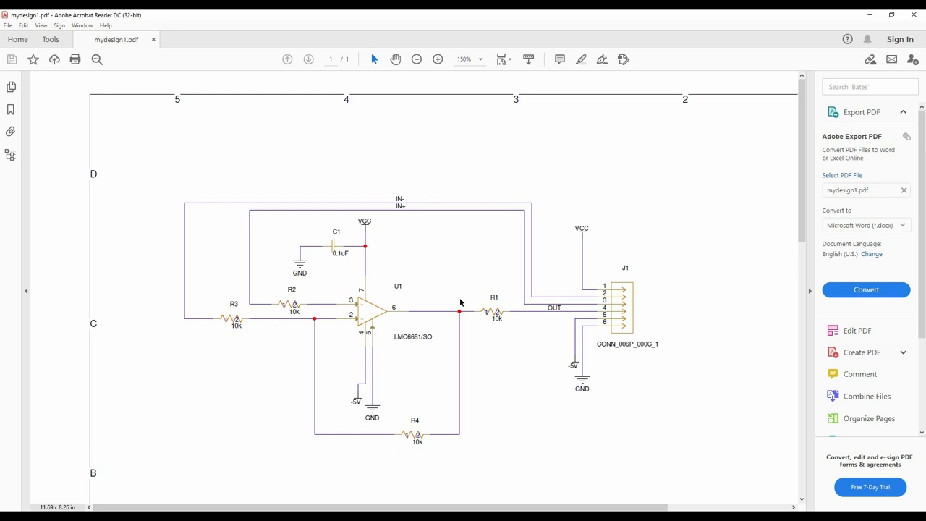
Switch to OrCAD Capture and create a new project named mydesign in the location D:\Working\mydesign
click(869, 14)
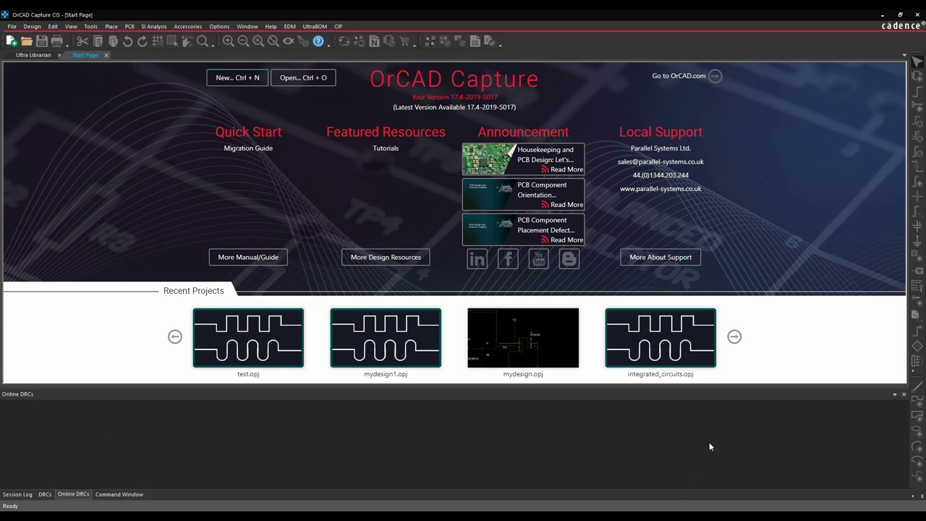
click(236, 81)
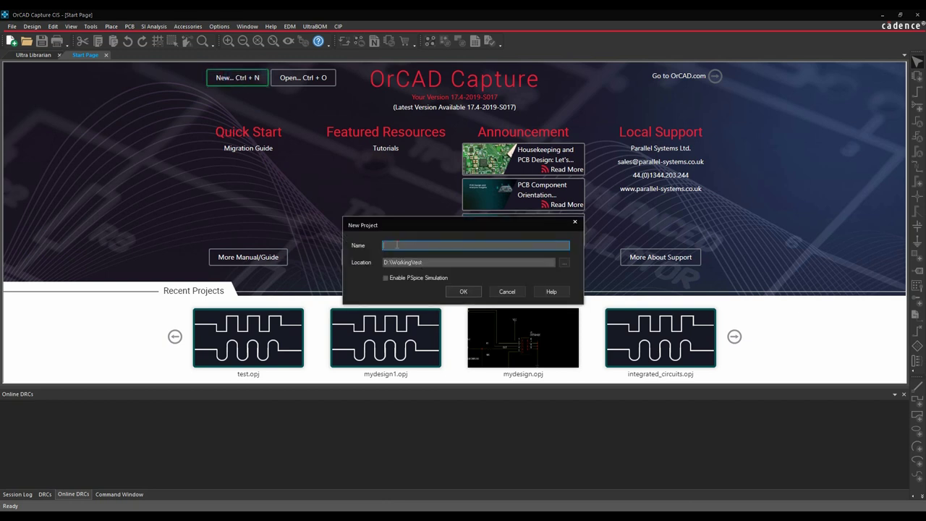
text(mydesig)
click(437, 263)
key(BackSpace)
key(BackSpace)
key(BackSpace)
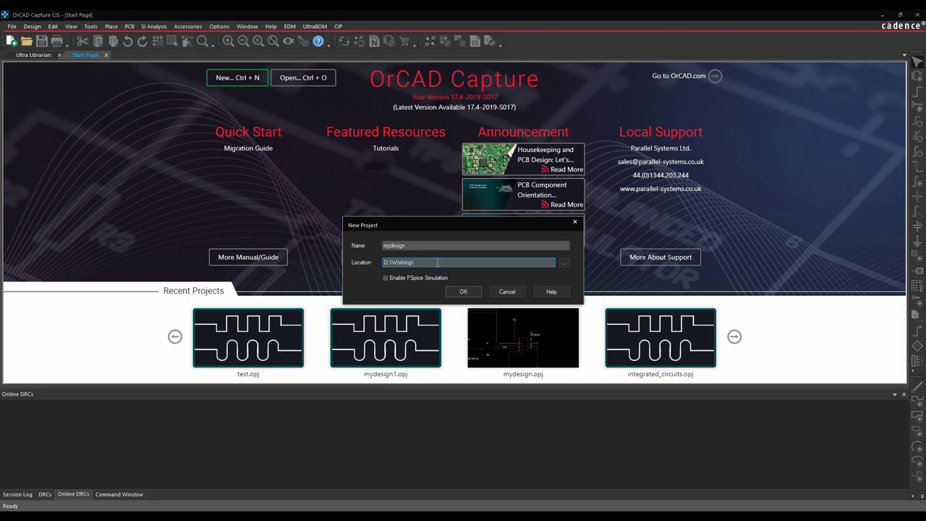
text(mydesig)
click(466, 291)
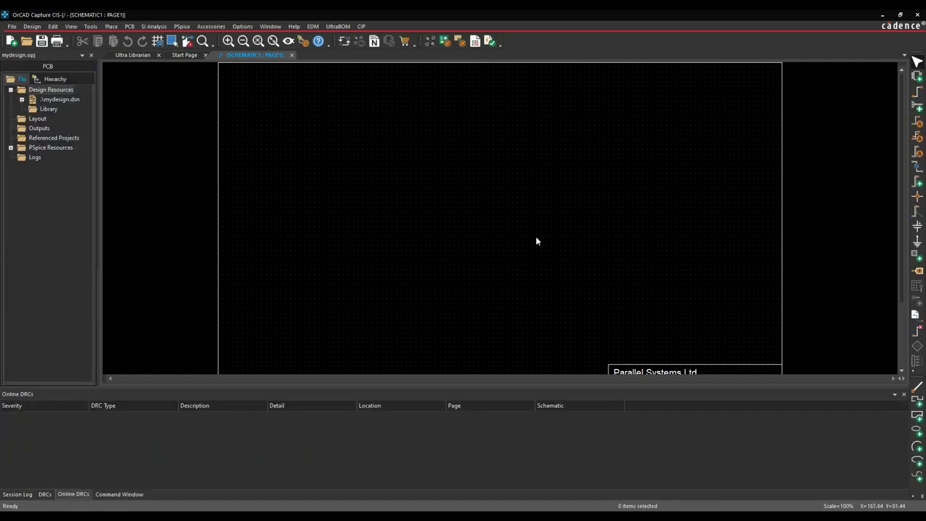
Start placing a part and remove all configured libraries except the Design Cache from the library list
click(111, 27)
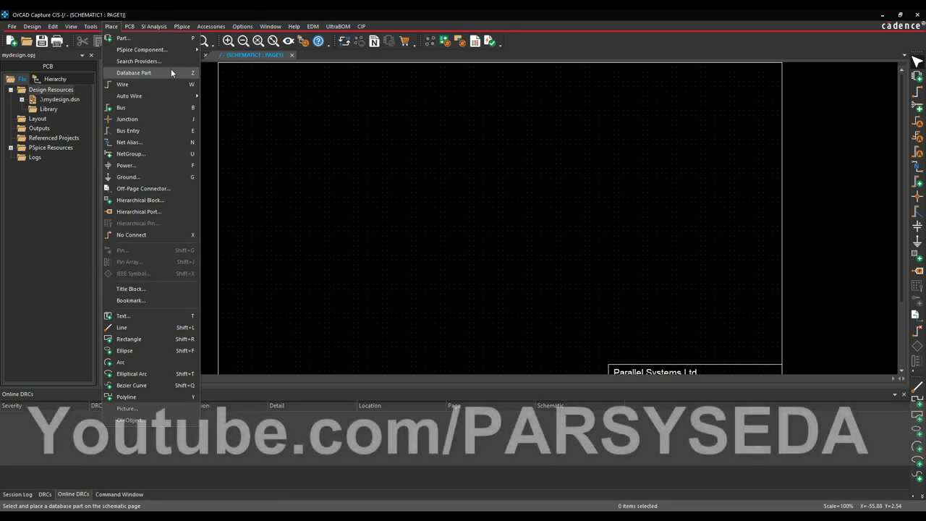
mouse_move(127, 28)
click(141, 38)
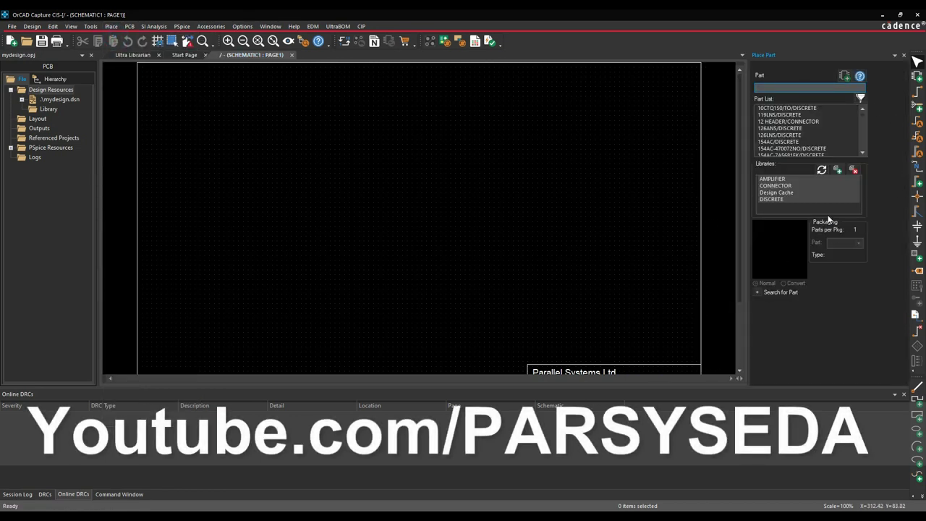
click(854, 170)
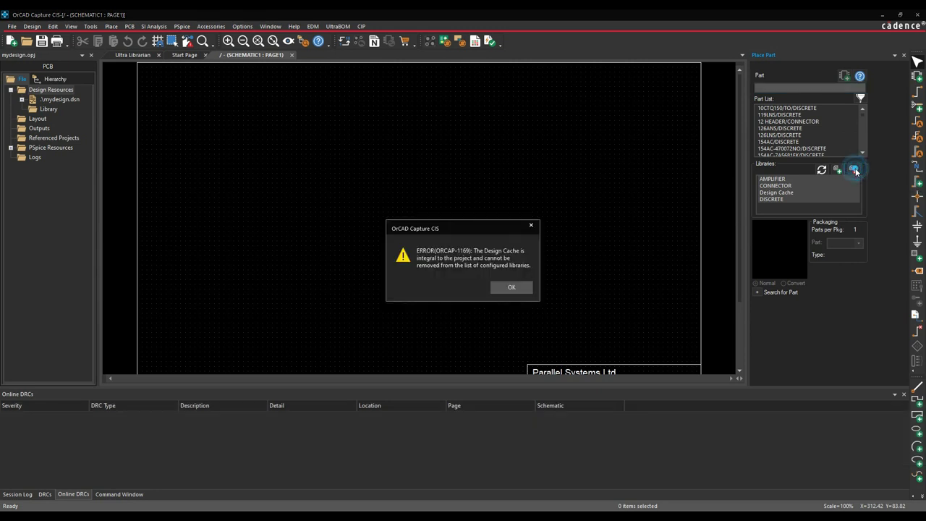
click(514, 289)
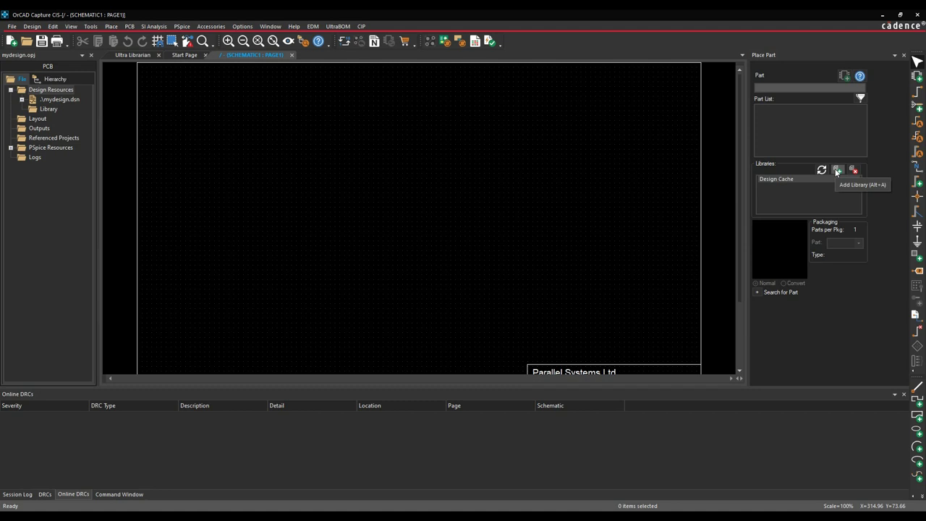
Add Amplifier.olb, Connector.olb and Discrete.olb from the tools\capture\library folder to the part libraries
click(836, 171)
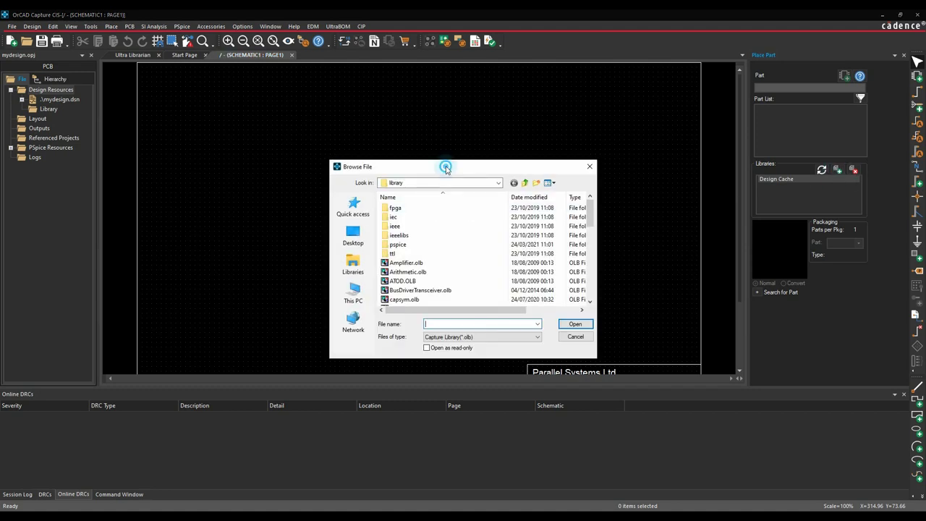
drag(446, 167, 325, 108)
click(378, 124)
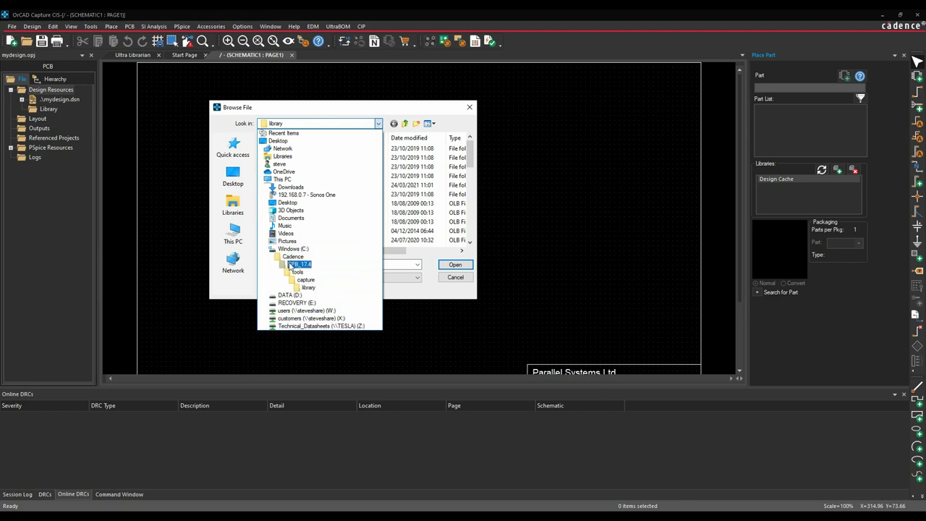
click(308, 288)
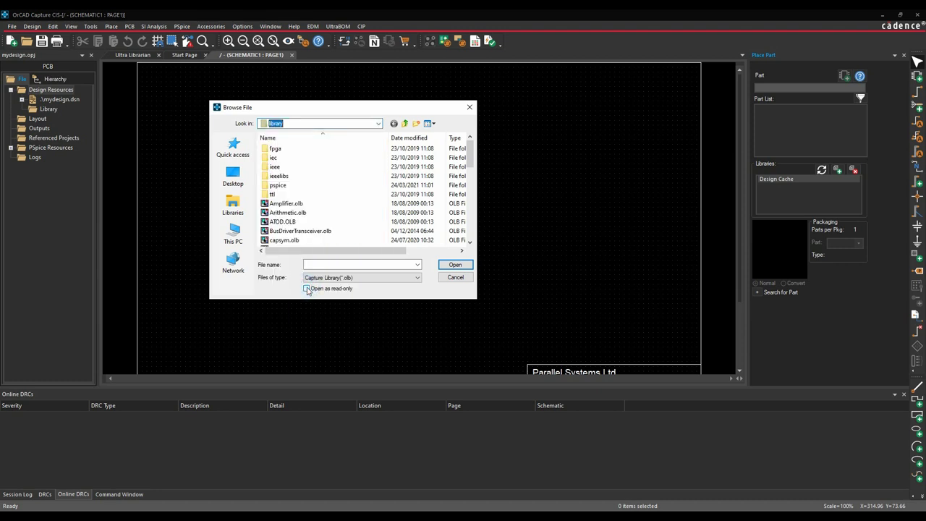
scroll(297, 214, down, 5)
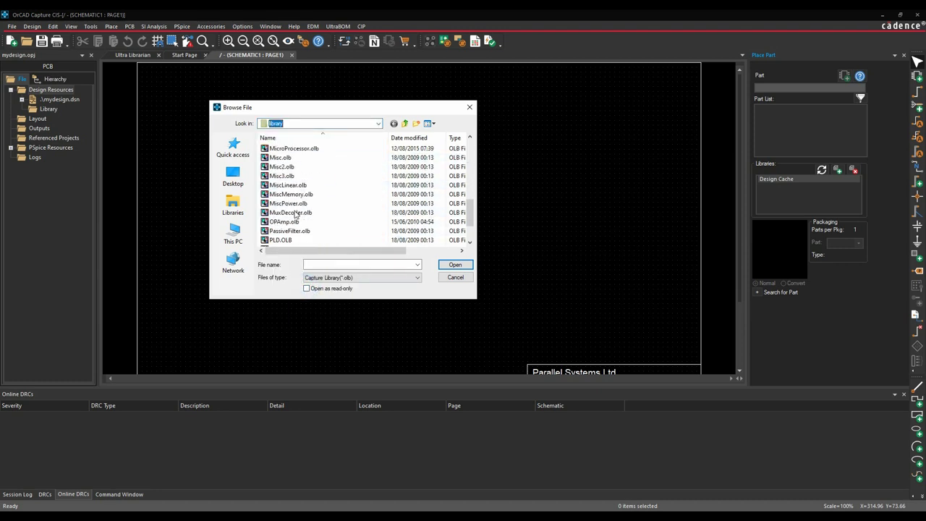
scroll(295, 214, up, 4)
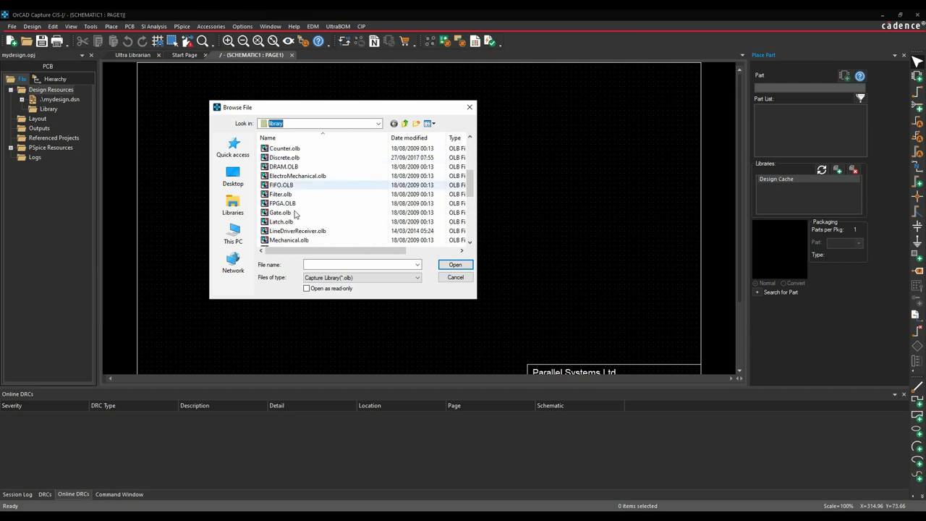
scroll(295, 213, up, 1)
scroll(295, 213, up, 1)
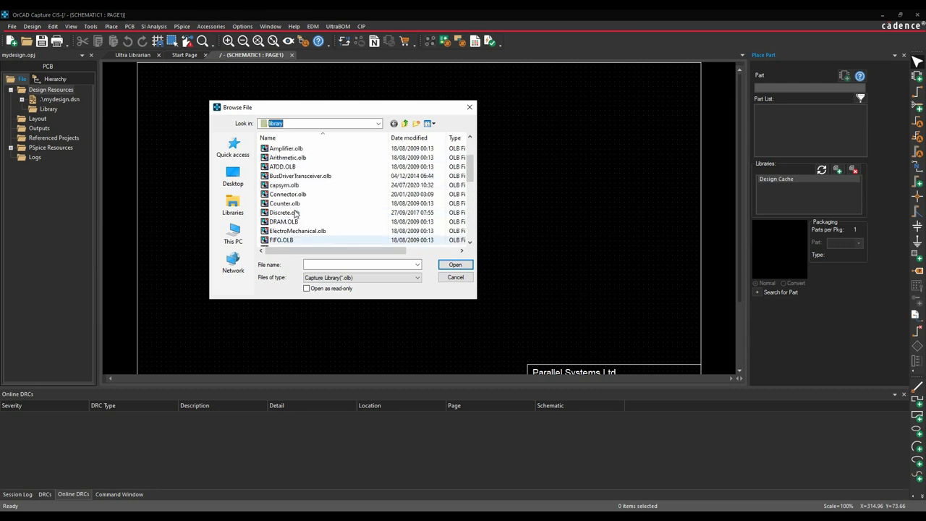
click(287, 149)
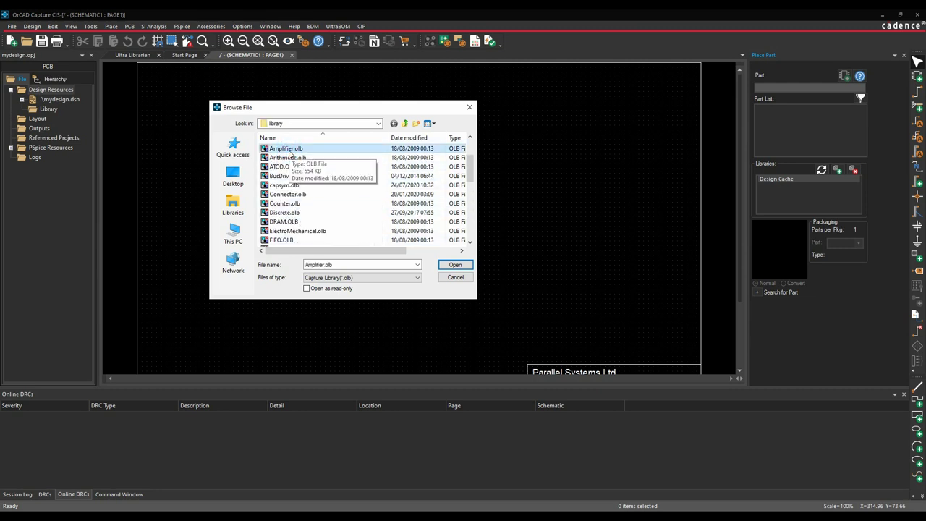
ctrl+click(284, 195)
ctrl+click(282, 212)
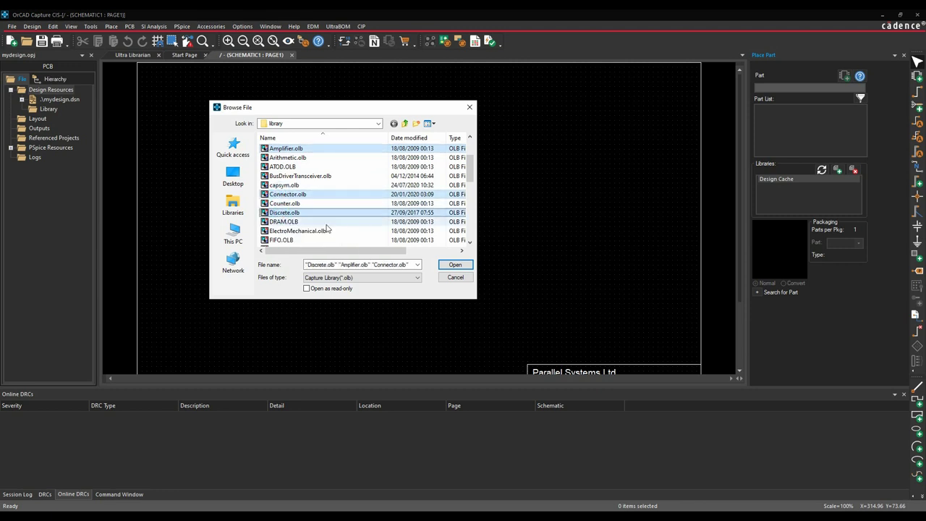
click(455, 264)
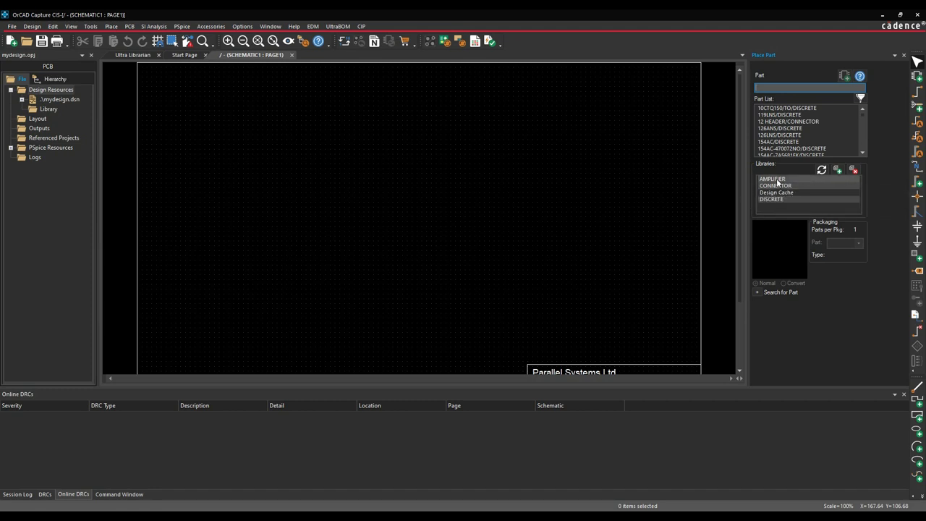
Place one LMC6681/SO op-amp from the AMPLIFIER library in the middle of the schematic page and end placement
click(778, 180)
click(782, 185)
click(774, 198)
click(771, 179)
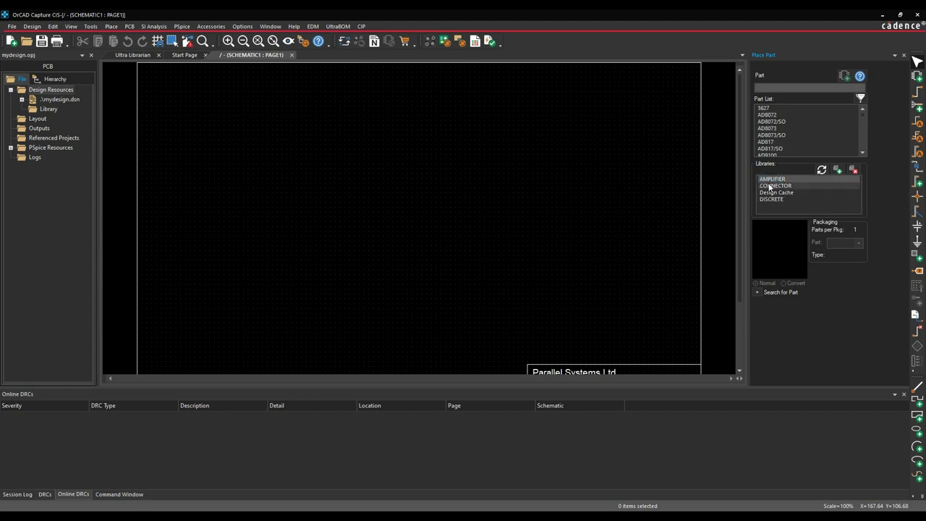
click(773, 87)
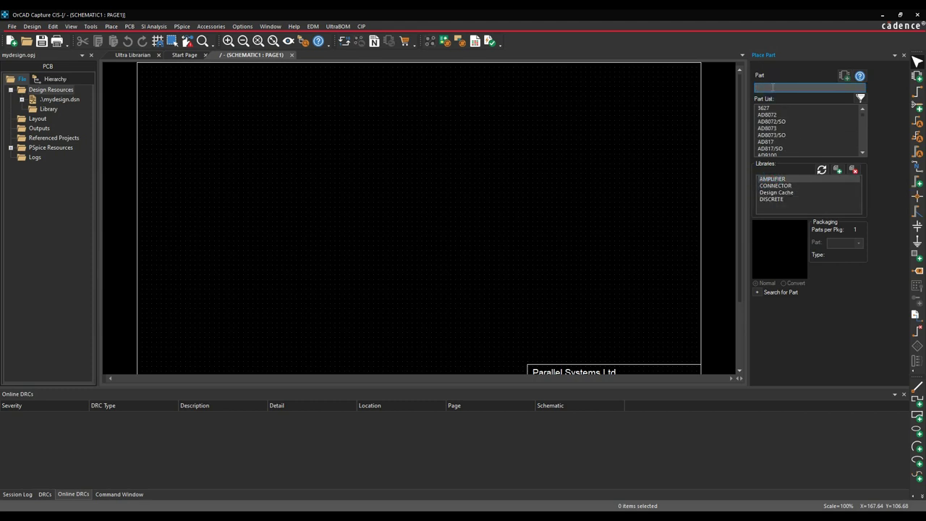
text(LMC6681)
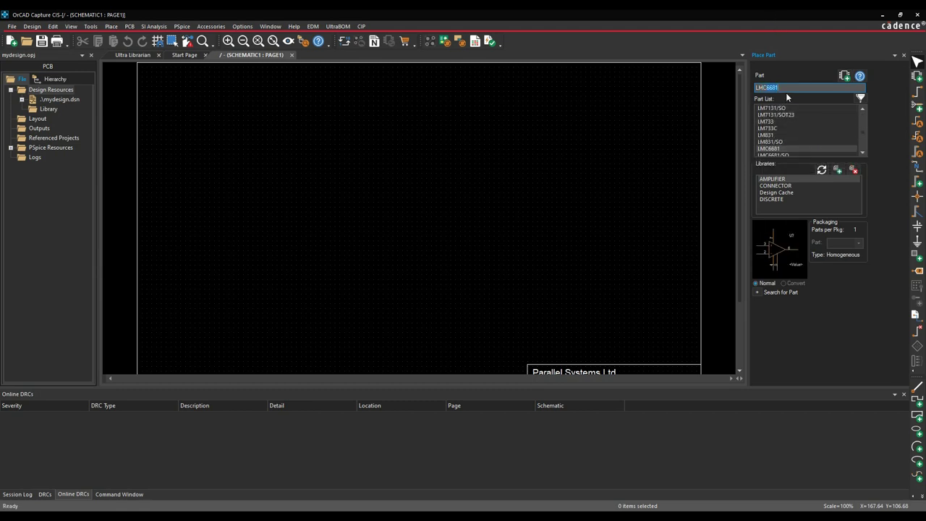
click(863, 152)
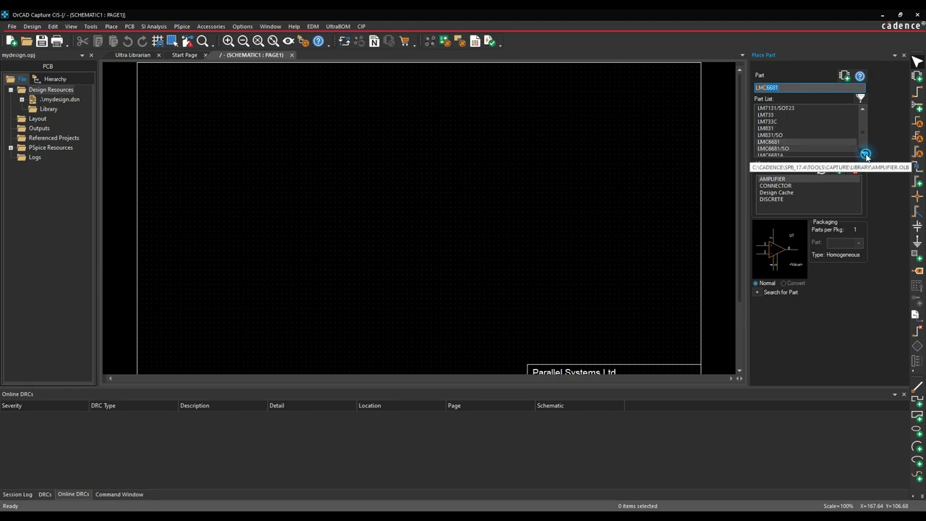
double_click(778, 149)
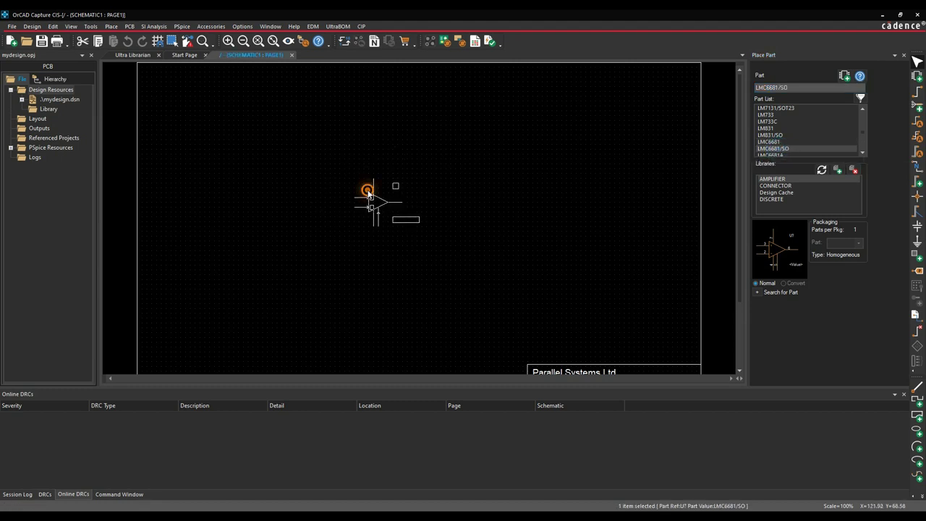
right_click(368, 193)
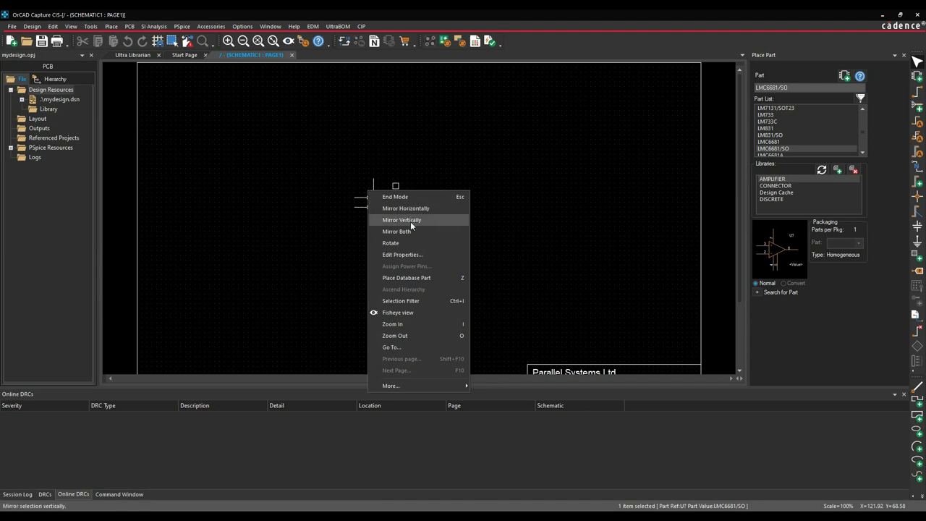
key(Escape)
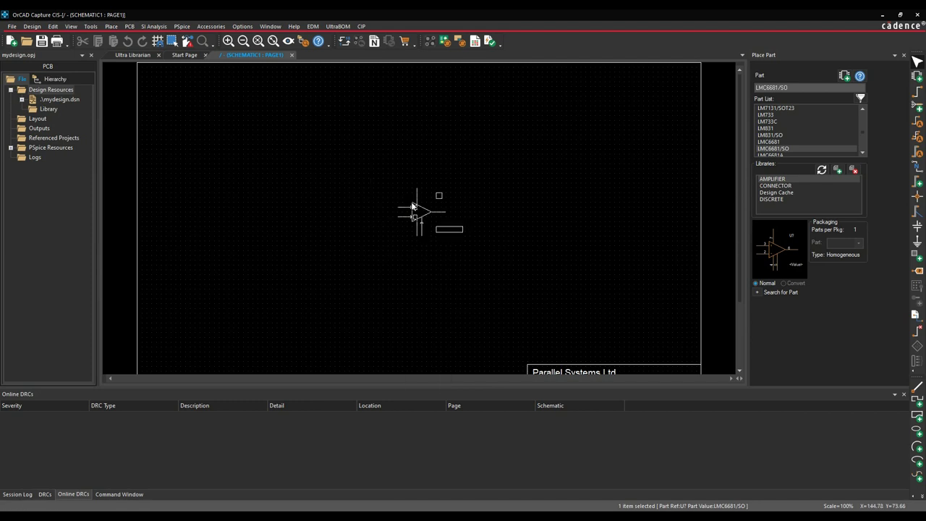
click(370, 200)
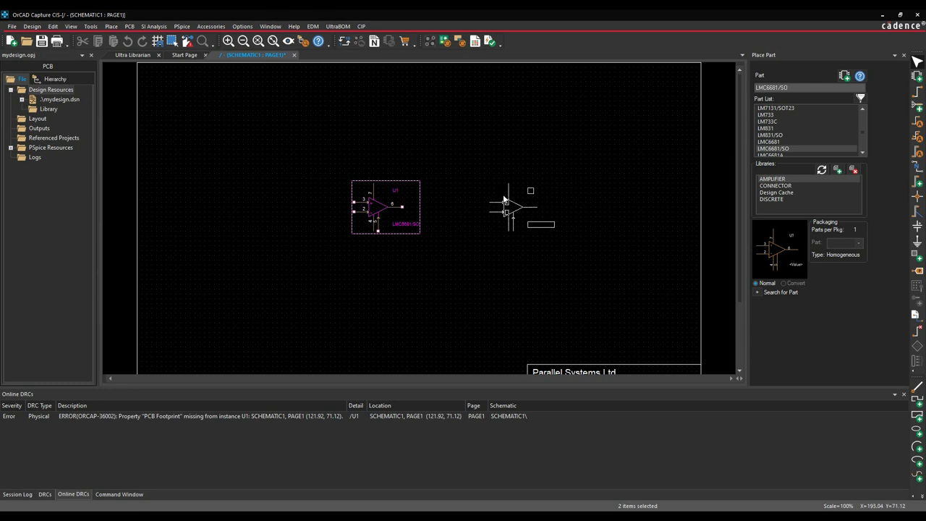
key(Escape)
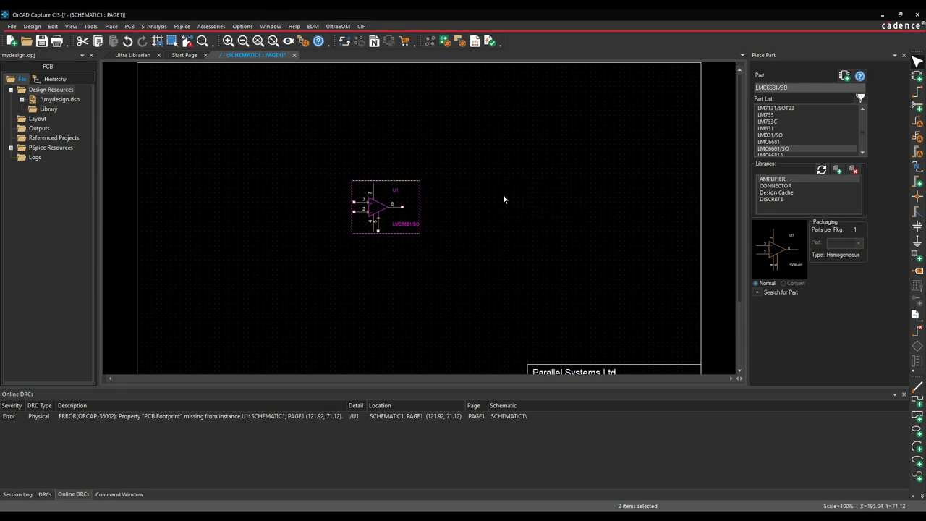
Place a HEADER 6 from the CONNECTOR library to the right of the op-amp, mirrored horizontally so its pins face the op-amp
click(796, 185)
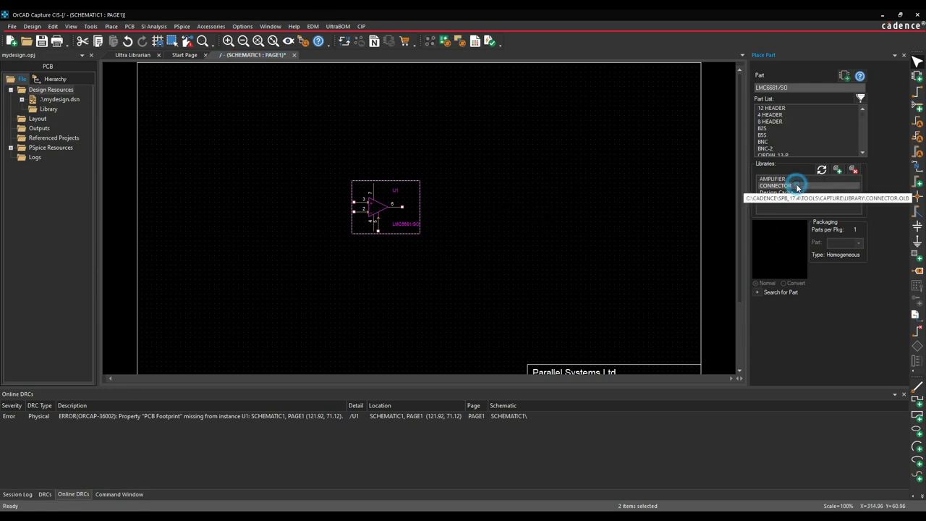
click(793, 88)
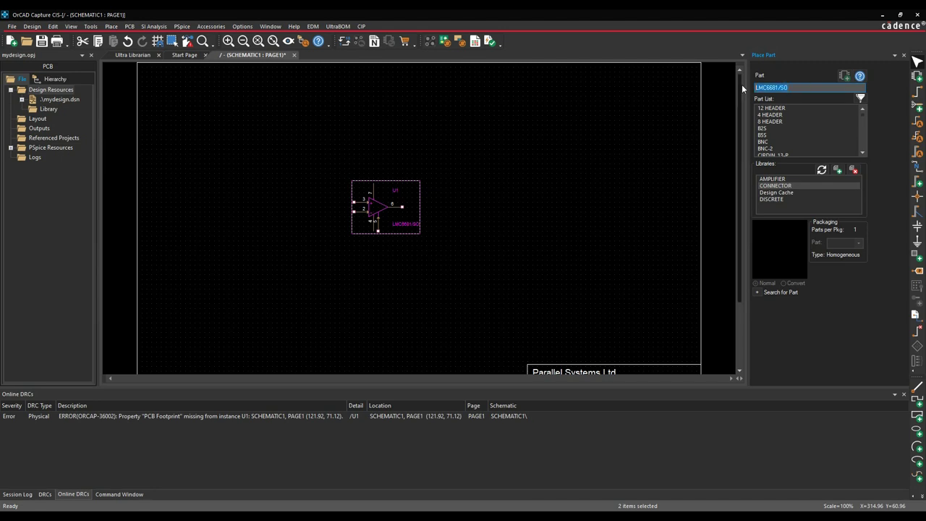
text(H)
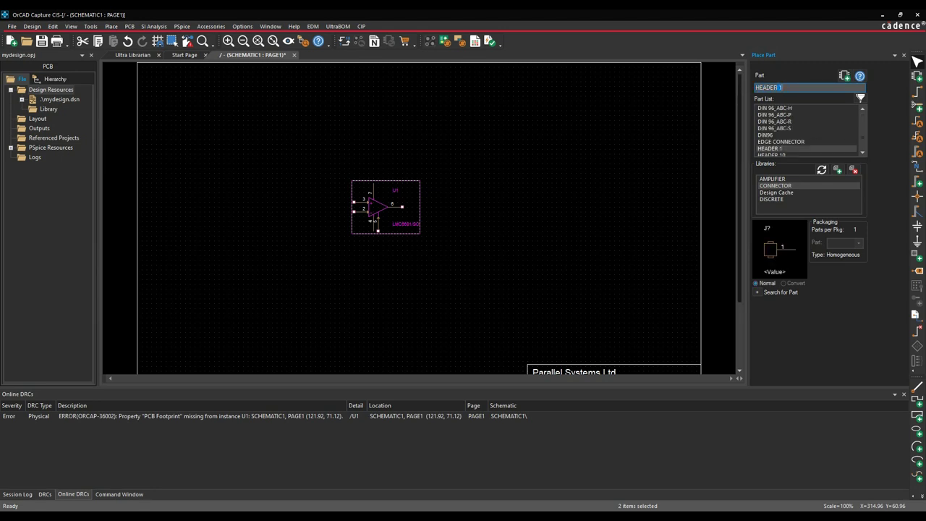
text(EADER 6)
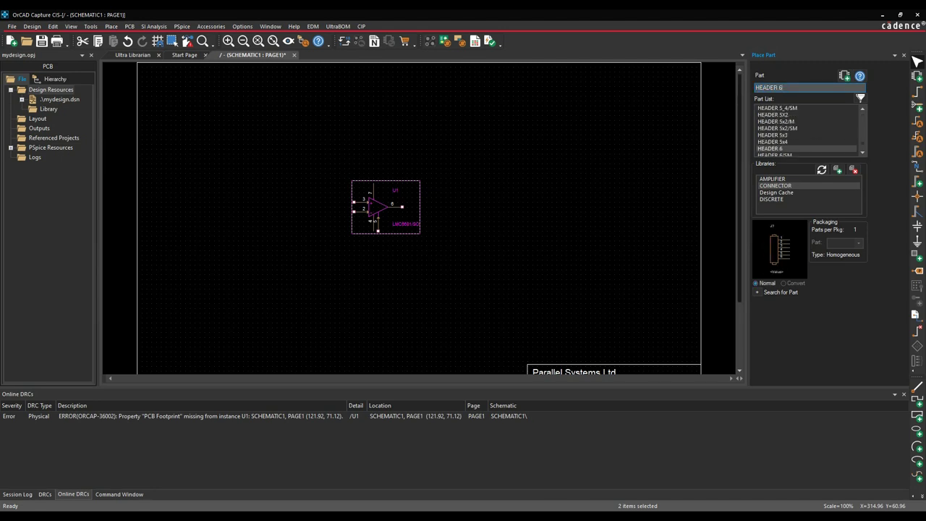
double_click(773, 149)
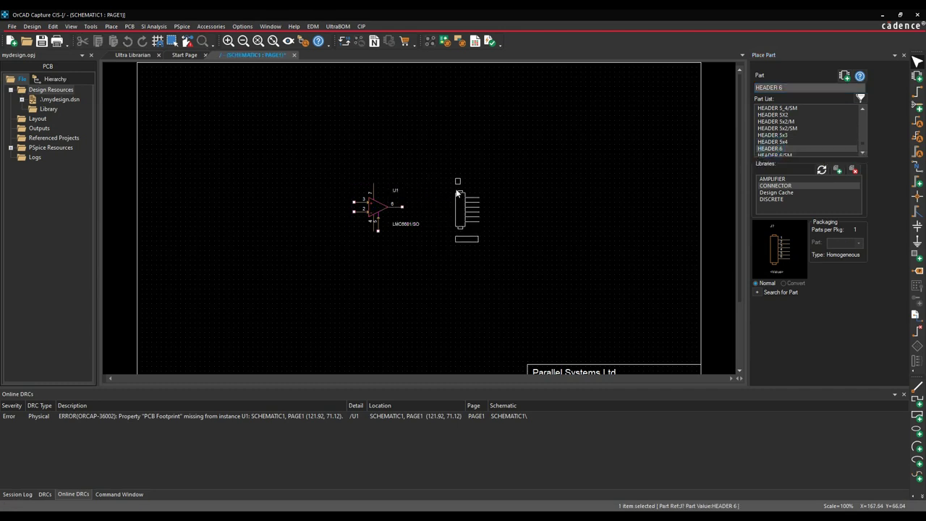
right_click(455, 191)
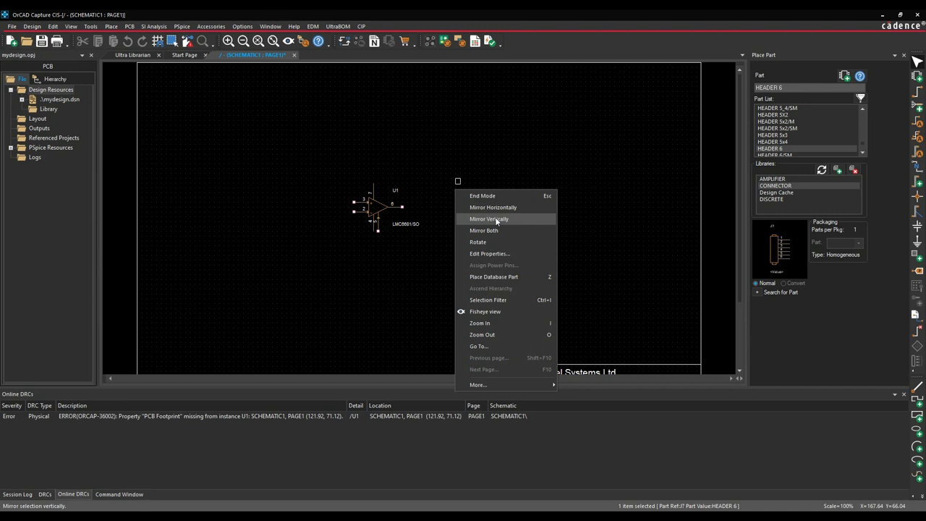
click(497, 218)
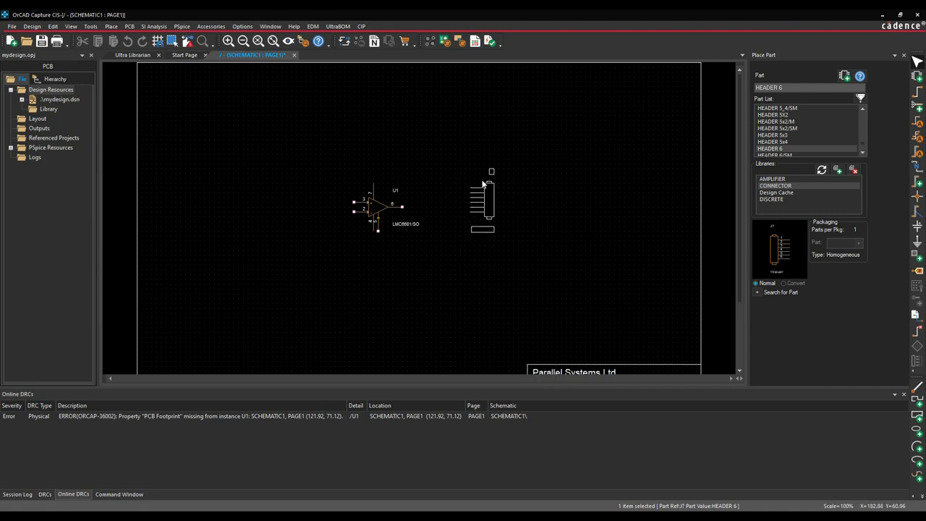
click(497, 182)
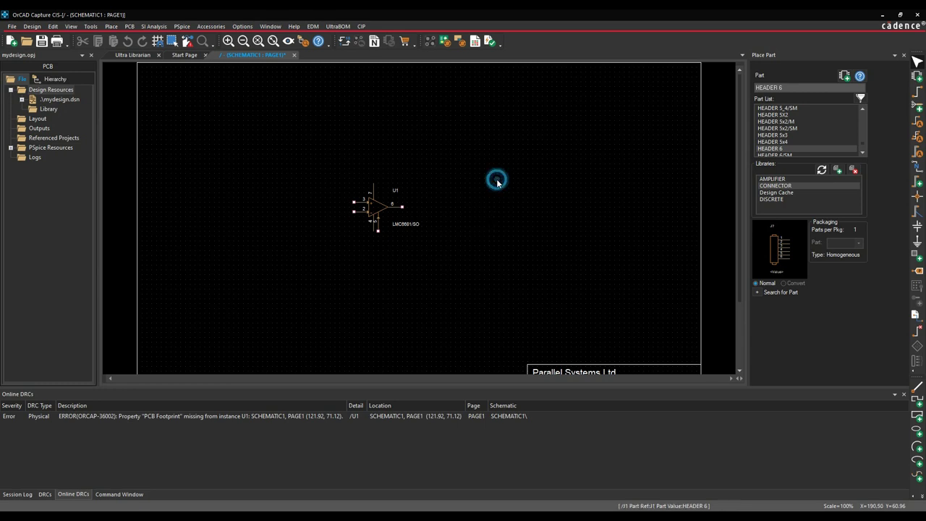
Place one capacitor C from the DISCRETE library above the op-amp's inputs, rotated so its pins run horizontally, and end placement
click(787, 200)
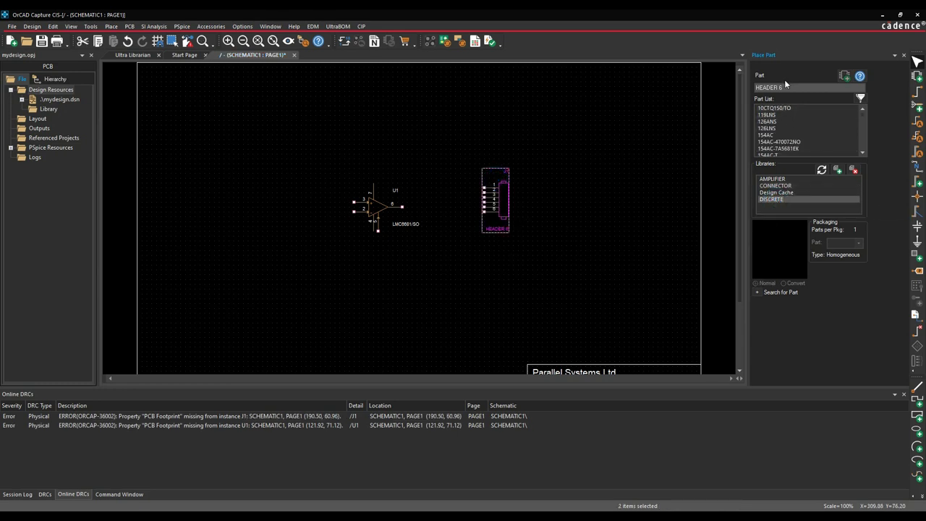
drag(790, 85, 746, 87)
text(C)
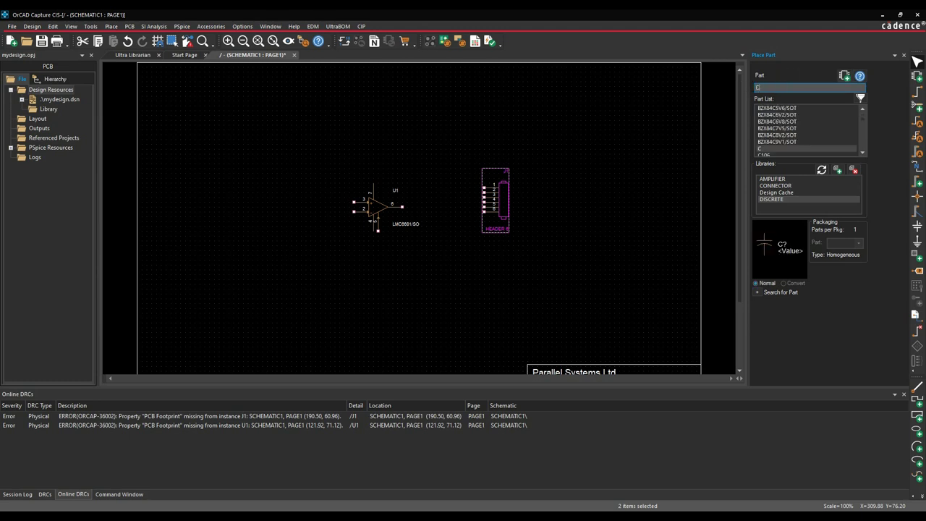
double_click(760, 151)
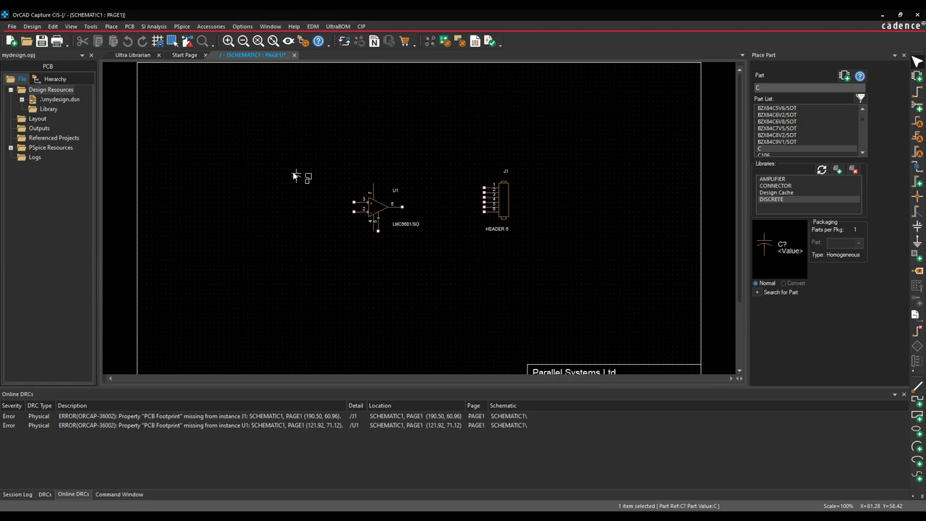
key(i)
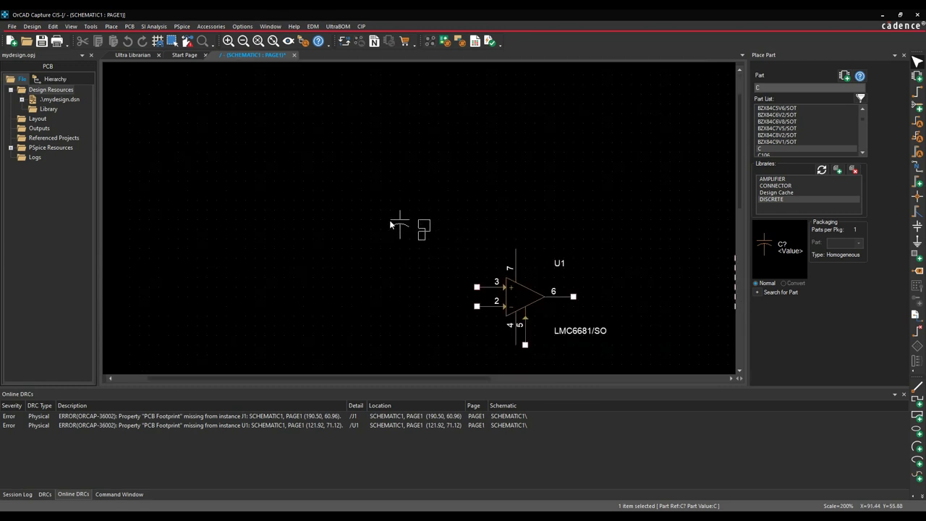
right_click(387, 217)
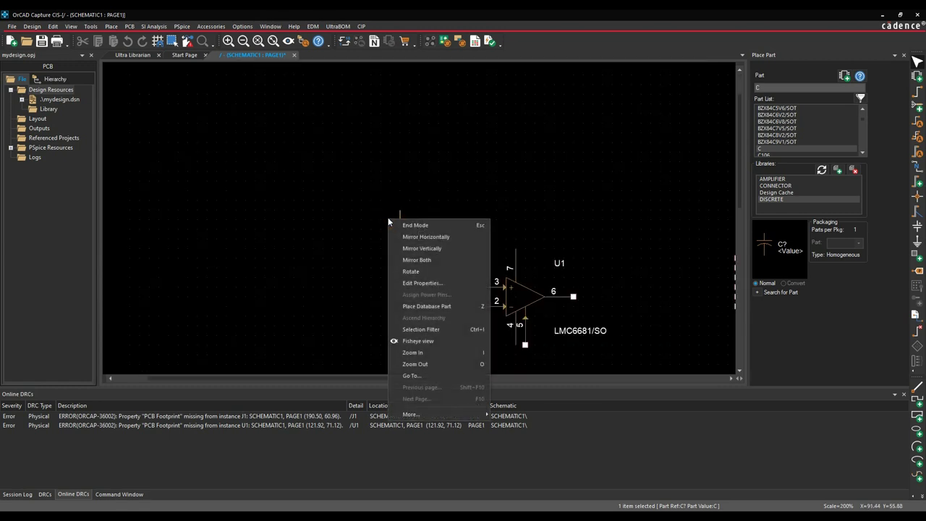
click(408, 271)
right_click(393, 233)
click(416, 288)
right_click(403, 227)
click(427, 278)
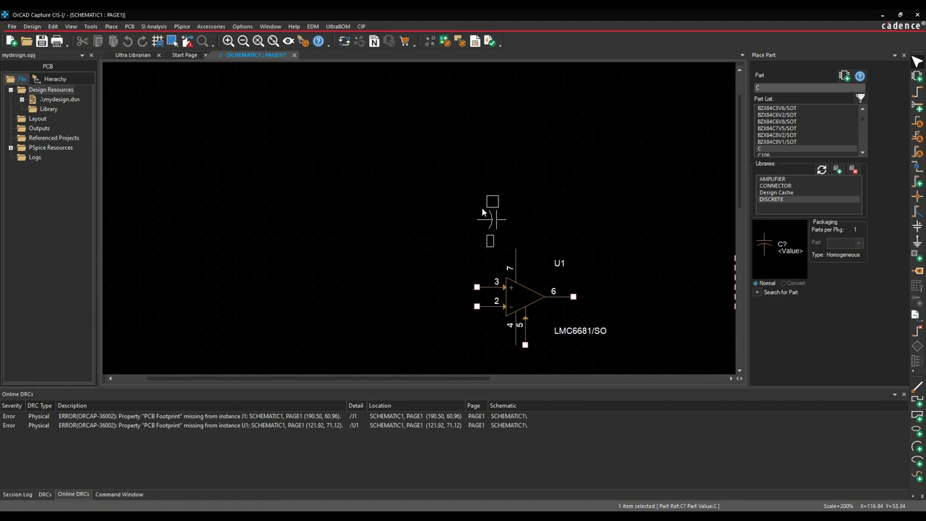
key(r)
key(r)
key(r)
key(r)
key(r)
key(r)
key(r)
key(r)
key(r)
key(r)
key(r)
key(r)
click(463, 218)
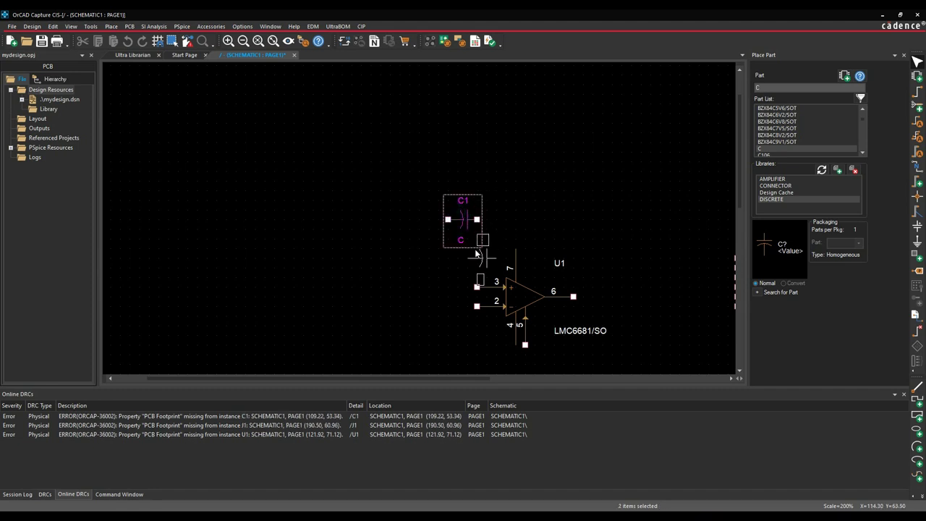
key(Escape)
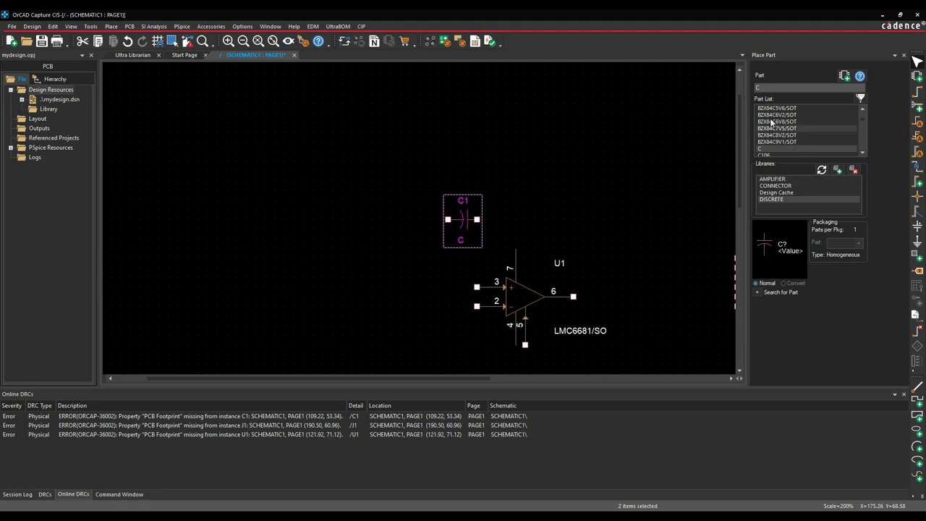
Place three horizontal R resistors from the DISCRETE library, attached directly to op-amp pins 3, 2 and 6
click(768, 85)
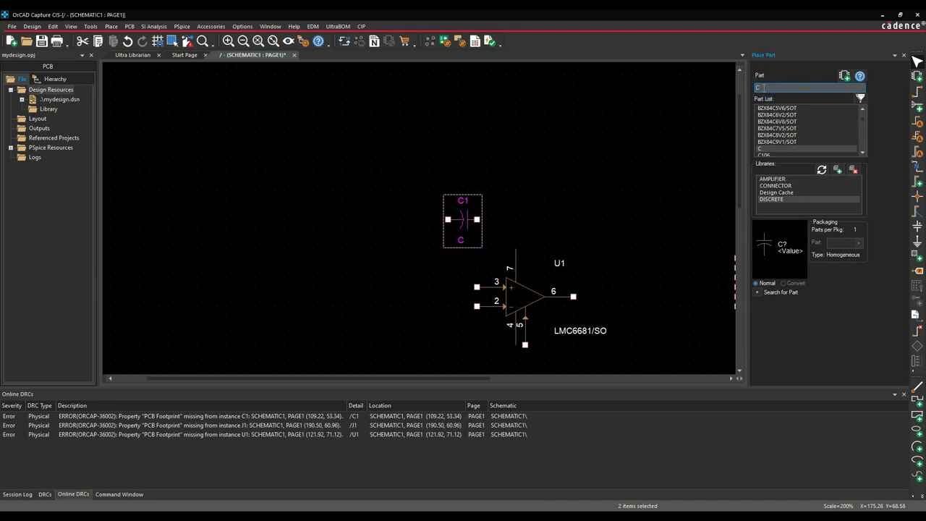
text(R)
double_click(758, 149)
key(r)
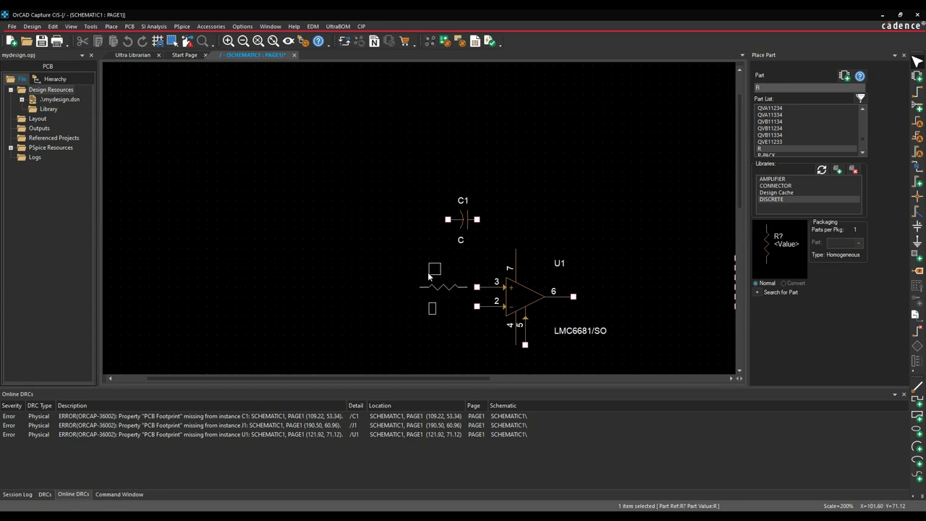
drag(434, 277, 435, 277)
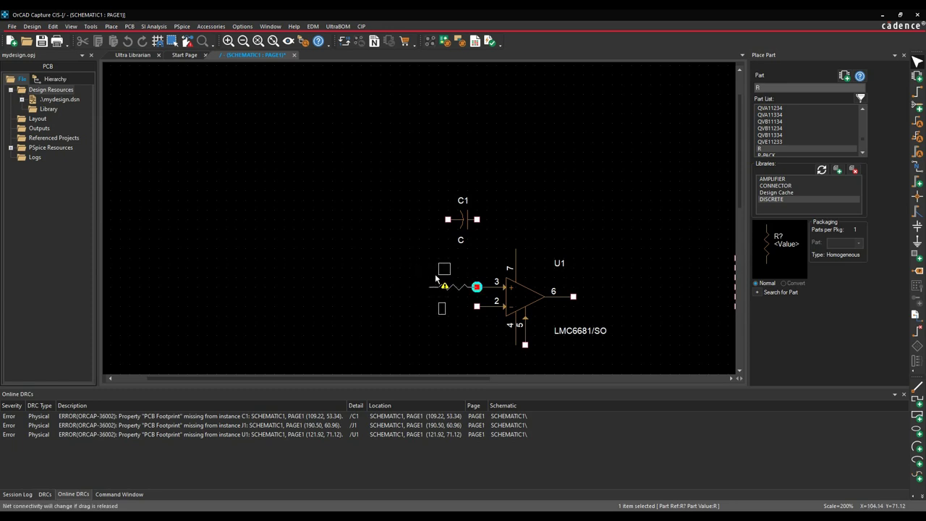
drag(440, 326, 587, 294)
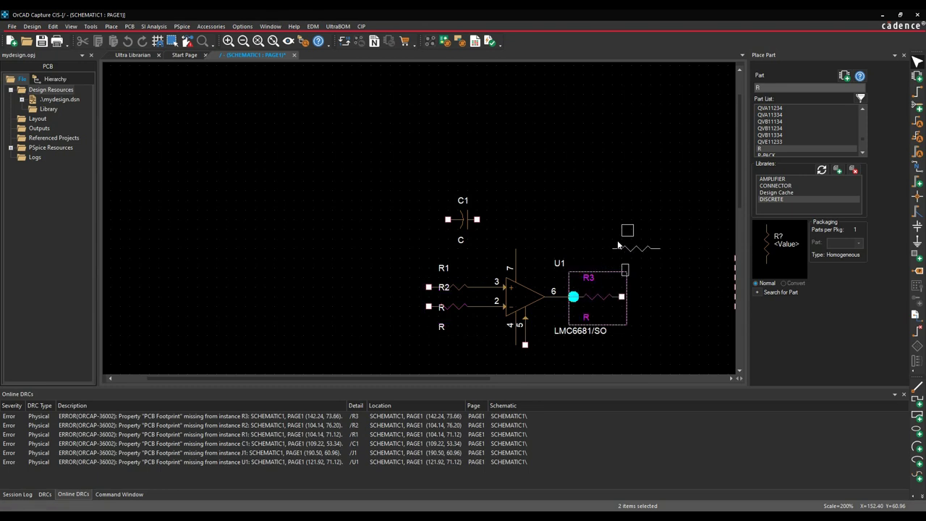
click(568, 305)
Pull R1 and R2 away to the left of the op-amp inputs and R3 to the right of its output, stretching connecting wires
drag(462, 292, 385, 292)
drag(463, 308, 325, 309)
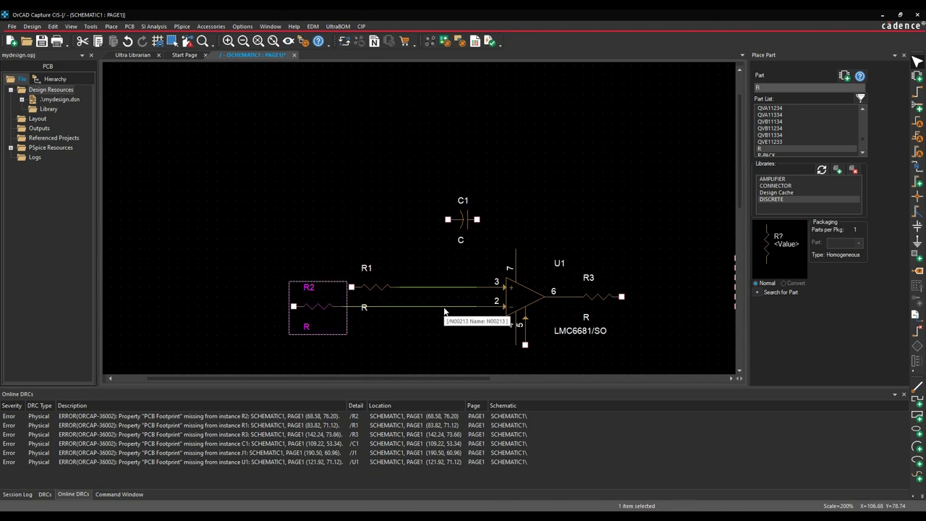
drag(605, 298, 648, 295)
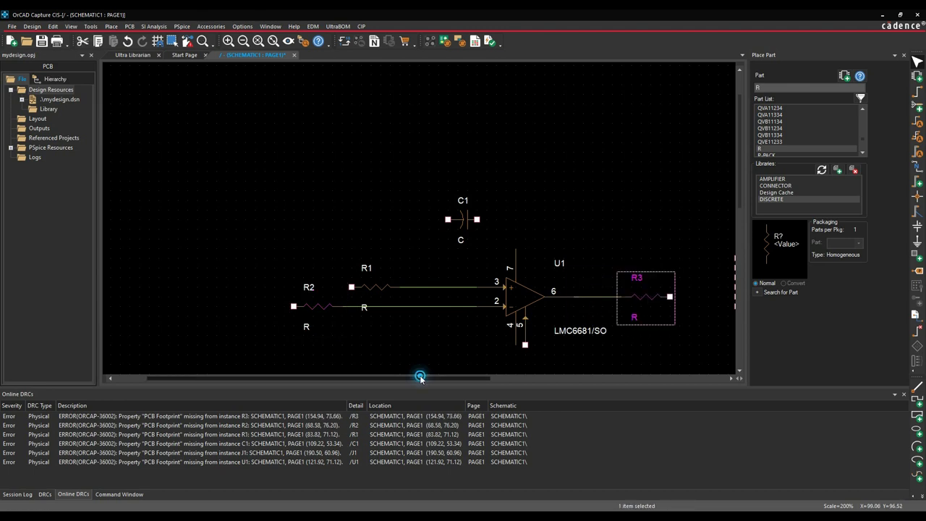
Reposition R3 and header J1 so R3's free end is wired straight to J1 pin 4, and finish part placement
drag(420, 376, 476, 377)
drag(538, 299, 596, 282)
click(593, 327)
drag(676, 287, 695, 296)
drag(608, 291, 589, 301)
click(609, 248)
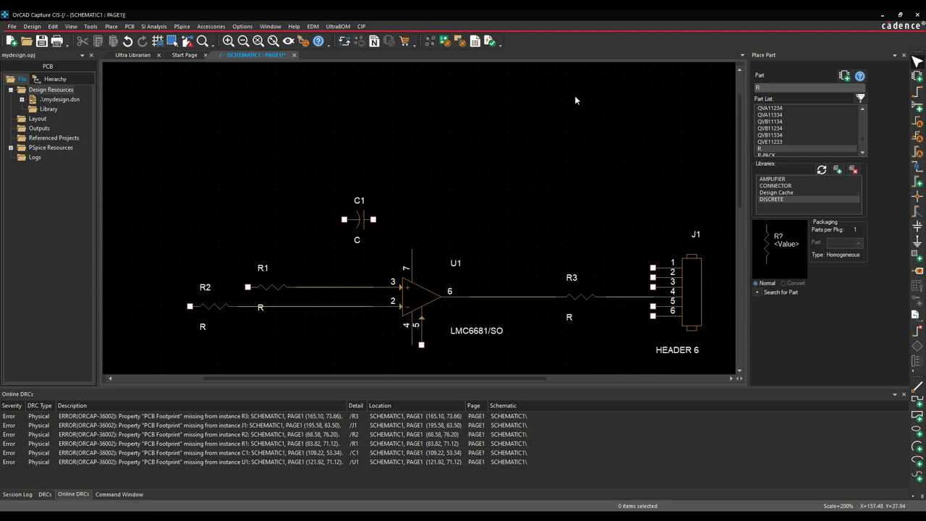
click(905, 57)
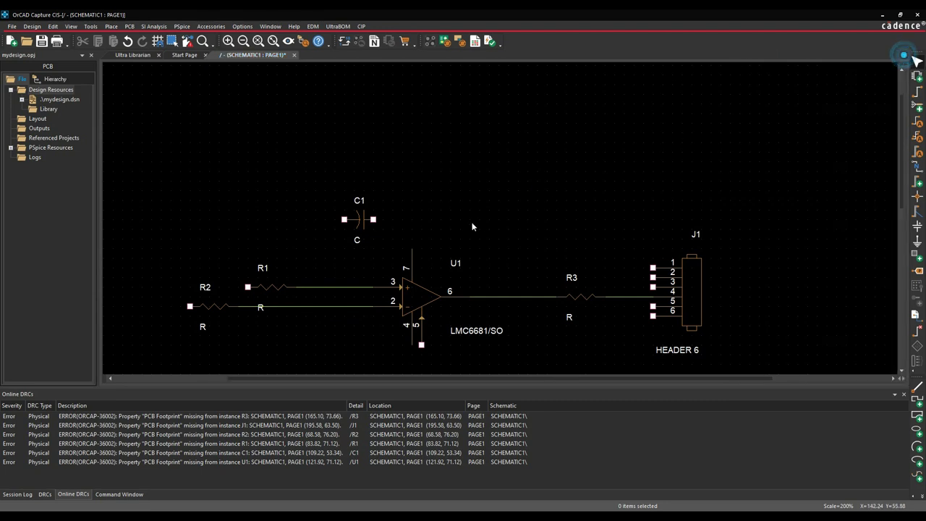
Place VCC_BAR power symbols named VCC on op-amp pins 7 and 4 and on pin 1 of header J1
ctrl+scroll(494, 200, down, 1)
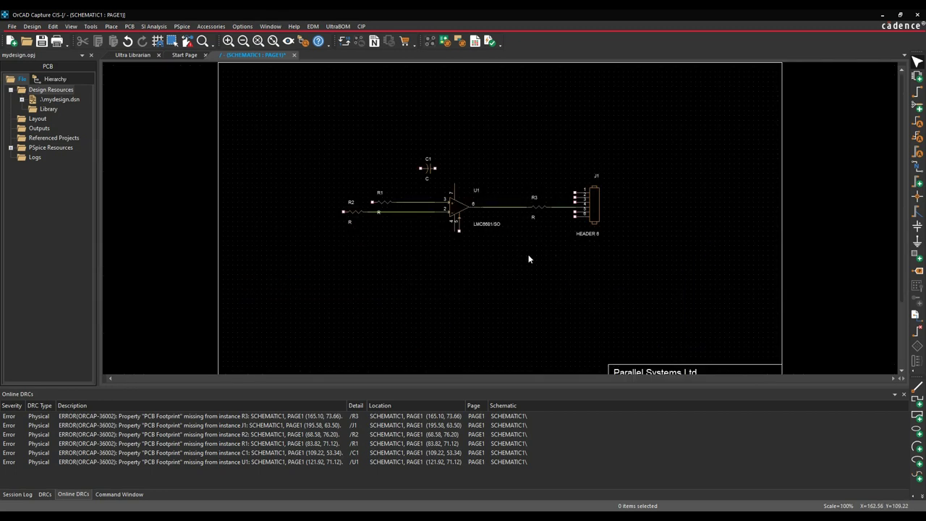
ctrl+scroll(517, 201, up, 1)
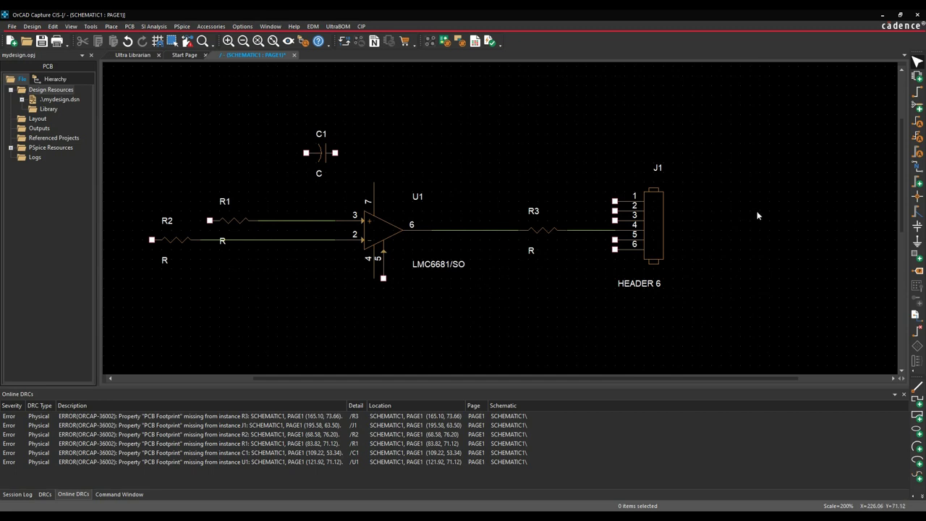
click(919, 227)
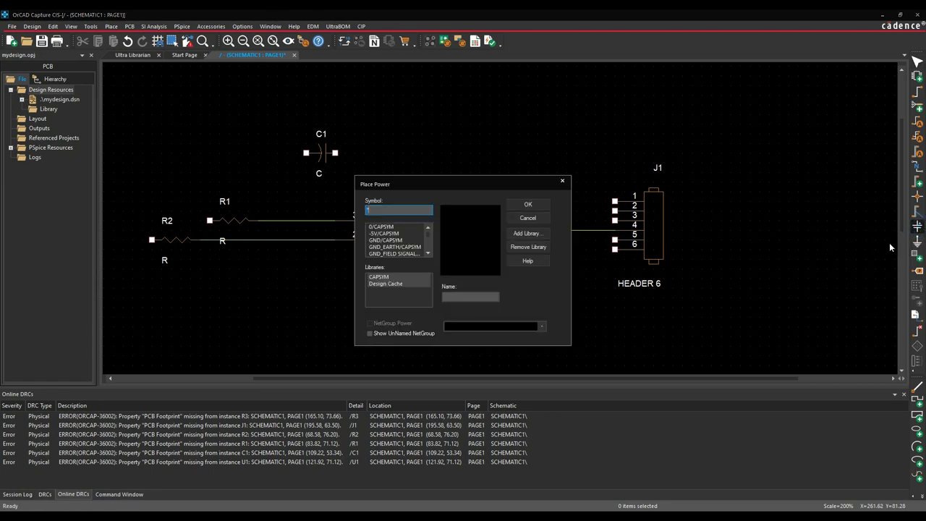
scroll(419, 246, down, 3)
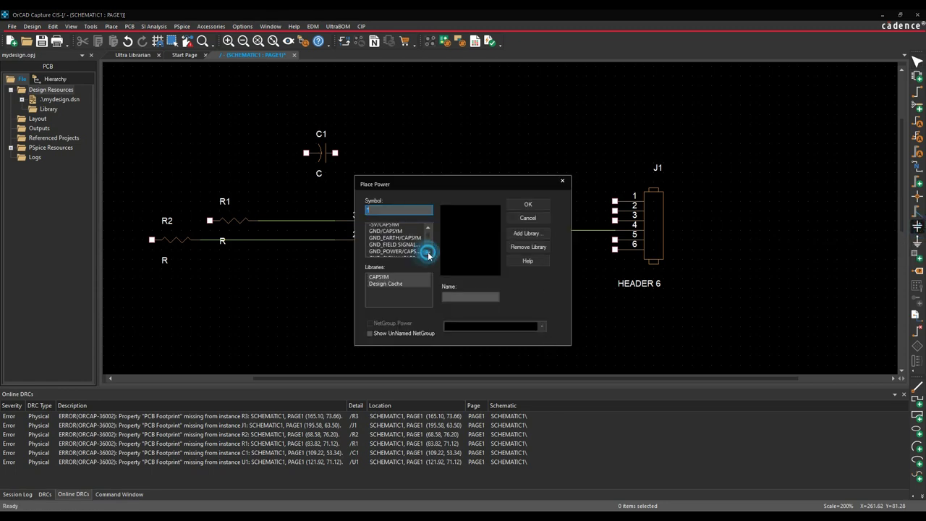
scroll(427, 246, down, 1)
click(397, 248)
double_click(480, 296)
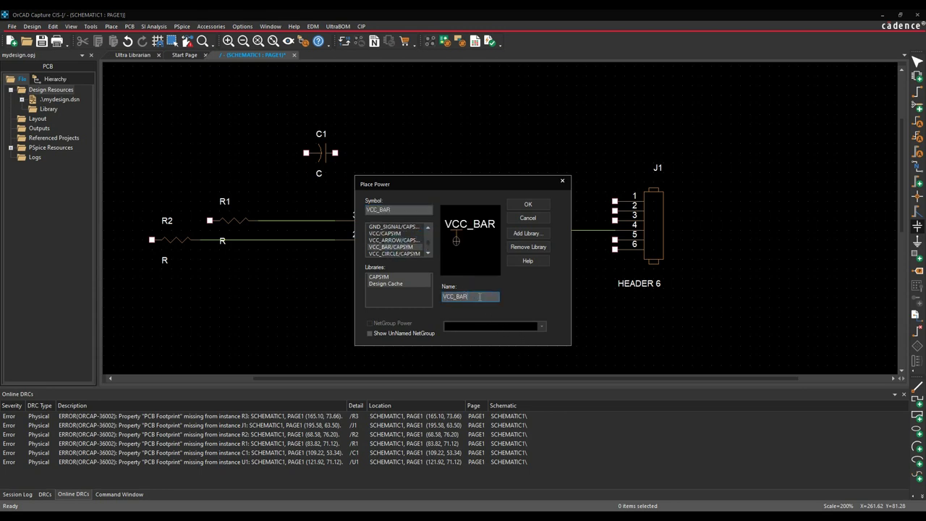
text(VCC)
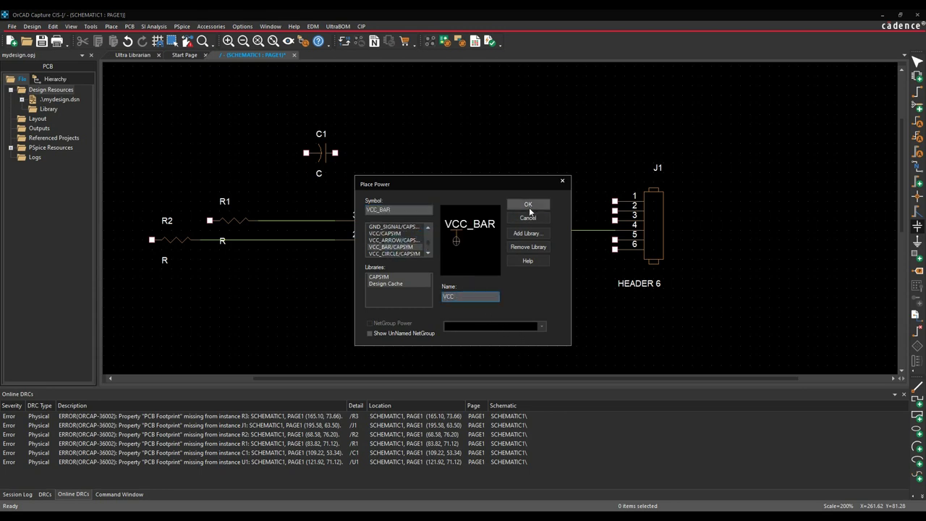
click(528, 204)
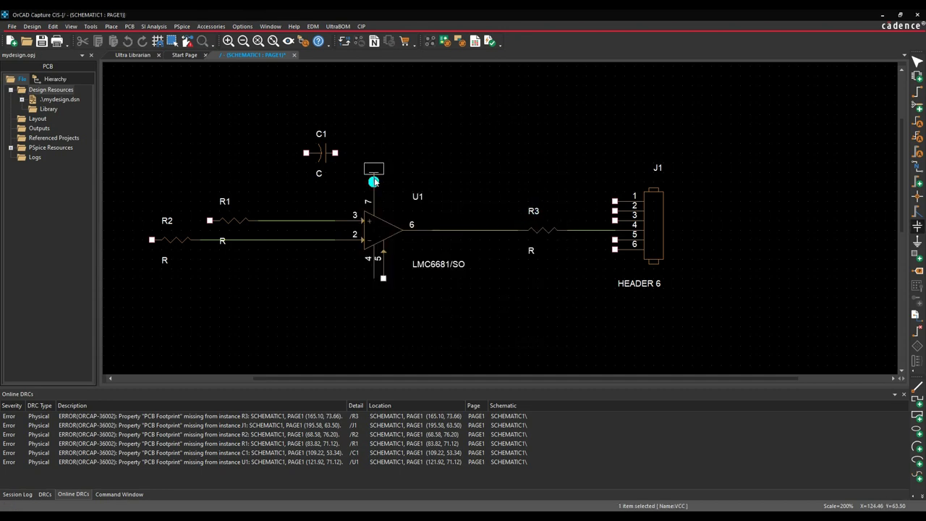
click(374, 186)
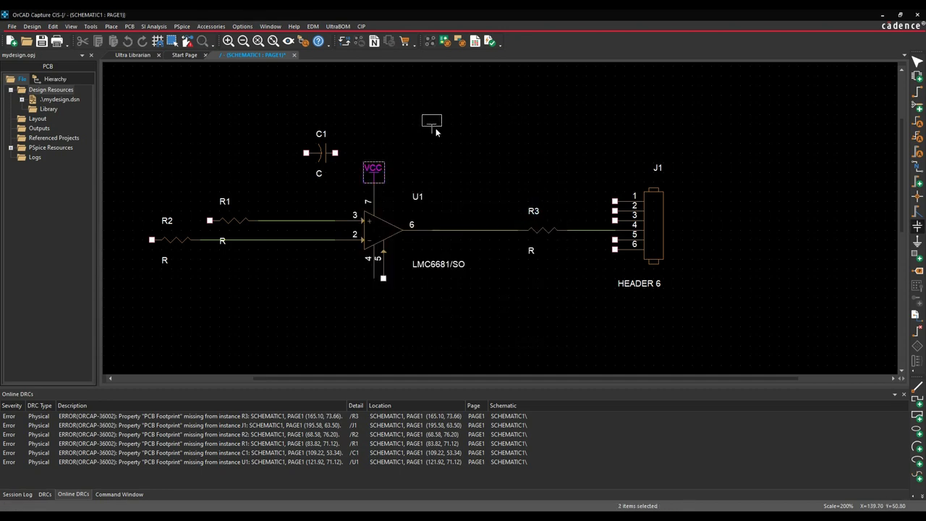
click(614, 196)
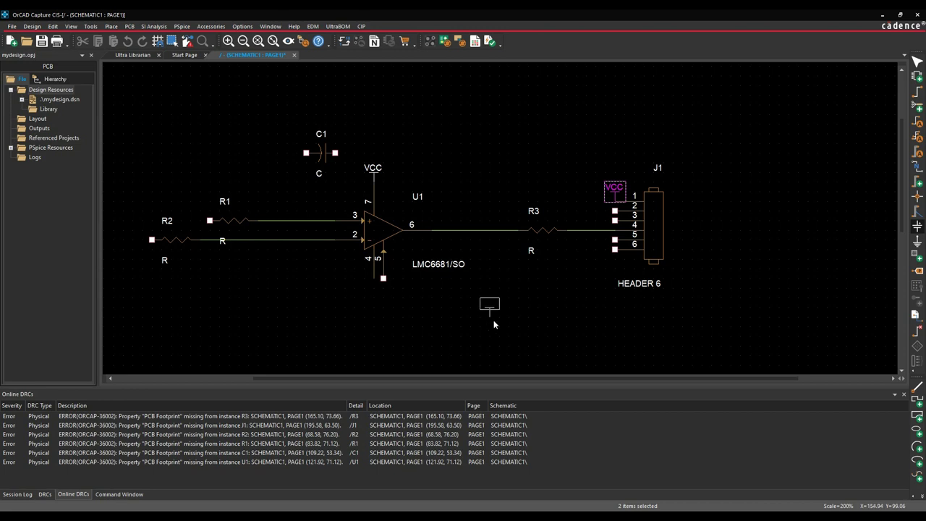
click(371, 292)
key(Escape)
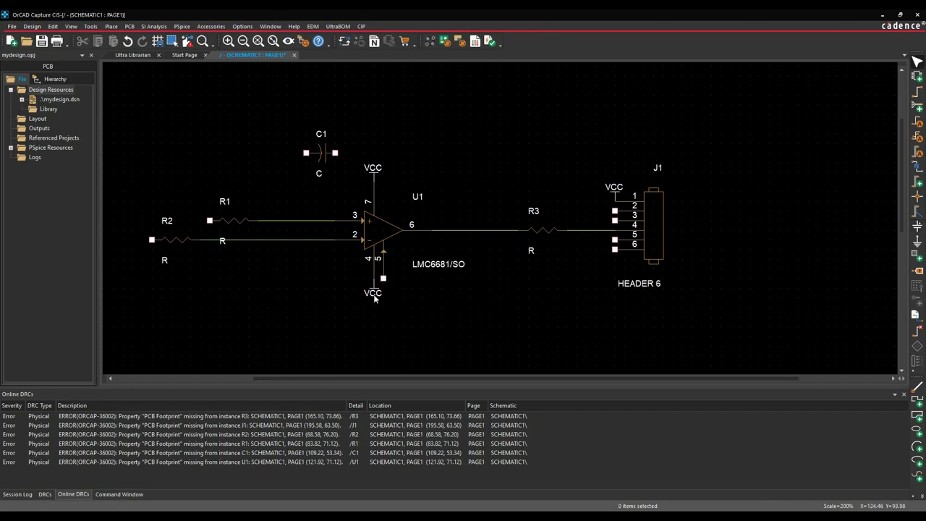
Rename the power symbol on op-amp pin 4 to -5V and move it down and left, keeping it wired
double_click(372, 293)
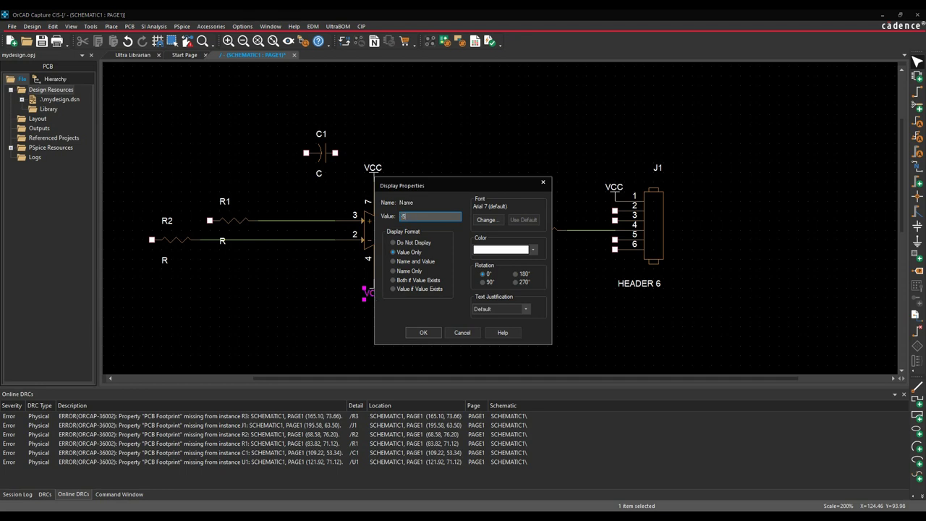
key(Return)
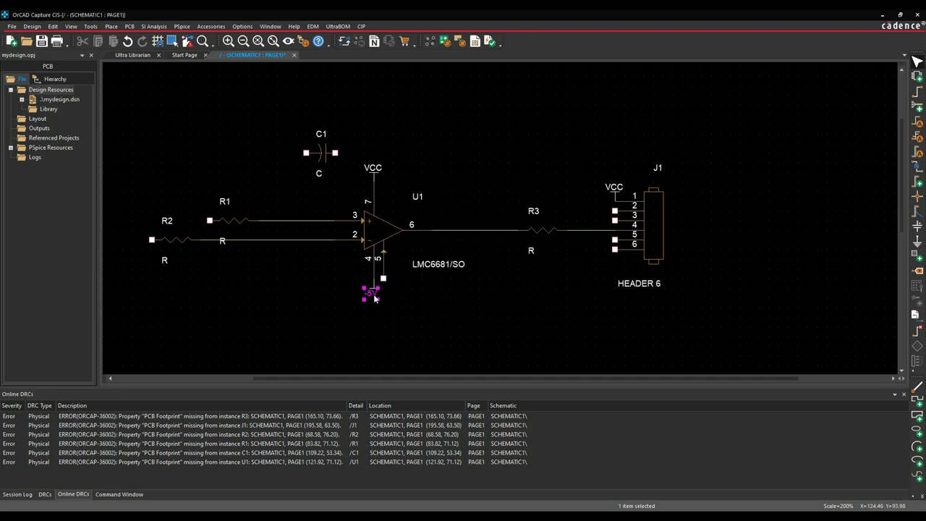
drag(373, 287, 354, 337)
click(413, 328)
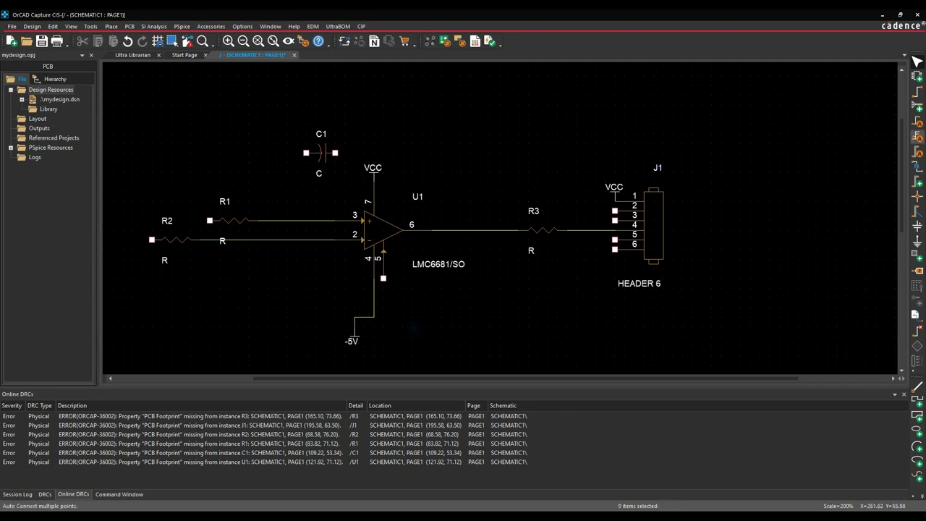
Place GND symbols from CAPSYM on C1's left pin, op-amp pin 5 and J1 pin 6, and end placement
click(918, 244)
click(386, 240)
click(528, 204)
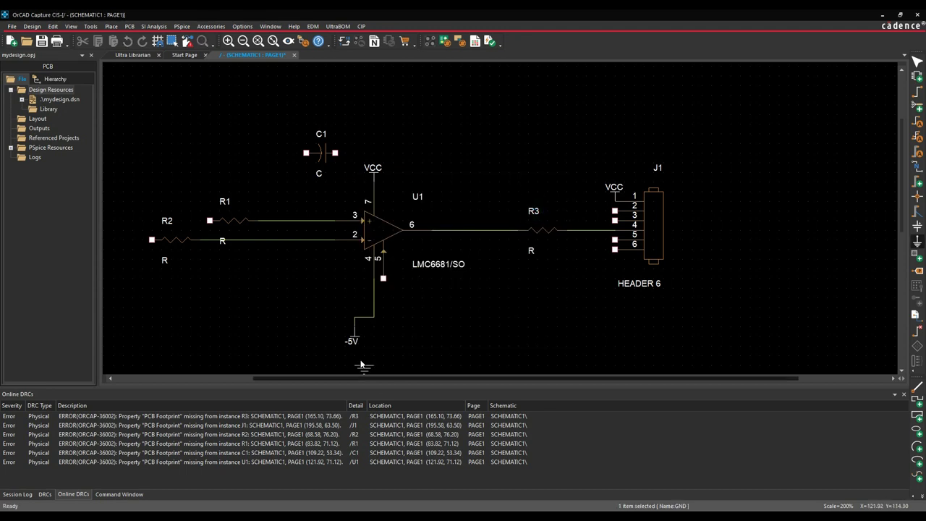
click(305, 160)
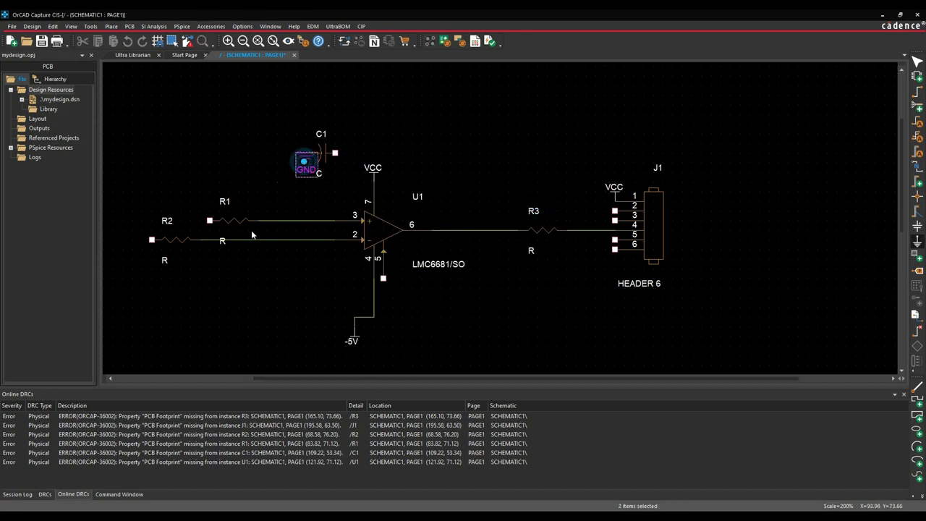
click(386, 293)
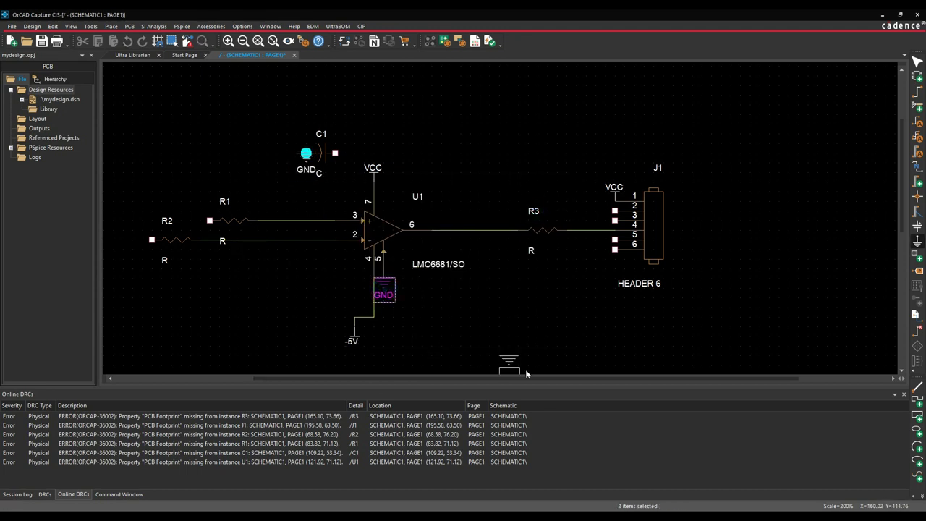
click(615, 265)
key(Escape)
click(567, 298)
Move the GND symbols of op-amp pin 5 and J1 pin 6 further down, keeping them wired to their pins
drag(385, 288, 384, 344)
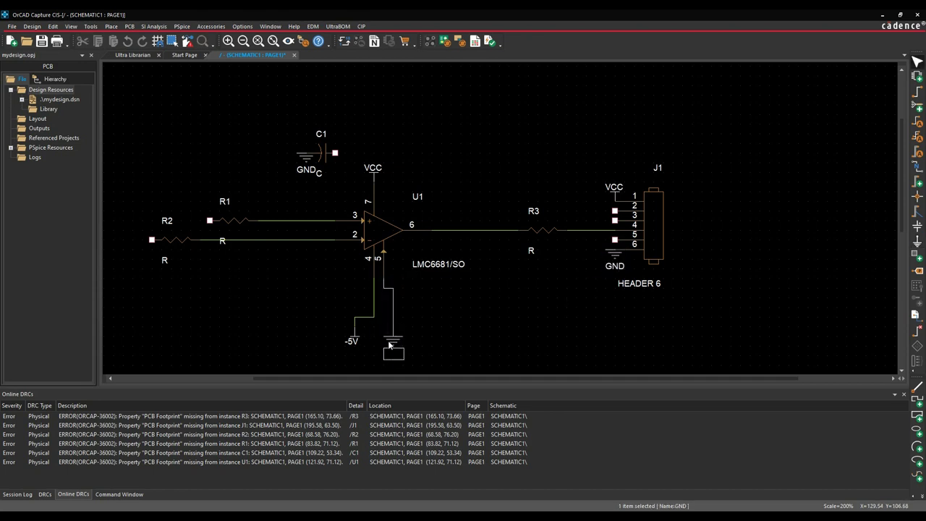
click(461, 338)
drag(615, 255, 607, 319)
click(554, 326)
Copy the -5V power symbol to below and left of header J1 and connect the copy to pin 5
click(353, 340)
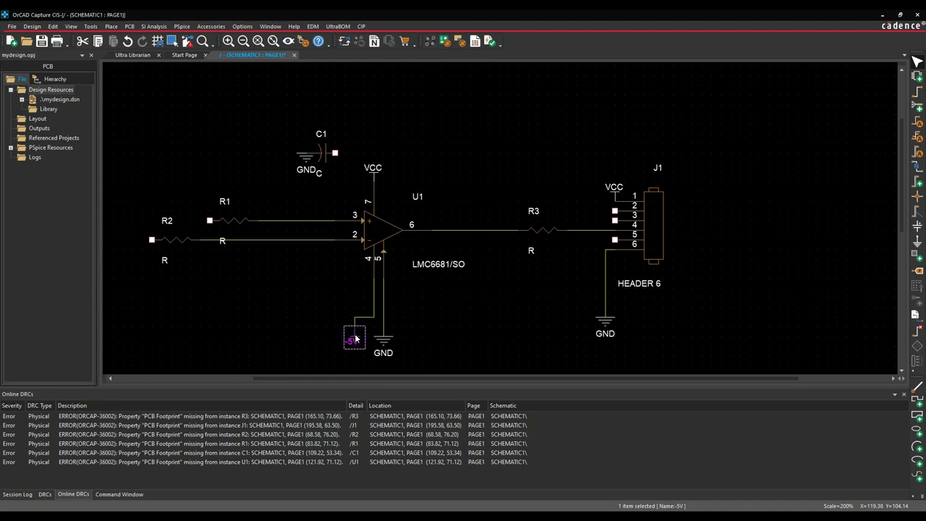
drag(355, 337, 586, 291)
click(621, 308)
click(672, 320)
Move the VCC symbols of J1 pin 1 and op-amp pin 7 further up, keeping them wired to their pins
click(612, 195)
drag(612, 196, 604, 137)
click(541, 160)
drag(375, 176, 375, 118)
click(426, 147)
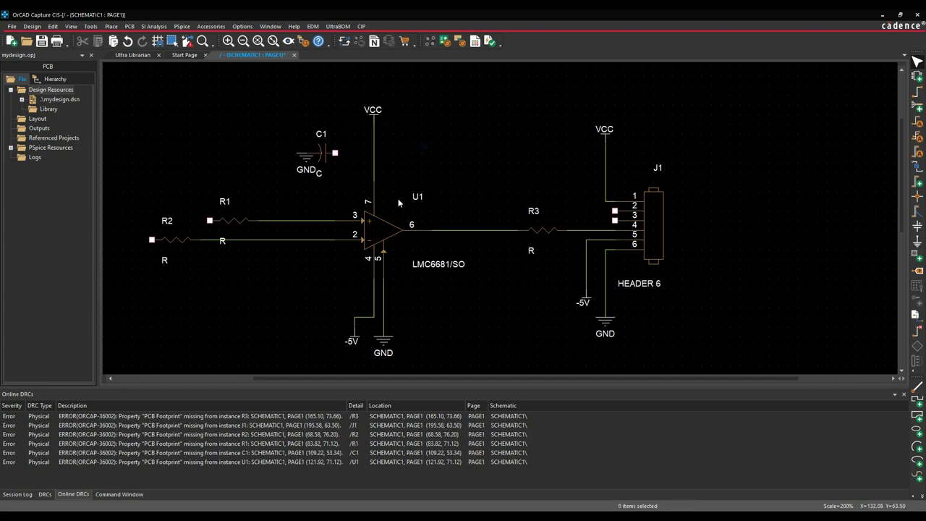
Move C1's GND symbol down and to the left, and wire C1's right pin to the VCC line of op-amp pin 7
drag(307, 158, 288, 177)
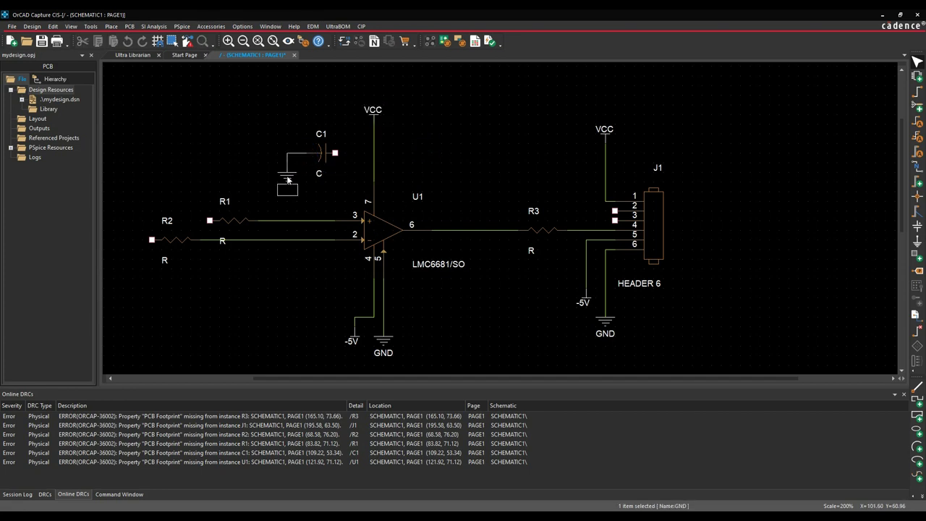
click(344, 204)
key(w)
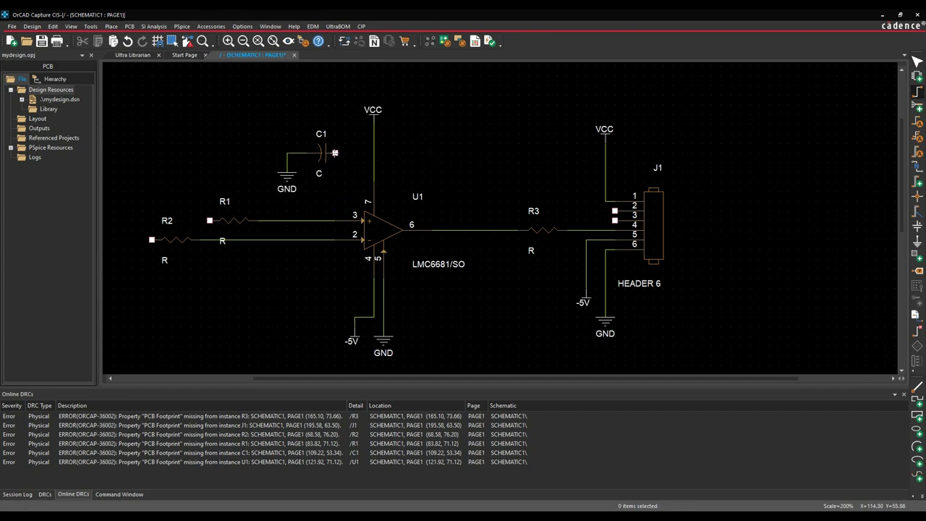
click(336, 152)
click(373, 152)
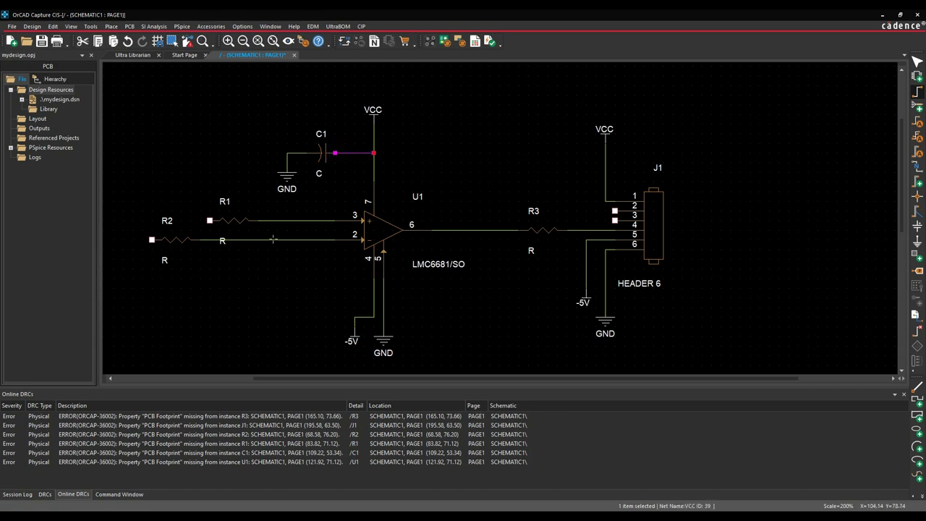
Wire R1's left pin up, across above the circuit and down to pin 2 of header J1
click(209, 220)
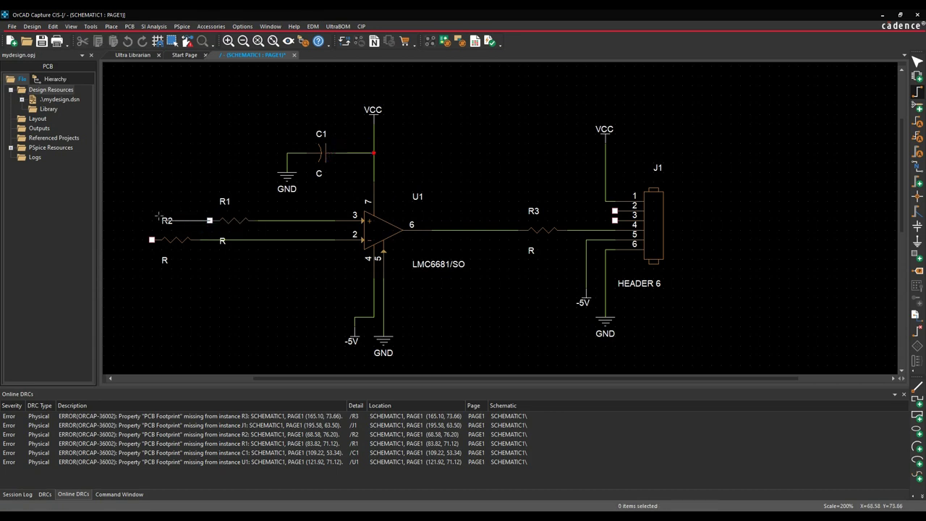
click(152, 166)
click(394, 77)
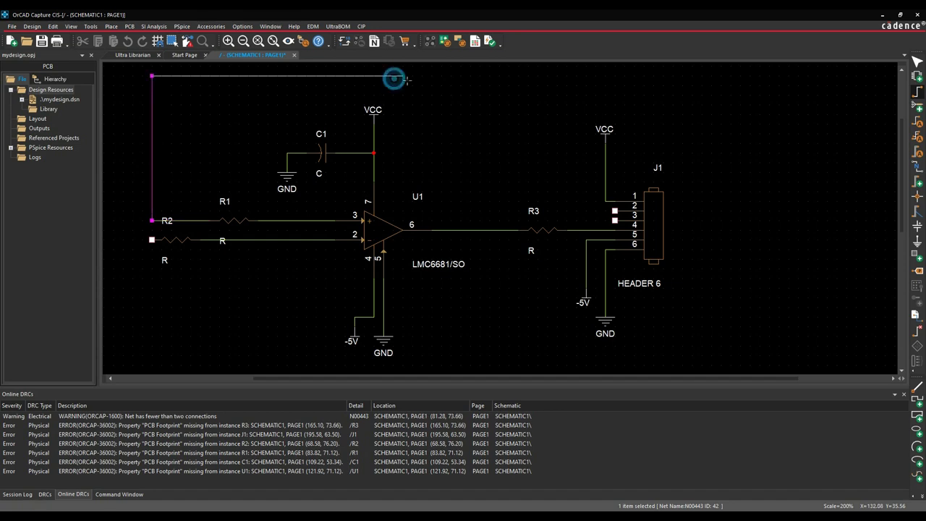
click(461, 203)
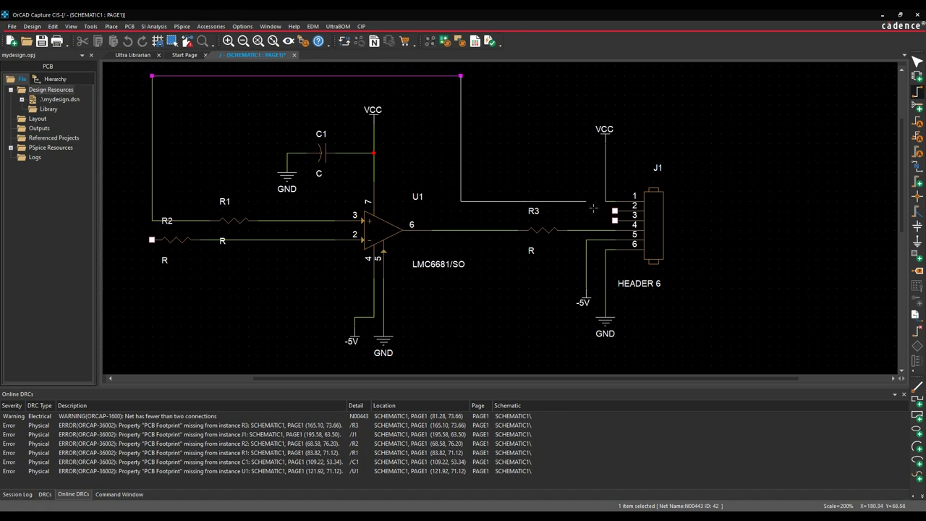
click(612, 210)
Draw a wire stub leftwards from J1 pin 3 and delete the long vertical segment of the J1 pin 2 wire
click(615, 219)
click(450, 83)
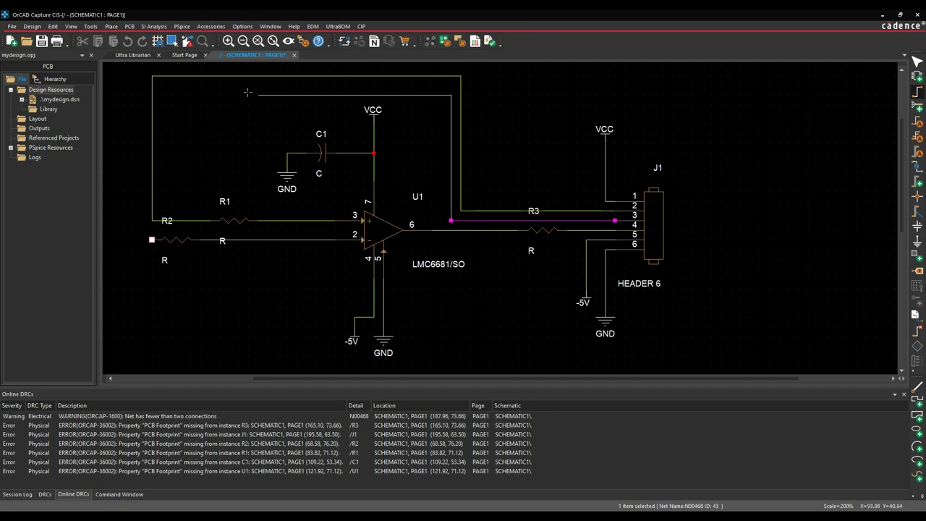
key(Escape)
click(449, 118)
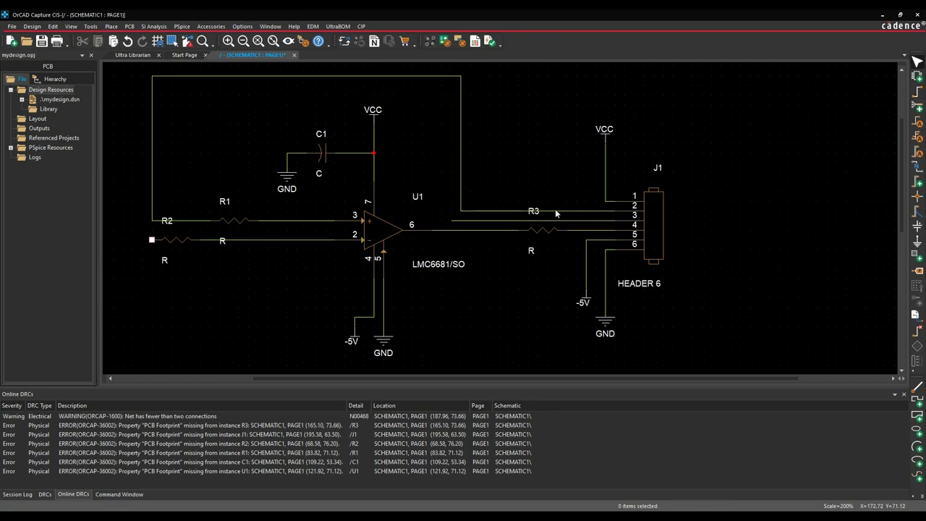
click(461, 191)
key(Delete)
Wire the J1 pin 3 stub up to R1's horizontal wire above the circuit and remove the leftover wire end beyond the corner
key(w)
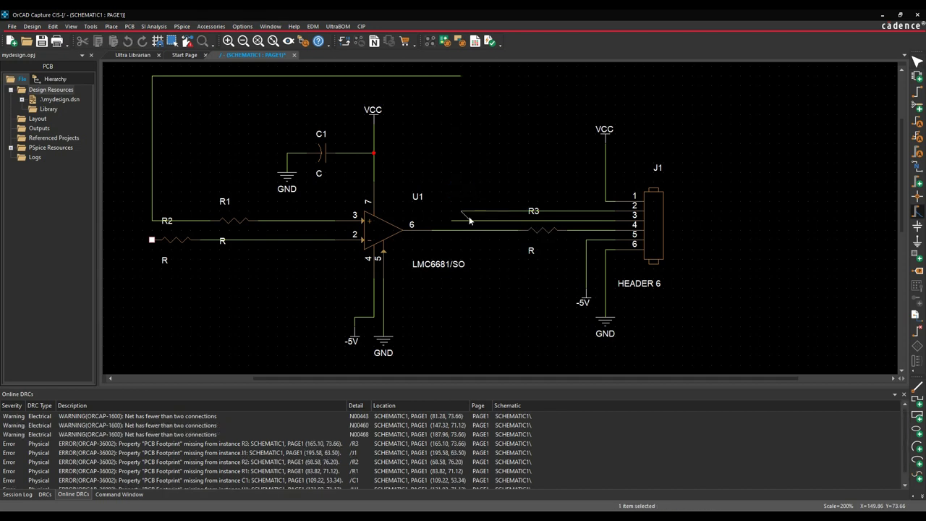
key(w)
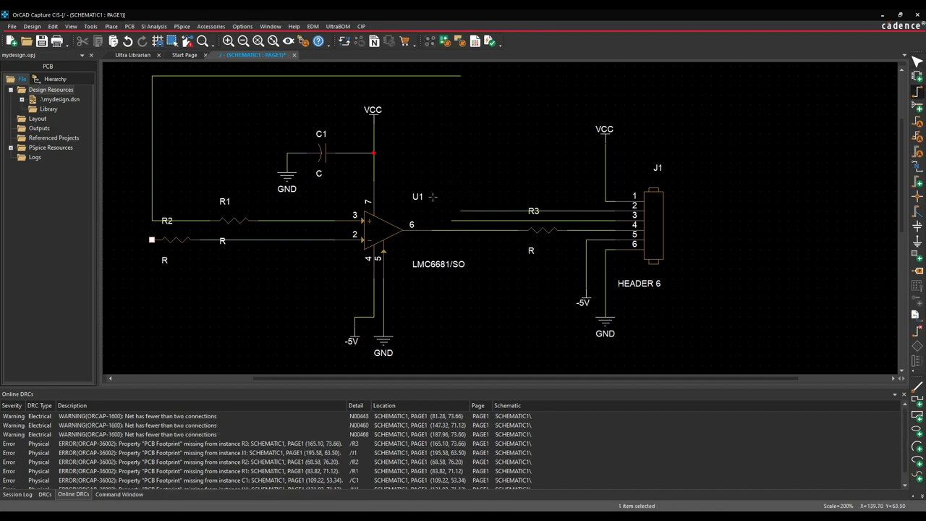
click(450, 219)
click(450, 75)
key(Escape)
click(460, 77)
click(458, 153)
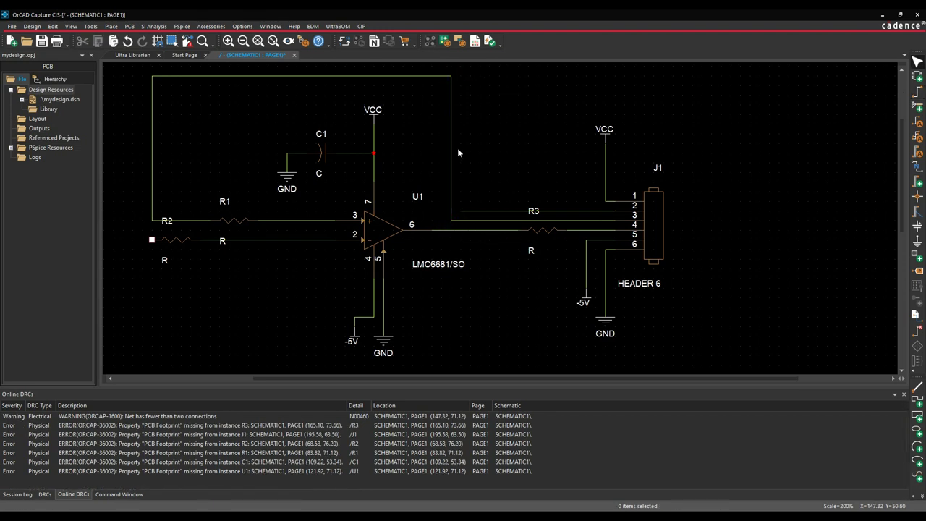
Route the J1 pin 2 wire around the outside of R1's wire to R2's left pin, and shift R2 slightly to the right
key(w)
click(460, 211)
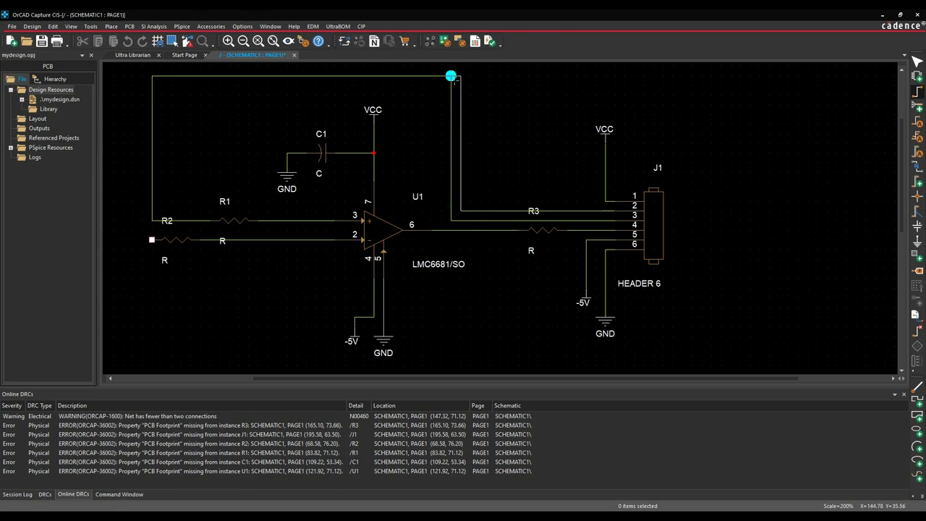
click(460, 66)
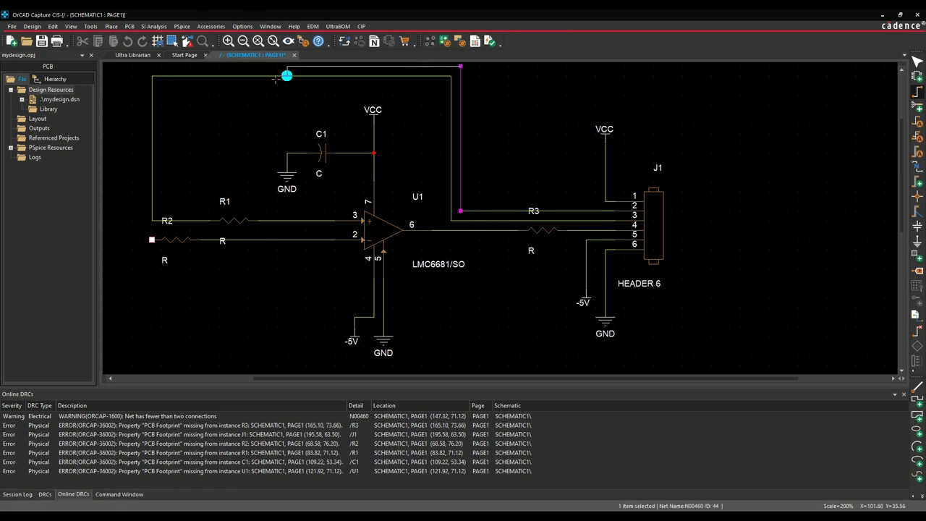
click(142, 147)
click(152, 240)
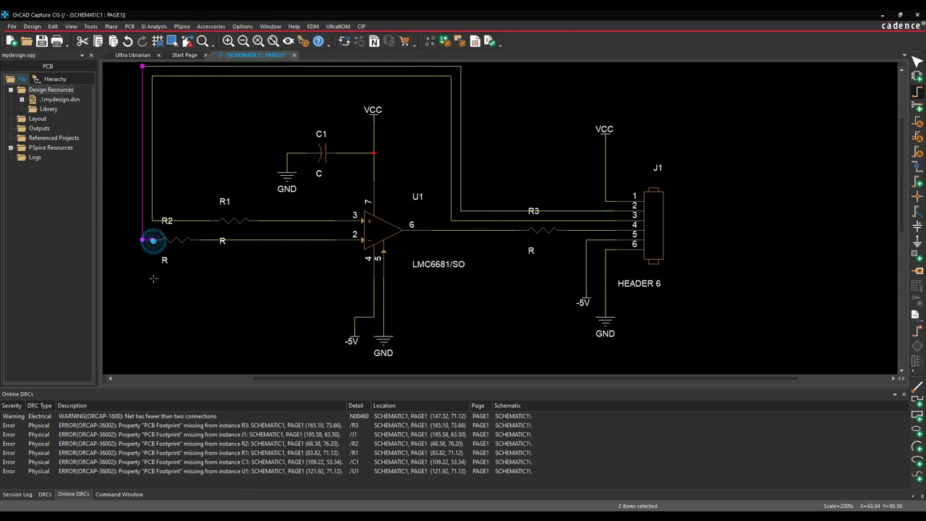
key(Escape)
click(186, 243)
click(200, 310)
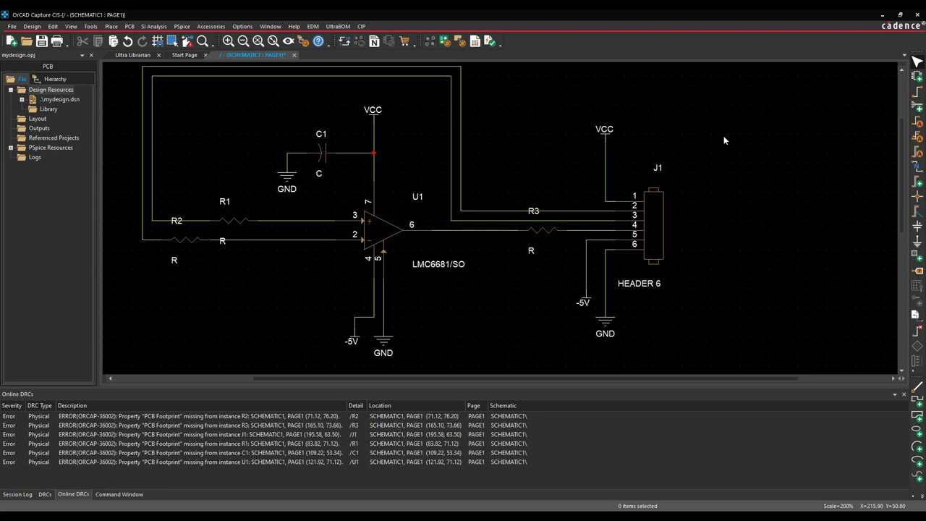
click(112, 28)
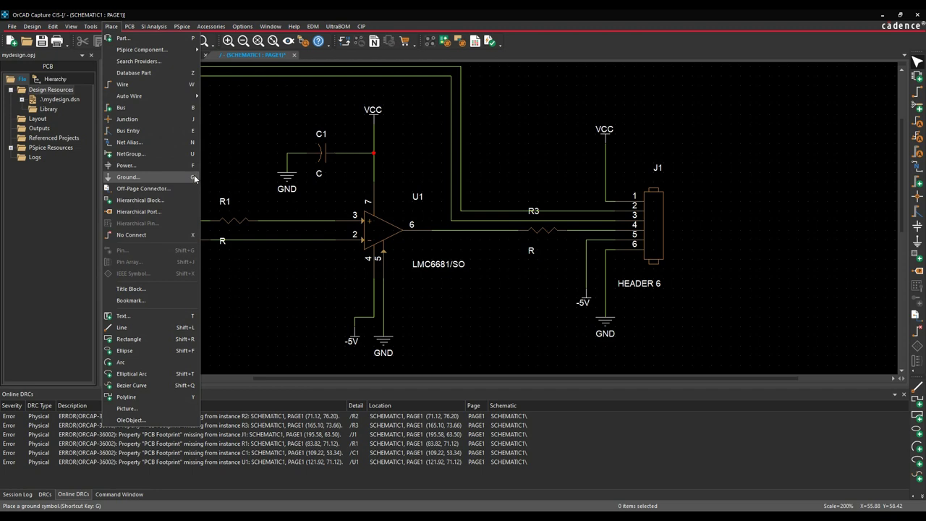
click(282, 315)
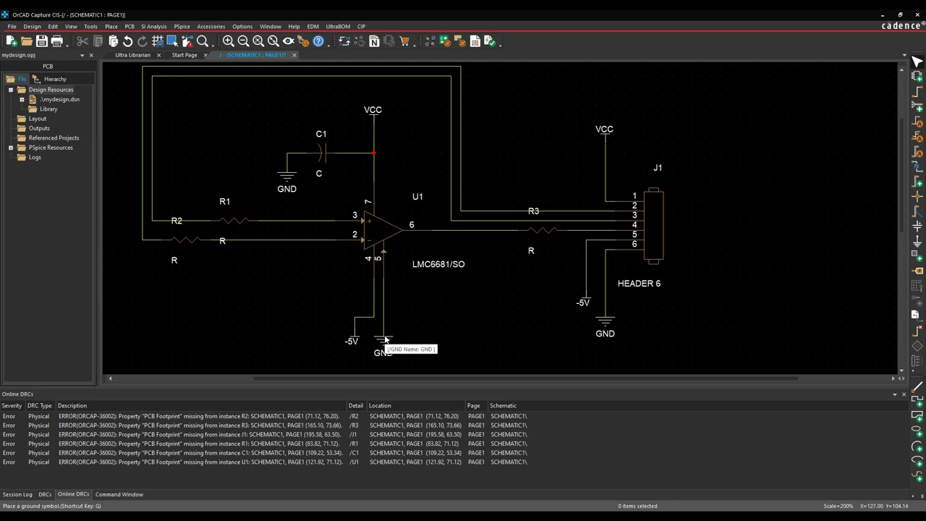
Set the values of resistors R3, R2 and R1 to 10K
double_click(531, 252)
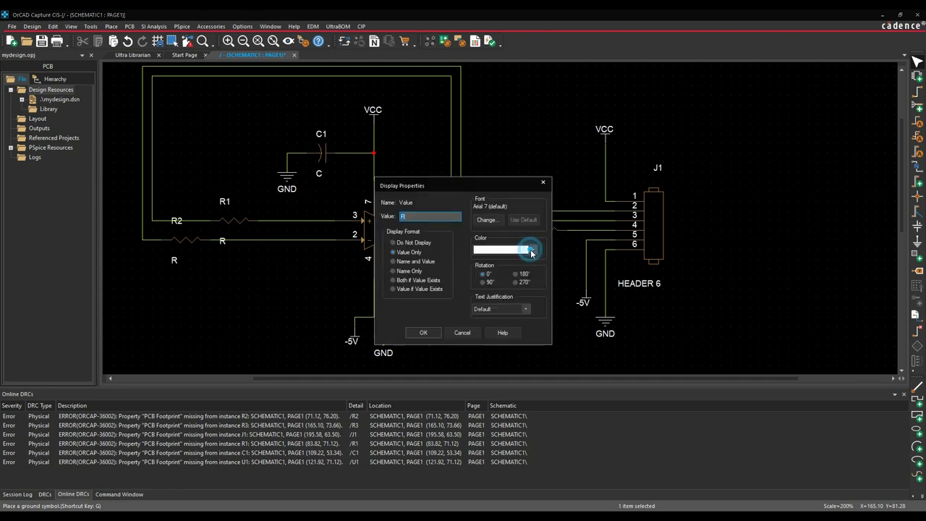
text(10K)
key(Return)
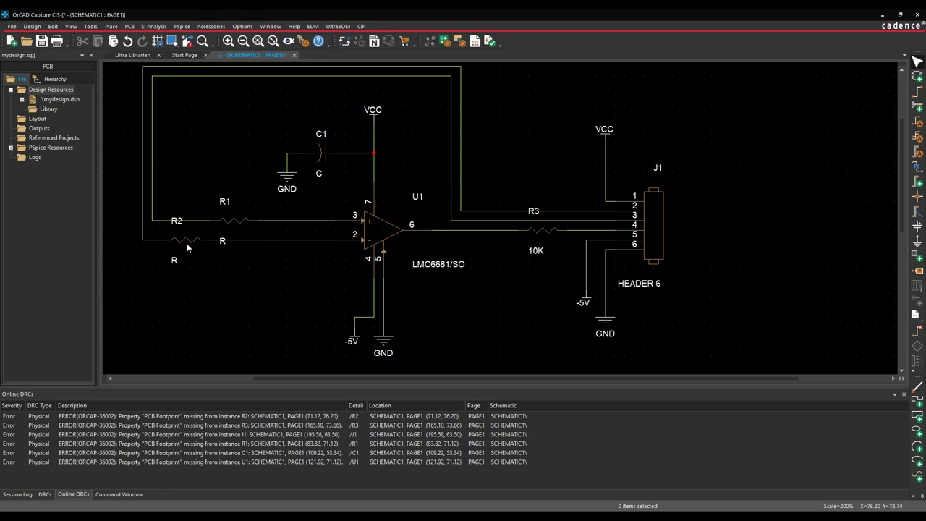
double_click(173, 261)
text(10)
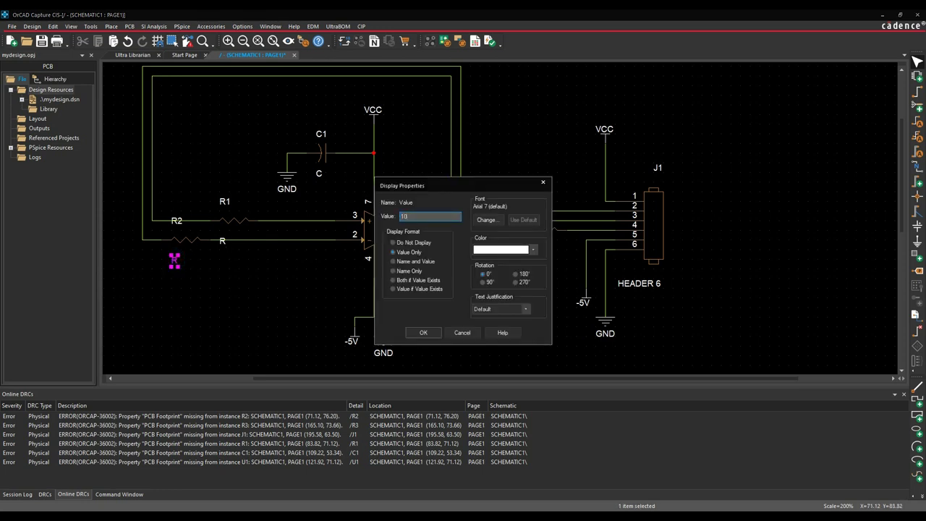
text(K)
key(Return)
double_click(223, 241)
text(10K)
key(Return)
Set the value of capacitor C1 to 0.1uF and clear the selection
double_click(318, 175)
text(0.)
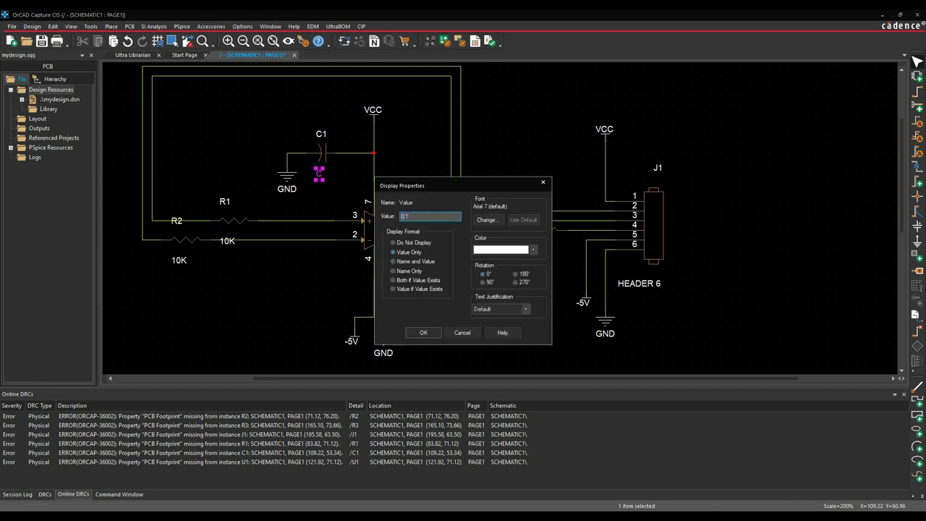
text(1uF)
key(Return)
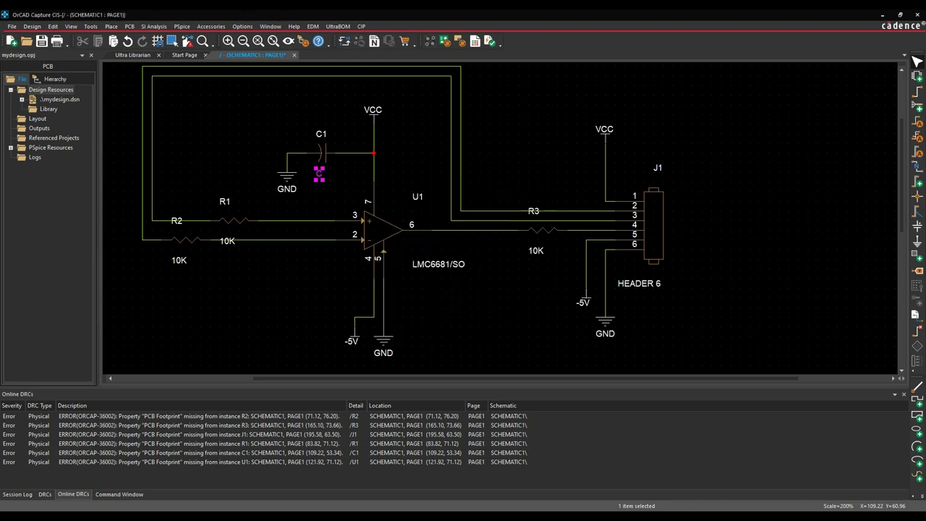
click(482, 290)
Examine R2's properties in both the row and column layouts, and close the Property Editor
double_click(185, 240)
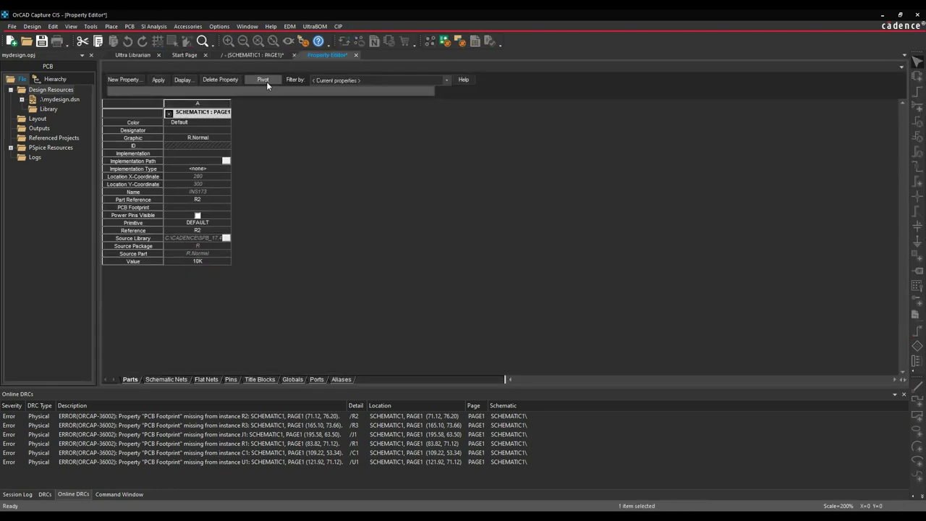
click(264, 80)
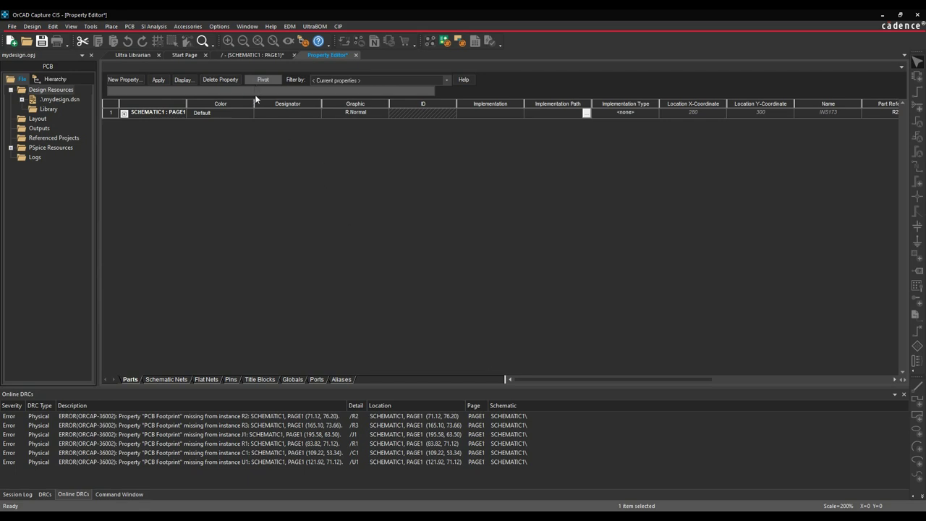
drag(621, 377, 568, 384)
click(265, 79)
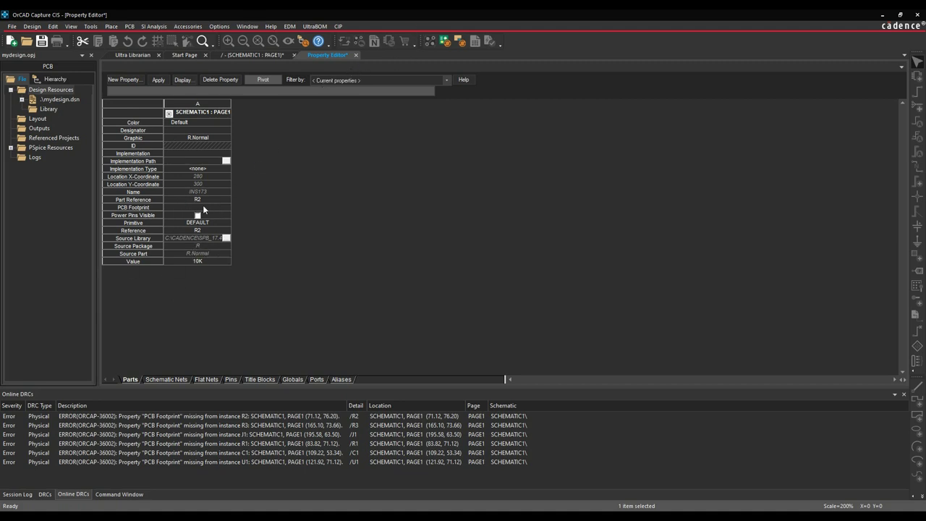
click(355, 55)
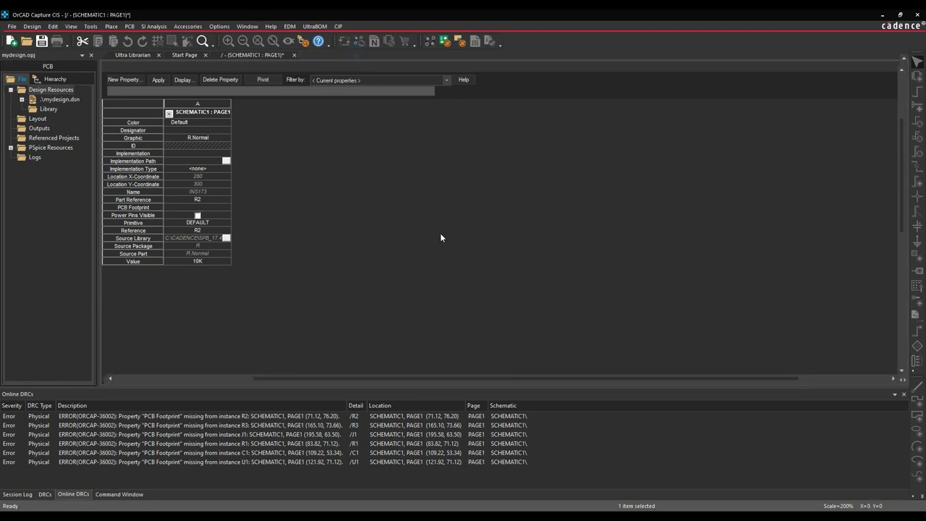
Select the whole circuit, open its properties for editing, and look through the object categories before returning to the part properties
click(506, 306)
drag(129, 318, 685, 82)
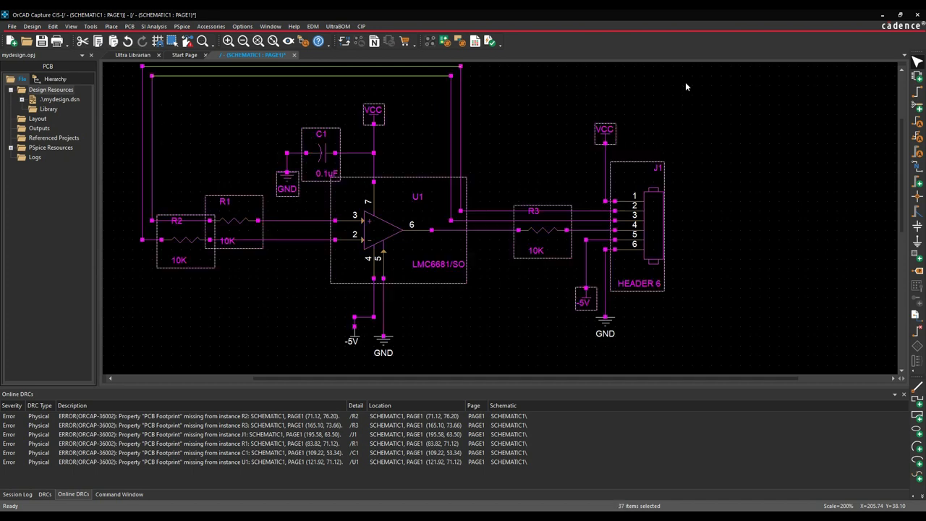
right_click(374, 230)
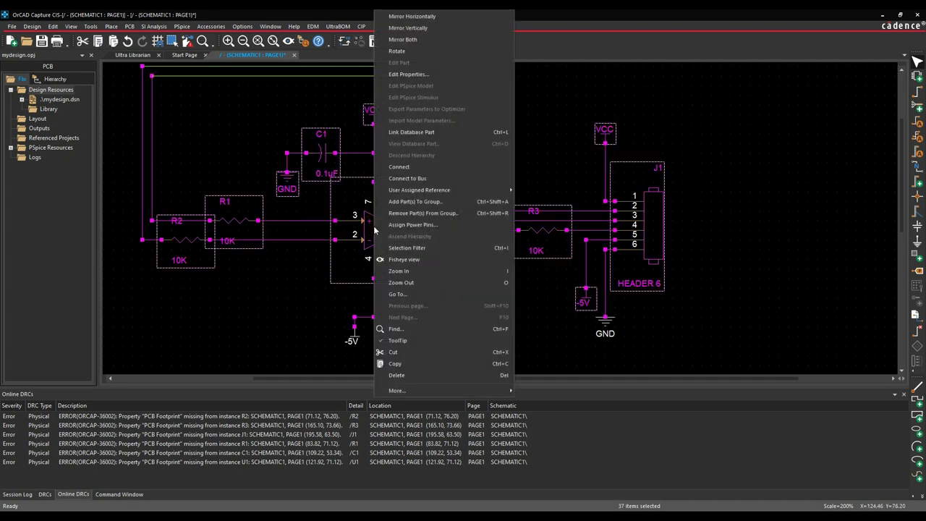
click(421, 72)
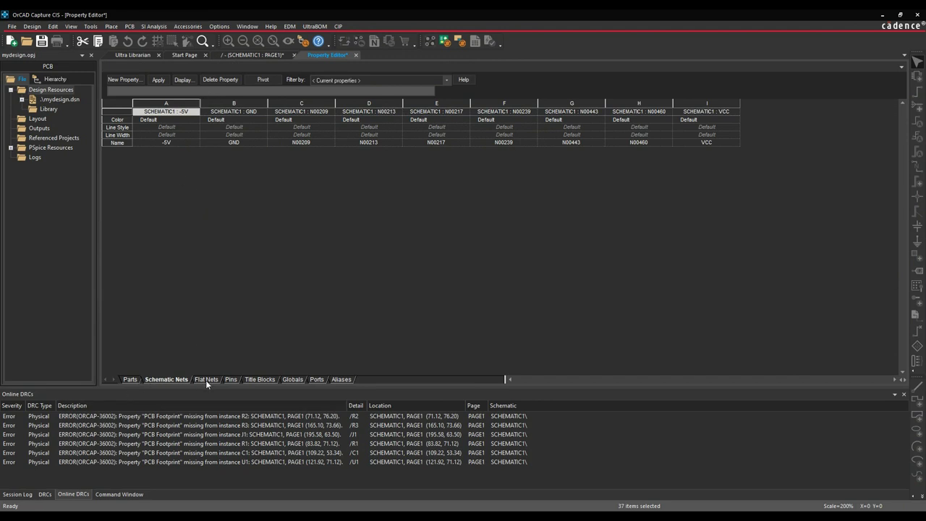
click(230, 378)
click(259, 379)
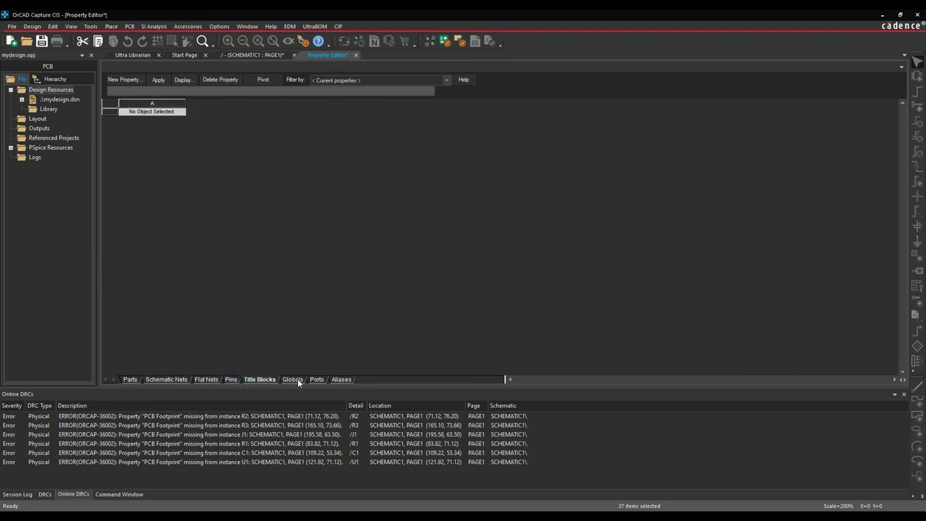
click(293, 378)
click(128, 379)
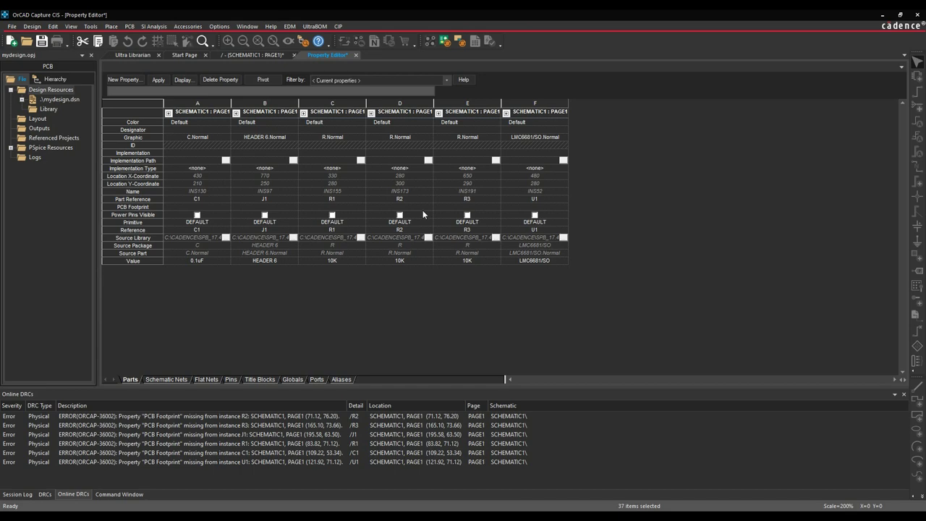
Switch to File Explorer, open Cadence\SPB_17.4\share\pcb\pcb_lib\symbols on the C: drive, and look through the supplied footprint files
key(super+e)
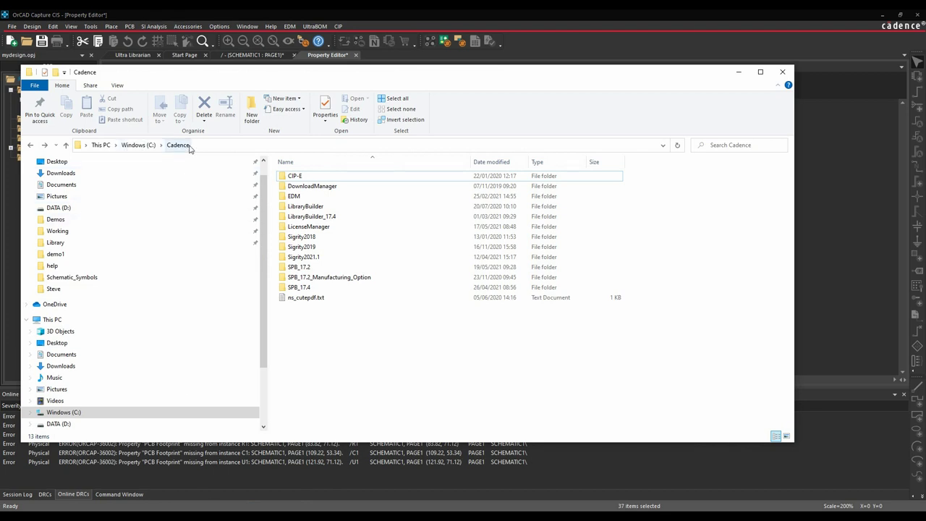
double_click(302, 289)
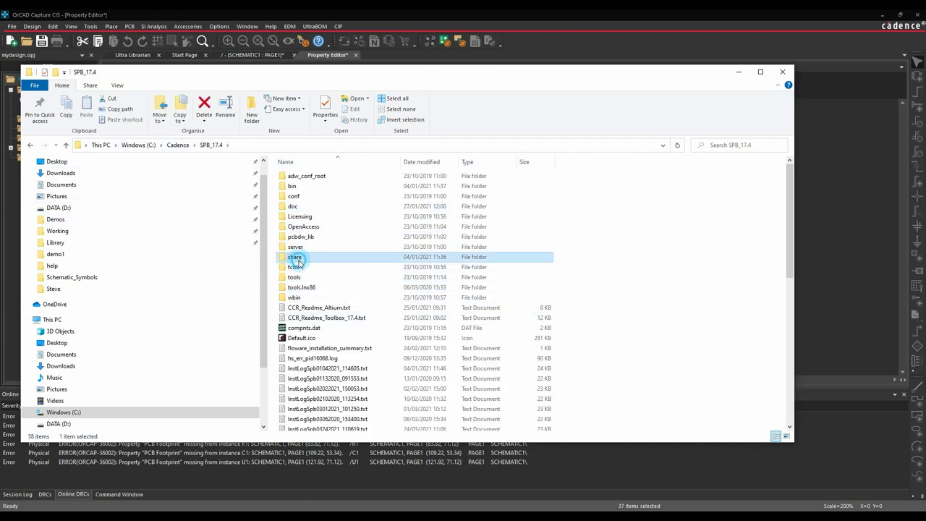
double_click(296, 257)
double_click(299, 308)
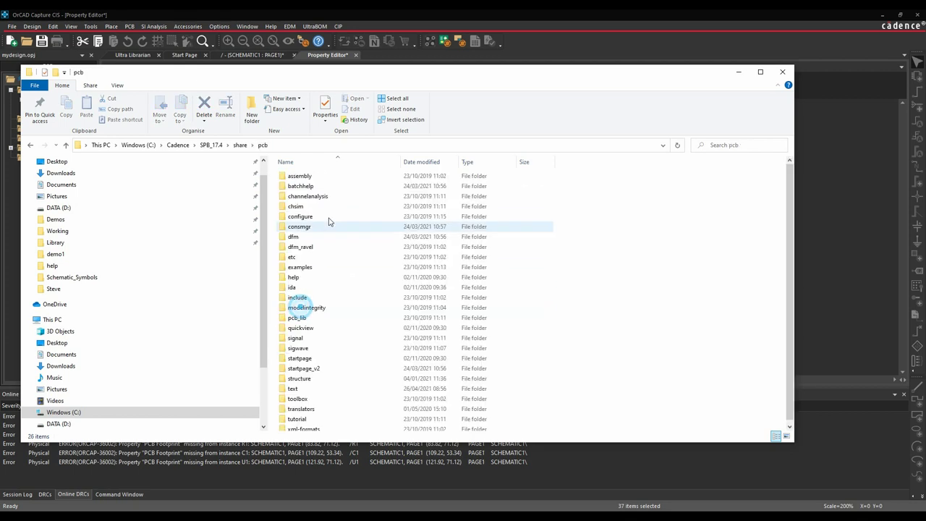
double_click(306, 316)
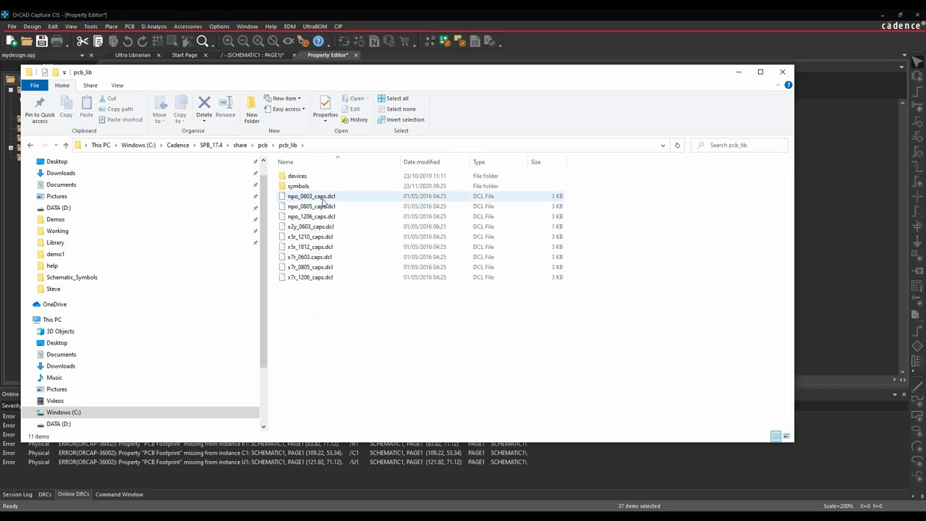
double_click(303, 186)
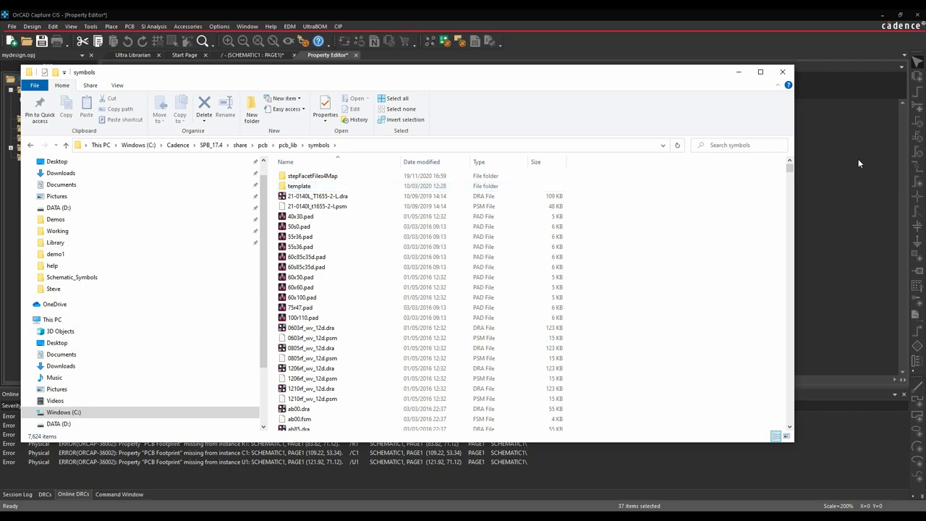
drag(789, 169, 794, 385)
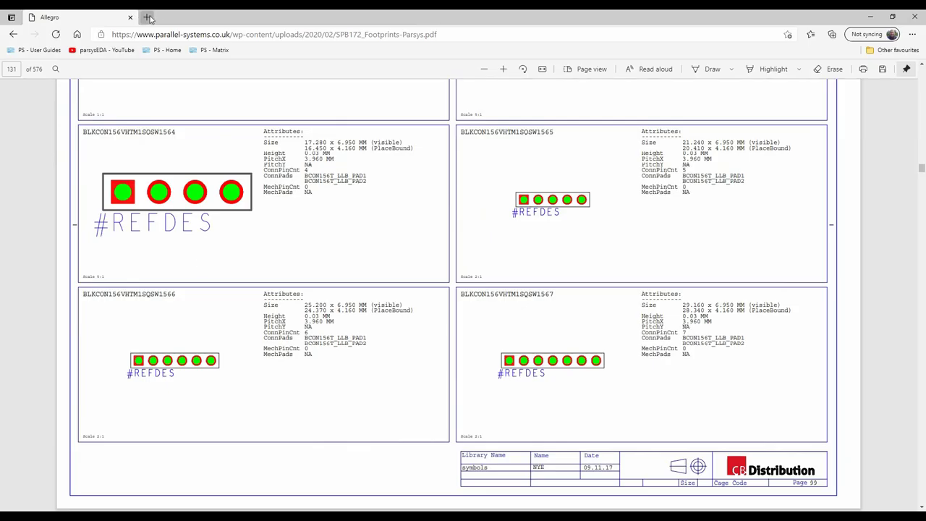
Open a new tab in the web browser and look through the Parts favourites for footprint sources such as UltraLibrarian, then close the list
click(146, 17)
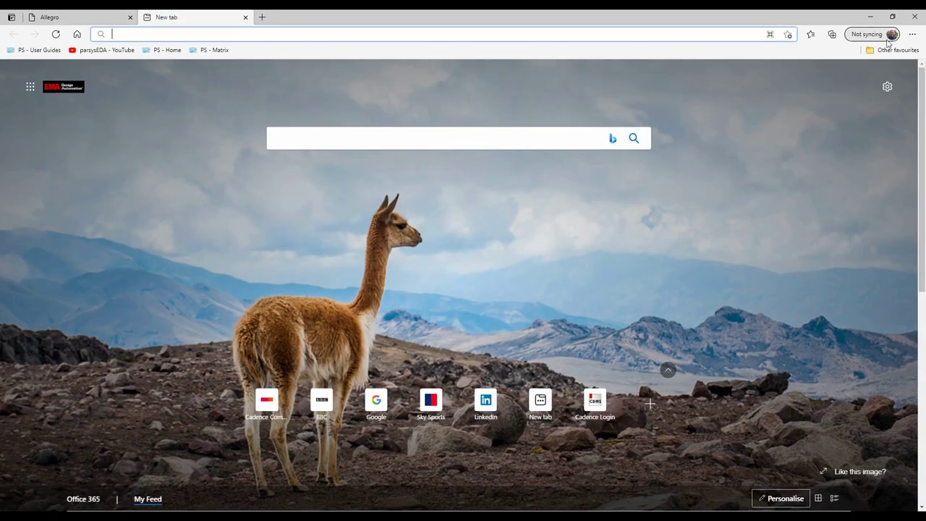
click(895, 50)
mouse_move(901, 86)
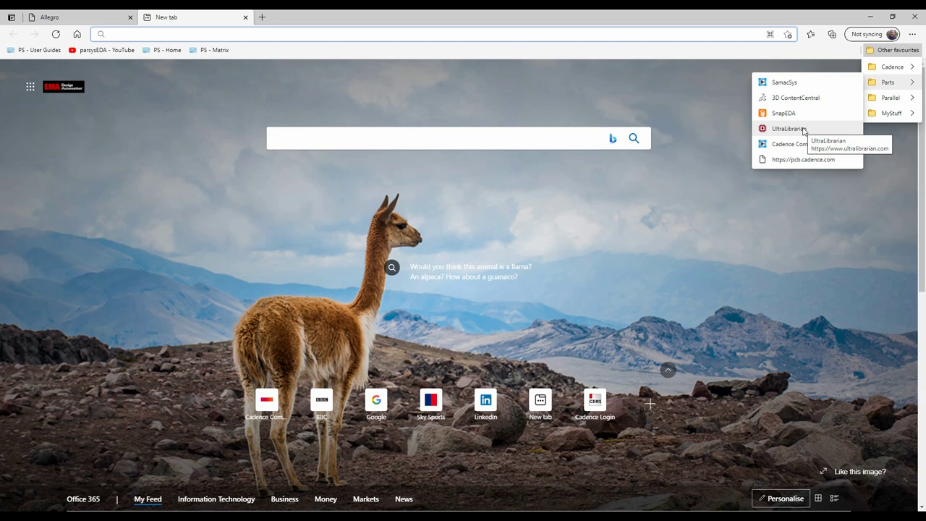
click(742, 251)
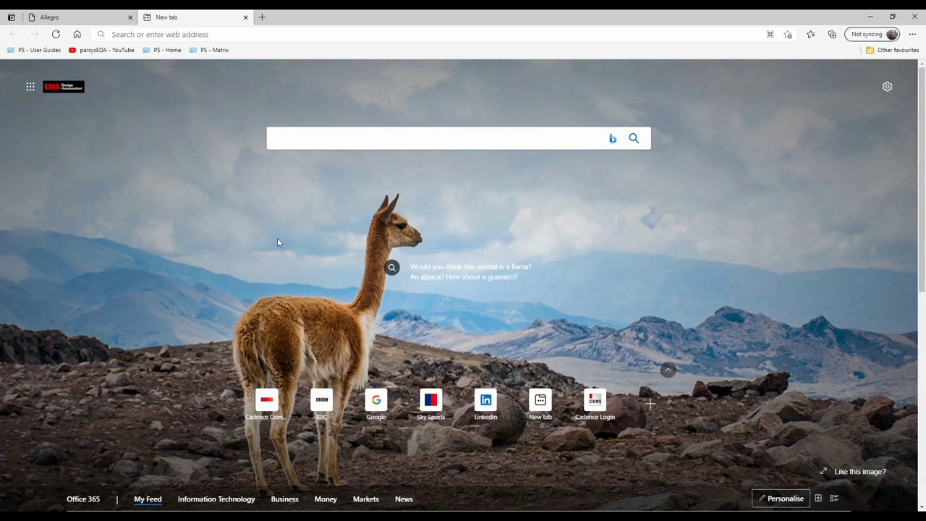
Find the list of supplied PCB footprints among the Parallel Systems user guides, and return to the open footprint PDF
click(34, 50)
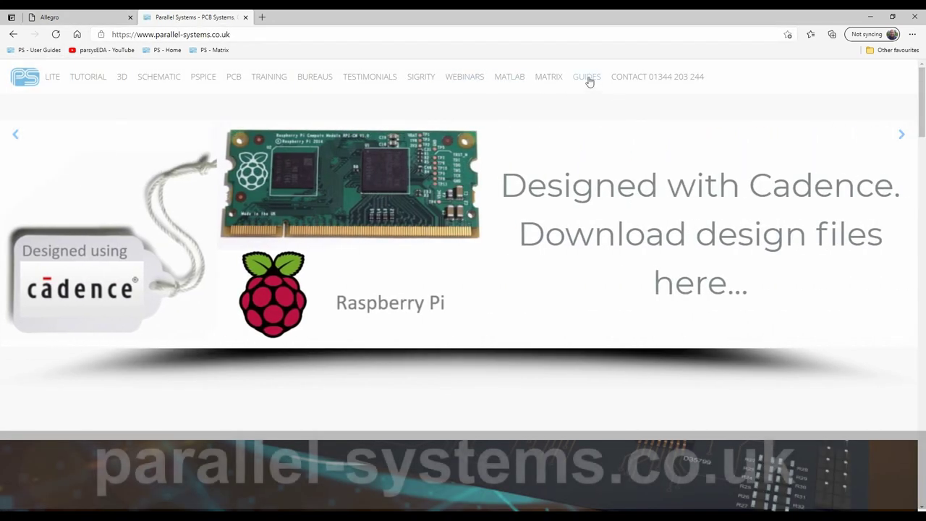
click(588, 77)
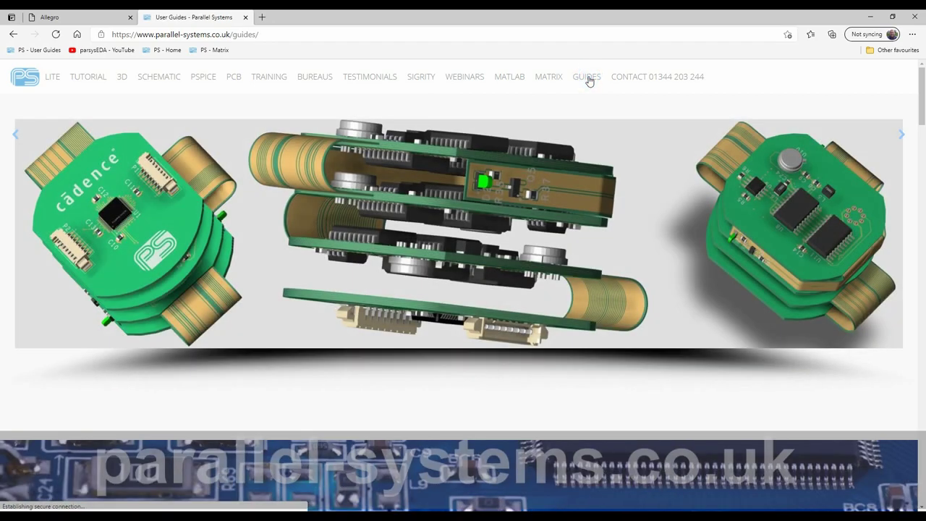
scroll(481, 263, down, 5)
scroll(481, 260, down, 7)
scroll(415, 269, up, 3)
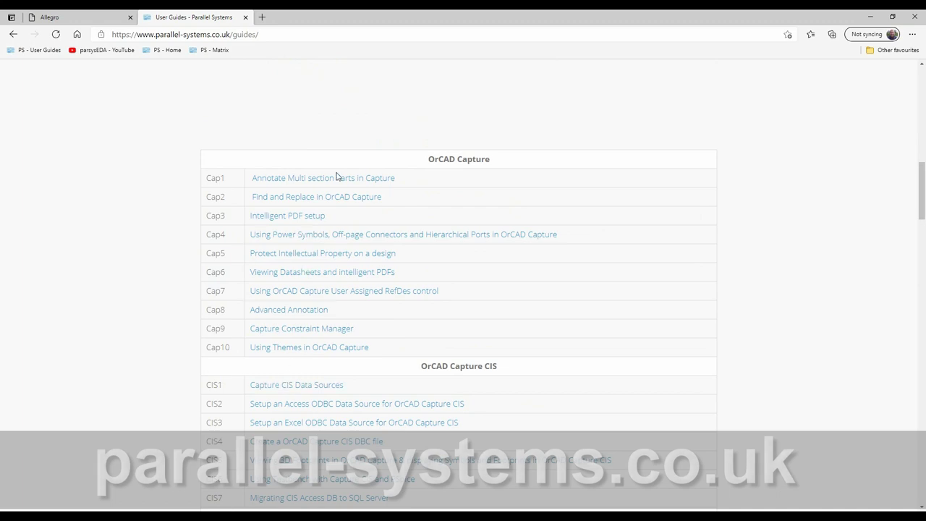
scroll(456, 361, down, 3)
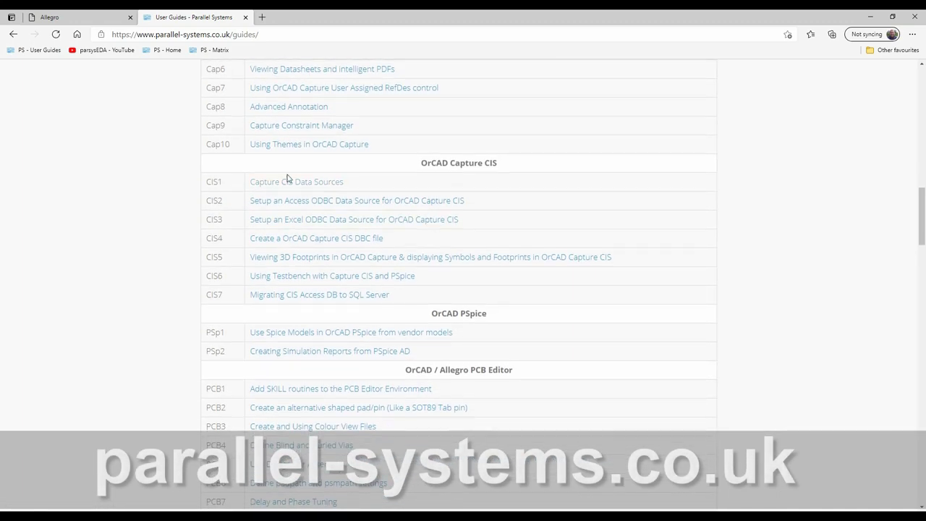
scroll(323, 267, down, 15)
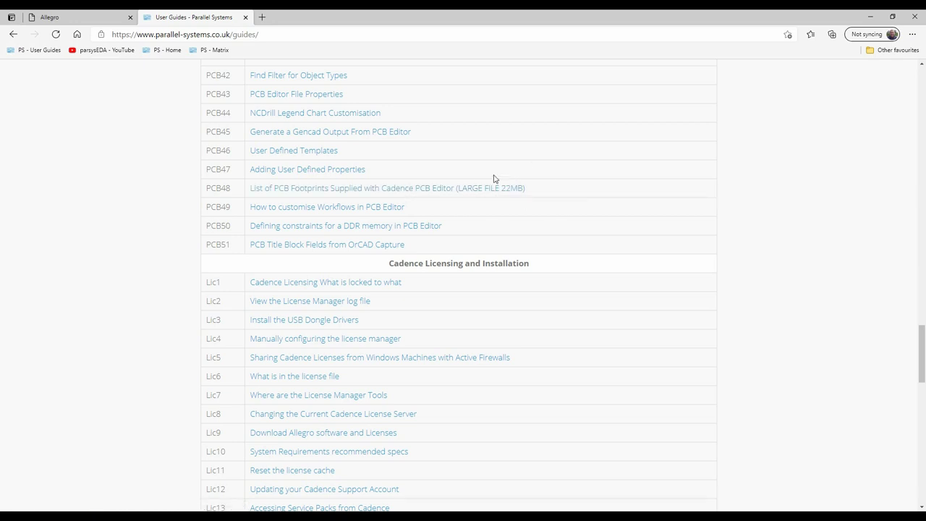
click(79, 20)
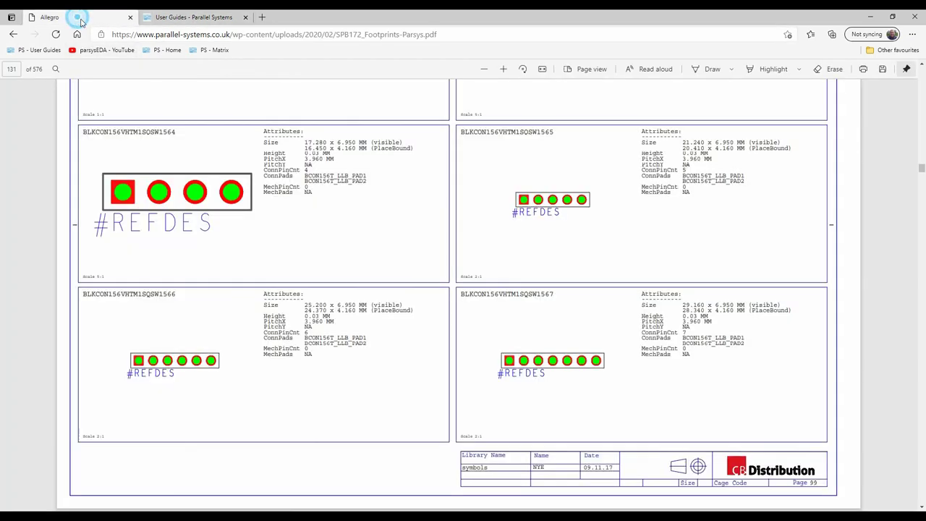
scroll(388, 357, up, 1)
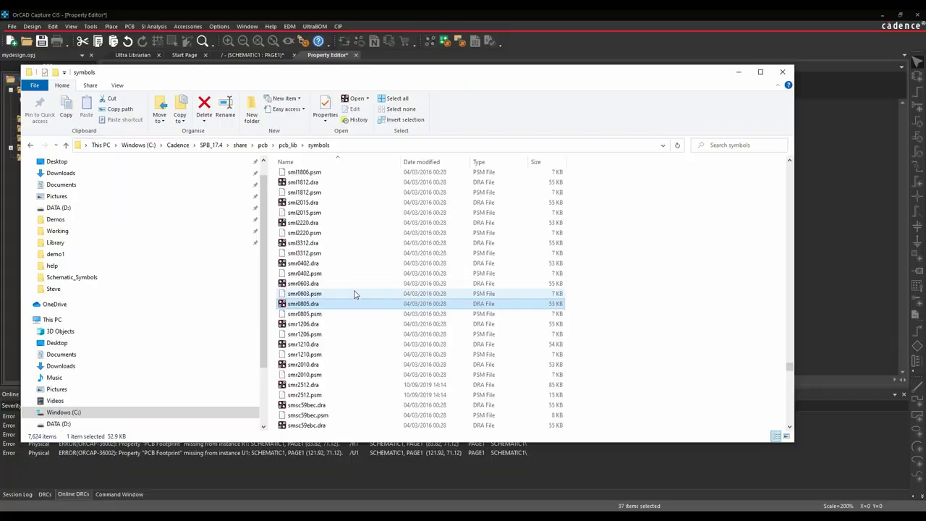
Copy the footprint name smr0805 from the symbols folder and assign it as the PCB Footprint of R1, R2 and R3 in OrCAD Capture
key(F2)
key(ctrl+c)
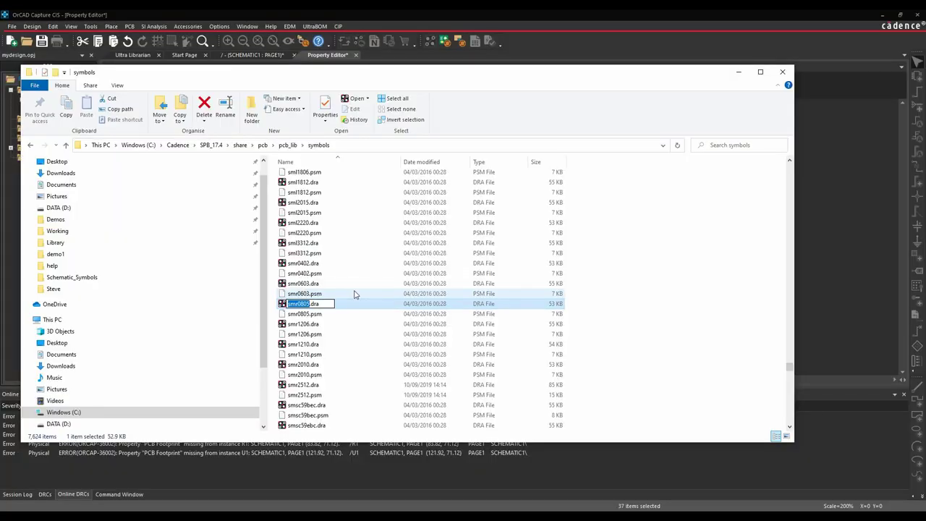
key(Escape)
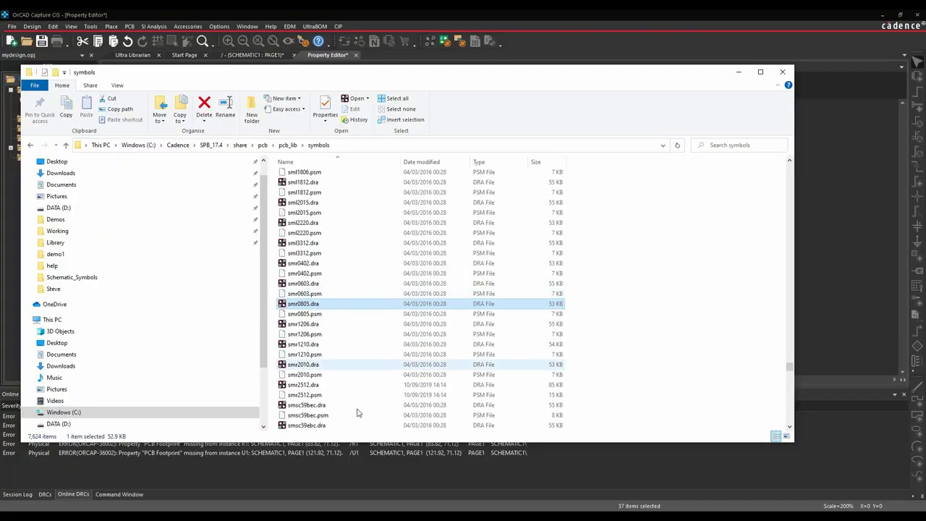
key(alt+Tab)
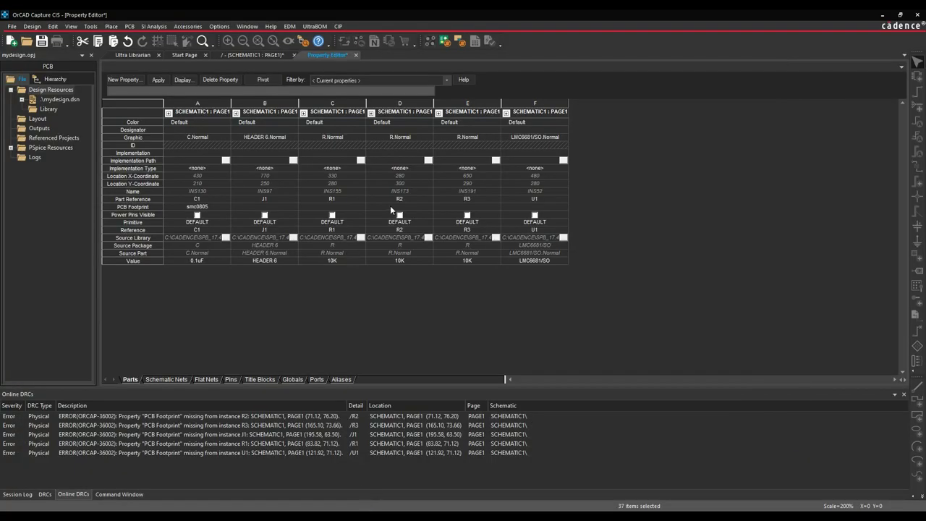
click(348, 206)
key(ctrl+v)
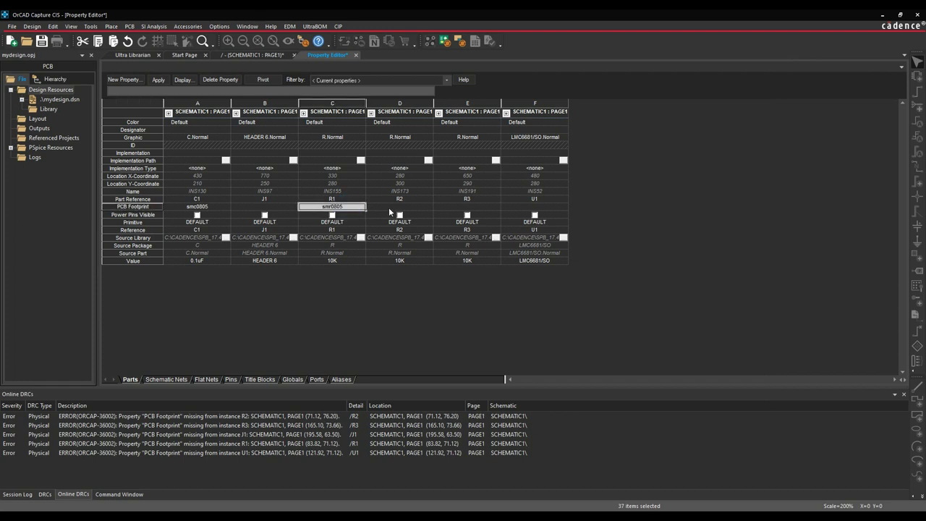
click(391, 209)
key(ctrl+v)
click(466, 208)
key(ctrl+v)
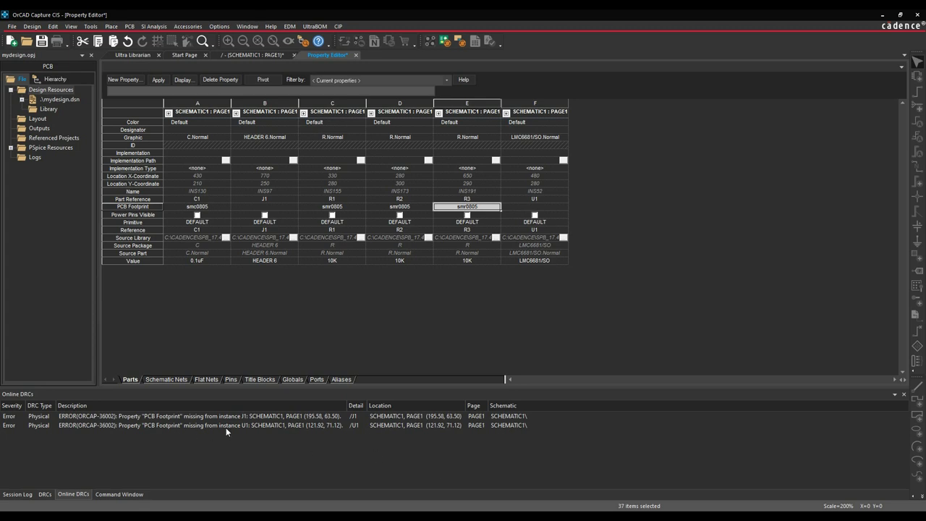
Set the PCB Footprint of U1 to soic8 and of J1 to BLKCON156VHTM1SQSW1566
click(534, 208)
text(soic8)
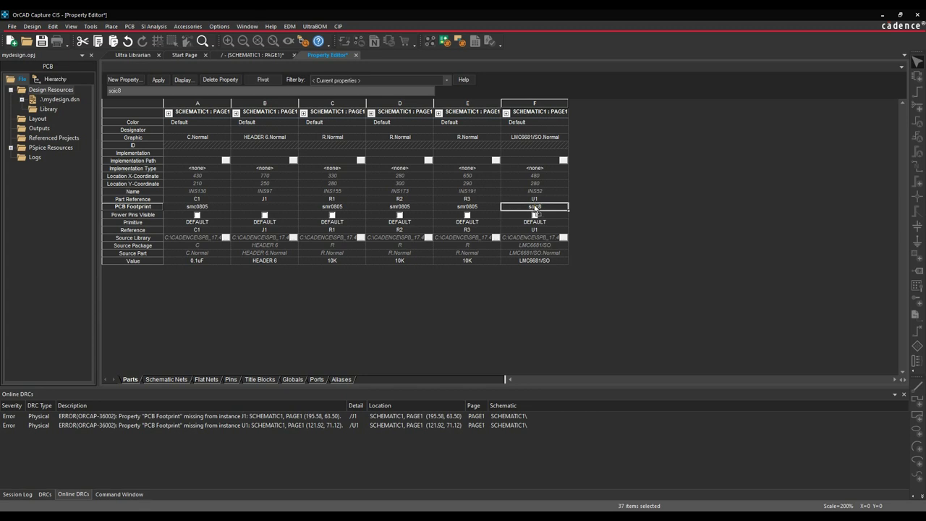
click(255, 207)
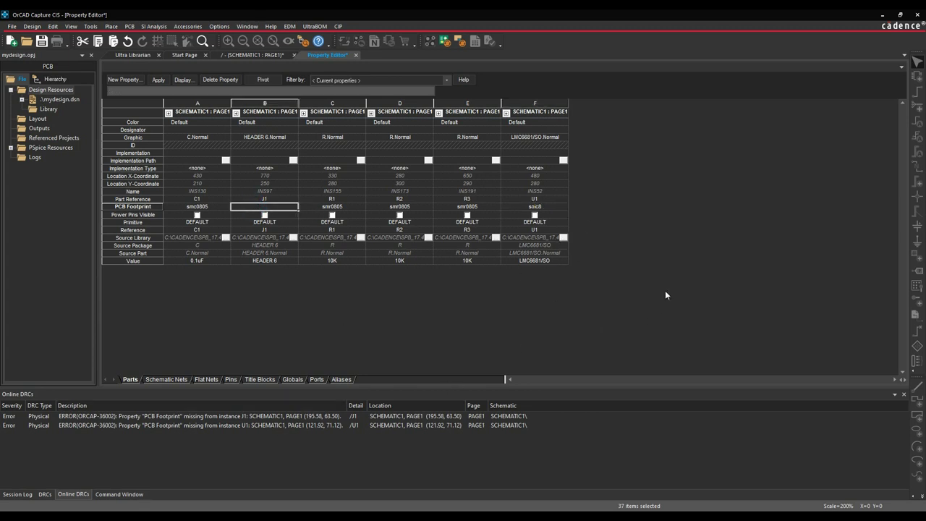
text(LKCON156VHTM1SQSW1566)
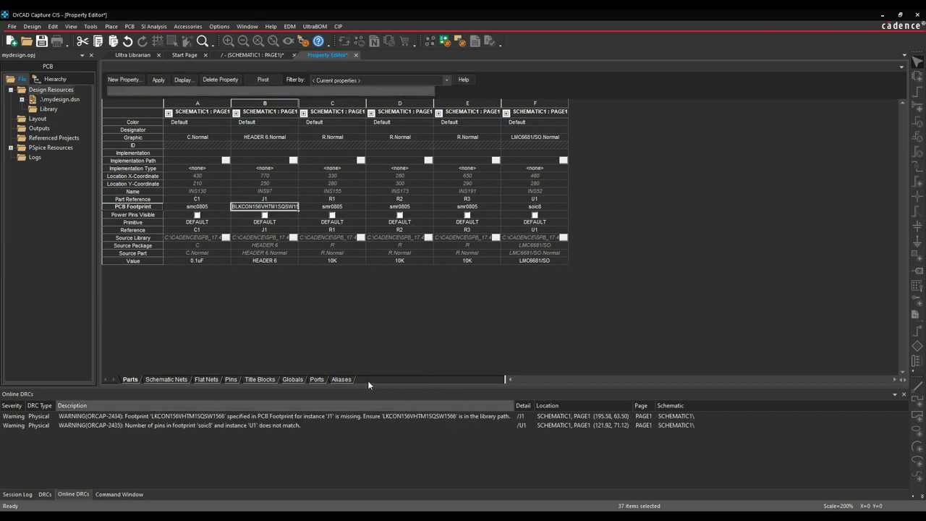
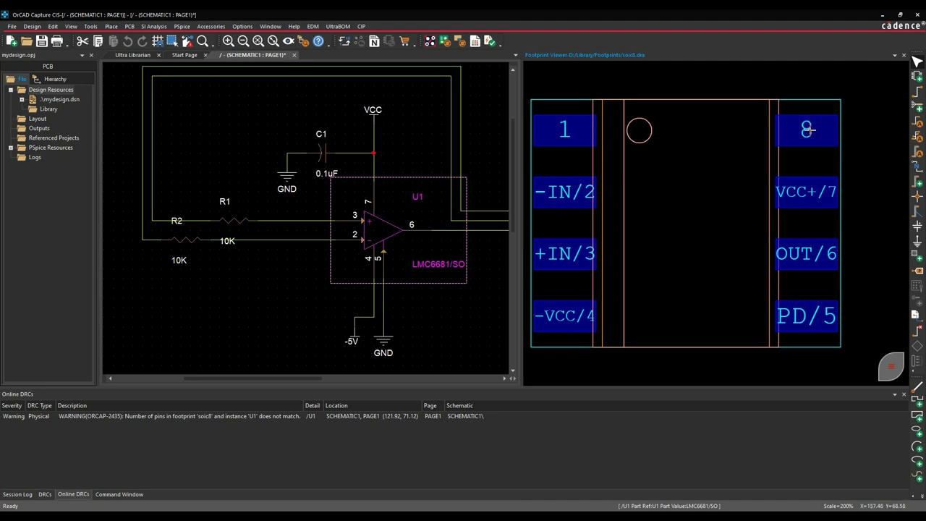
Close the Footprint Viewer for U1 and clear the selection on the schematic
click(903, 55)
click(289, 295)
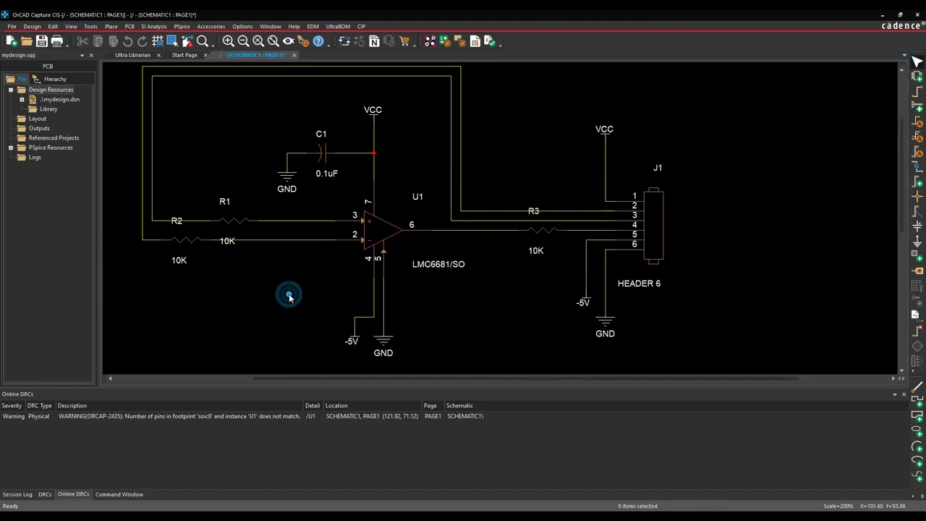
click(383, 235)
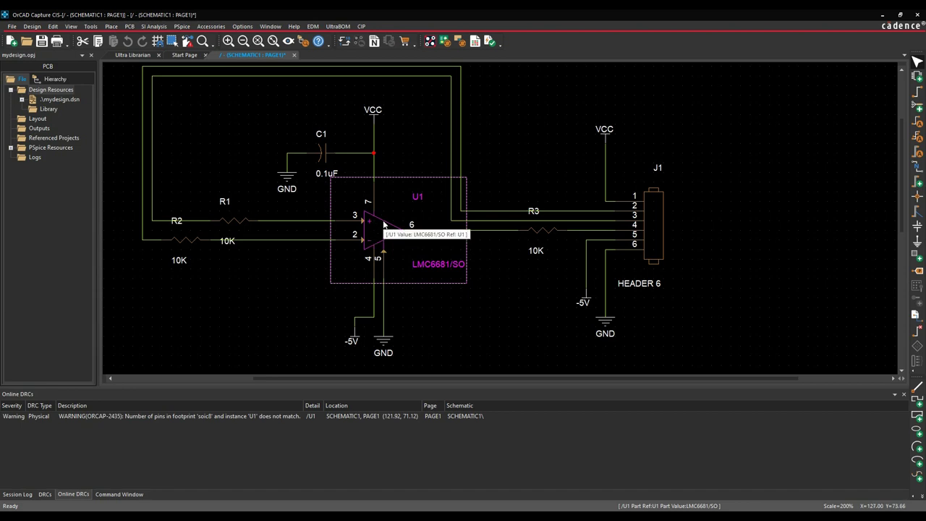
click(499, 320)
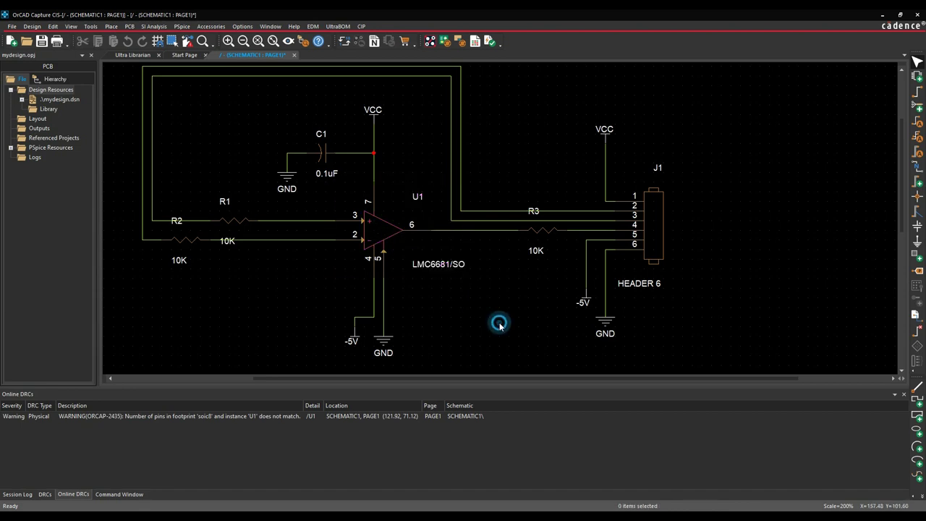
Add a new property NC with the value 1,8 to U1, close the Property Editor, and deselect the part
double_click(376, 233)
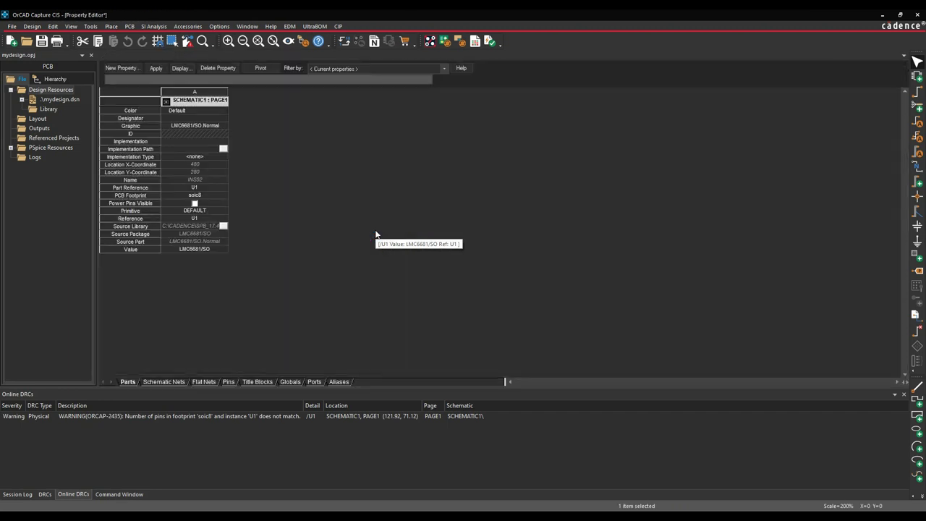
click(128, 79)
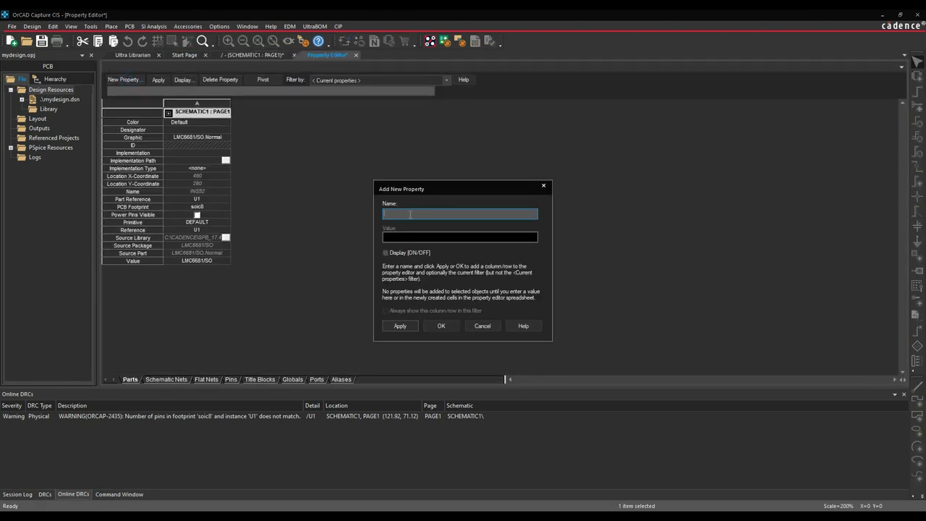
text(NC)
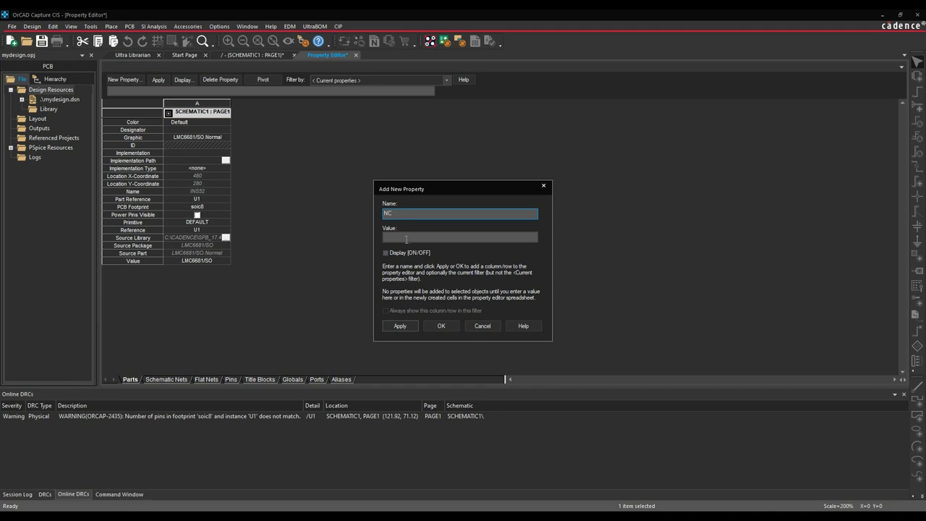
click(407, 237)
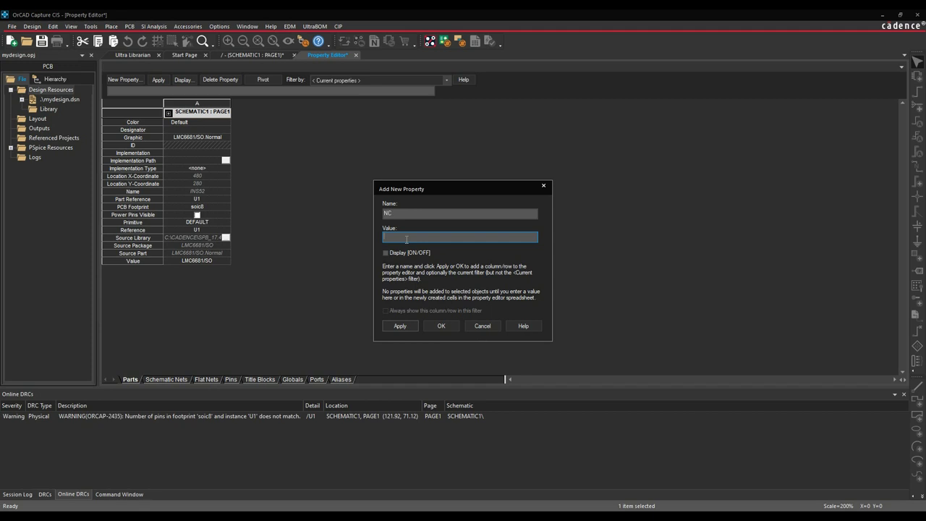
text(1,8)
click(440, 325)
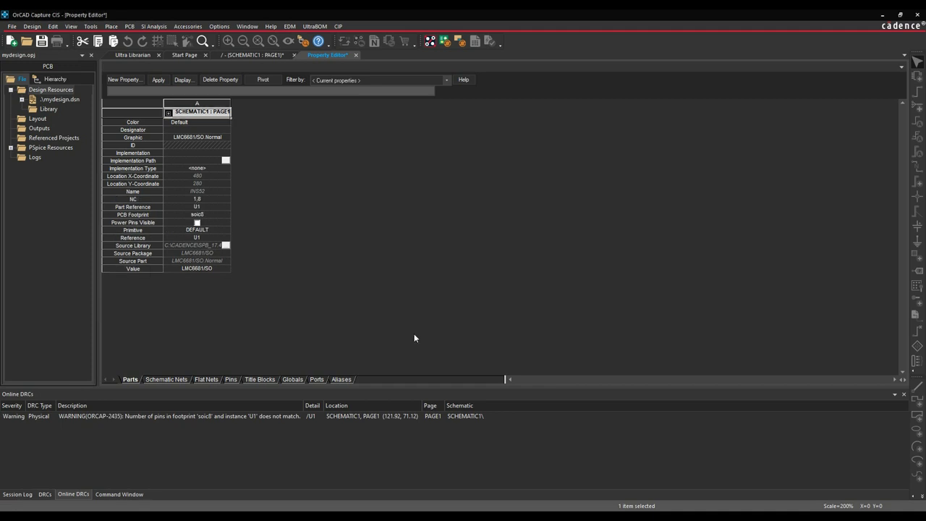
click(356, 55)
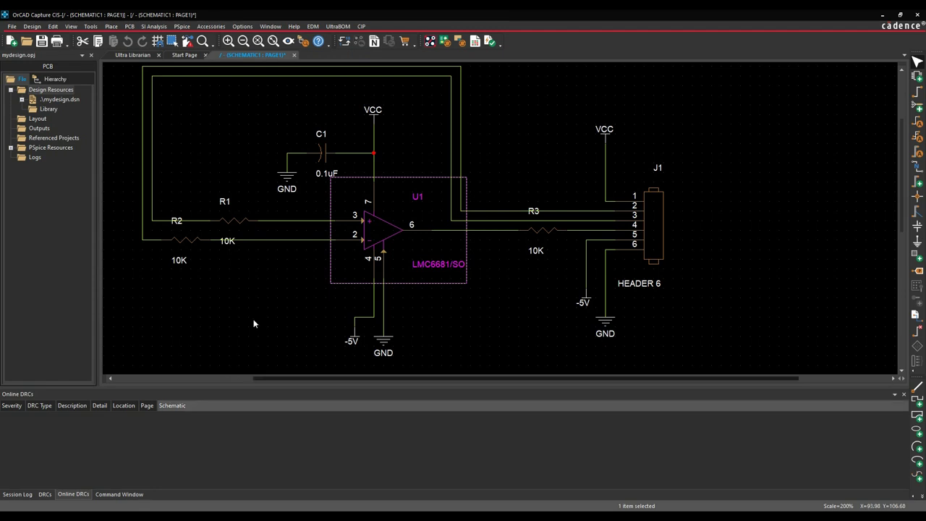
click(240, 306)
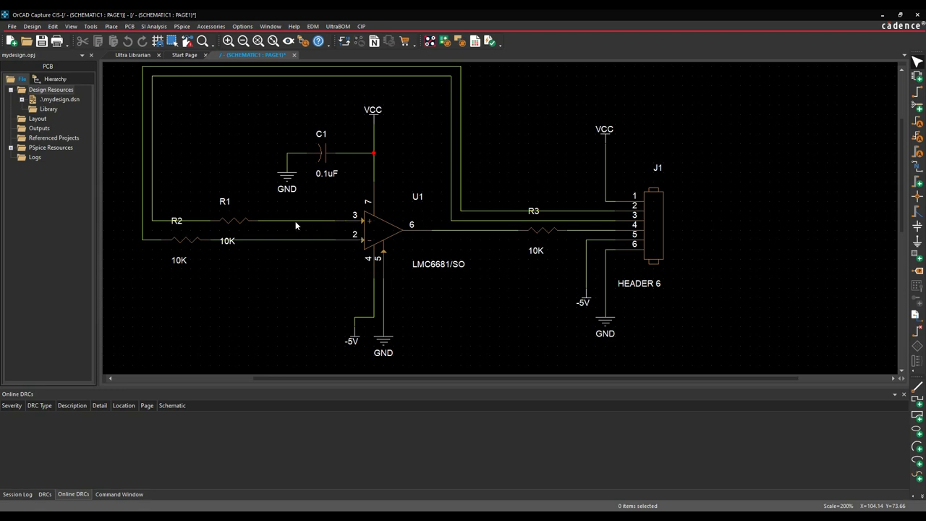
Place the net alias IN+ on the wire to J1 pin 3 and IN- on the wire to J1 pin 2
click(917, 166)
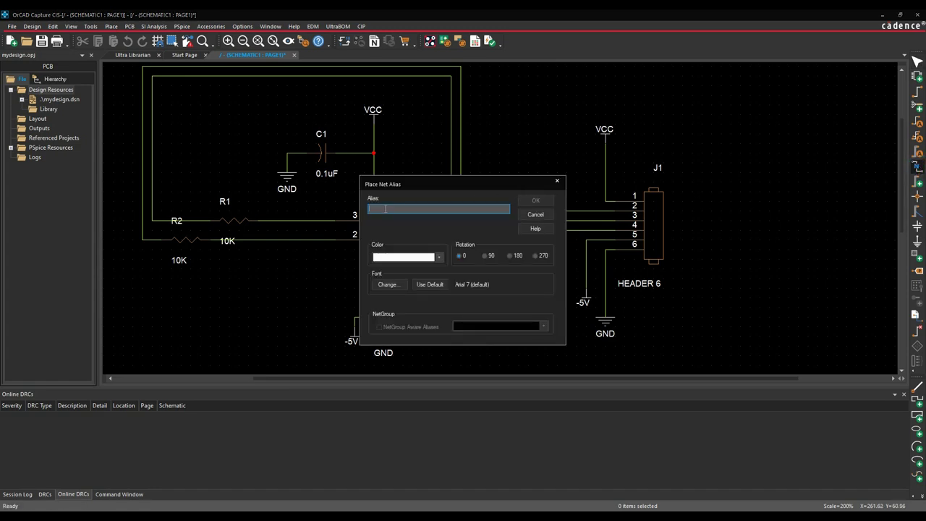
text(1)
click(535, 200)
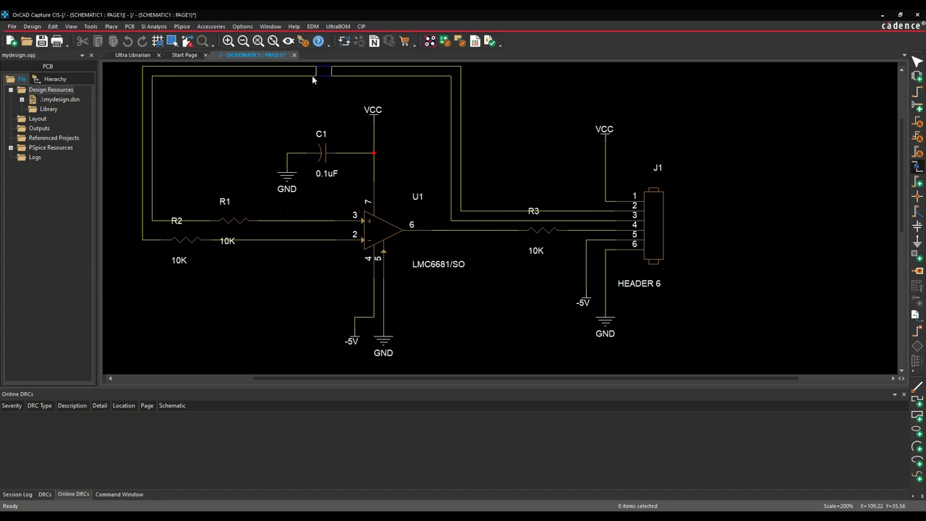
click(572, 225)
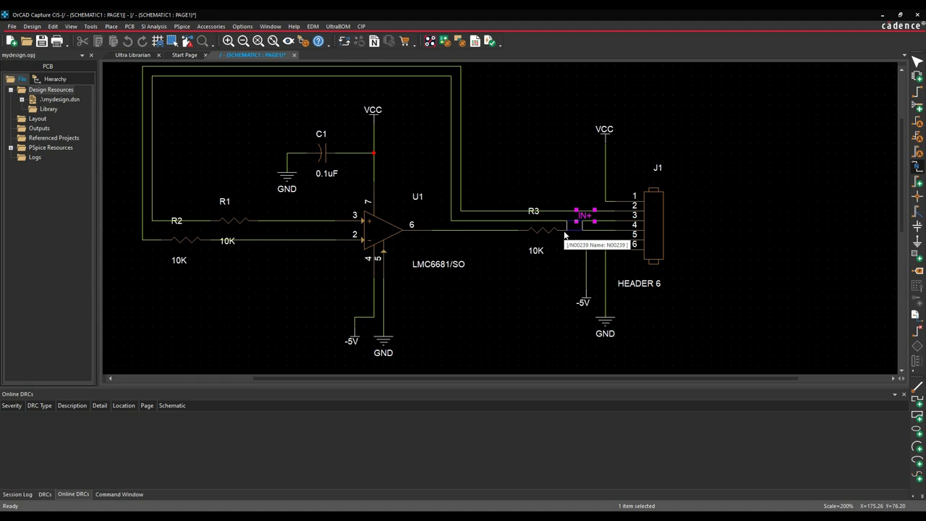
key(n)
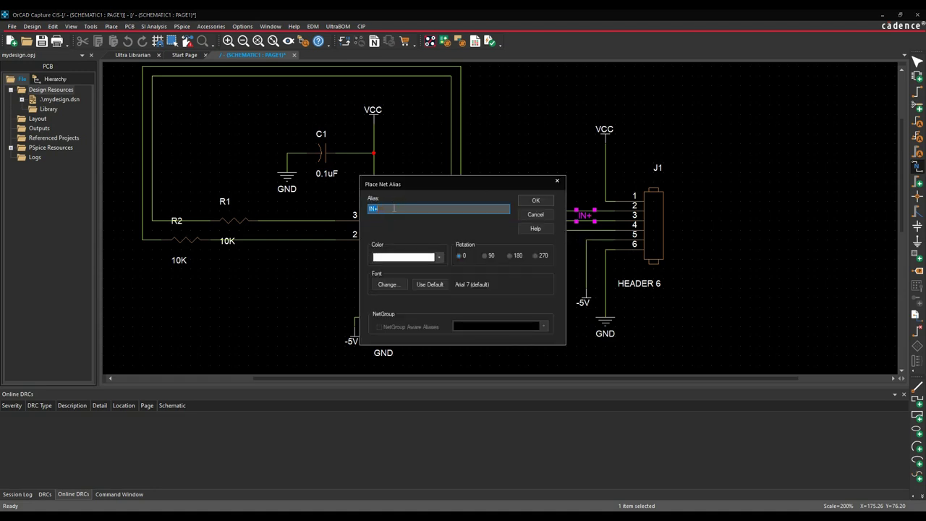
click(393, 209)
click(535, 201)
click(578, 210)
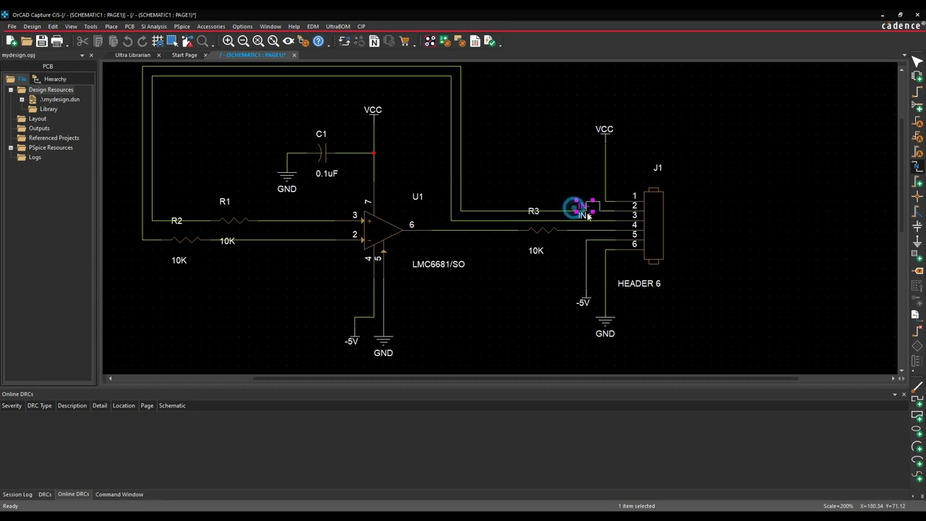
Place the net alias OUT on the wire between R3 and J1 pin 4, and clear the selection
text(n)
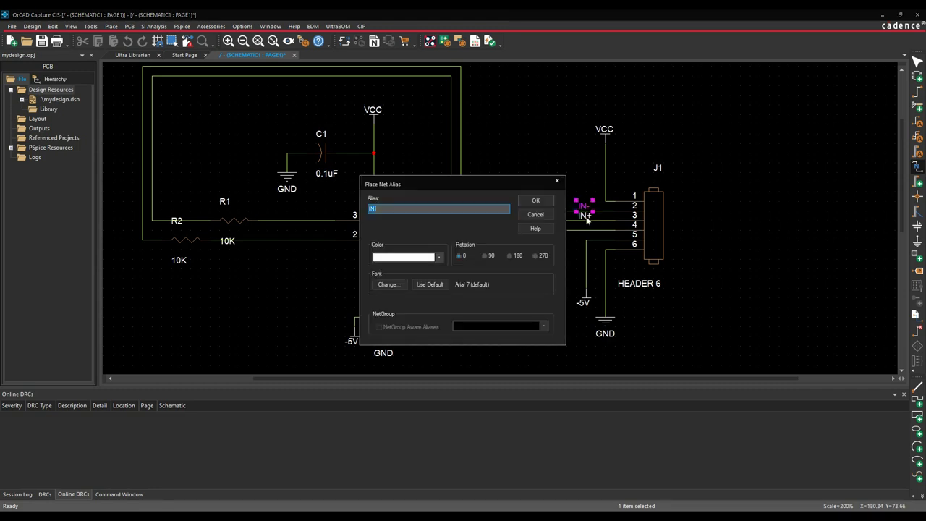
text(OUT)
click(535, 199)
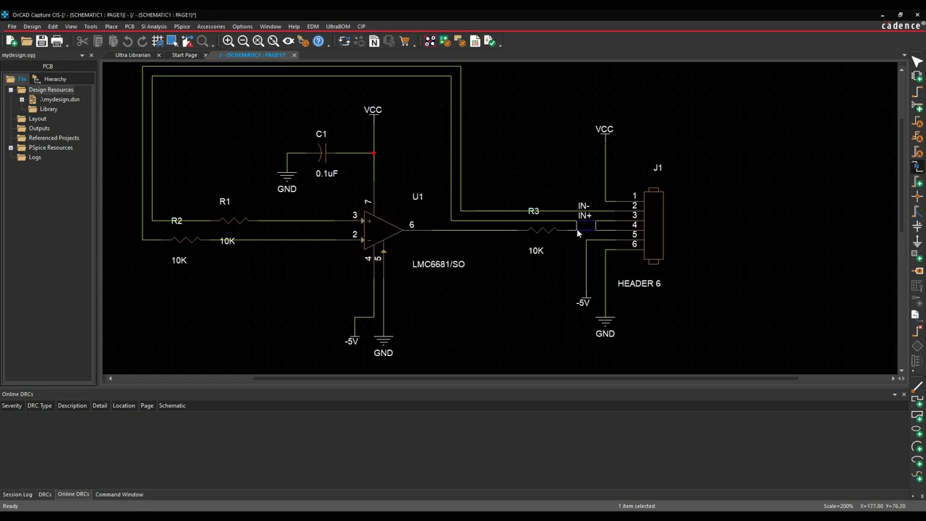
click(577, 229)
key(Escape)
click(725, 292)
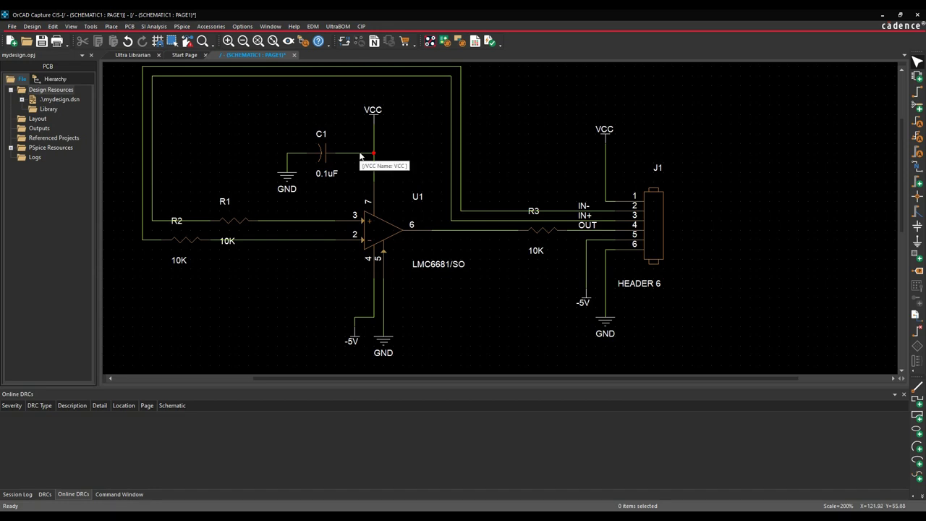
Save the project and confirm saving the changes to mydesign.dsn
click(52, 100)
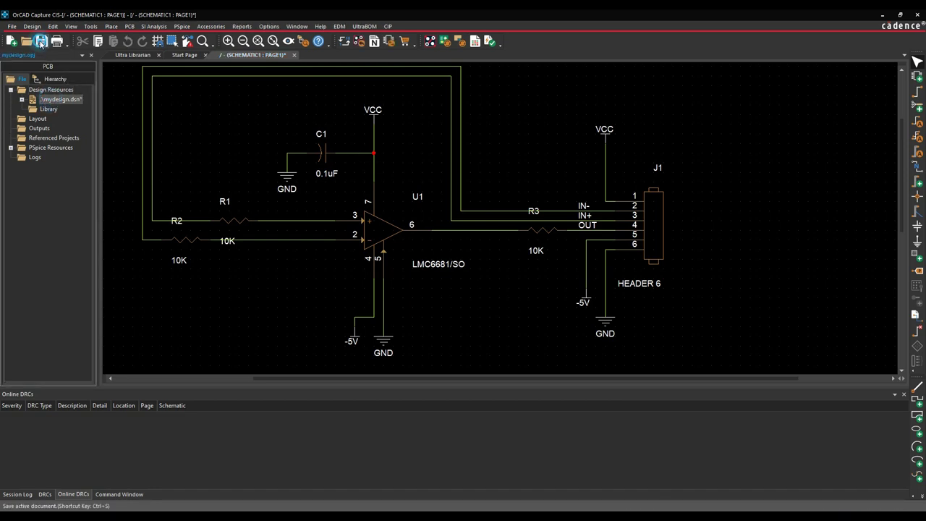
click(41, 42)
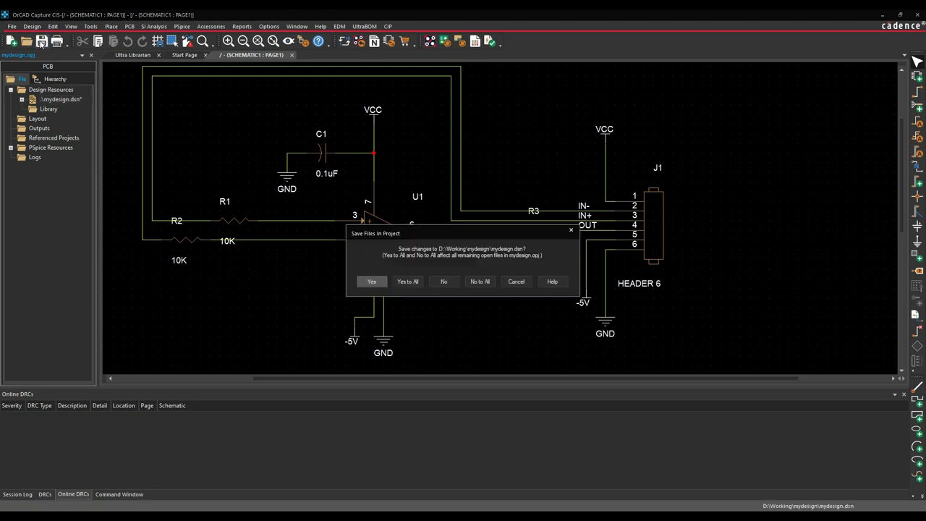
click(374, 282)
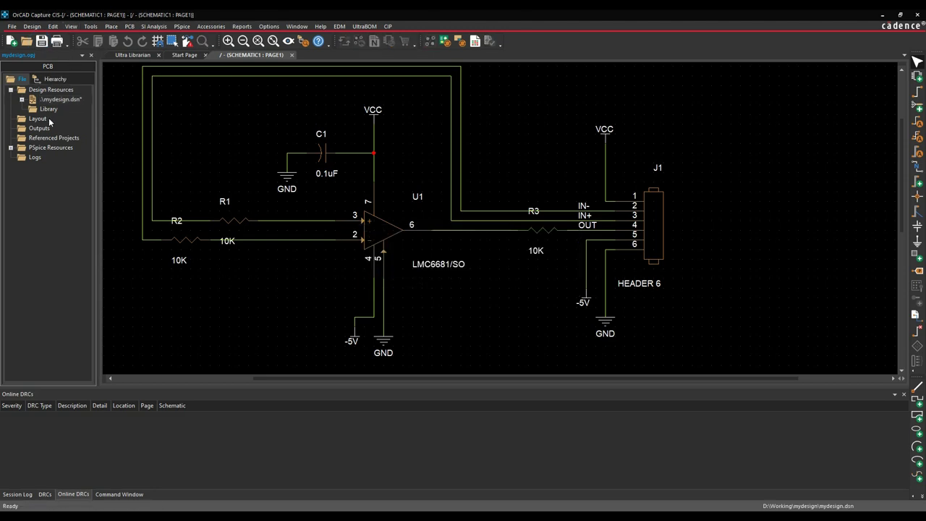
Open the Design Sync Setup for mydesign.dsn and accept it with PCB Editor as layout tool and allegro as layout folder
click(56, 99)
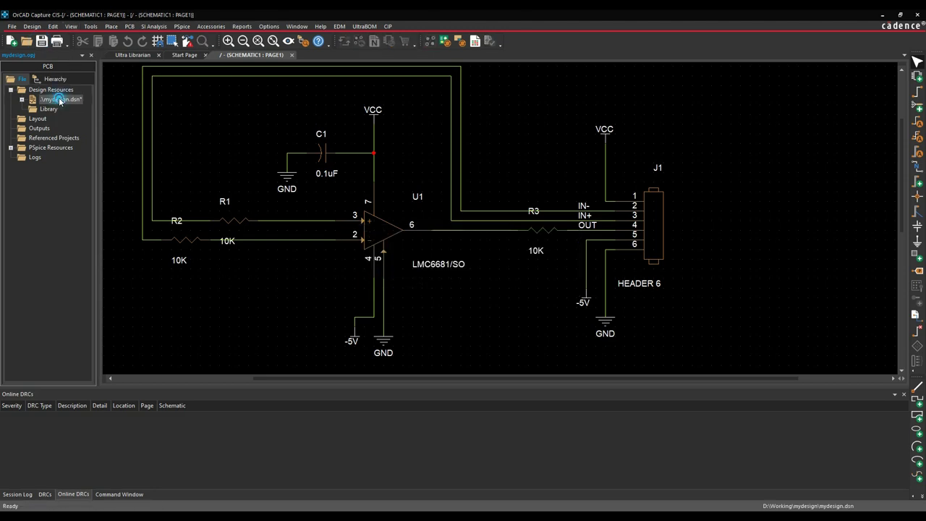
click(131, 29)
click(147, 34)
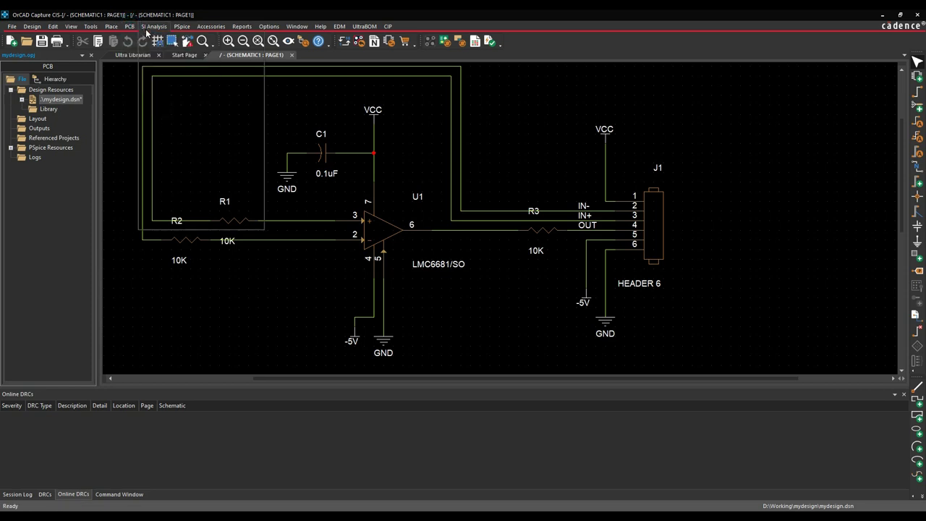
click(129, 27)
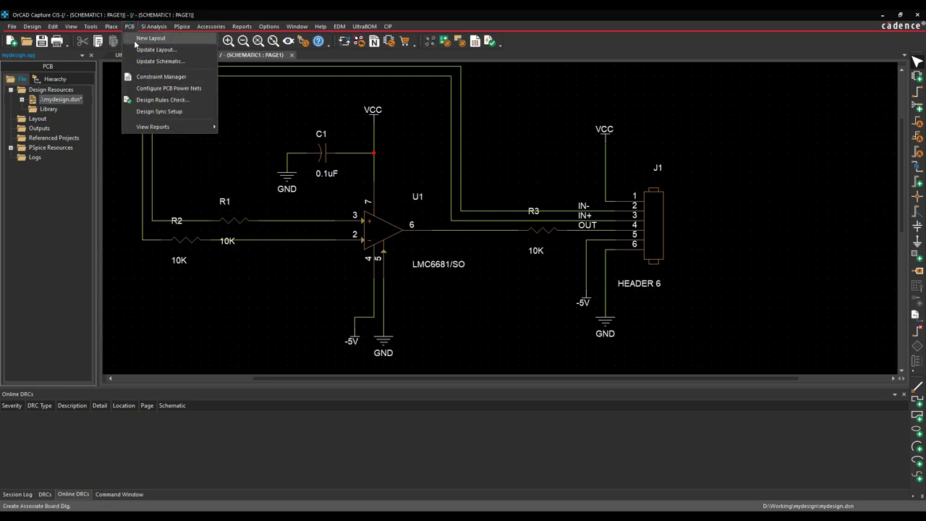
click(149, 113)
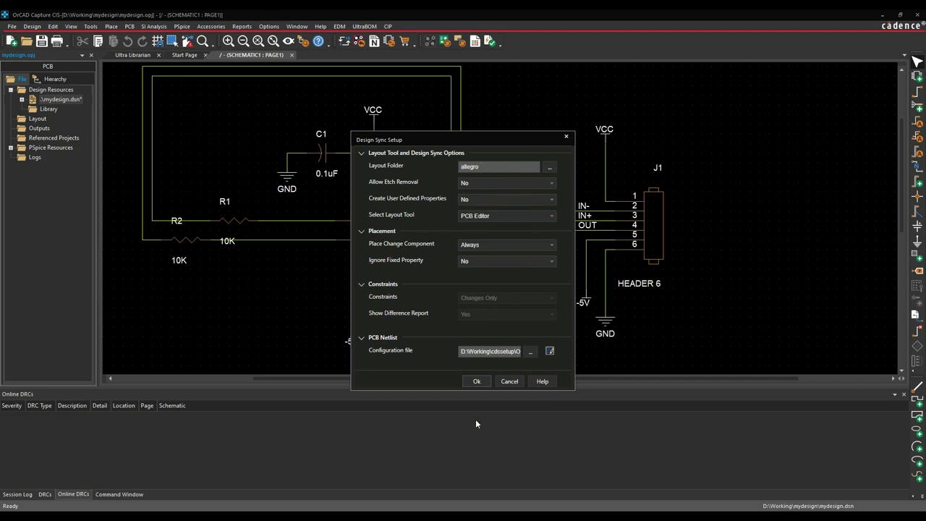
click(476, 382)
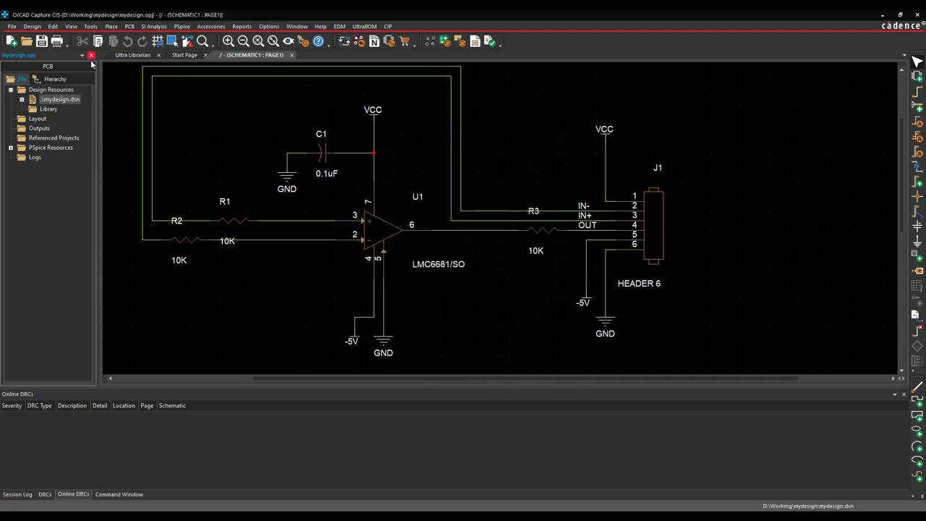
Create a new PCB layout mydesign.brd in the allegro folder without an input board file
click(129, 27)
click(137, 39)
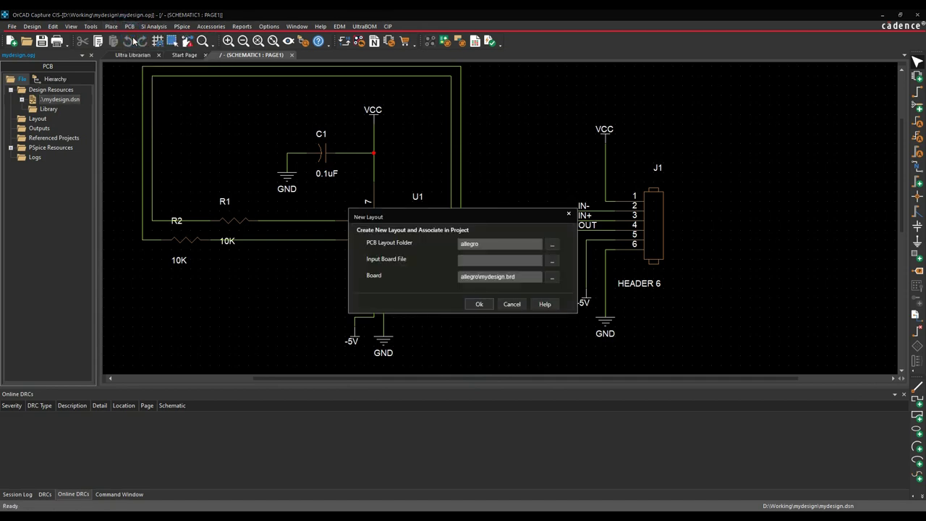
click(489, 244)
click(464, 260)
click(478, 304)
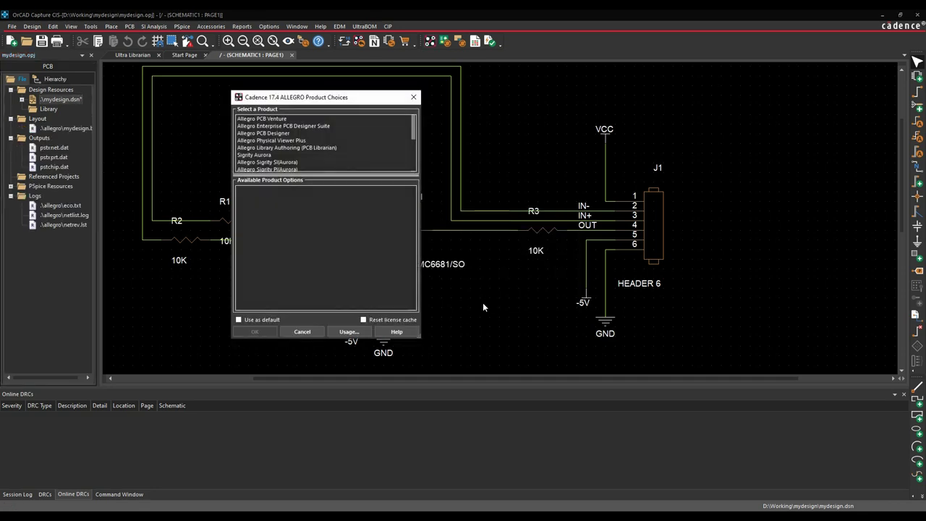
Choose OrCAD PCB Designer Standard as the product for opening the new board
scroll(319, 155, down, 3)
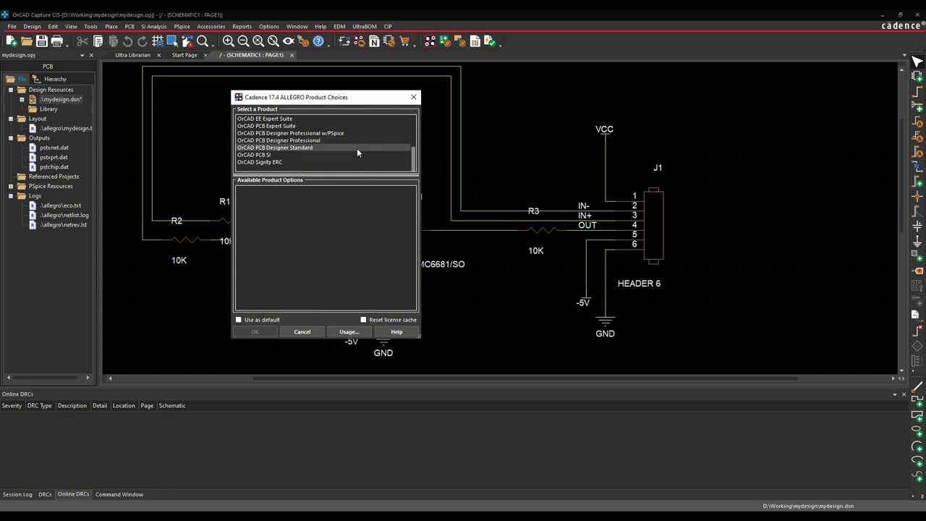
click(309, 148)
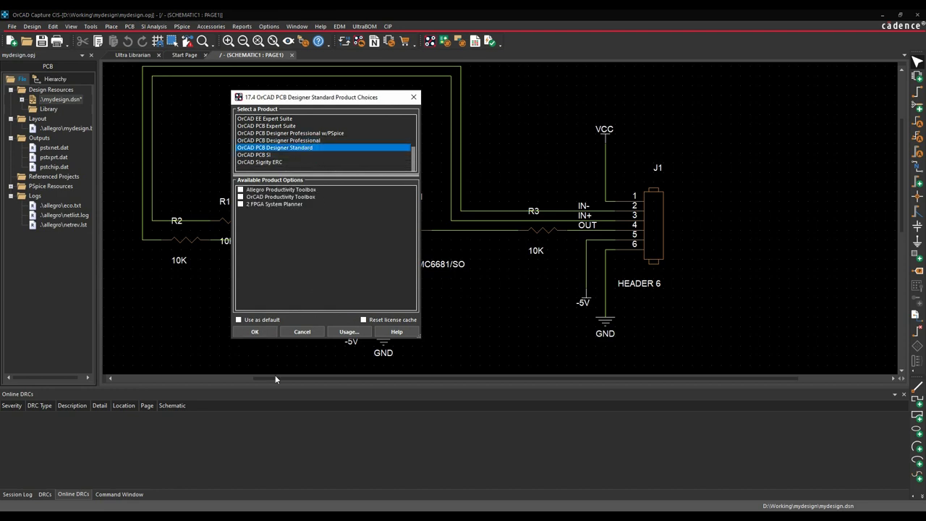
click(255, 332)
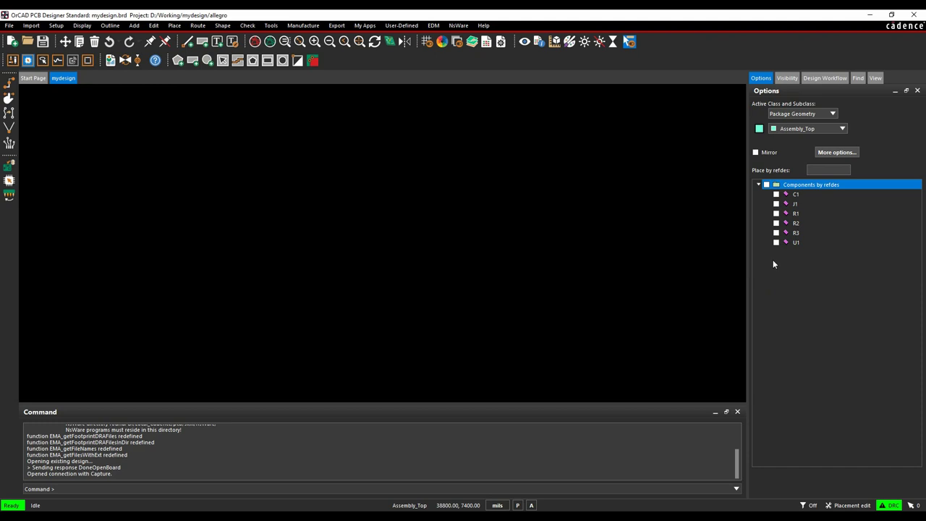
Enable plated holes, padless holes and non-plated holes in the board's display parameters, and check the grid definition
click(56, 26)
click(62, 49)
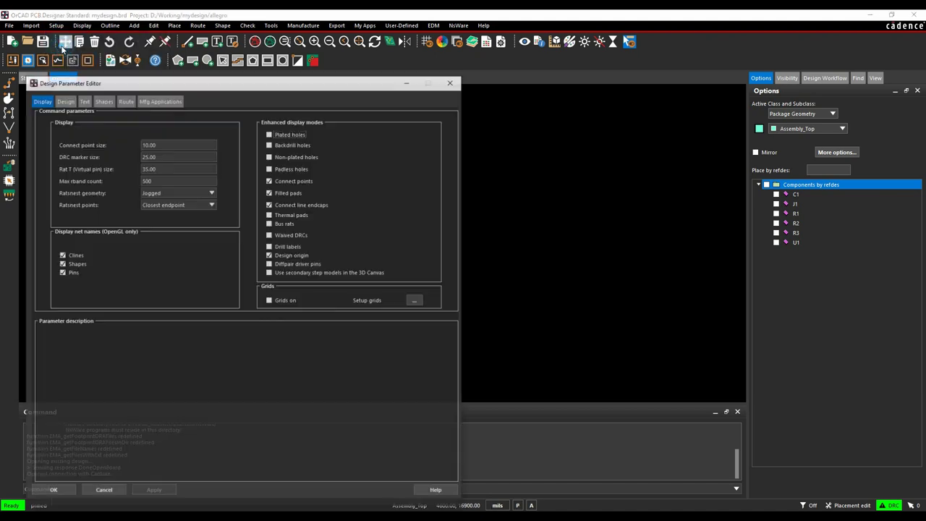
drag(181, 33, 303, 91)
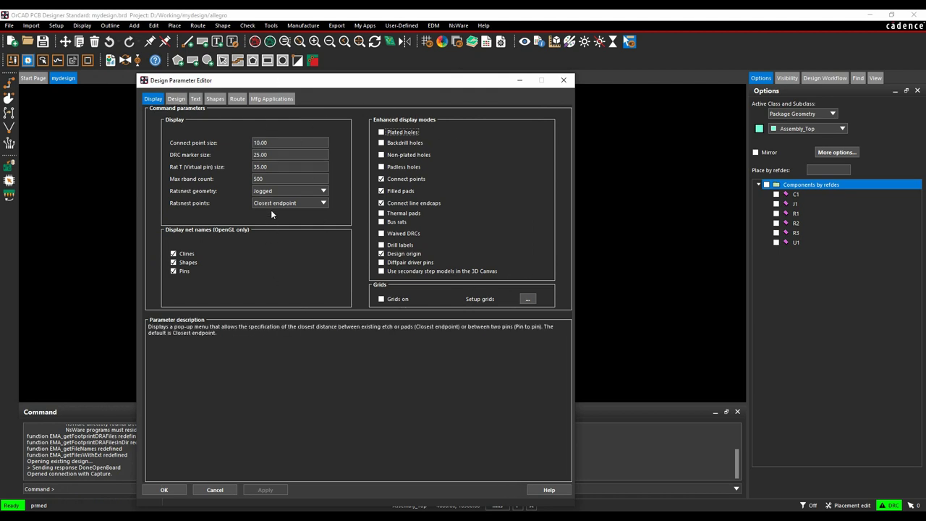
click(381, 132)
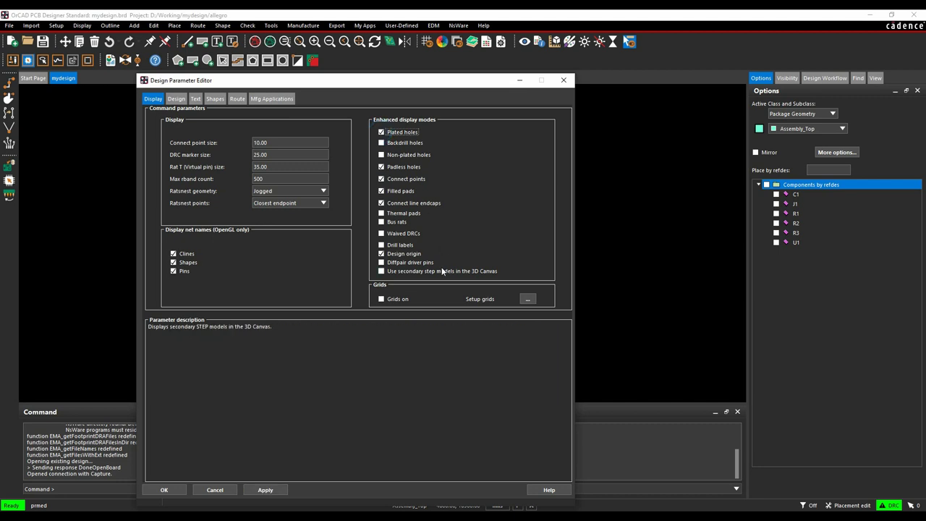
click(382, 166)
click(381, 154)
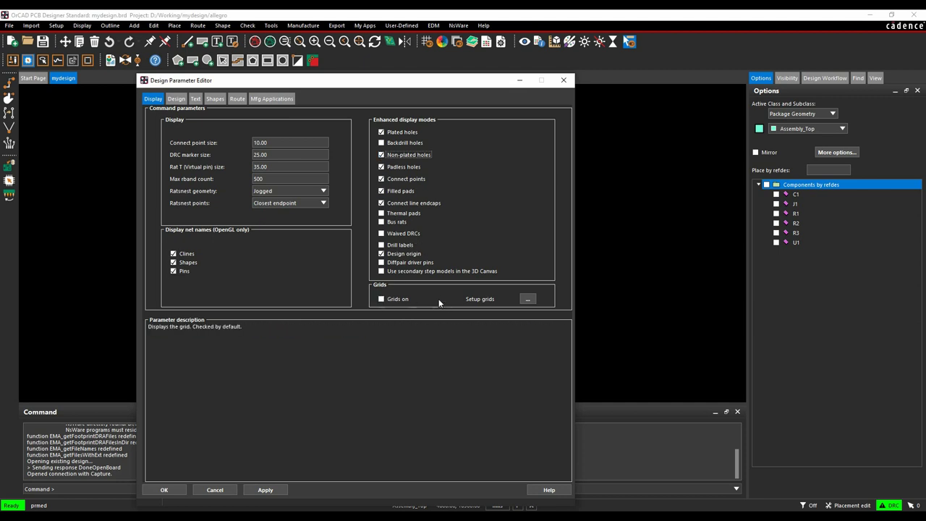
click(527, 299)
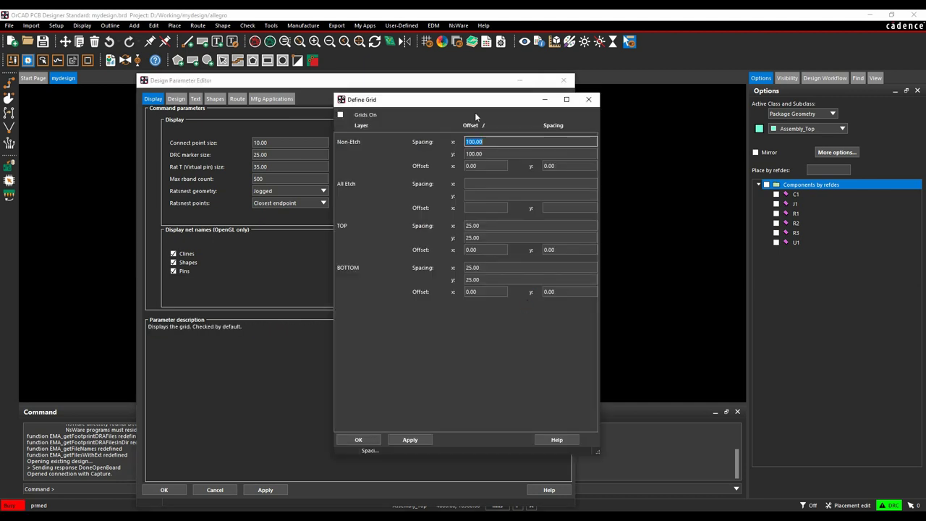
click(358, 440)
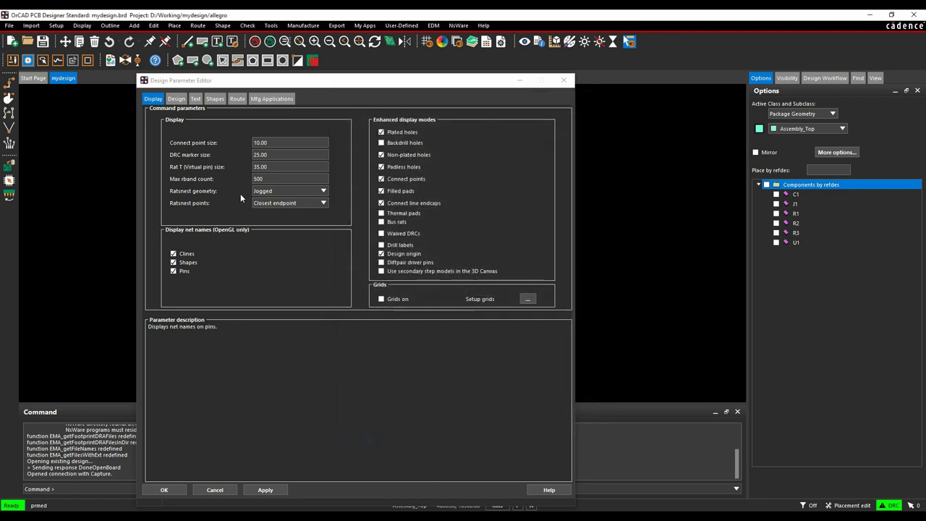
Set the board's user units to Millimeter and its drawing size to A4 in the design parameters
click(180, 99)
click(285, 137)
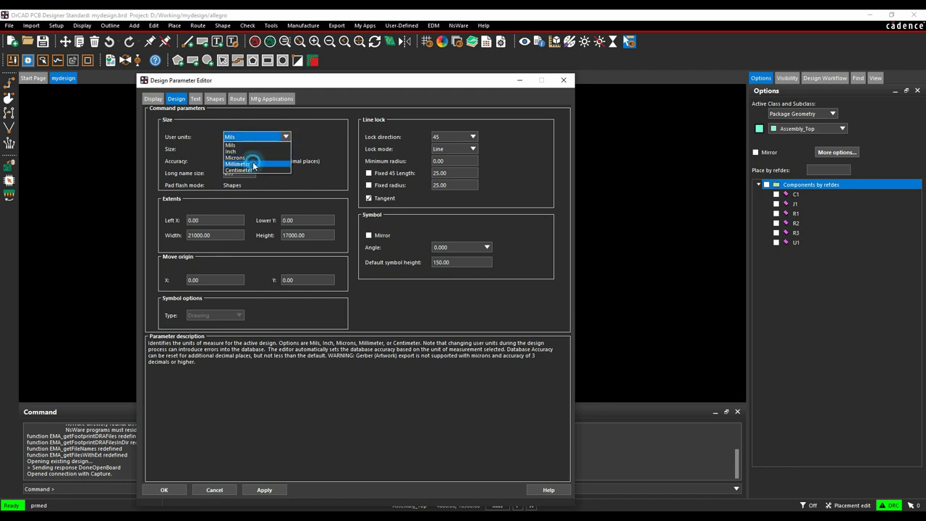
click(253, 165)
click(553, 278)
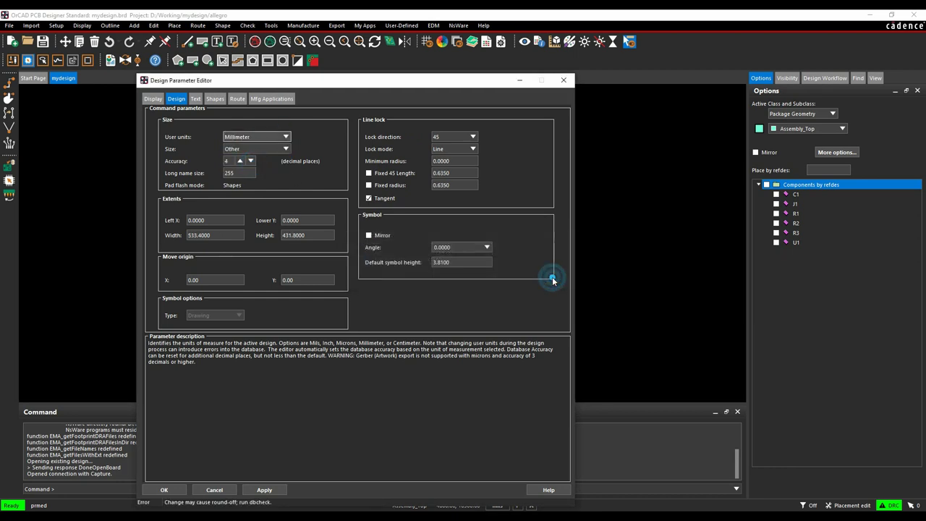
click(286, 148)
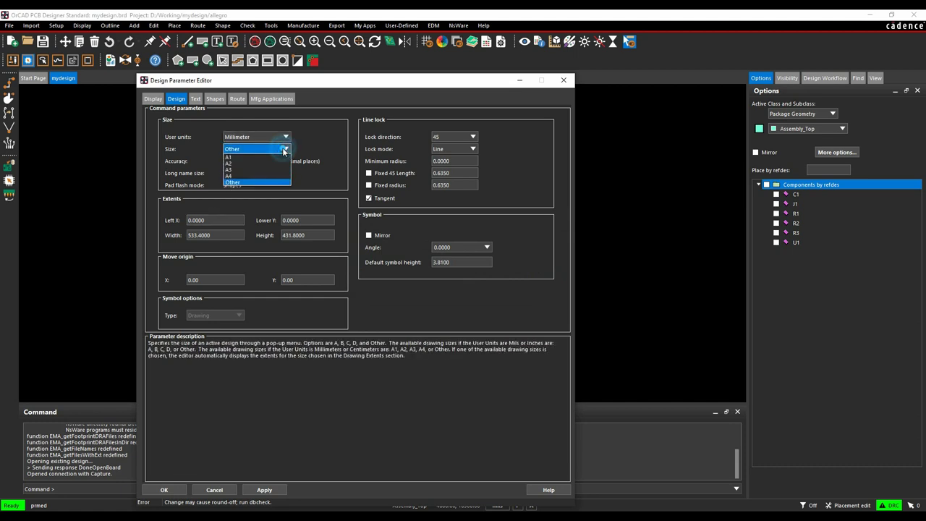
click(249, 175)
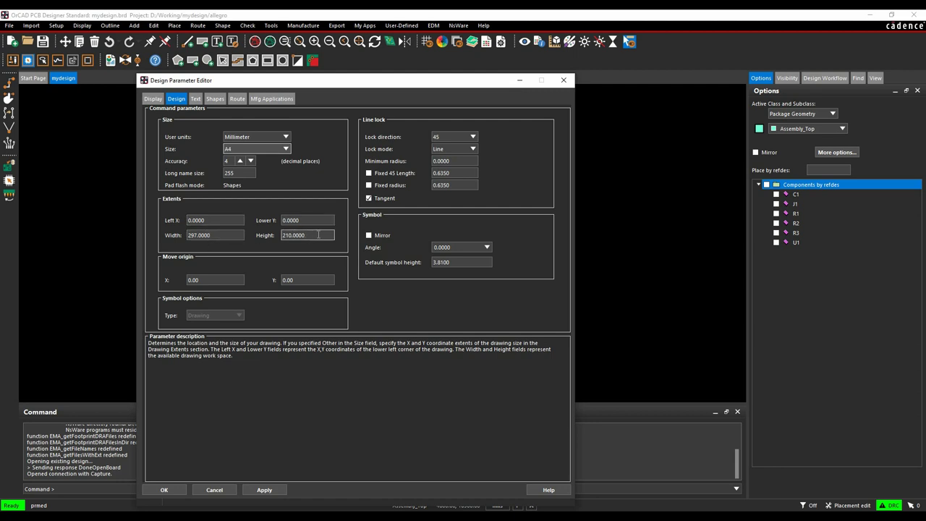
Set the drawing extents to Left X -50 and Lower Y -50
click(226, 221)
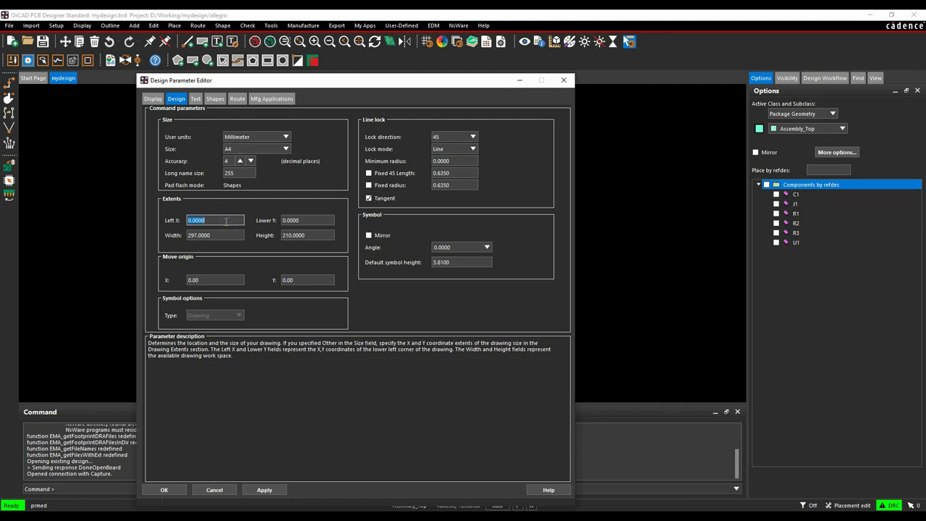
text(-50)
key(Tab)
text(-50)
key(Tab)
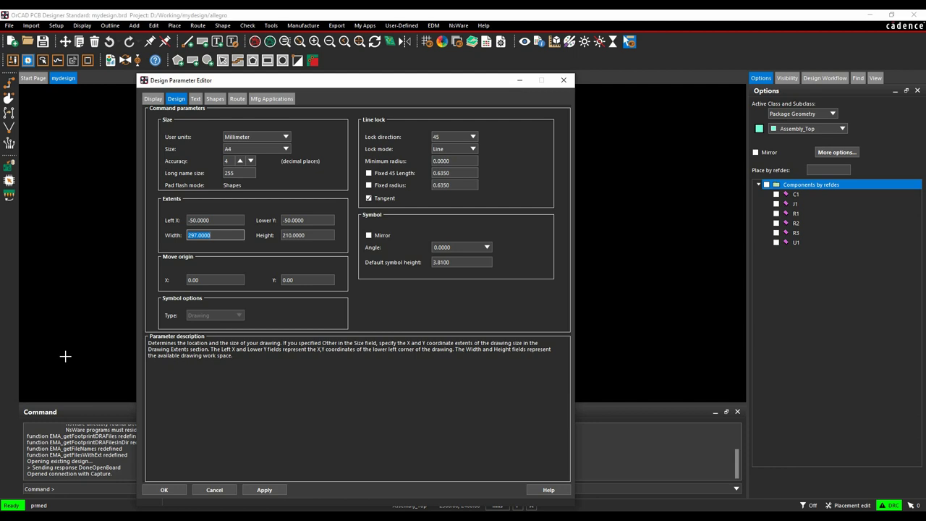
Review the grid spacing definition from the display parameters and close it
click(154, 100)
click(527, 299)
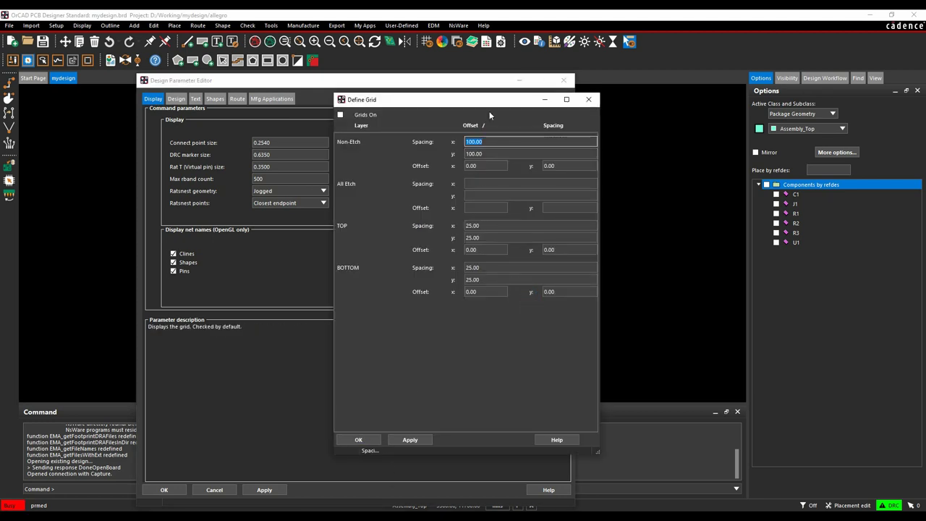
click(361, 439)
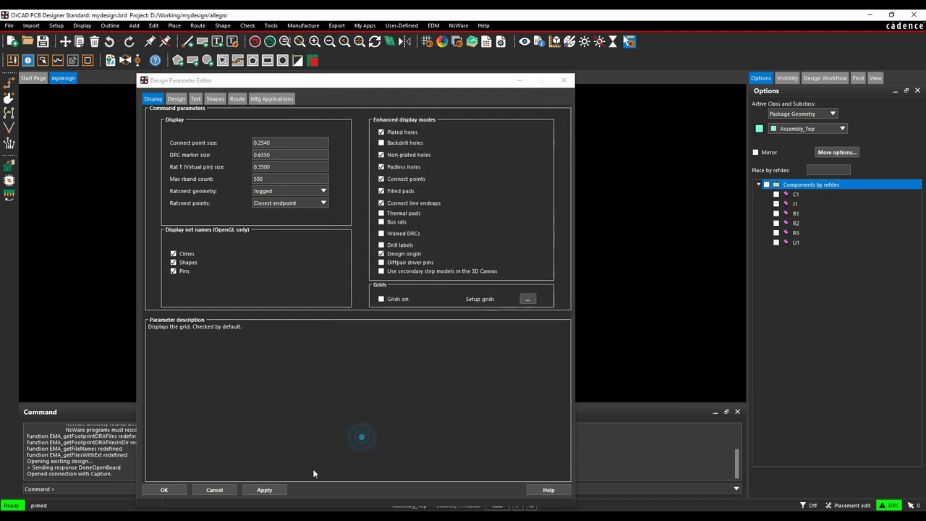
Apply the design parameters and set the Non-Etch grid spacing to 0.5 mm in x and y
click(264, 490)
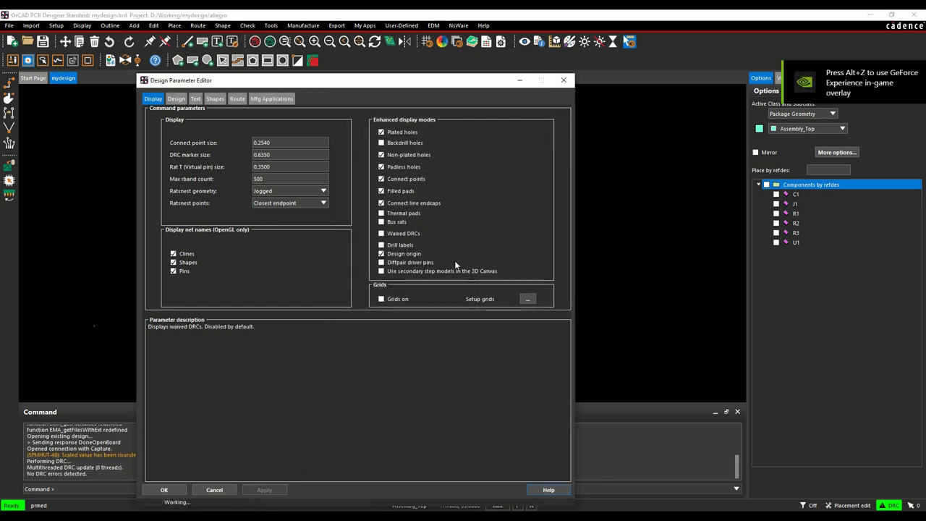
click(527, 299)
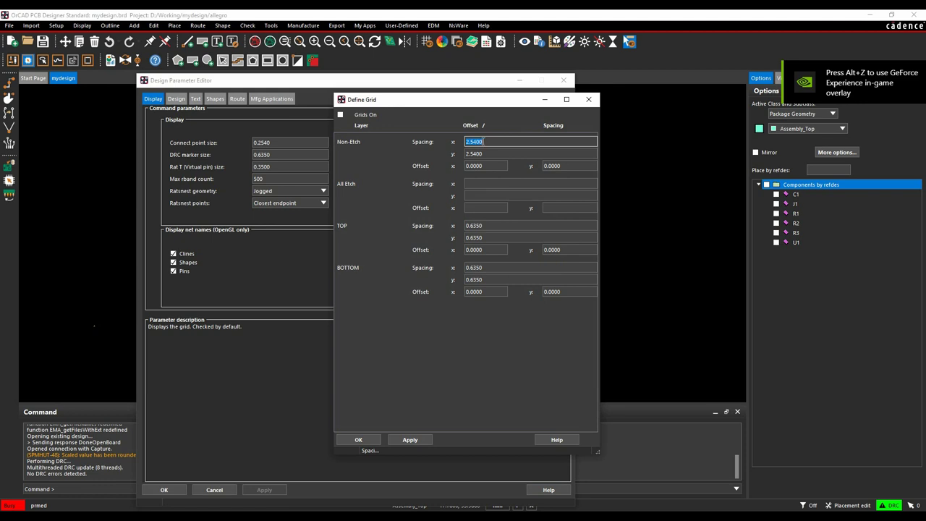
text(0.5)
key(Tab)
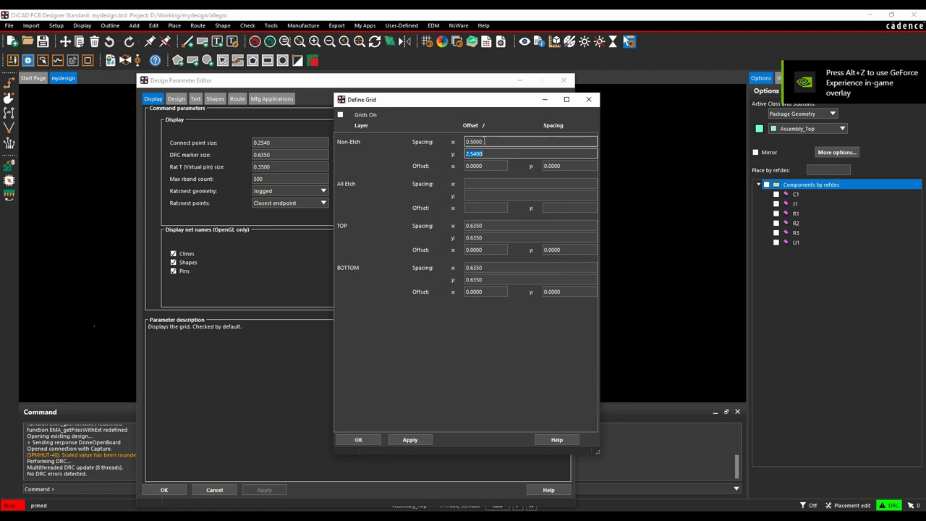
text(0.5)
key(Tab)
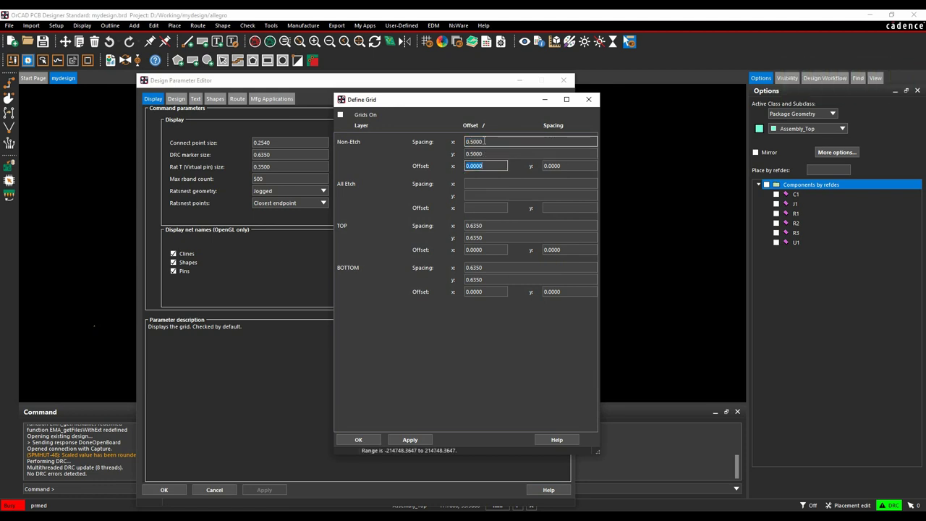
Set the All Etch grid spacing to 0.1 mm in x and y, apply it, and accept the design parameters
key(Tab)
key(Tab)
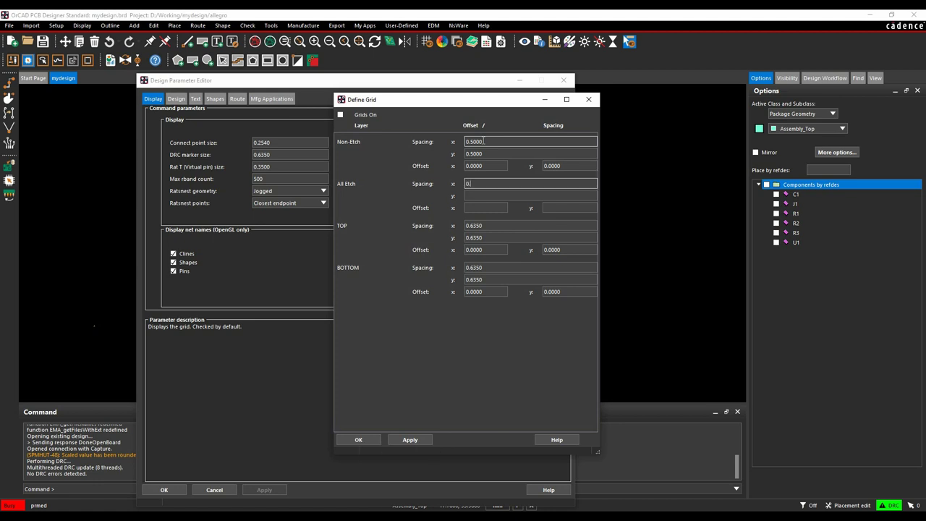
key(Tab)
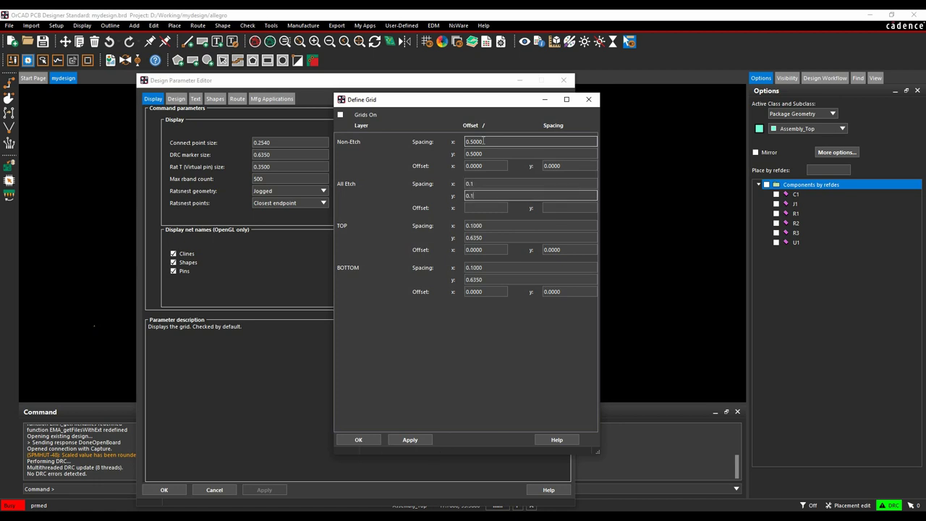
text(0.1)
key(Tab)
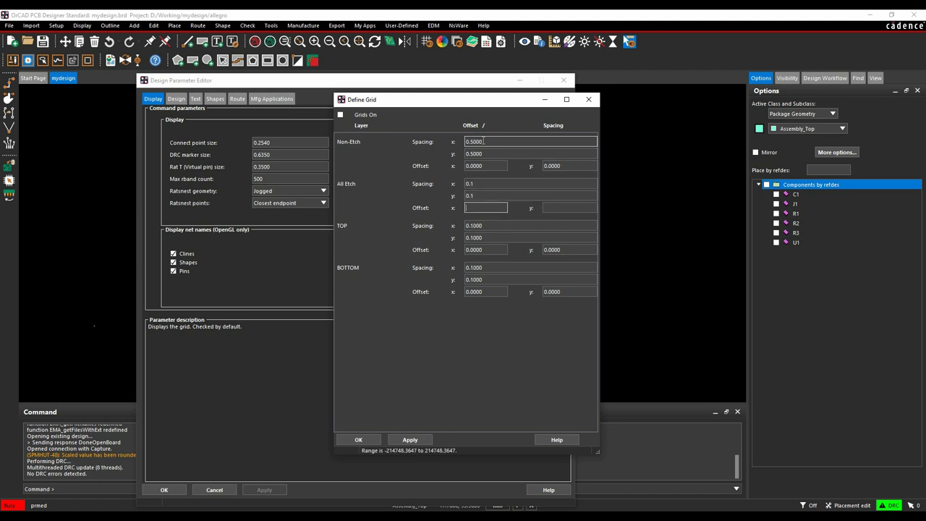
click(410, 439)
click(360, 439)
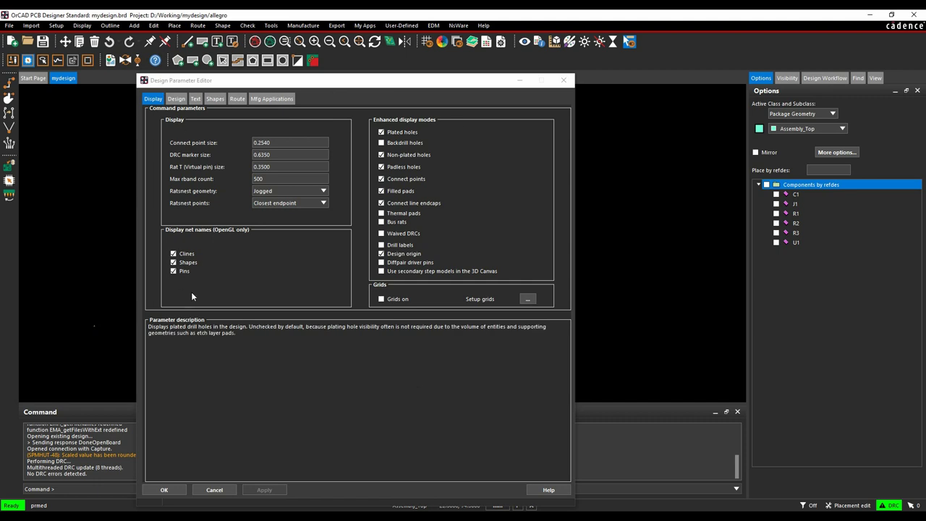
click(160, 492)
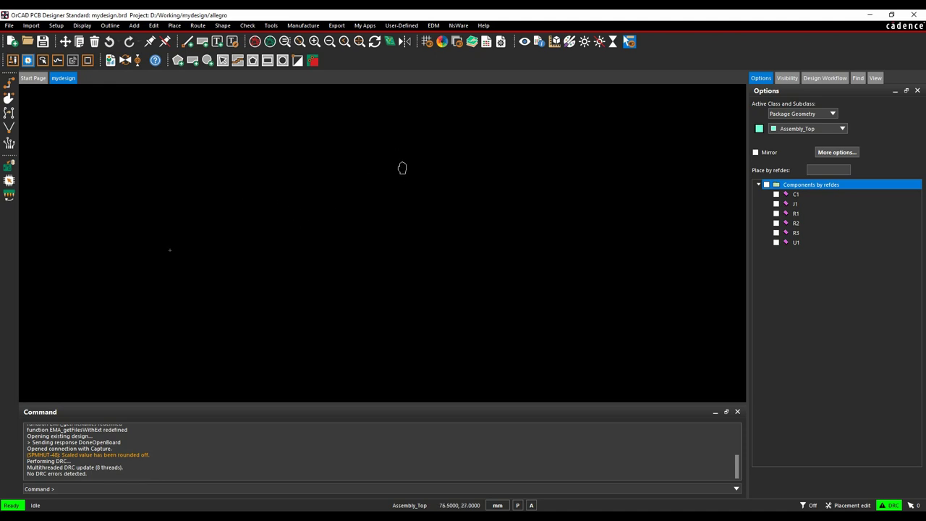
middle_drag(402, 168, 369, 210)
click(31, 26)
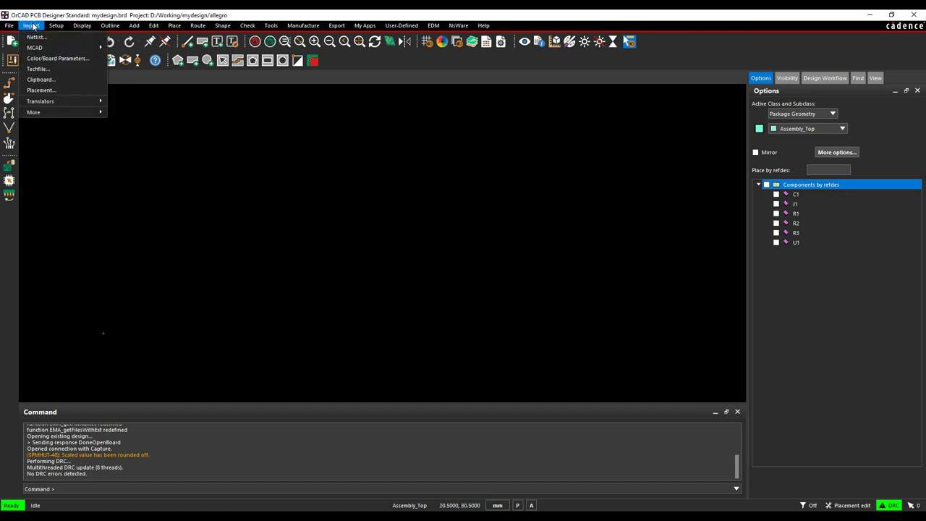
mouse_move(54, 48)
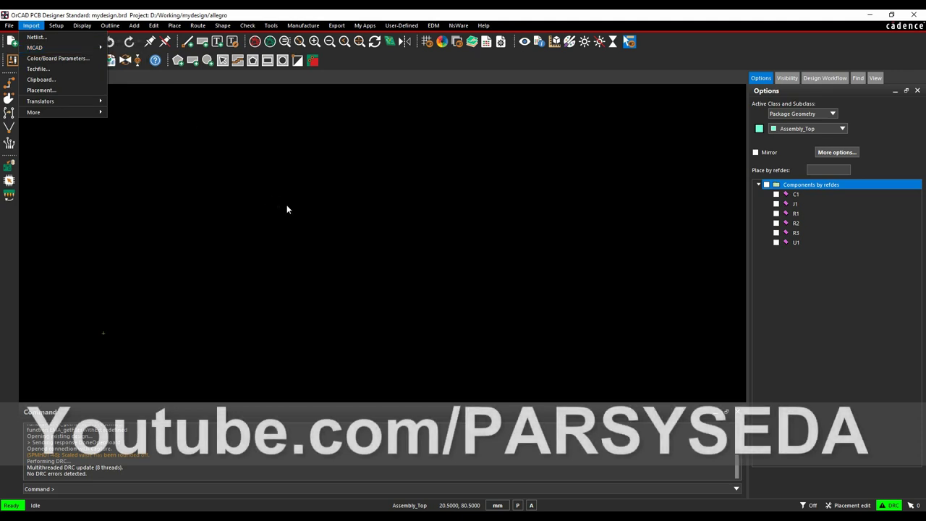
click(409, 162)
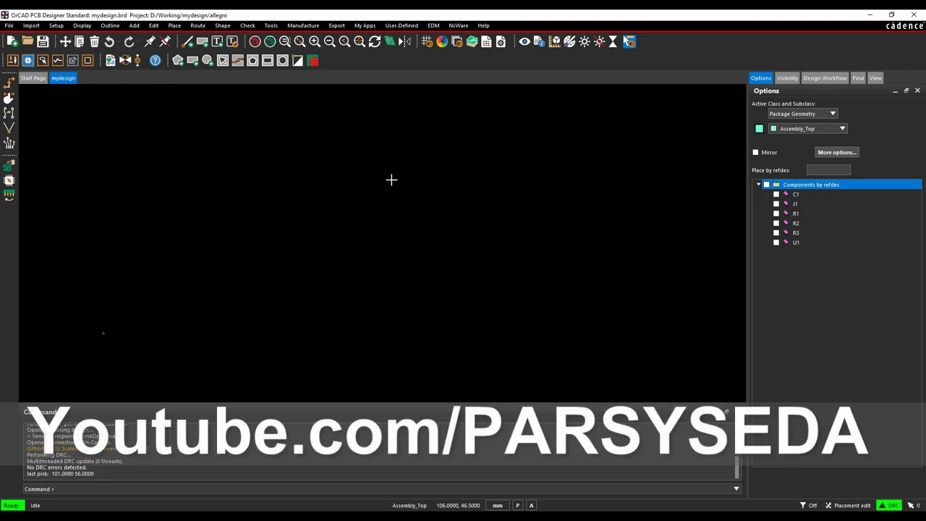
Start a rectangular shape in the Board Geometry class on the Design_Outline subclass
click(224, 27)
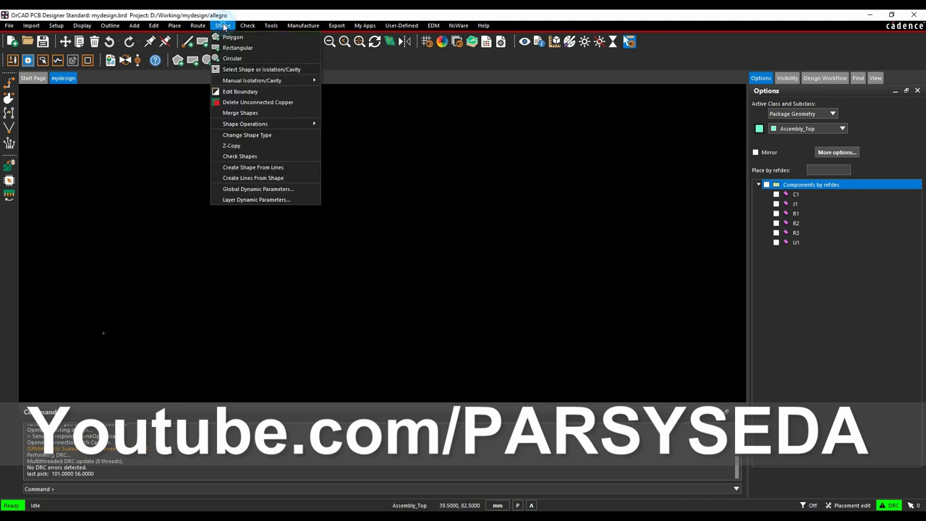
click(232, 46)
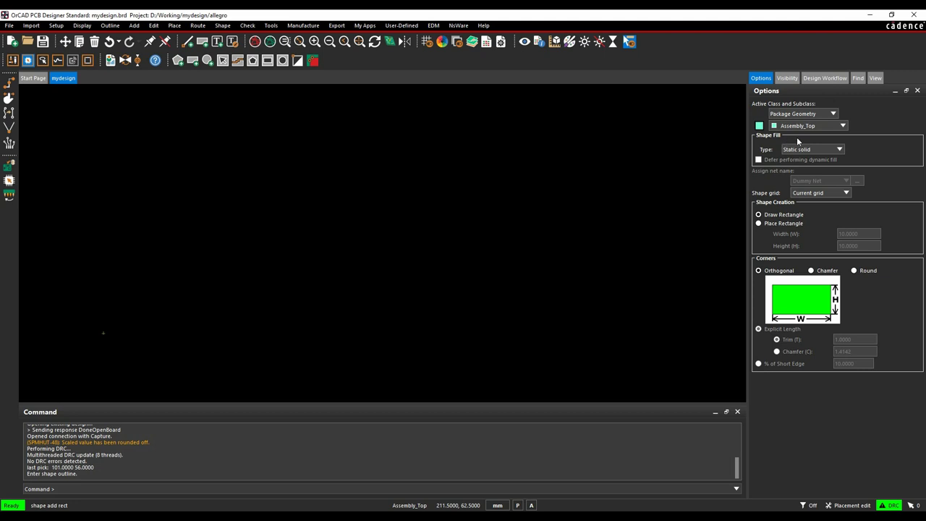
click(834, 115)
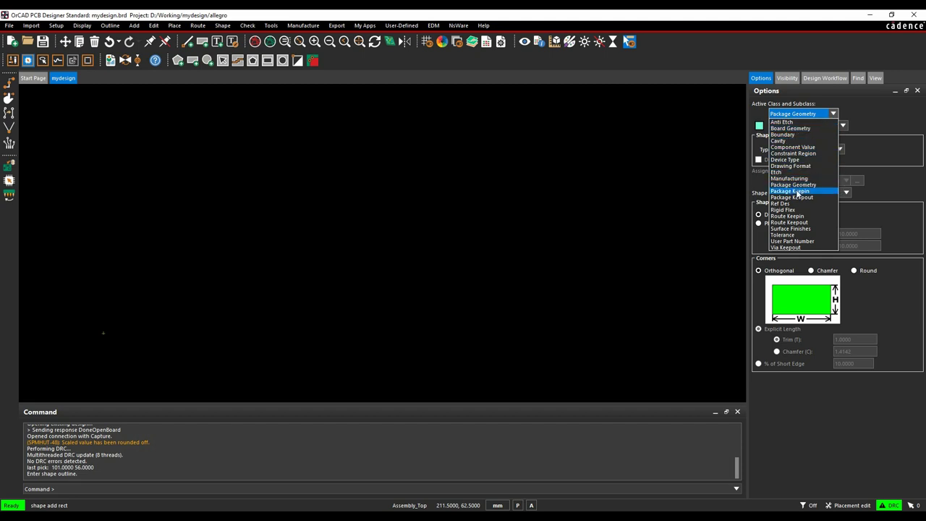
click(795, 130)
click(844, 126)
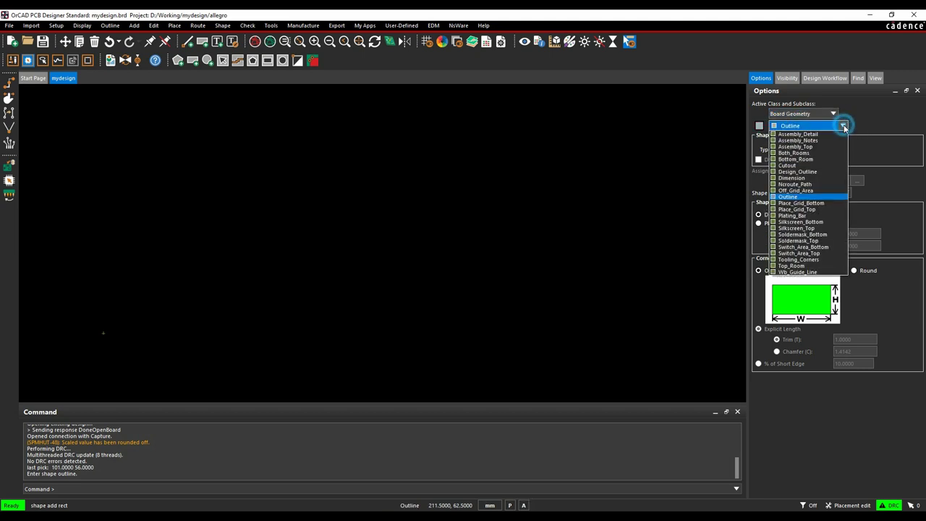
click(791, 173)
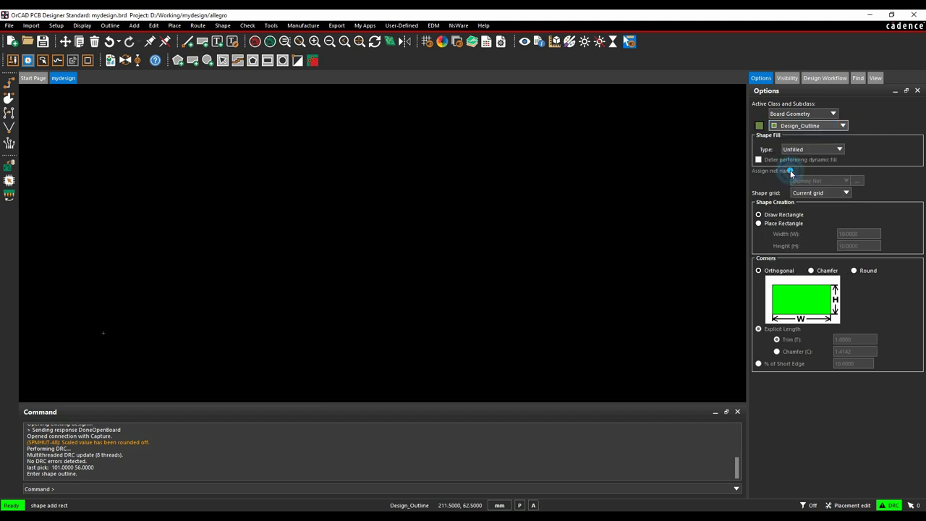
Draw the design outline as a rectangle with round corners from (0, 0) to (26, 21) and finish the shape
click(758, 224)
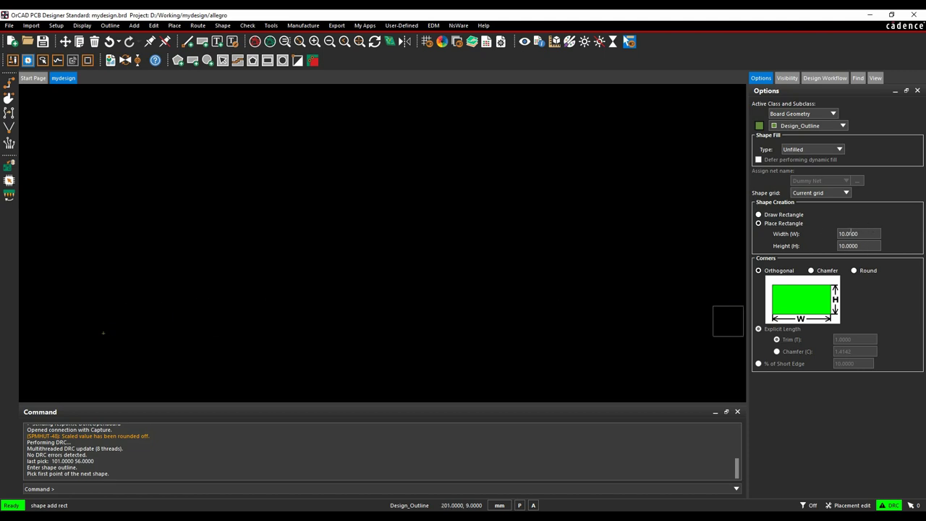
click(855, 270)
scroll(359, 291, up, 3)
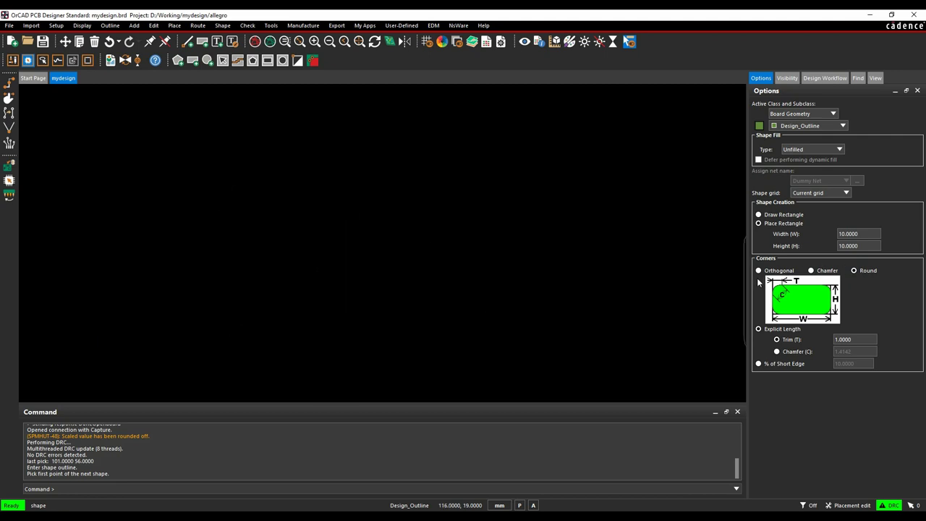
click(758, 214)
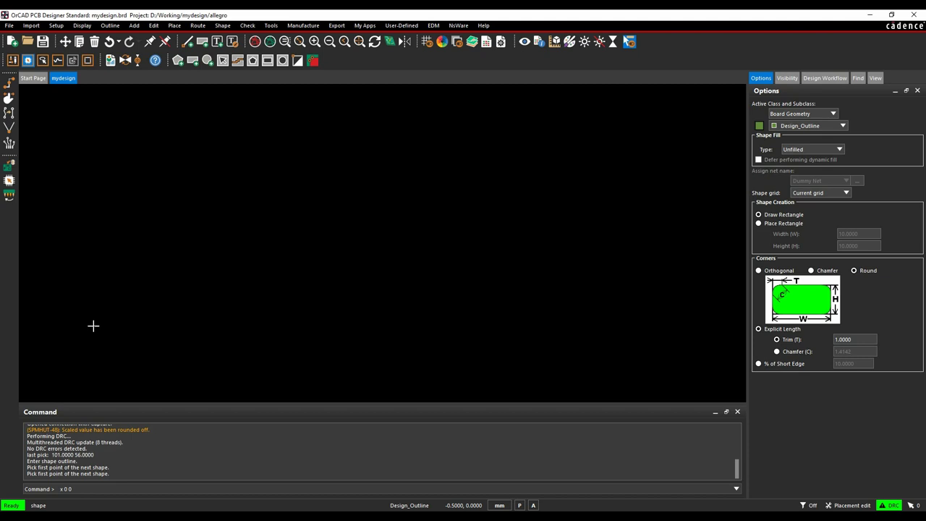
key(Return)
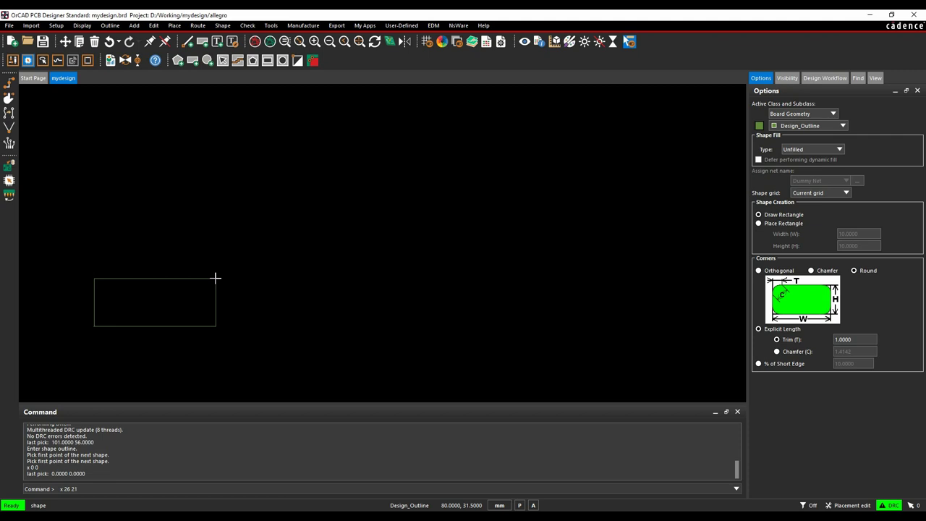
key(Return)
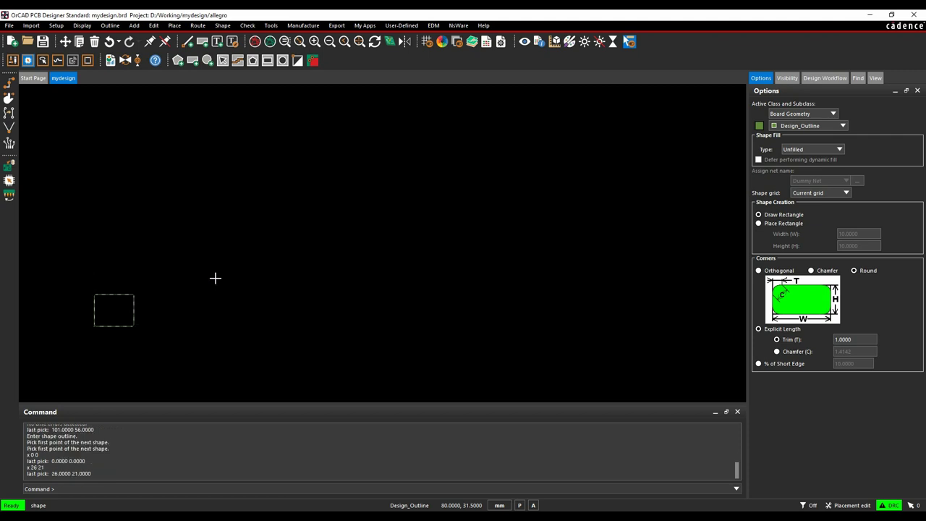
right_click(188, 314)
click(201, 320)
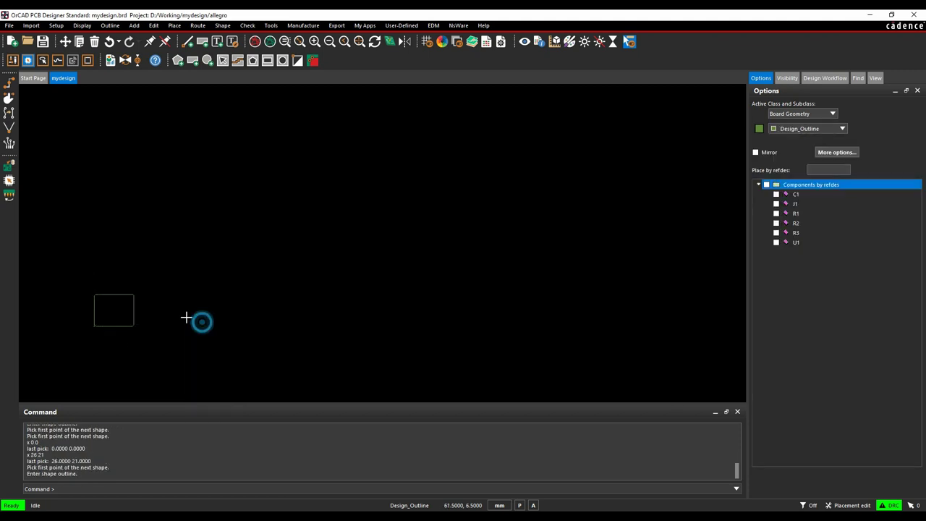
Inspect the round-cornered design outline and delete it
scroll(102, 322, up, 3)
scroll(102, 322, down, 2)
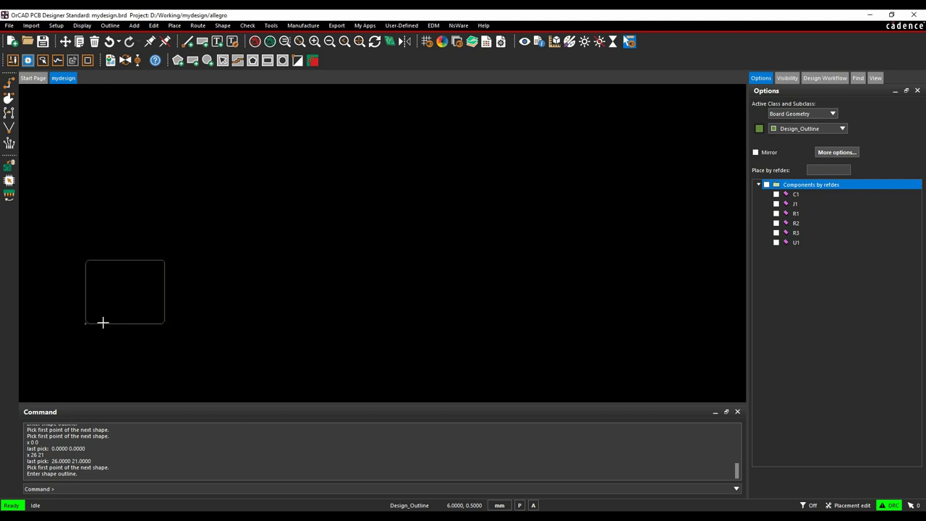
scroll(102, 321, up, 2)
scroll(102, 322, down, 1)
right_click(295, 265)
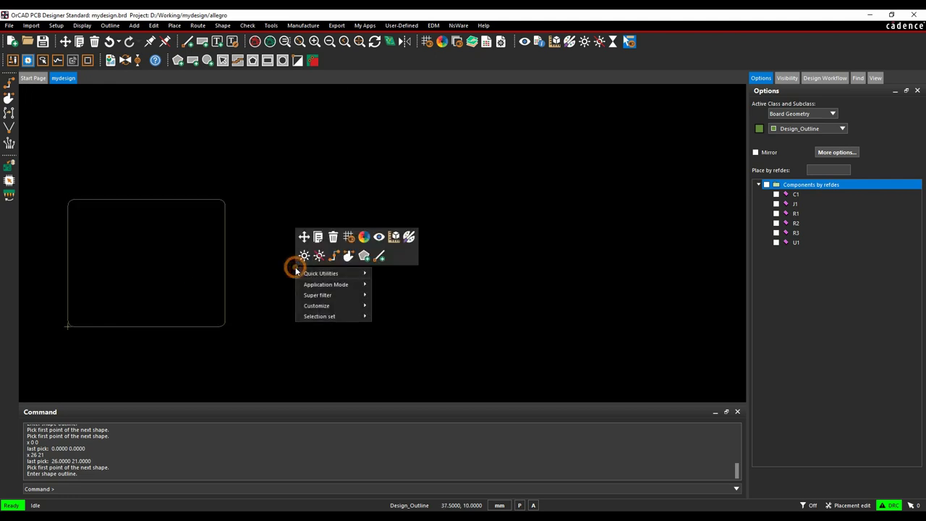
click(268, 250)
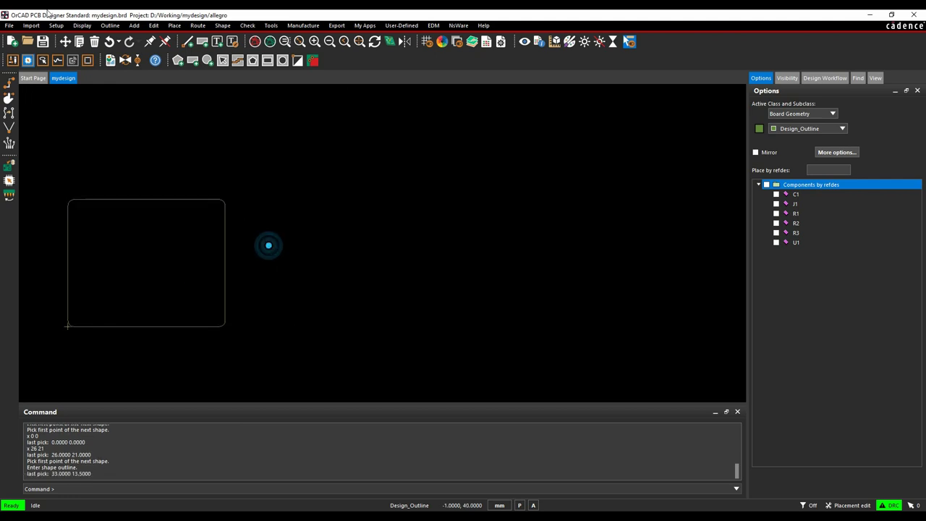
click(94, 41)
click(133, 199)
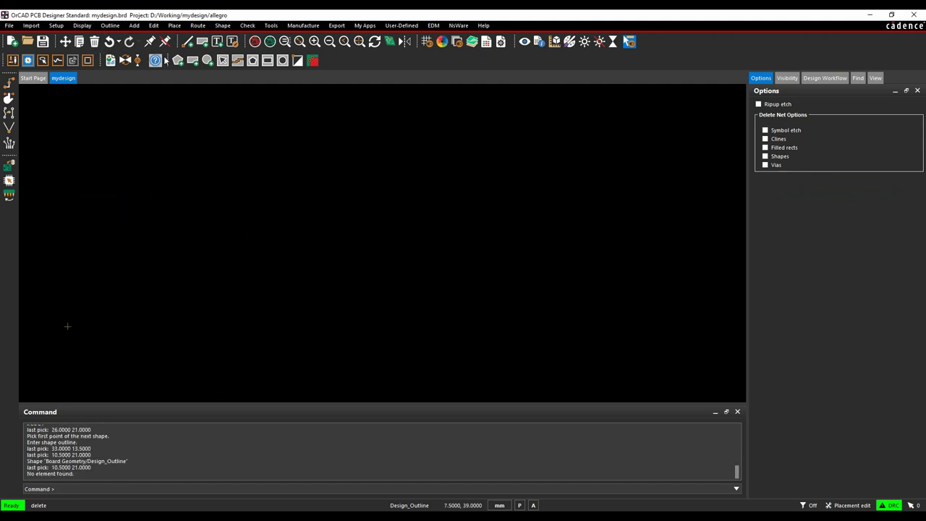
Draw the design outline as a rectangle with orthogonal corners from (0, 0) to (26, 21) and finish the shape
click(192, 60)
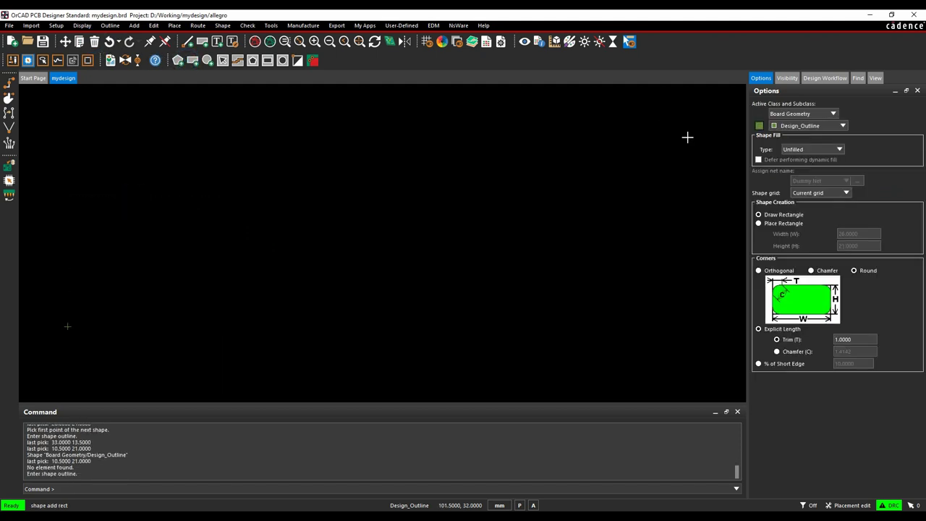
click(759, 271)
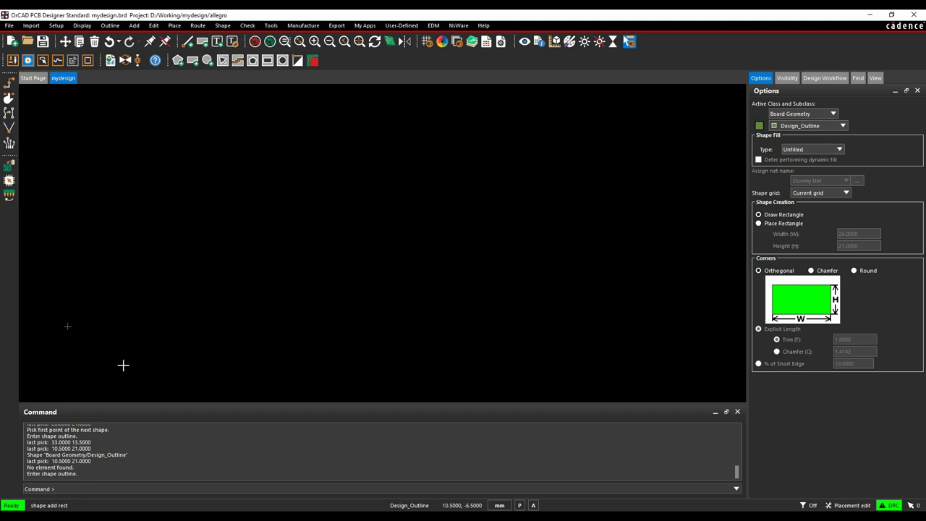
text(x 0 0)
key(Return)
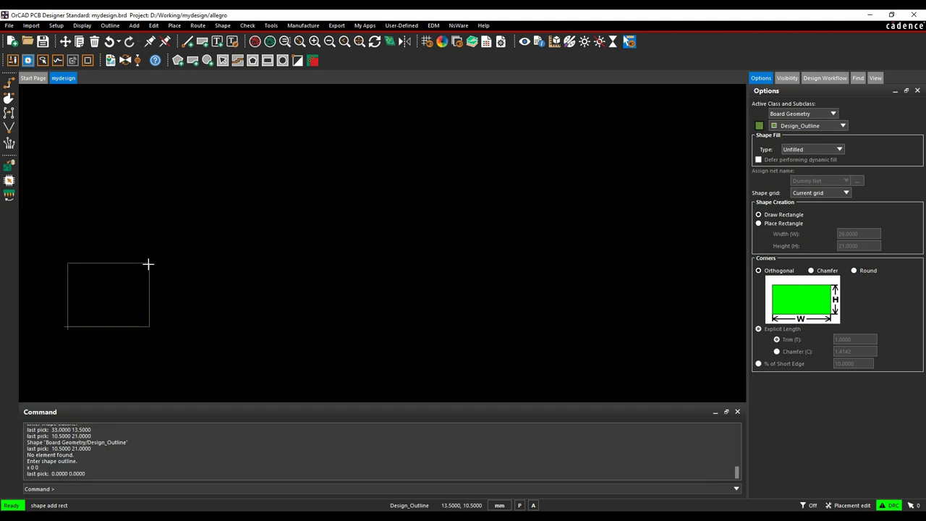
text(6 21)
key(Return)
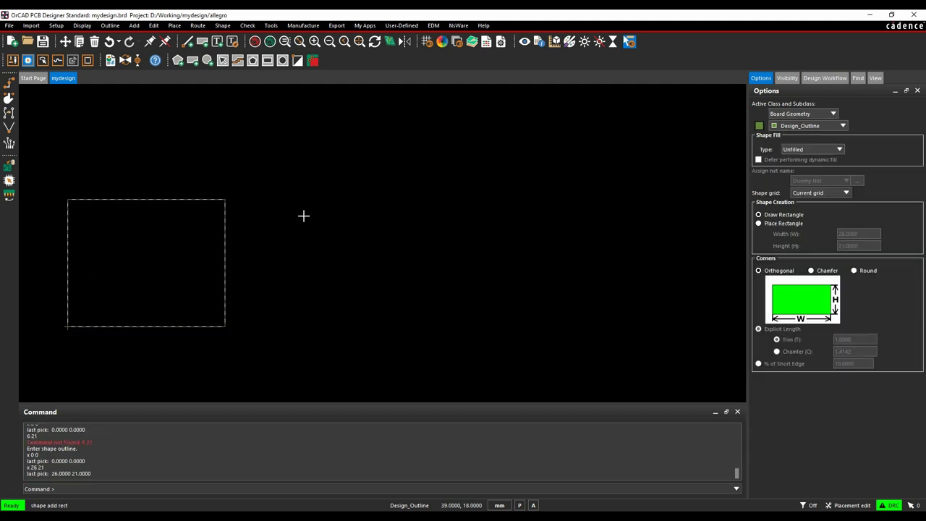
right_click(304, 215)
click(305, 220)
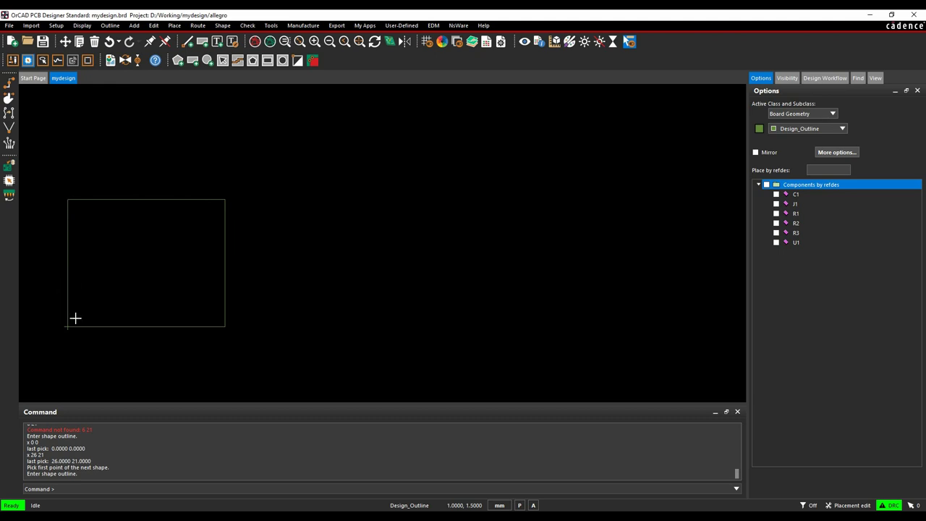
Z-Copy the board outline to the PACKAGE KEEPIN class, subclass ALL, contracted by an offset of 0.5 mm
click(222, 25)
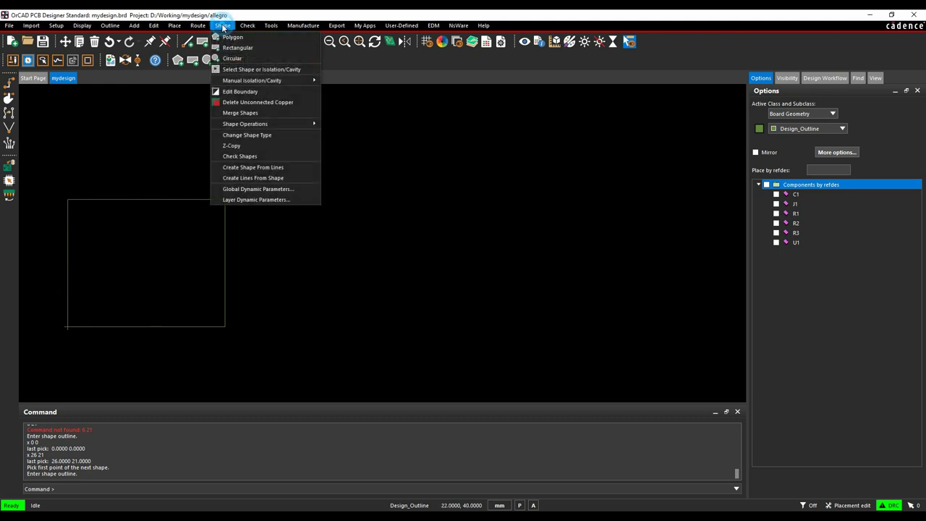
click(244, 146)
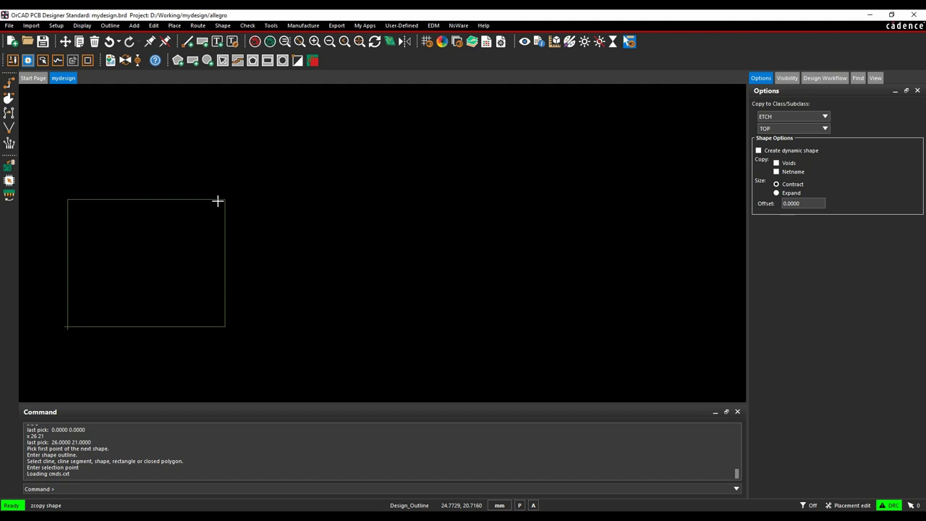
click(775, 116)
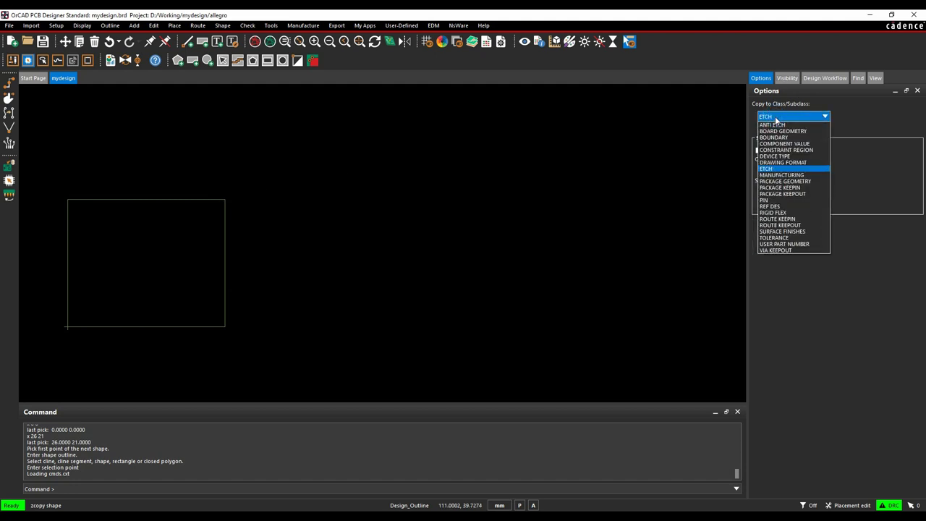
click(796, 188)
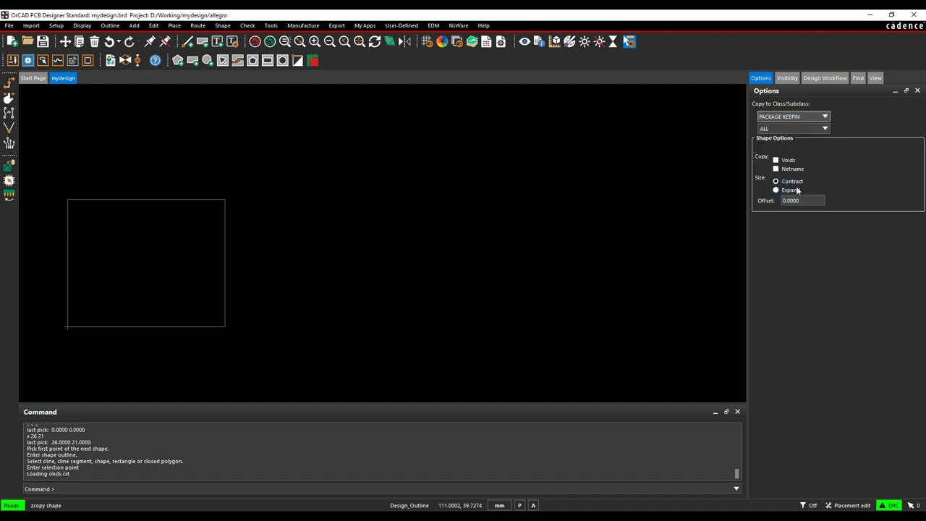
click(796, 199)
double_click(806, 200)
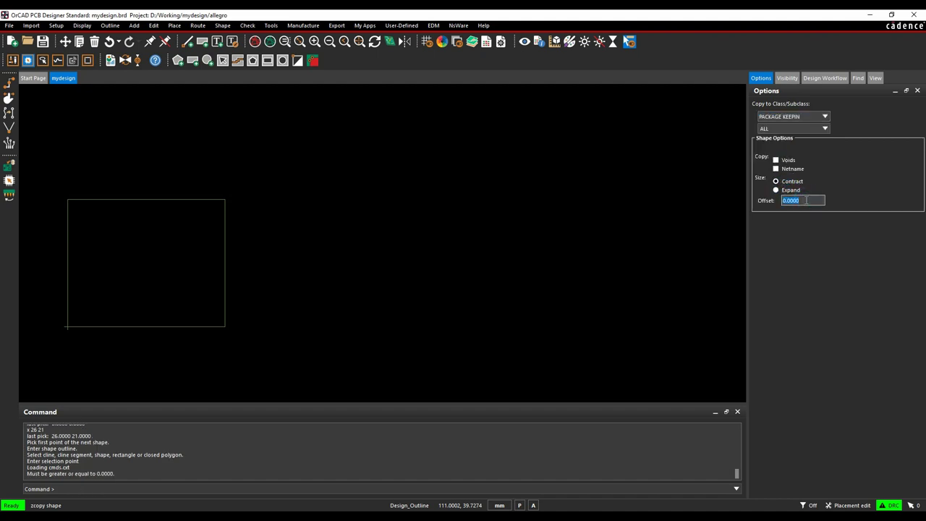
text(0)
click(224, 221)
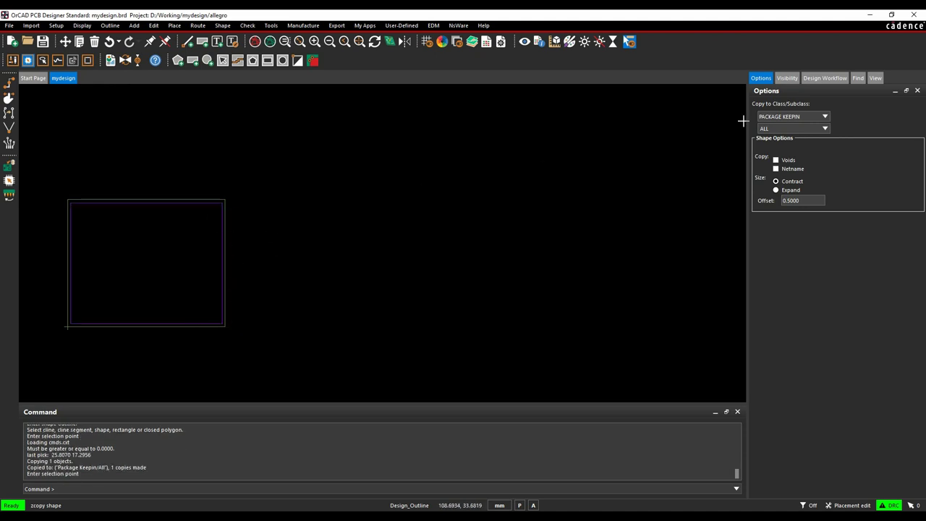
Z-Copy the board outline to the ROUTE KEEPIN class, subclass ALL, contracted by 0.5 mm, and finish the command
click(823, 116)
click(784, 218)
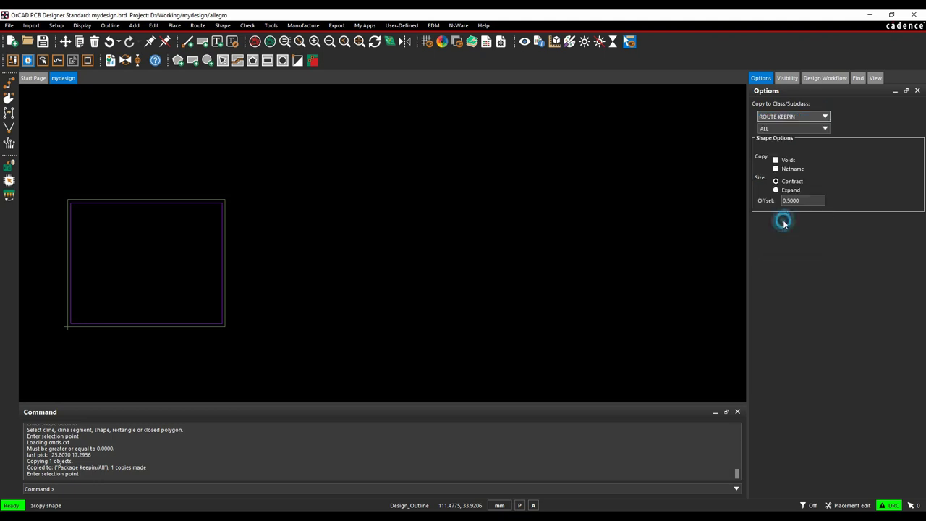
click(225, 260)
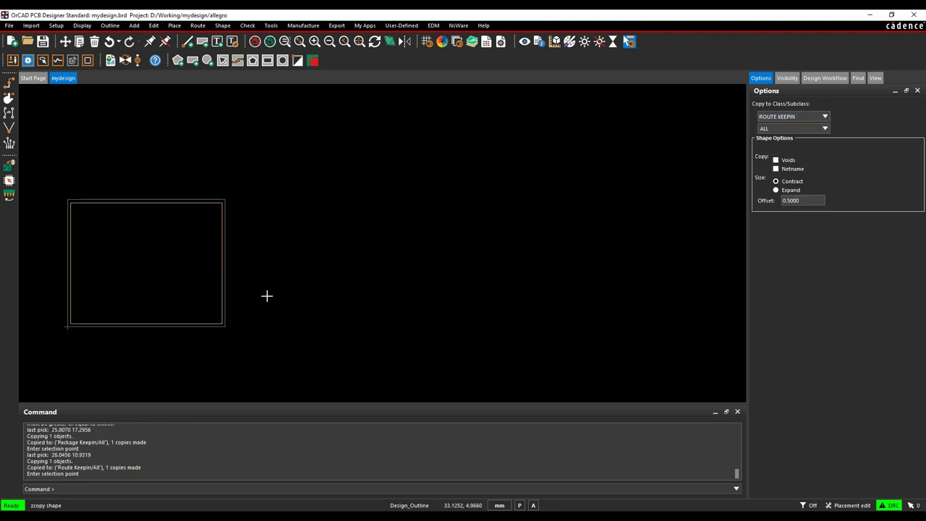
right_click(254, 262)
click(262, 270)
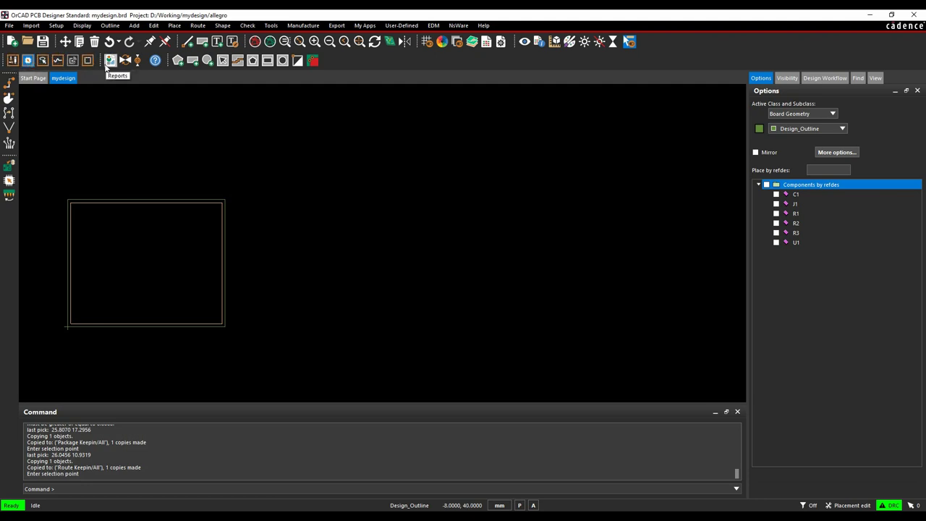
Make sure the Placement Edit application mode is active
right_click(323, 183)
mouse_move(360, 201)
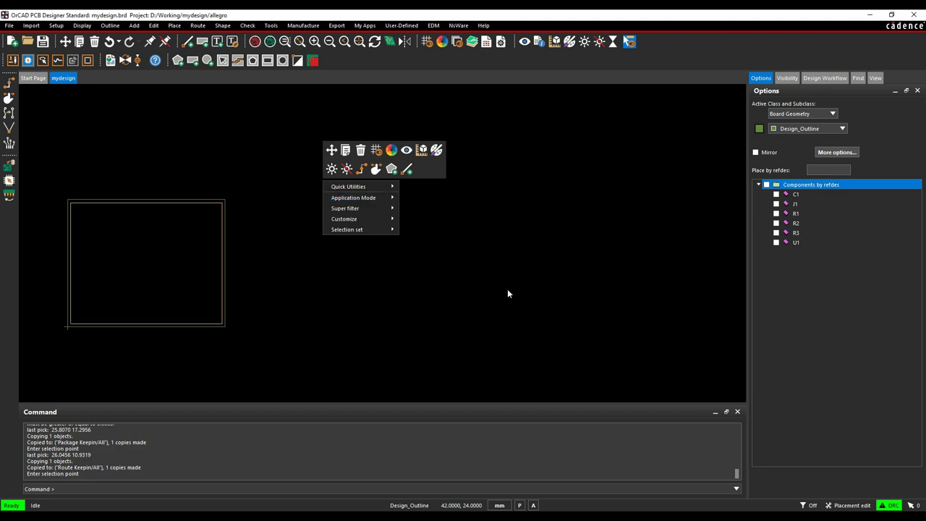
click(440, 301)
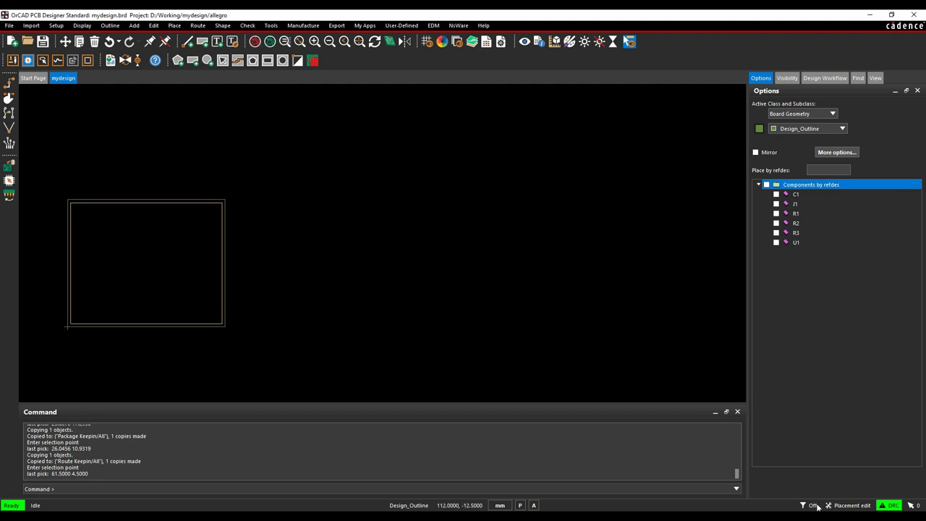
click(845, 506)
click(868, 459)
Place connector J1 unrotated on the top side at (3, 3), along the board's lower edge
click(776, 204)
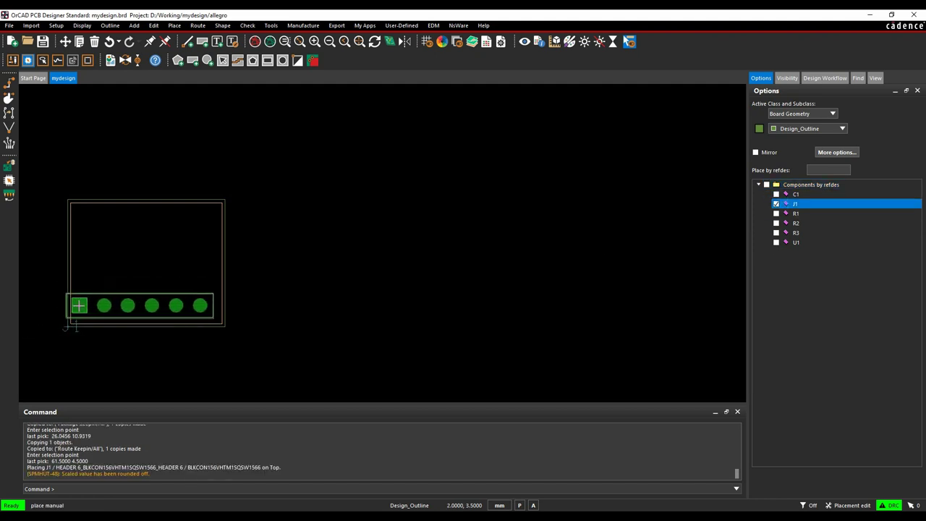
scroll(75, 309, up, 2)
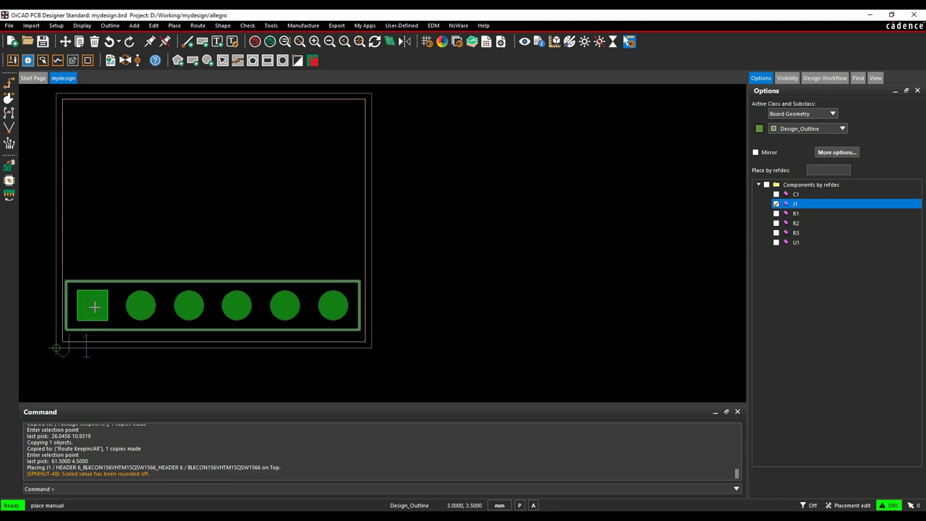
right_click(166, 215)
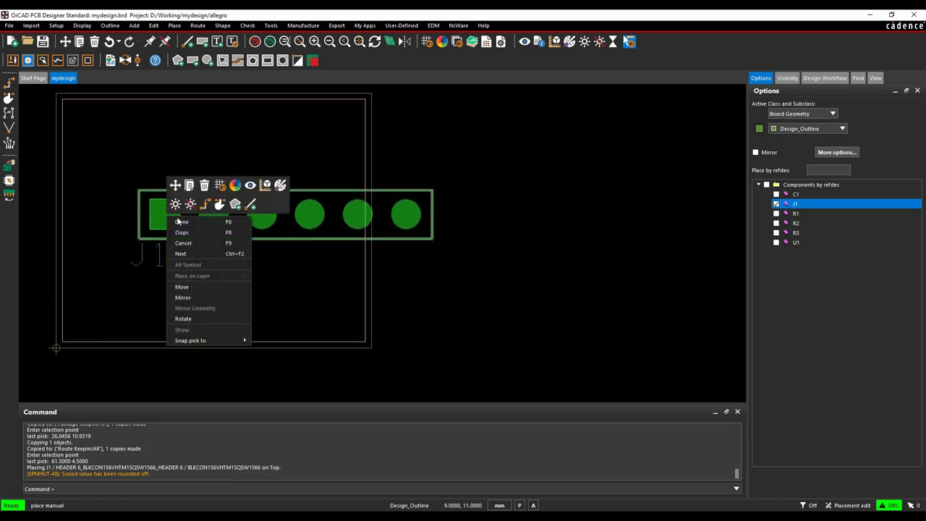
click(183, 318)
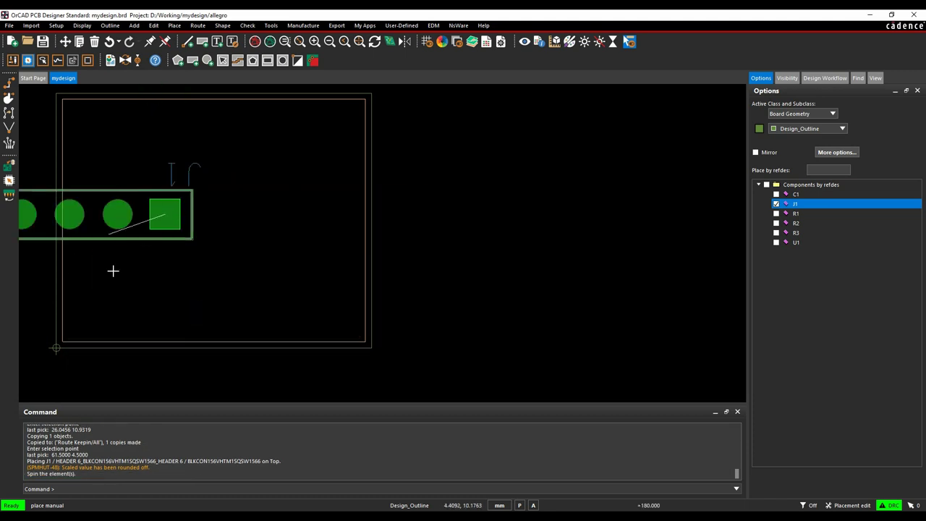
click(277, 232)
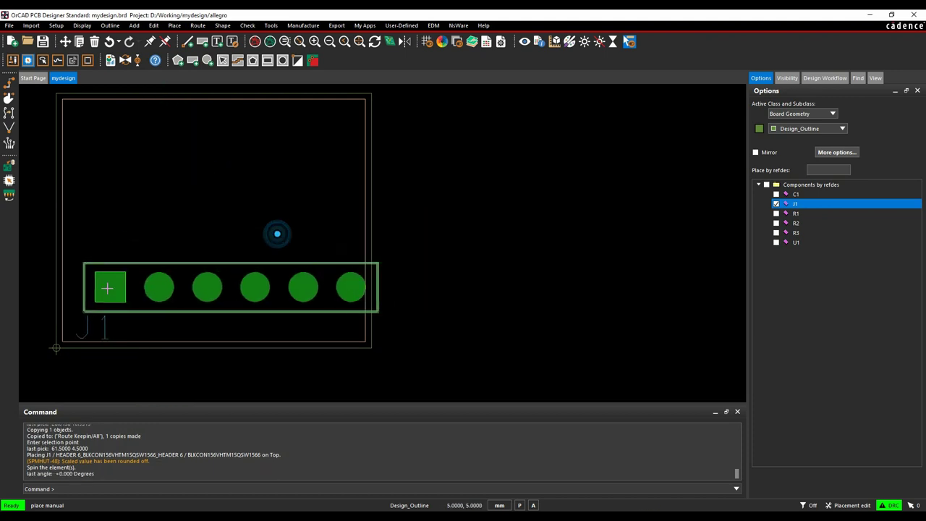
click(95, 310)
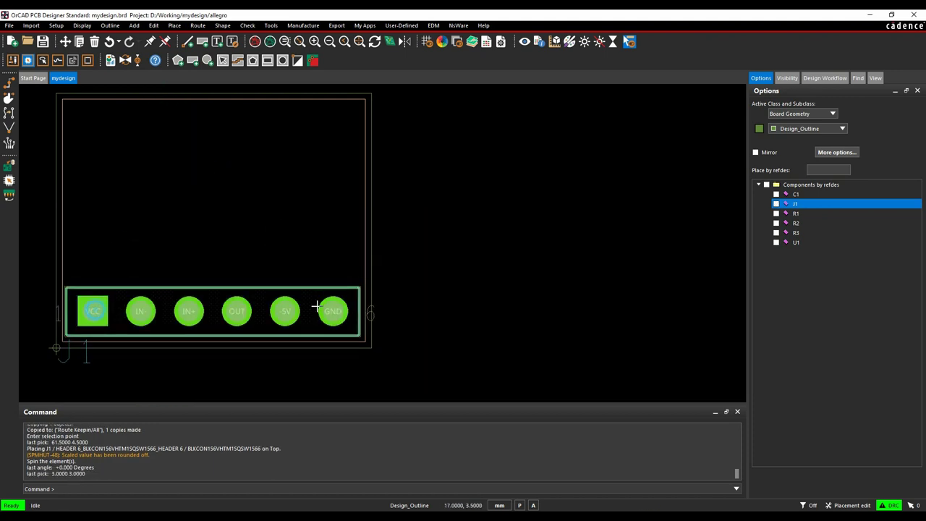
Pick U1 for placement and try mirroring it repeatedly between the top and bottom sides of the board
click(776, 243)
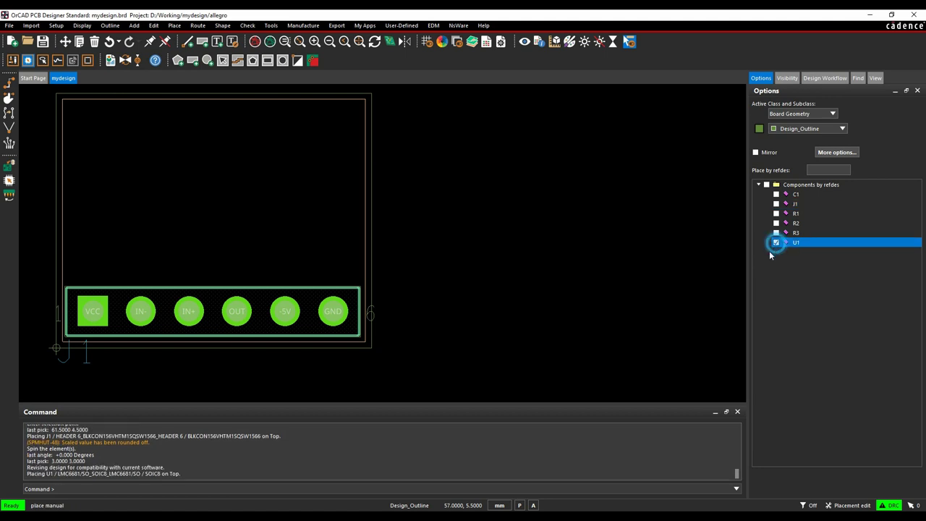
right_click(204, 178)
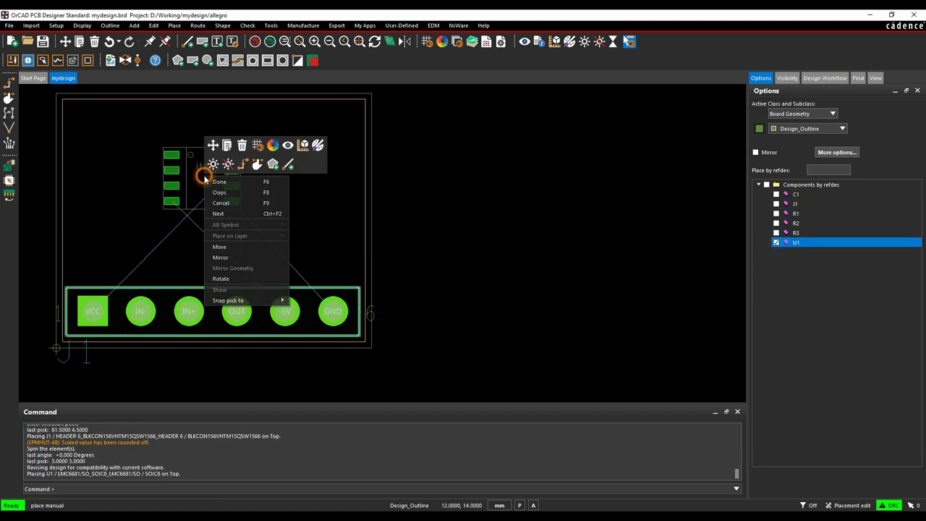
click(244, 257)
right_click(219, 168)
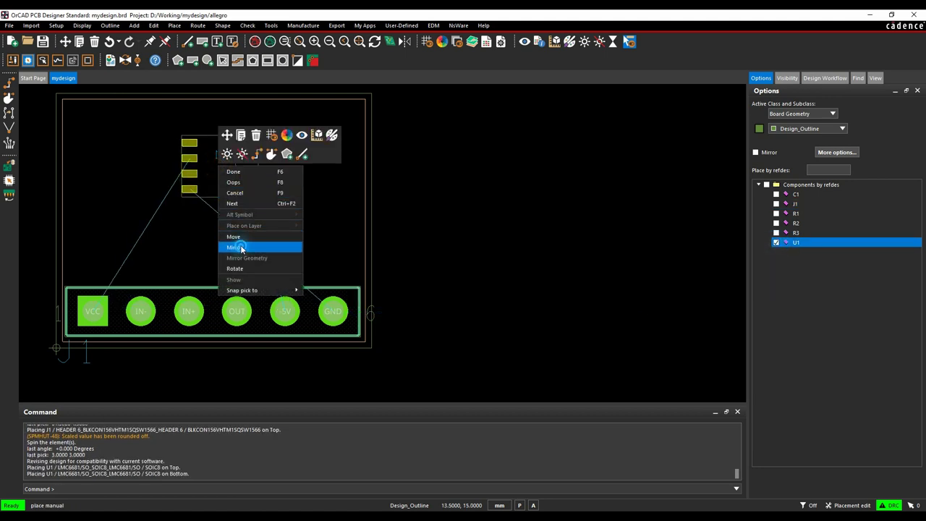
click(236, 247)
right_click(222, 175)
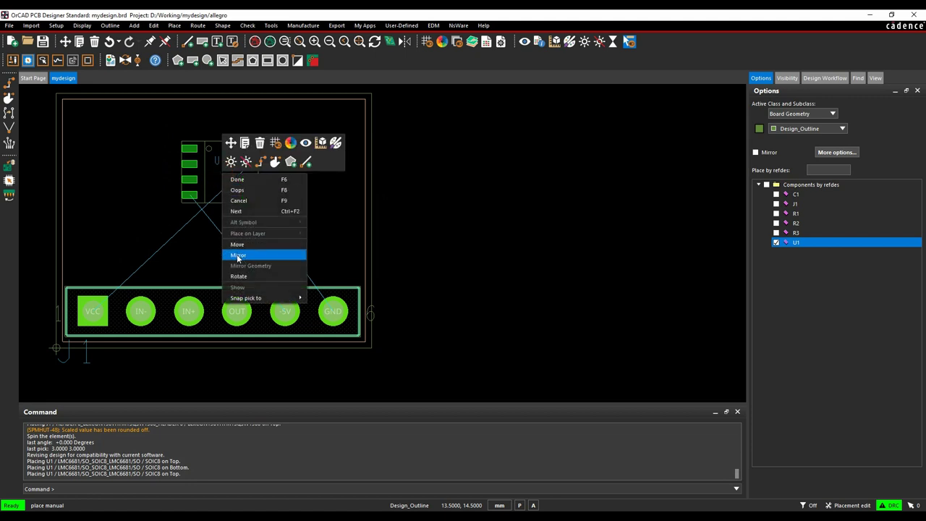
click(238, 255)
Set U1's rotation to 0 degrees, mirror it back to the top side and place it at (13, 14)
right_click(226, 162)
click(253, 262)
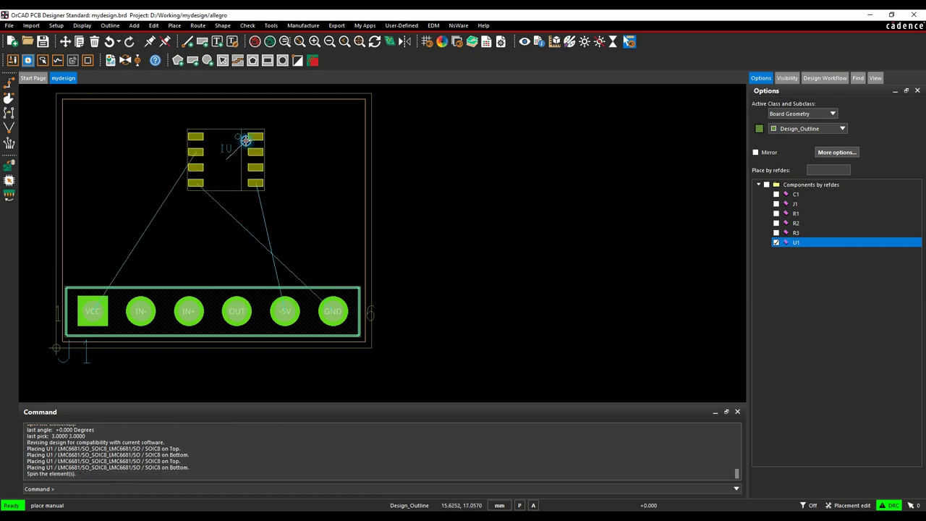
click(208, 187)
right_click(209, 187)
click(239, 267)
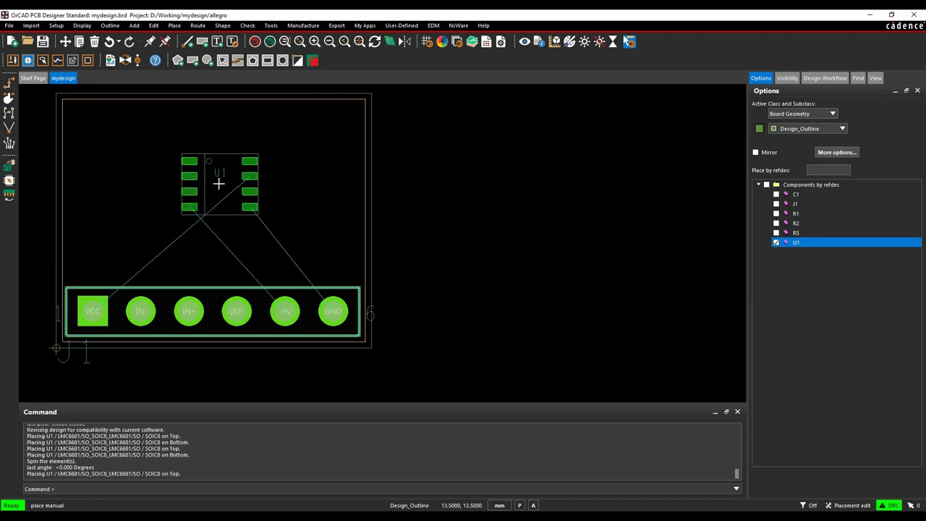
click(214, 178)
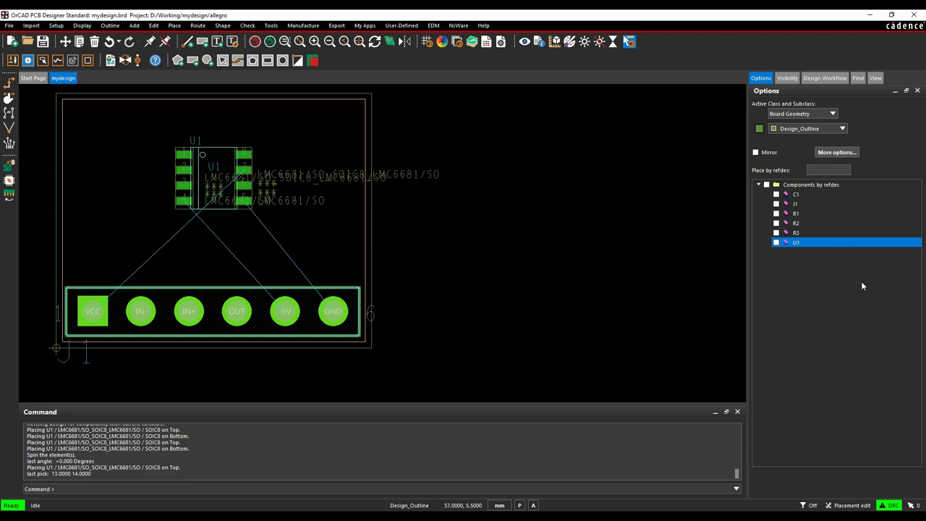
Start manual component placement, try picking R1 from the placement list, deselect it and hide the Placement dialog
click(175, 25)
click(187, 36)
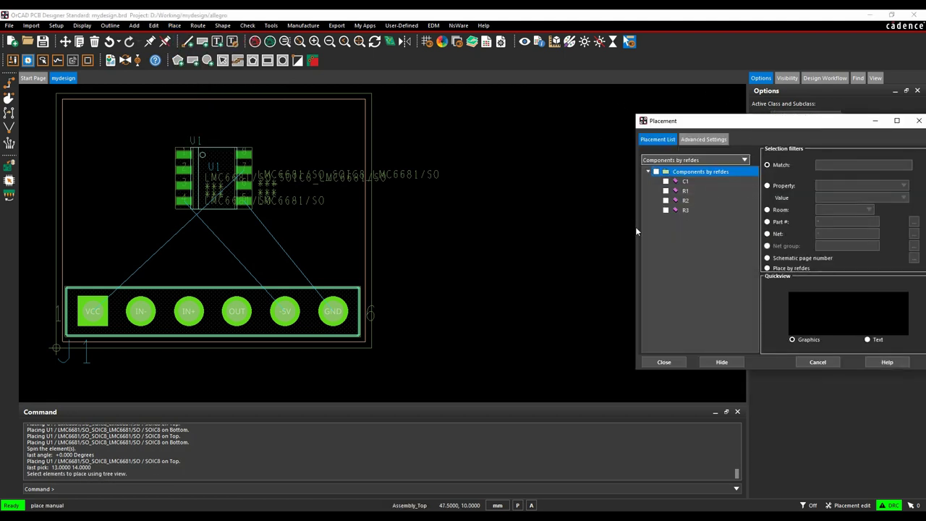
drag(765, 123, 654, 113)
click(554, 181)
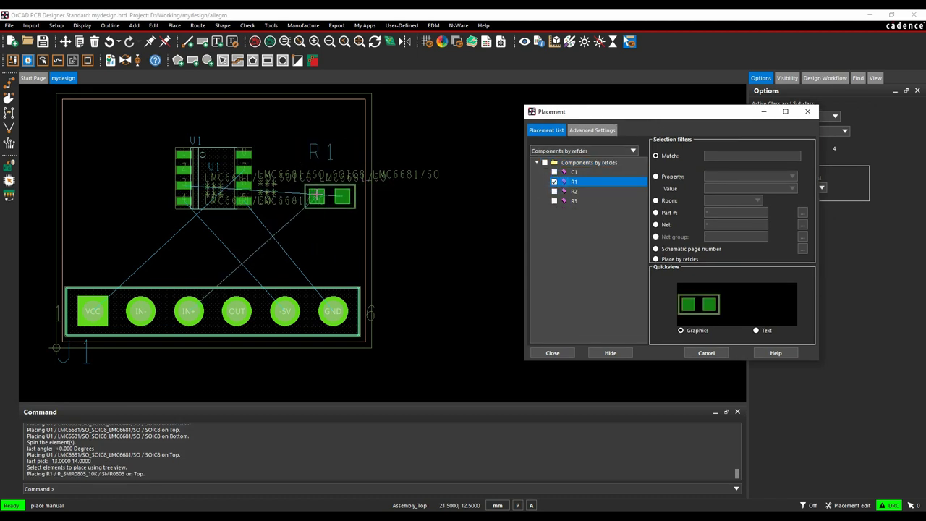
click(554, 182)
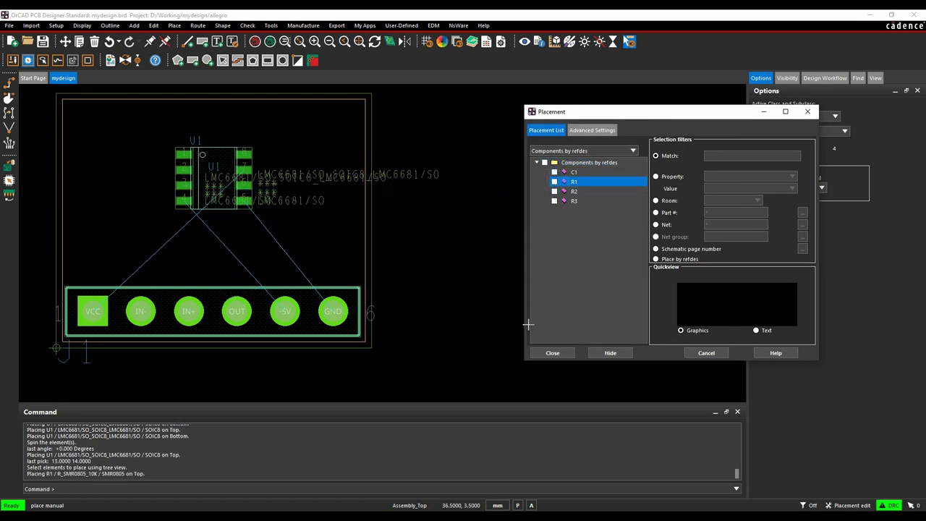
click(611, 353)
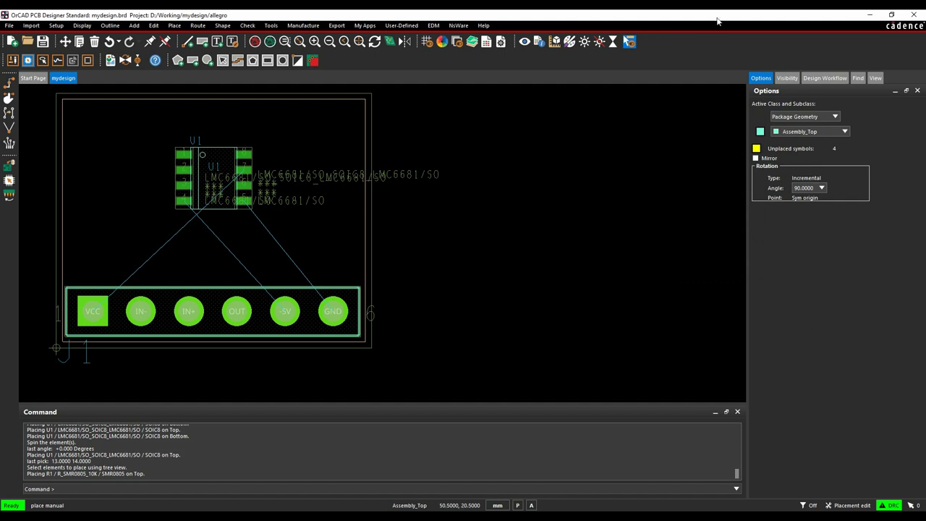
Arrange the board editor side by side with the OrCAD Capture schematic window
drag(716, 15, 2, 94)
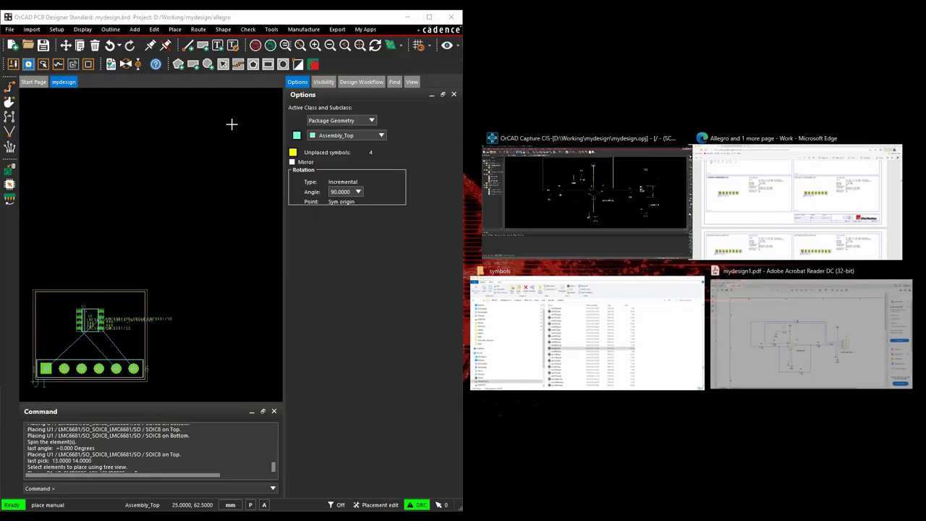
click(558, 213)
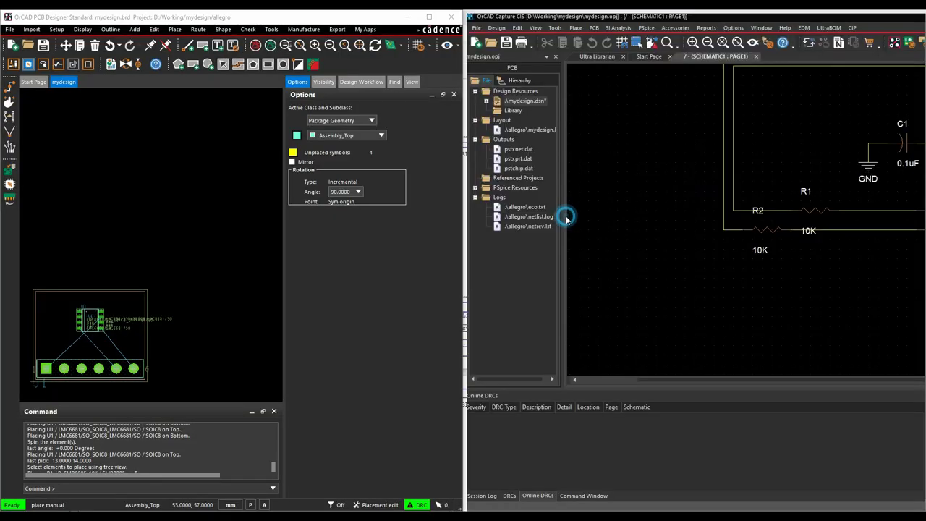
Cross-place R1 at (5.5, 15) and R2 at (6, 12) on the board by selecting them in the schematic
click(812, 213)
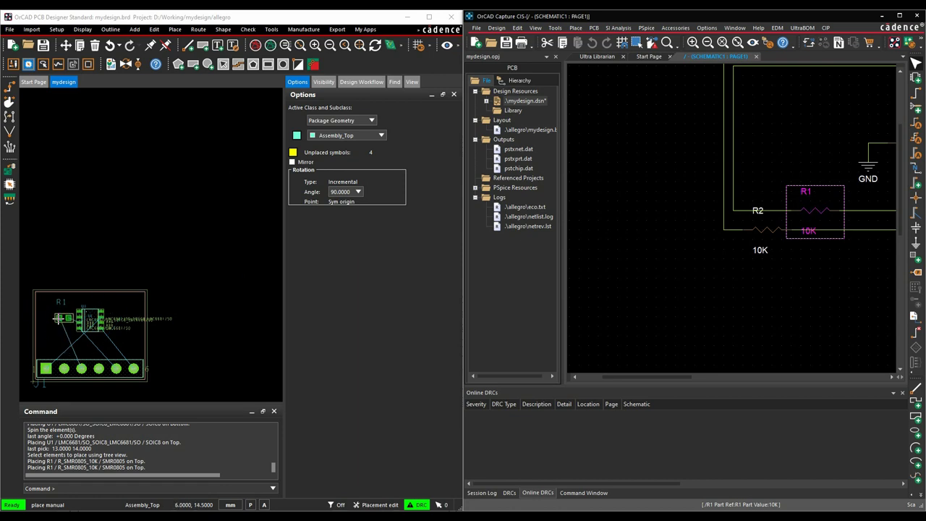
click(56, 316)
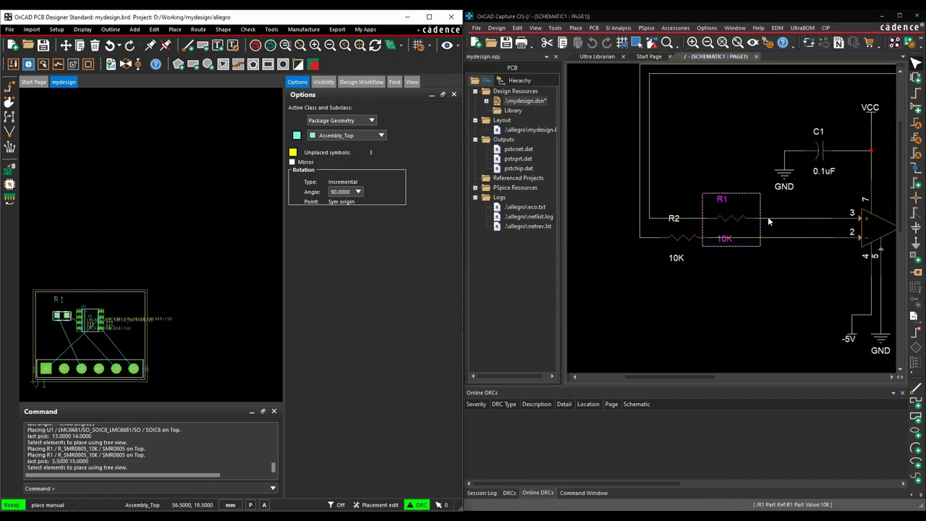
click(680, 237)
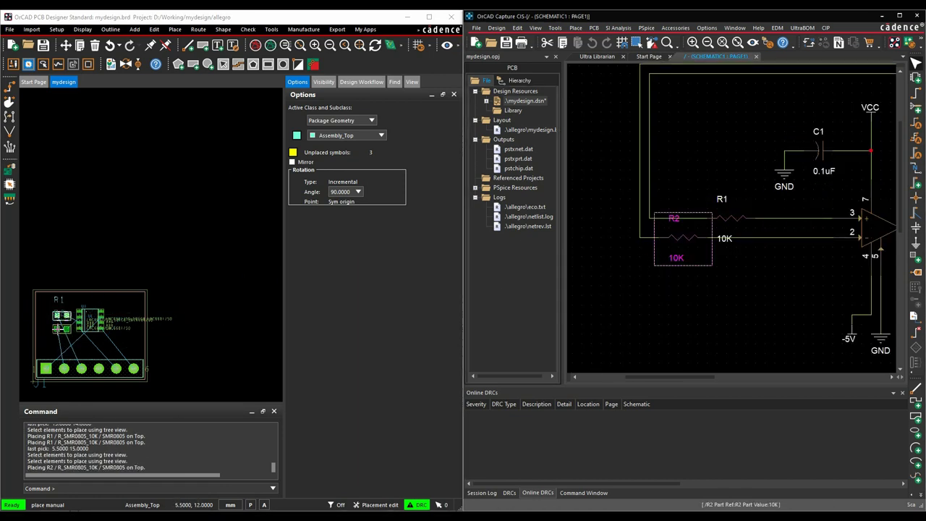
click(61, 330)
Cross-place C1 at (18.5, 18) and R3 at (20, 13) on the board by selecting them in the schematic
click(794, 282)
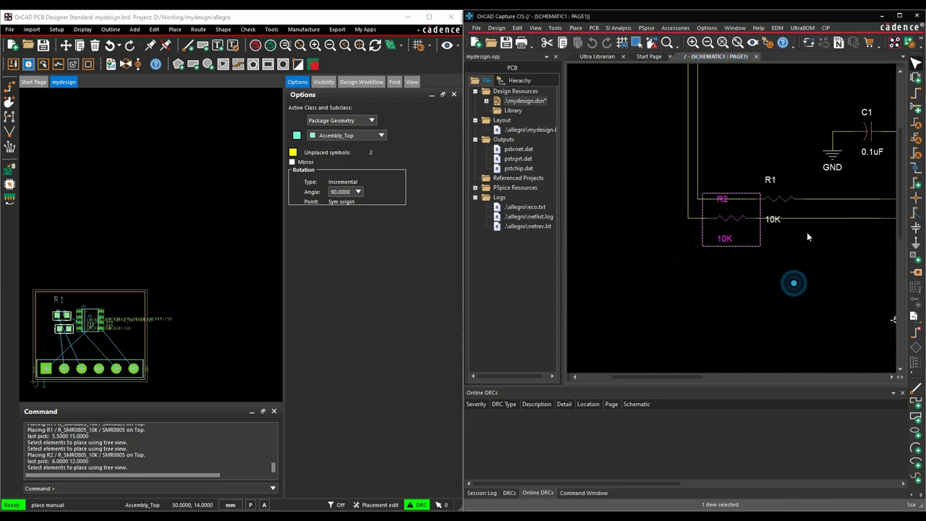
click(875, 131)
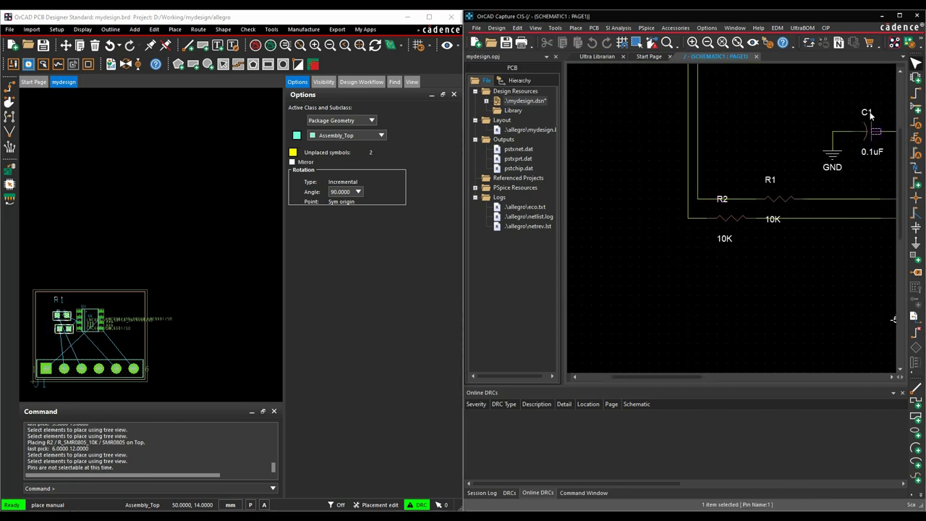
click(870, 116)
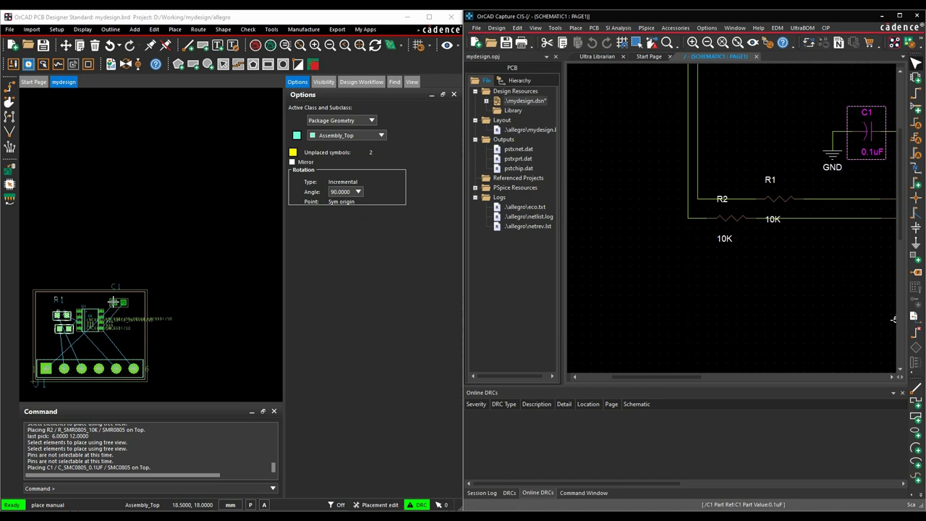
click(113, 302)
drag(717, 376, 753, 375)
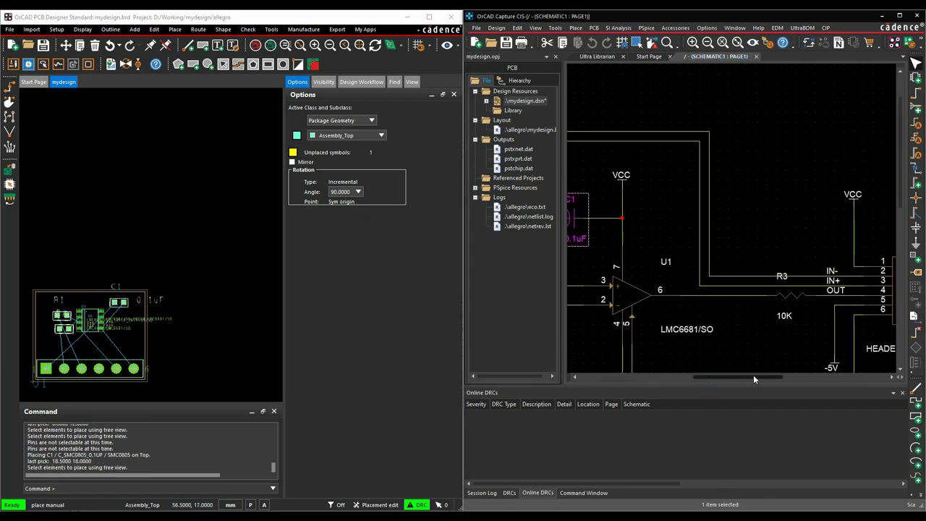
click(795, 298)
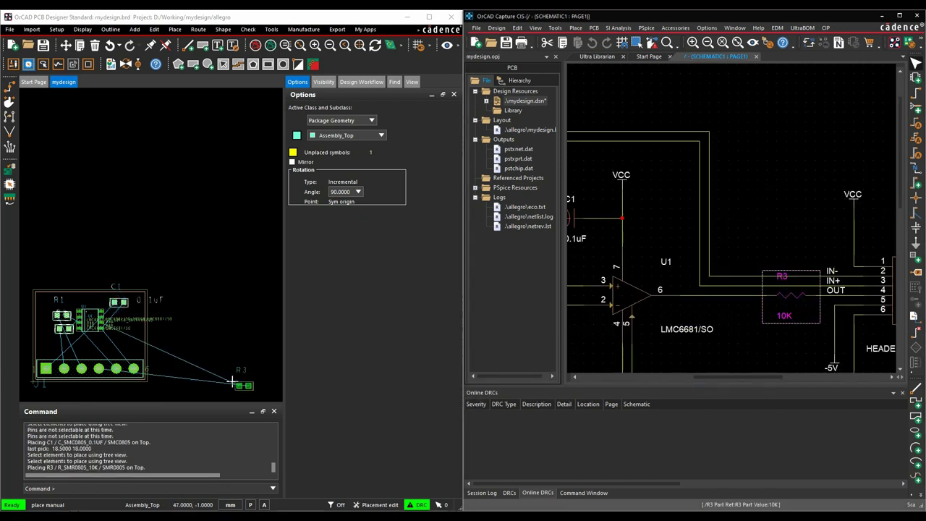
click(119, 322)
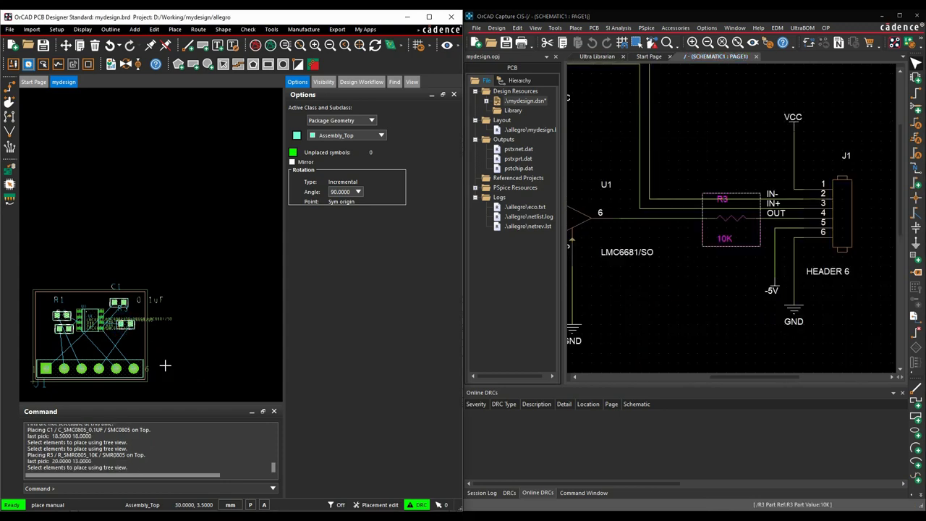
Maximize the board editor window and finish the manual placement command
click(206, 123)
click(692, 282)
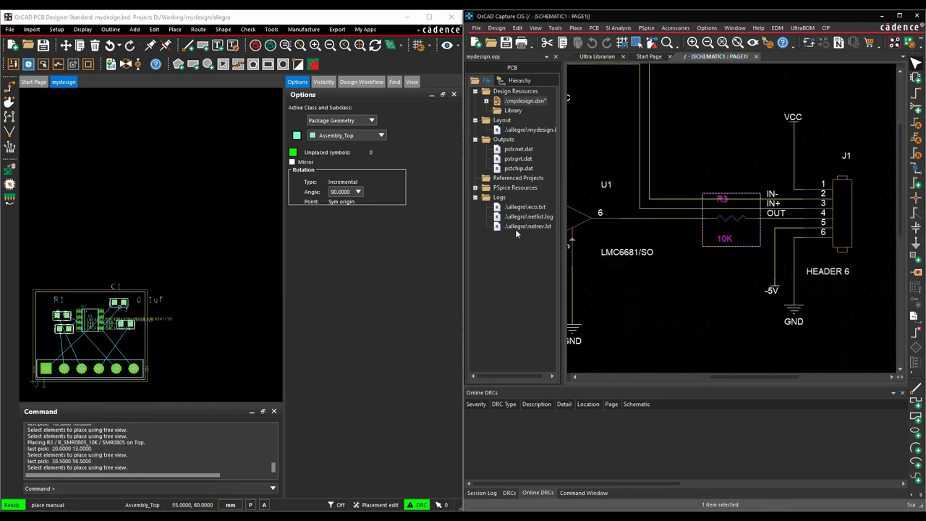
click(428, 16)
click(623, 234)
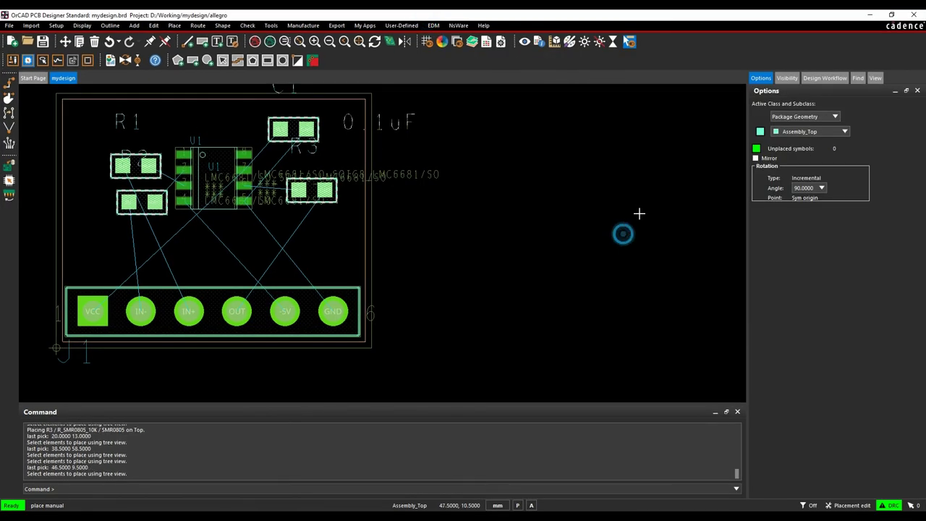
right_click(501, 326)
click(515, 331)
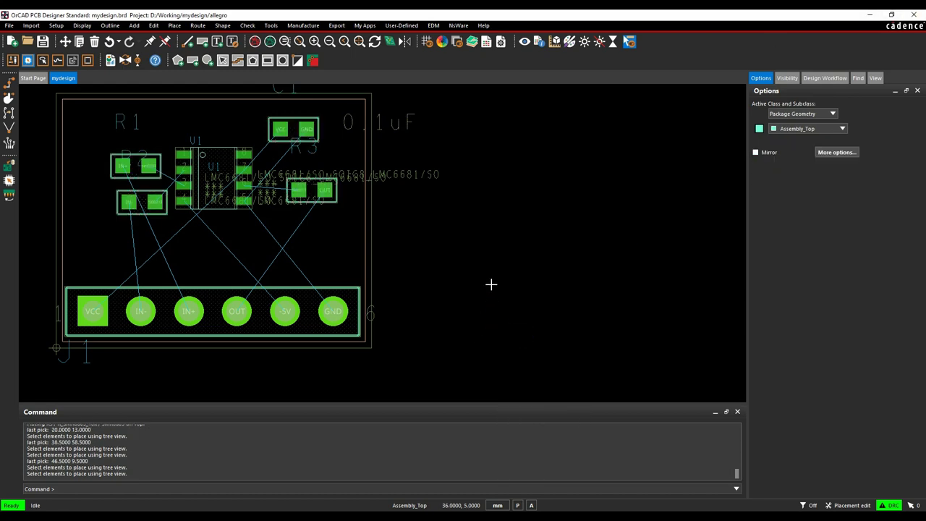
Set the board editor beside the schematic again and cross-probe J1, R3, U1 and the IN- net from the schematic
key(super+Left)
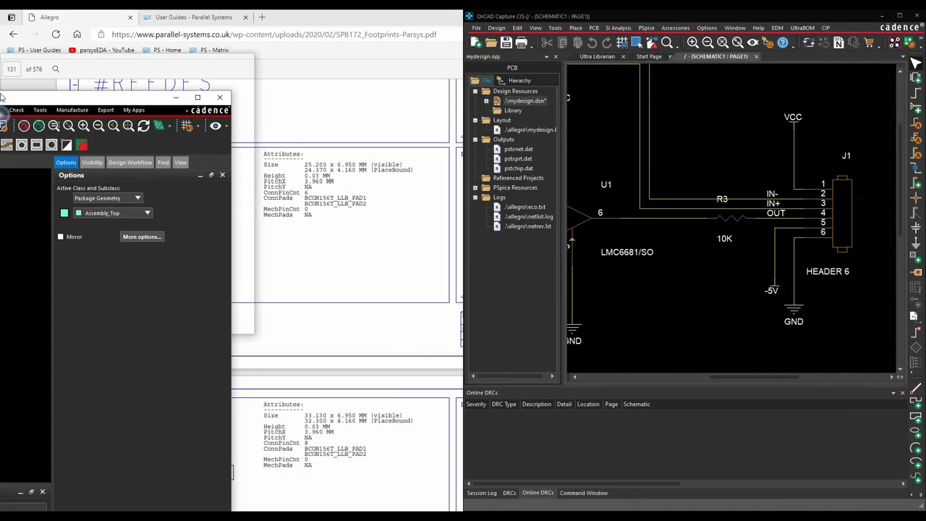
click(707, 300)
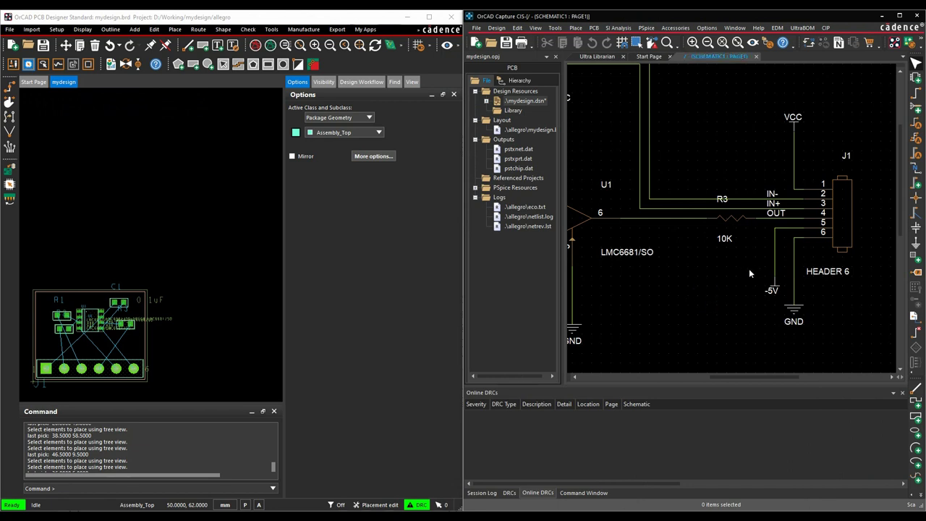
click(842, 208)
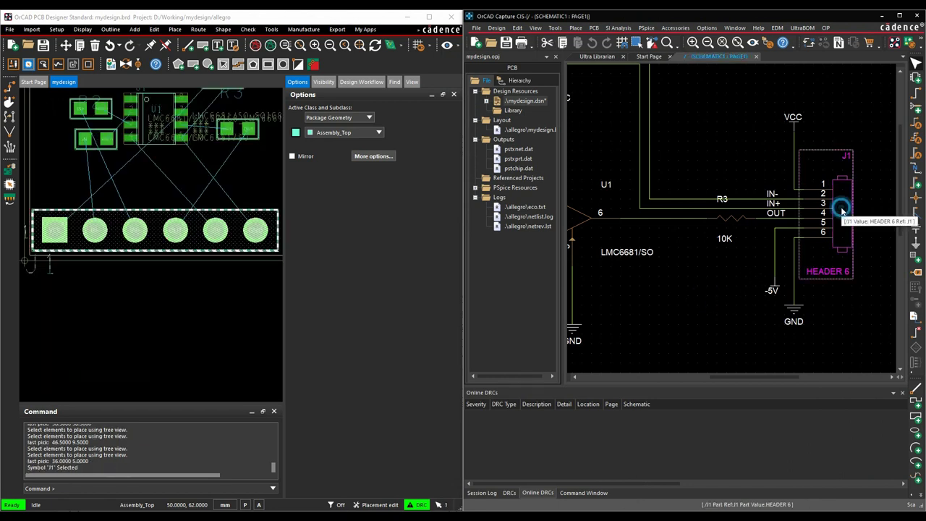
click(735, 217)
click(649, 156)
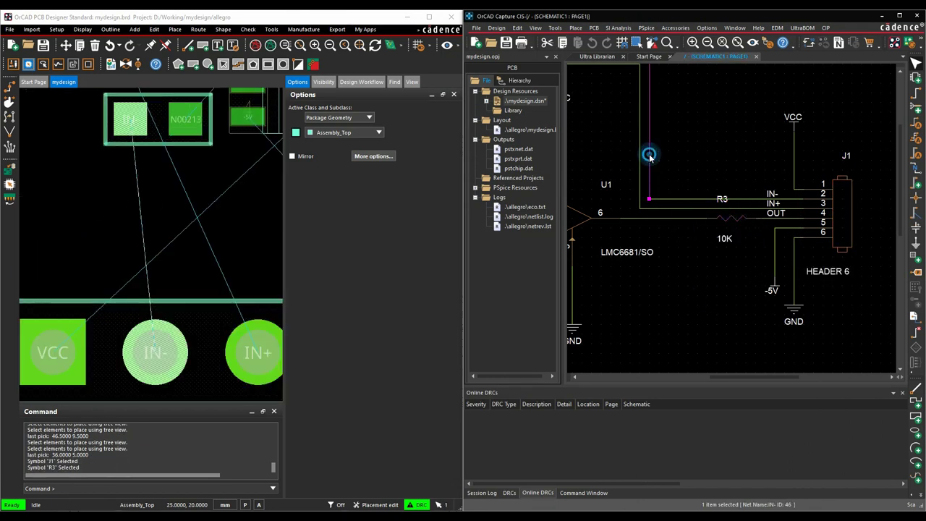
click(576, 220)
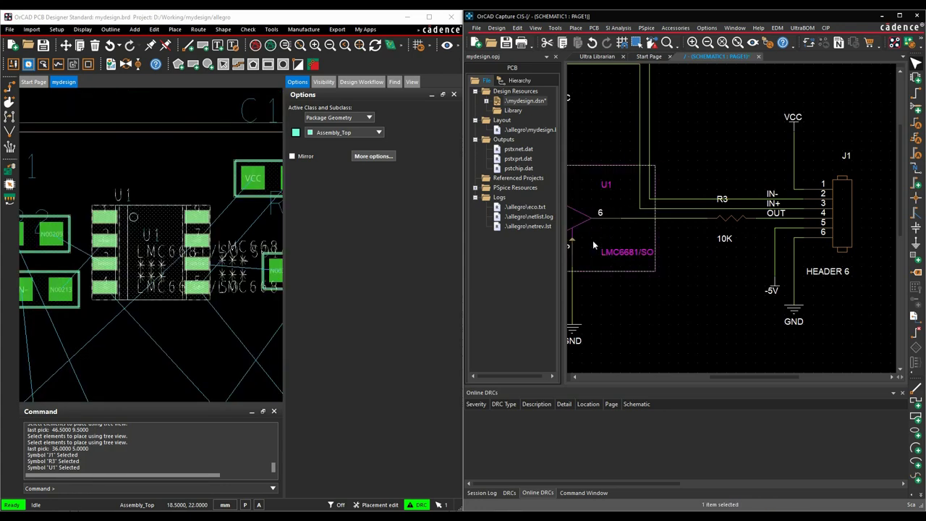
click(633, 307)
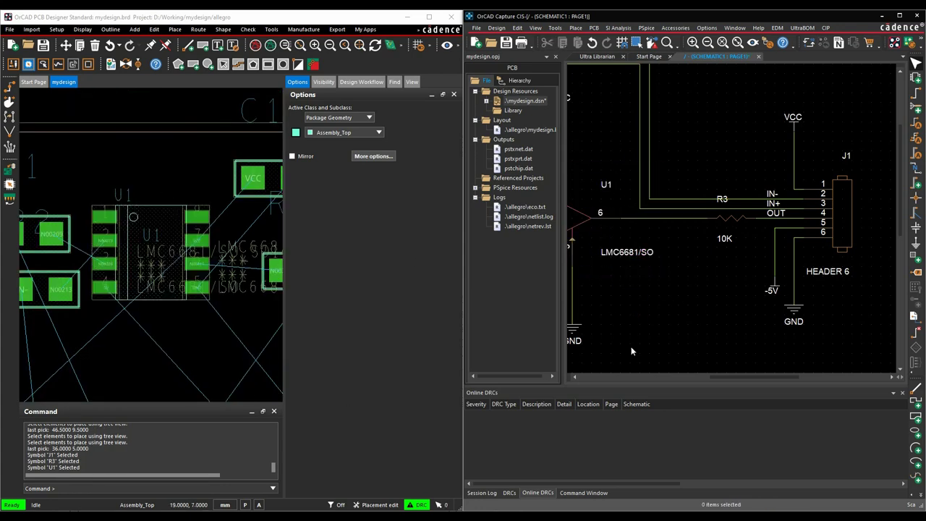
click(658, 213)
click(674, 199)
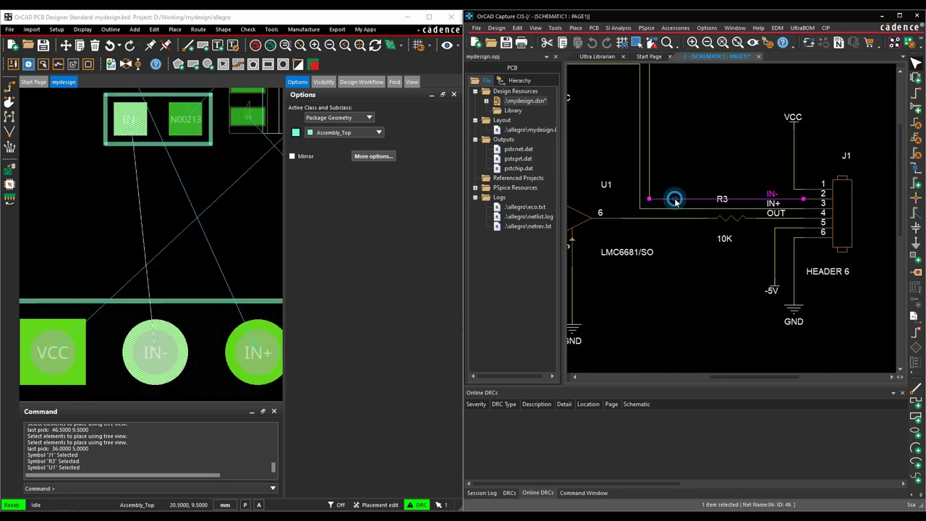
click(649, 147)
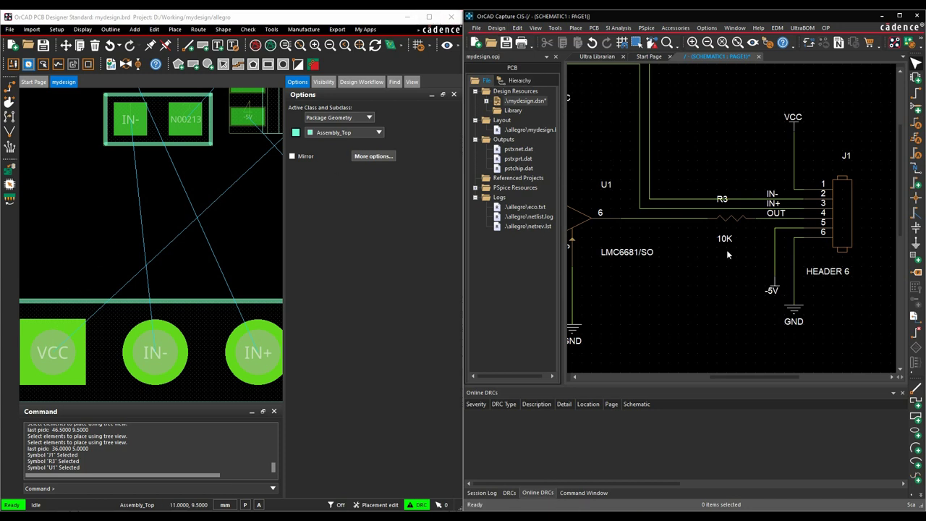
Maximize the board editor, bring the whole board into view and save the mydesign board
click(430, 18)
scroll(442, 190, down, 5)
scroll(292, 162, up, 3)
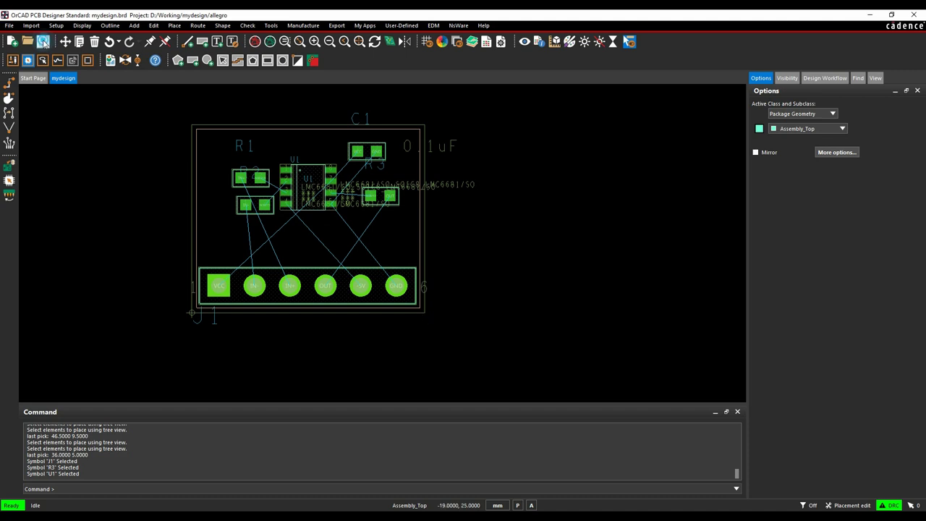
click(42, 42)
click(488, 278)
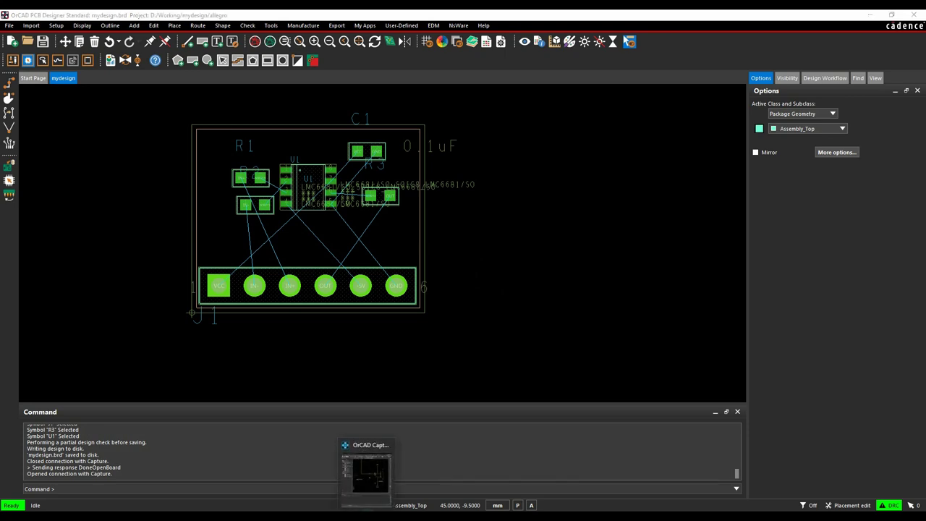
Switch to OrCAD Capture and maximize the schematic window with the space below U1 in view
click(367, 478)
click(900, 15)
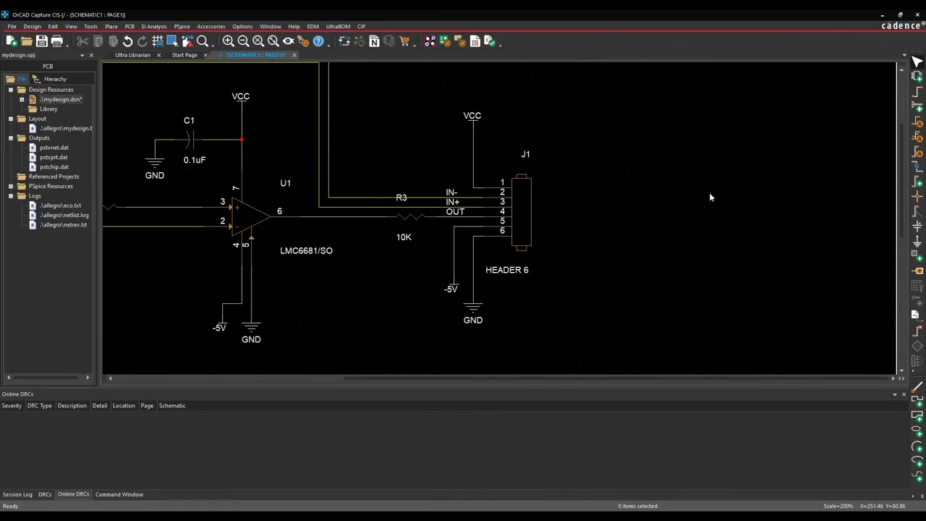
click(359, 310)
scroll(289, 302, down, 1)
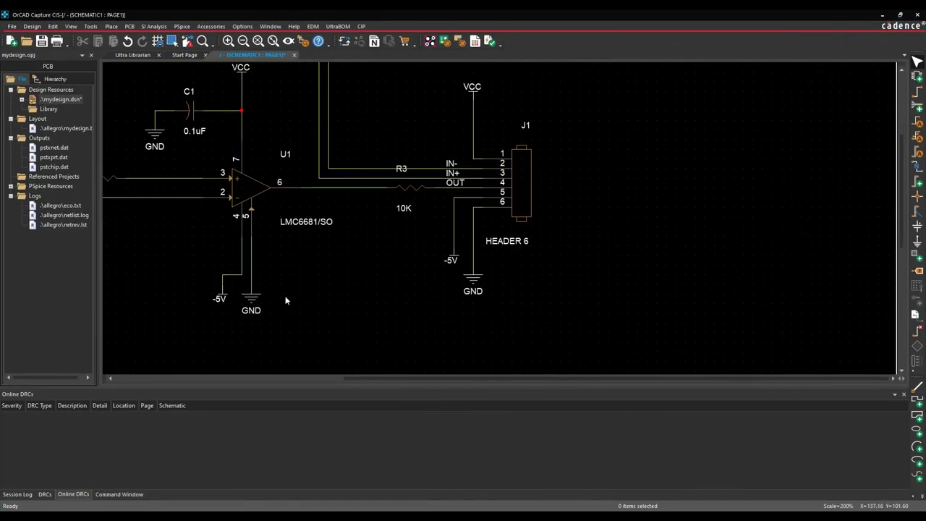
Copy the 10K resistor R3 and paste the duplicate below U1, next to its GND symbol
click(410, 192)
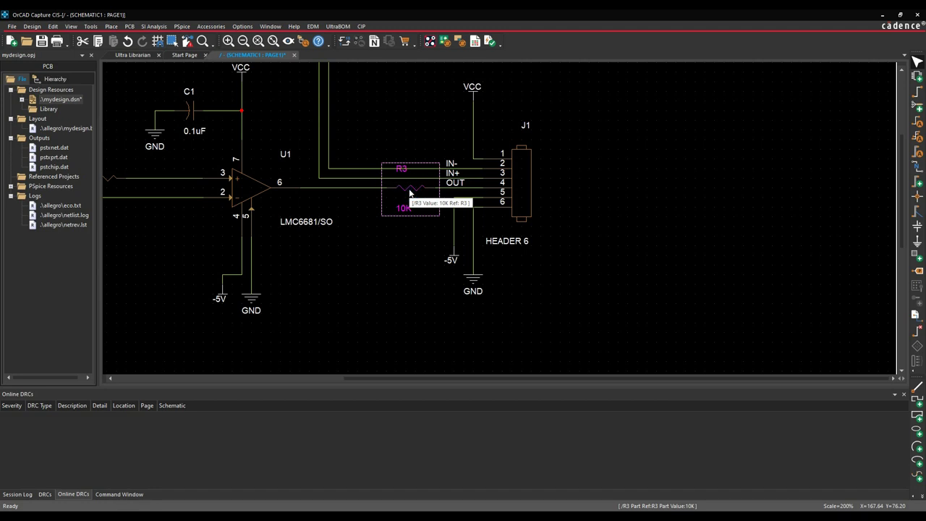
click(399, 258)
click(412, 189)
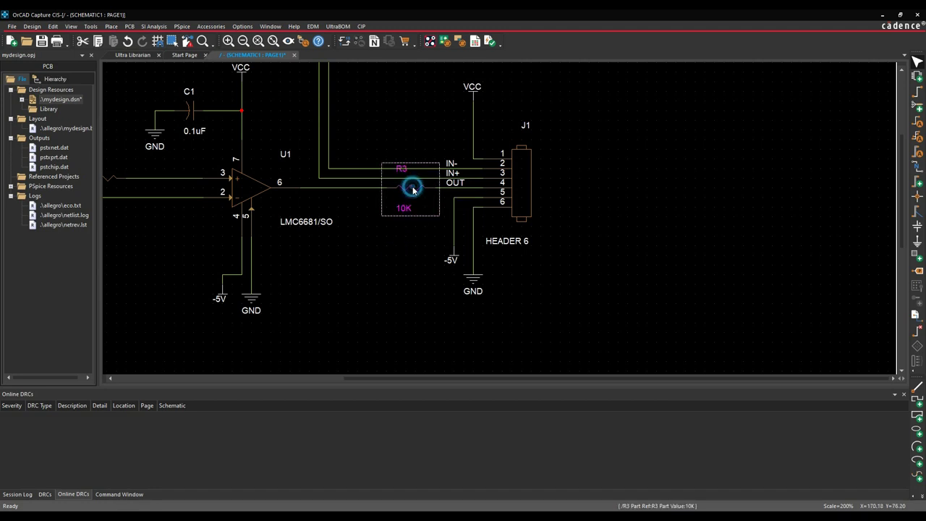
key(ctrl+c)
key(ctrl+v)
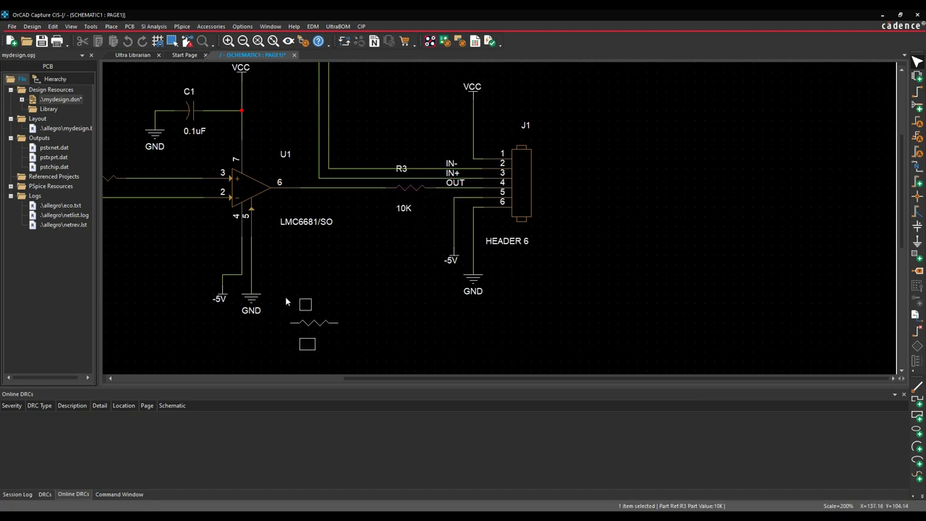
click(260, 302)
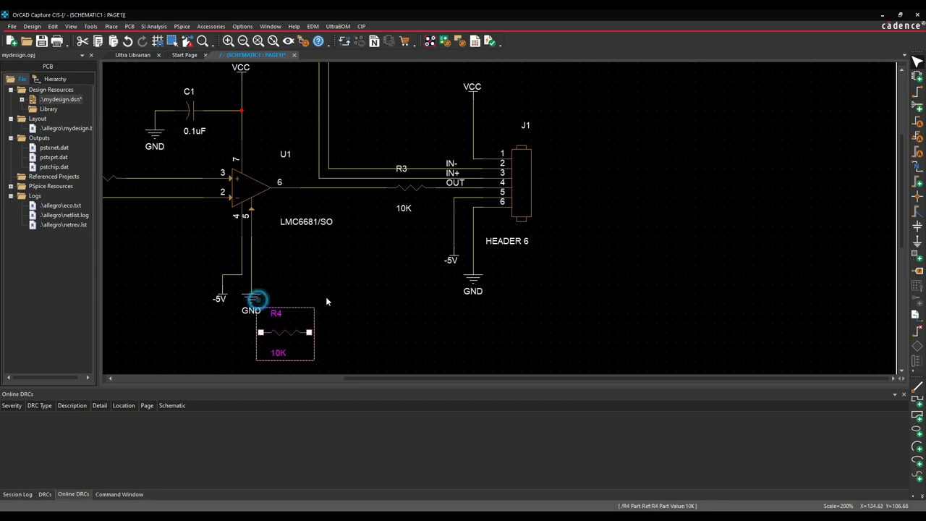
click(397, 294)
Wire R4 as the feedback resistor between U1's pin 6 output net and its pin 2 input net
key(w)
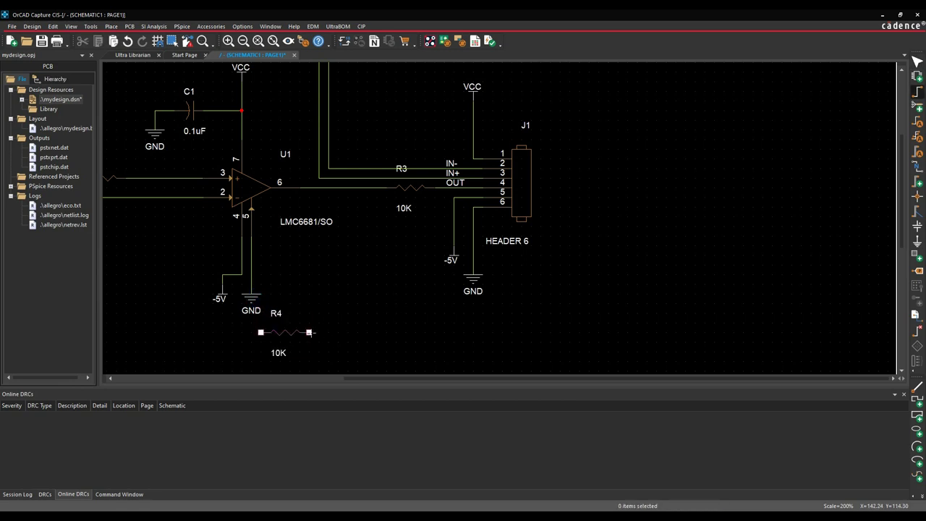
click(310, 332)
click(357, 187)
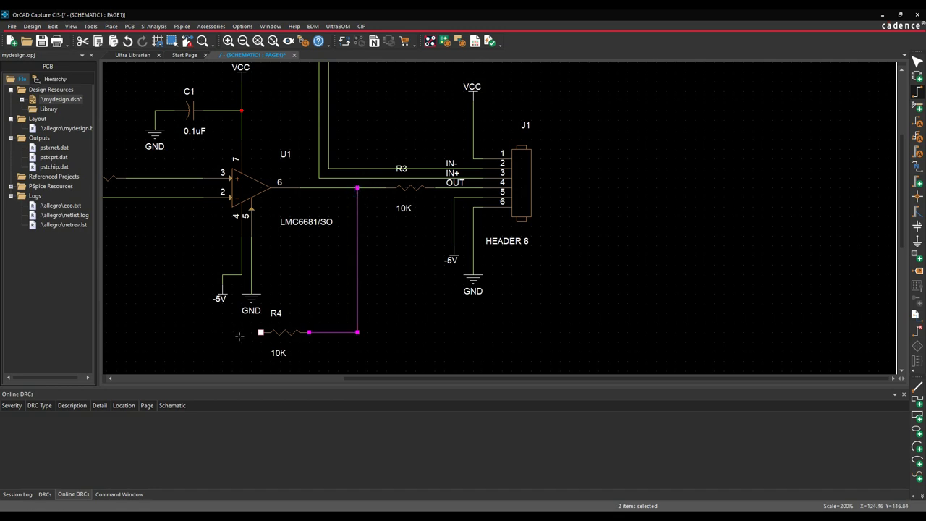
click(260, 332)
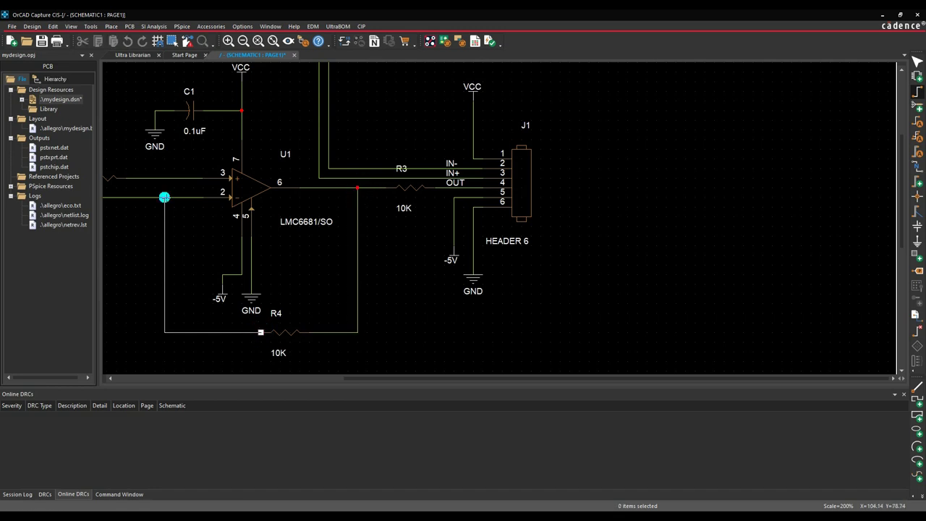
click(165, 197)
key(Escape)
click(453, 300)
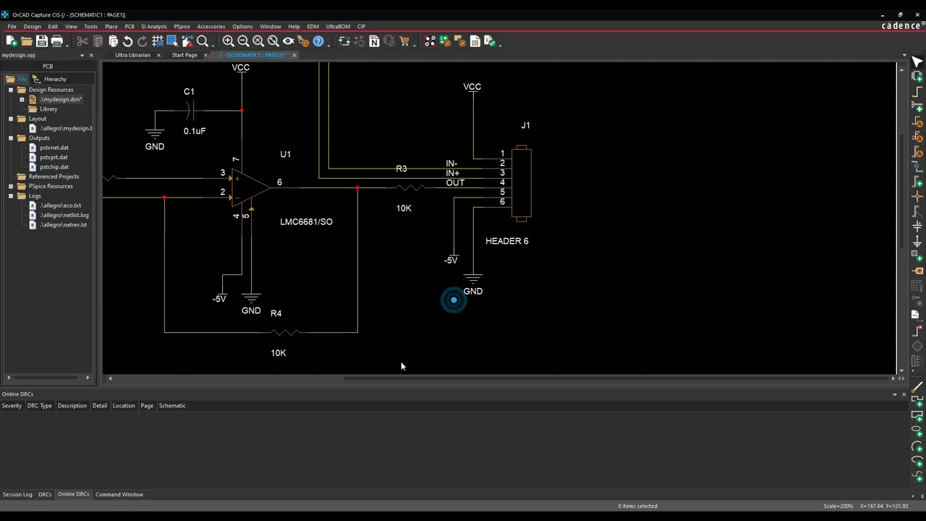
Update the mydesign.brd layout from the schematic and sync the added R4 component and its connections
click(61, 99)
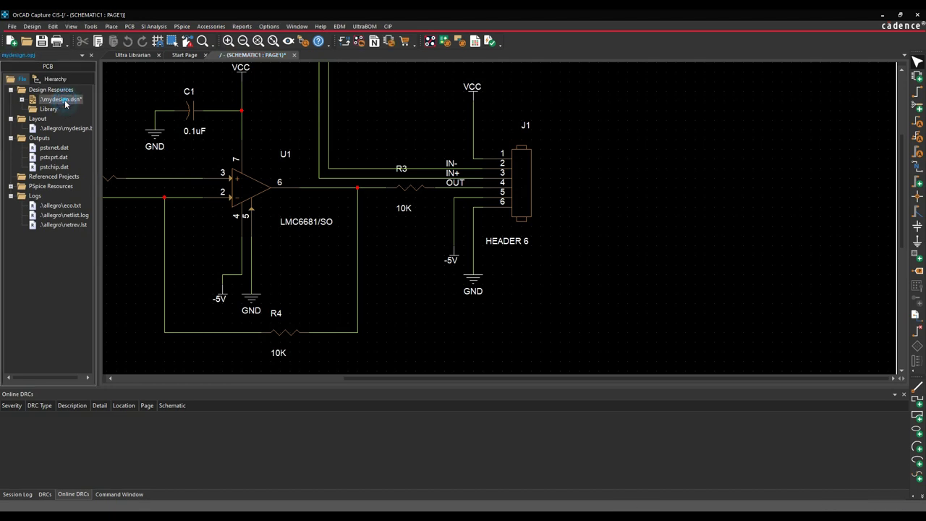
click(130, 26)
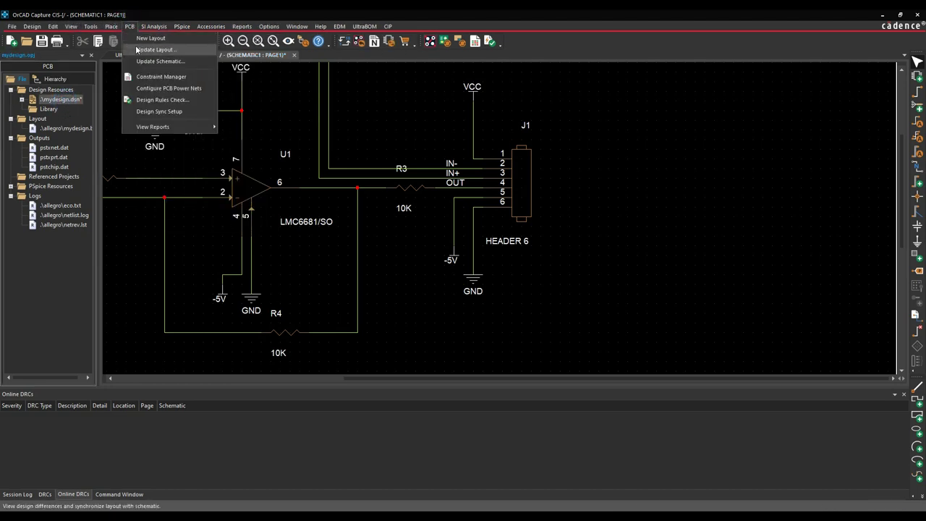
click(138, 48)
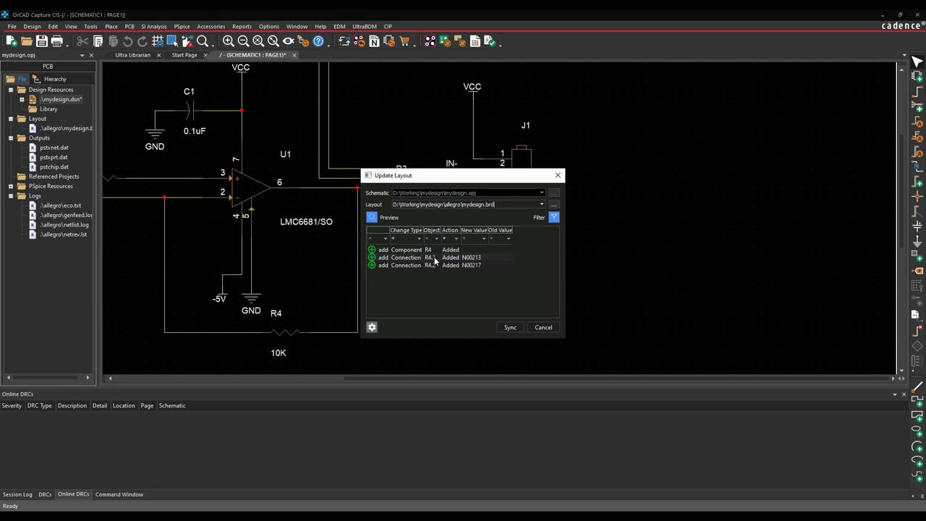
click(511, 328)
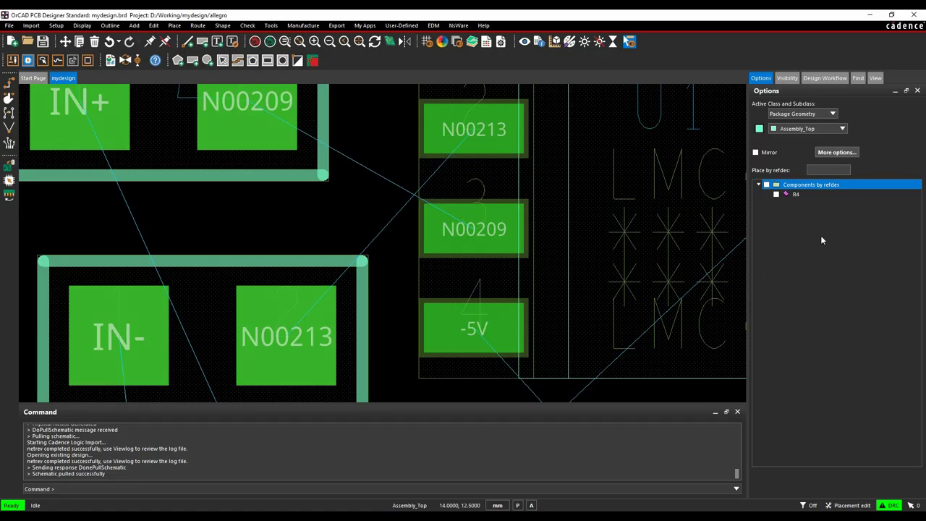
Place R4 on the board at (12, 18), above U1
scroll(283, 249, down, 4)
click(785, 195)
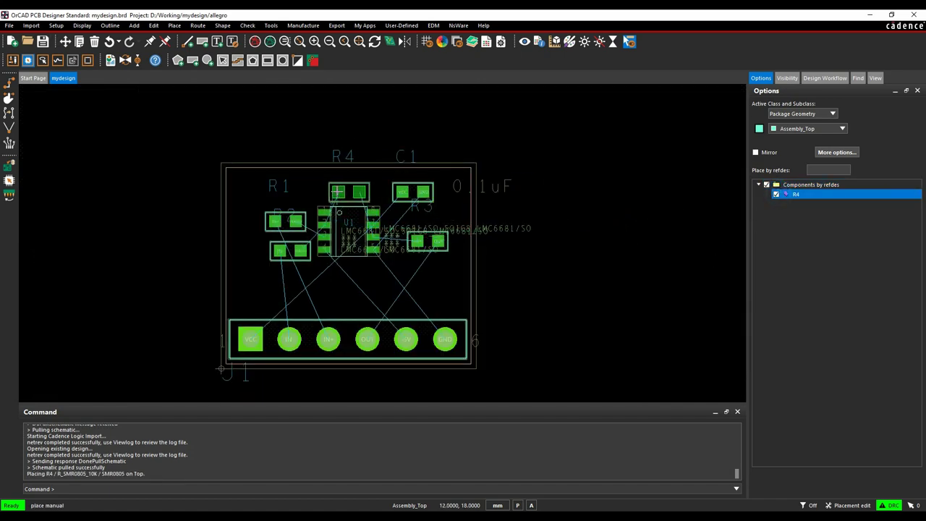
click(337, 191)
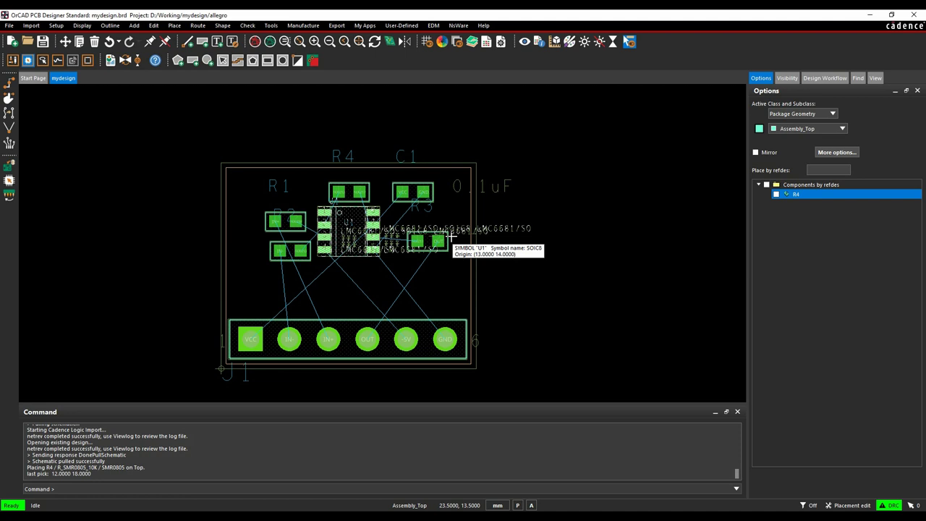
click(567, 293)
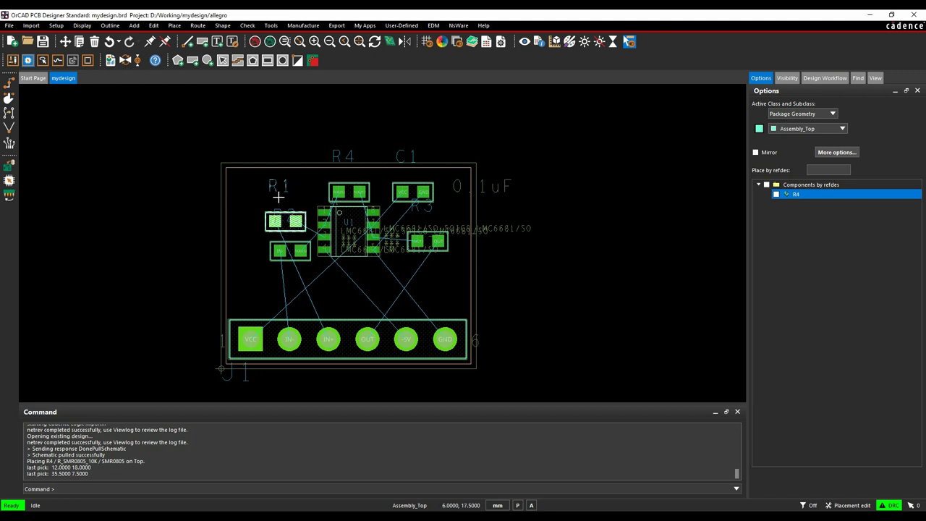
mouse_move(280, 193)
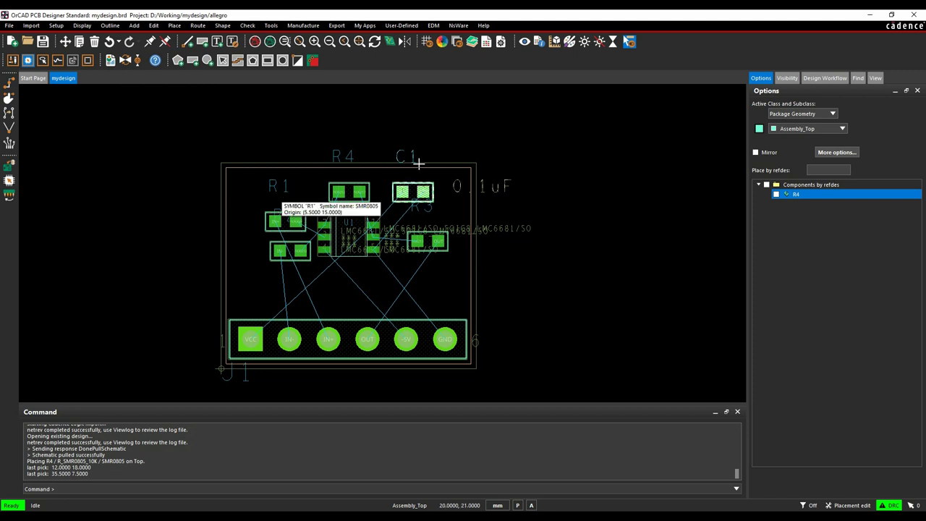
mouse_move(419, 163)
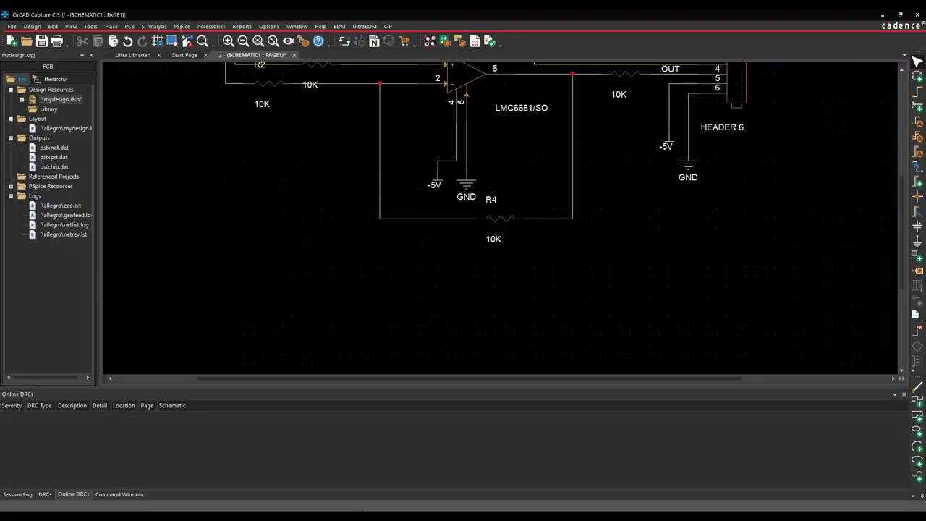
key(alt+Tab)
click(129, 26)
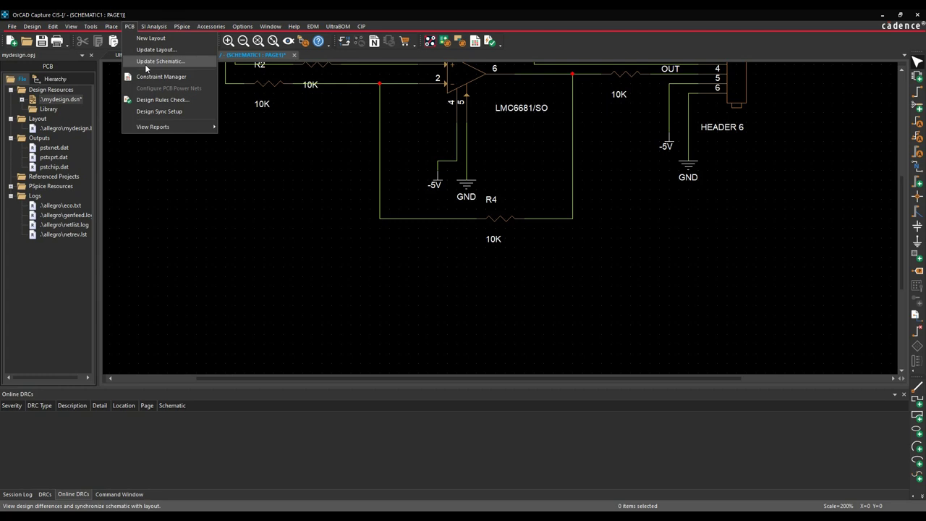
click(266, 245)
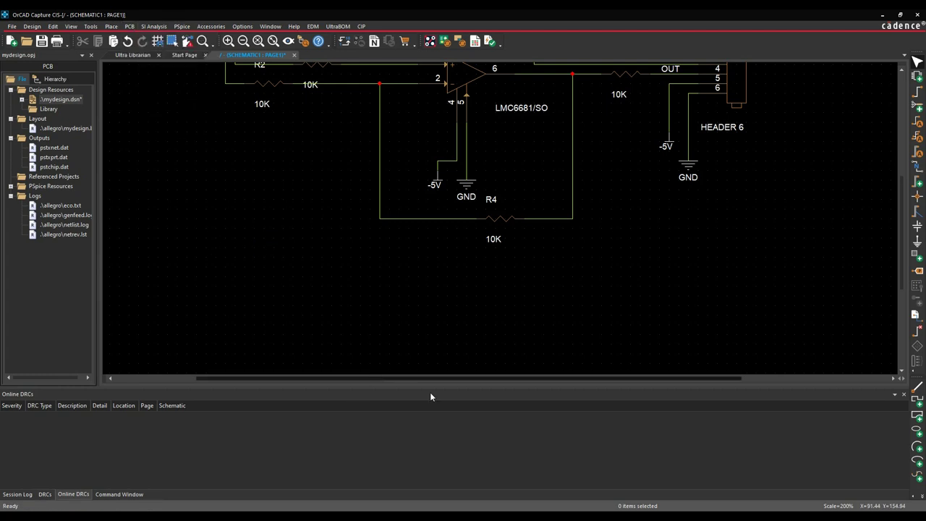
key(alt+Tab)
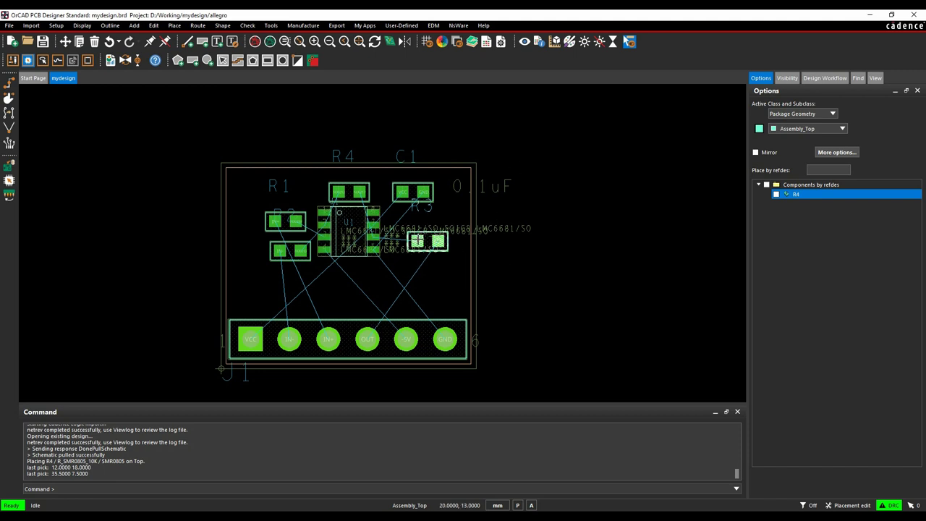
Rotate R3 to 270 degrees and place it below and to the right of U1 at about (18.5, 9.5)
click(415, 242)
right_click(384, 234)
mouse_move(413, 333)
click(499, 311)
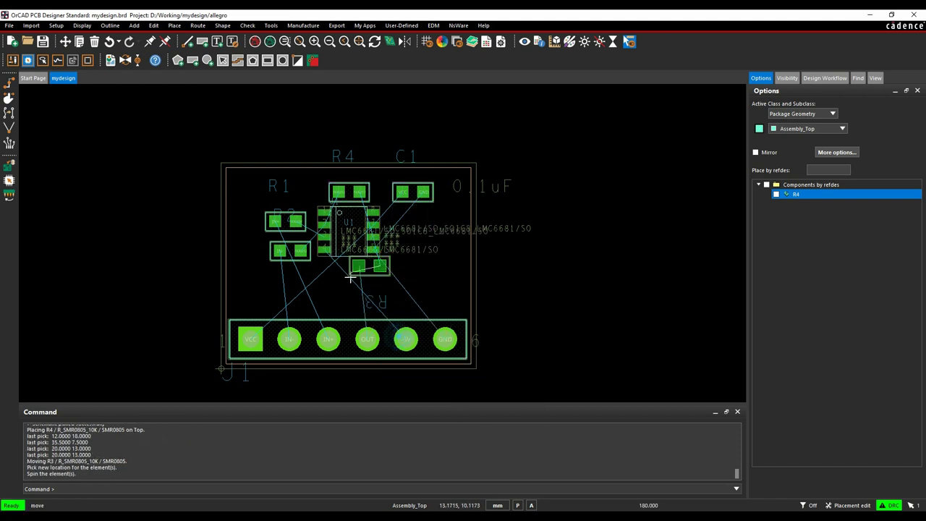
click(375, 288)
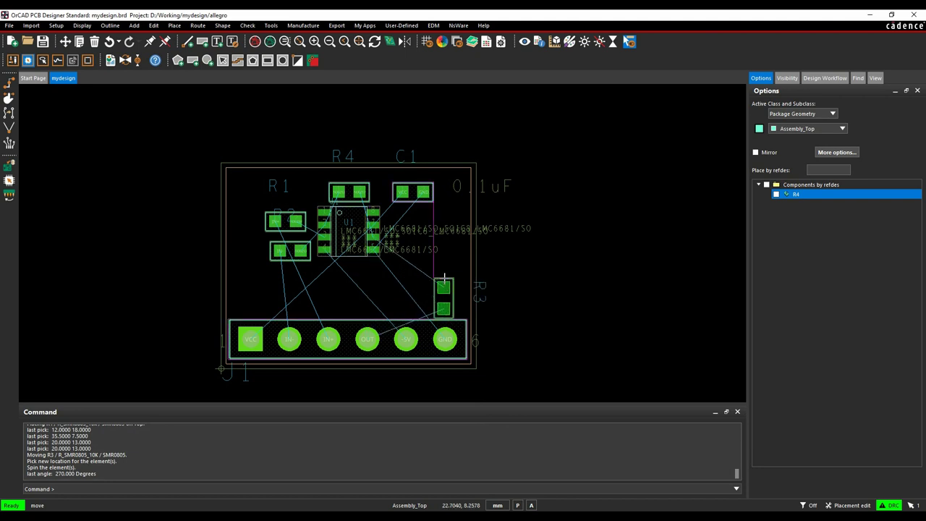
click(412, 276)
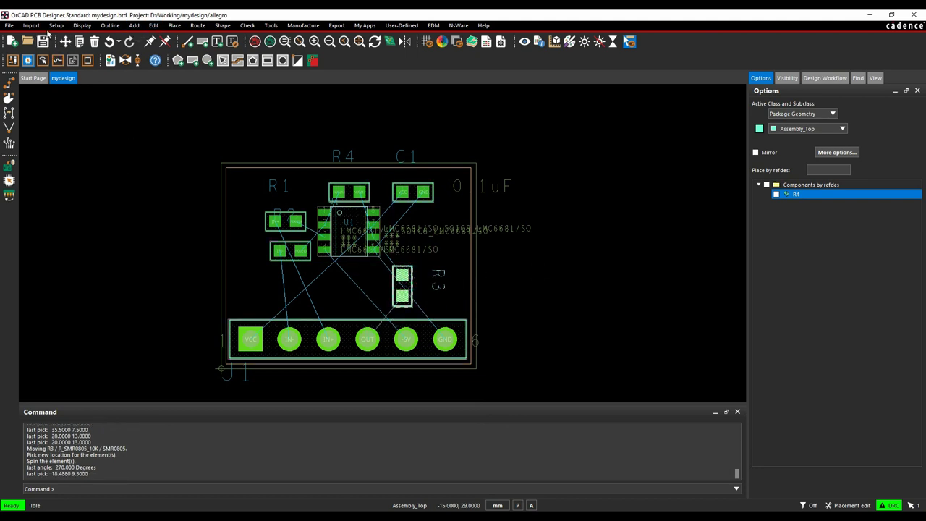
click(153, 25)
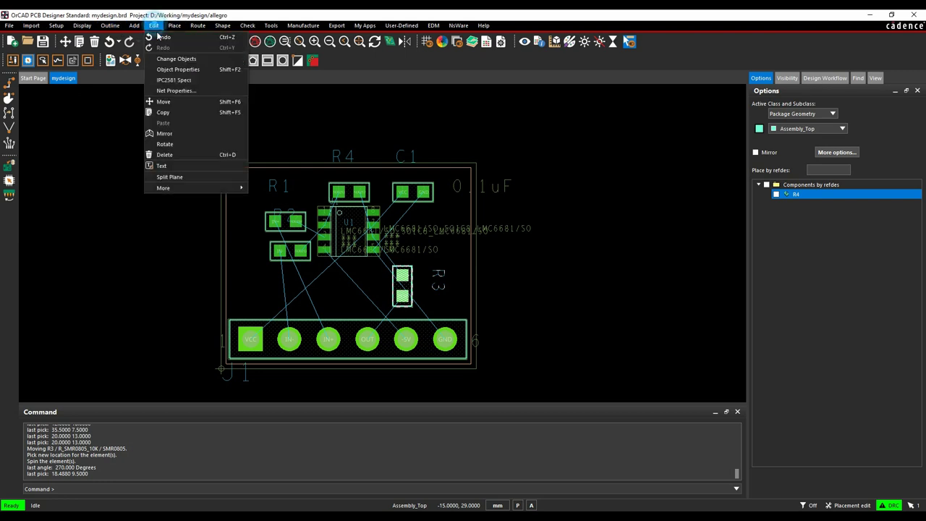
click(175, 105)
right_click(590, 182)
click(595, 222)
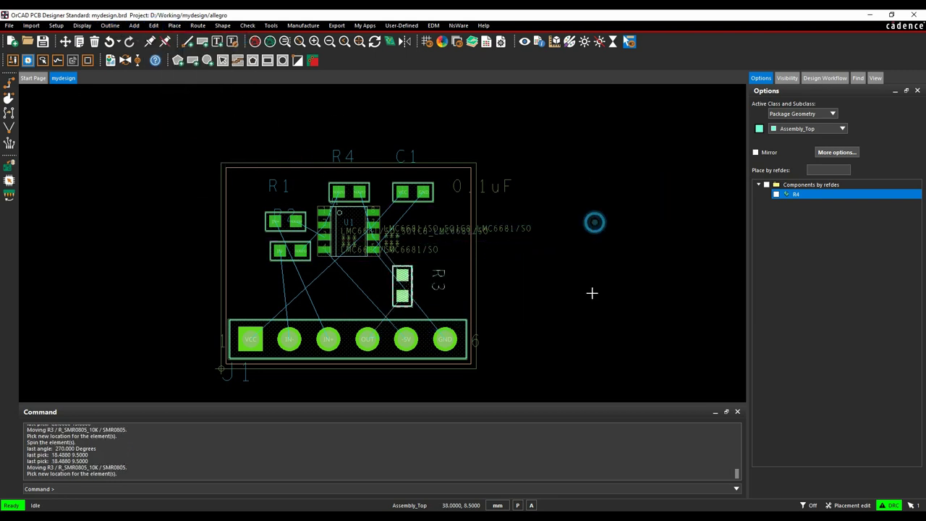
click(577, 335)
Turn off Dynamic Alignment for the Move command
click(154, 25)
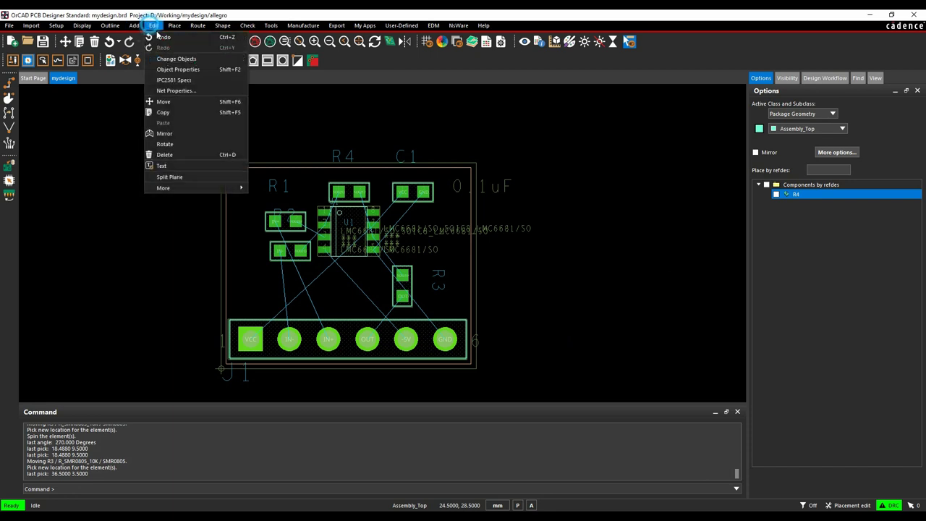
click(173, 102)
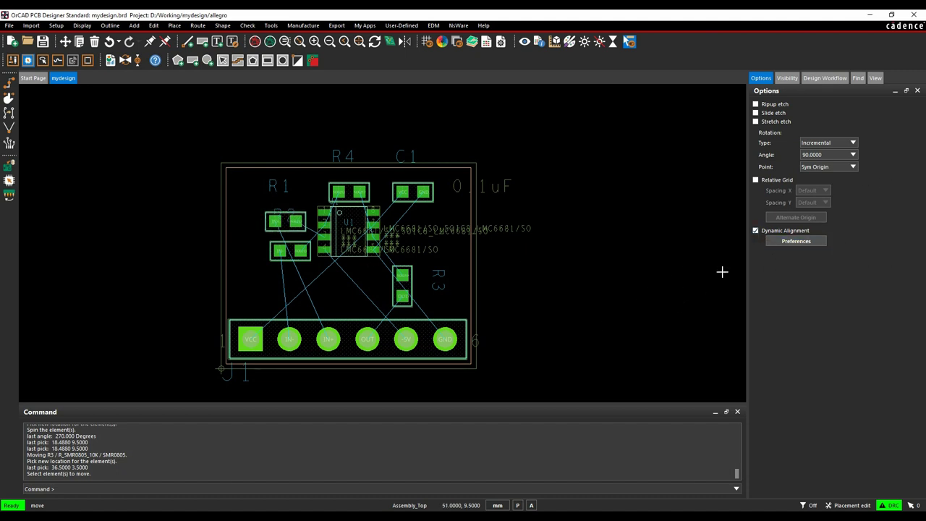
click(757, 230)
right_click(586, 235)
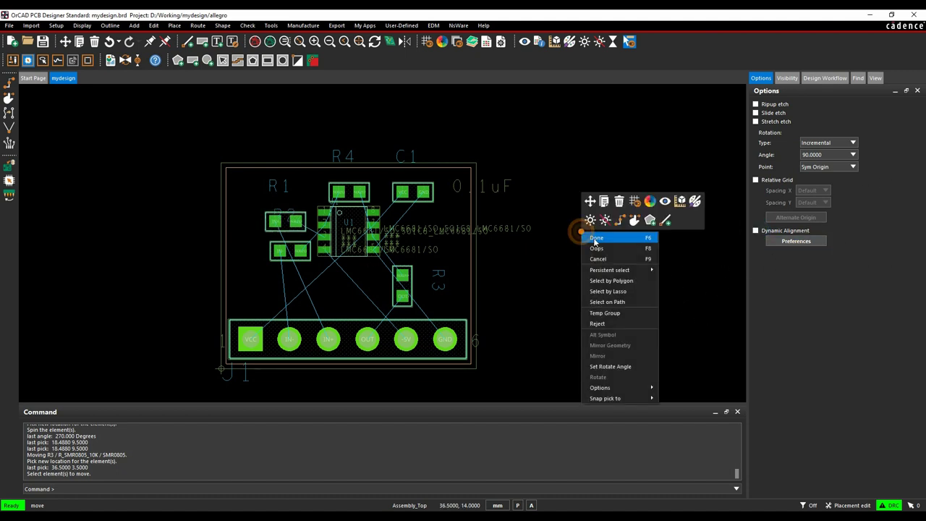
click(596, 238)
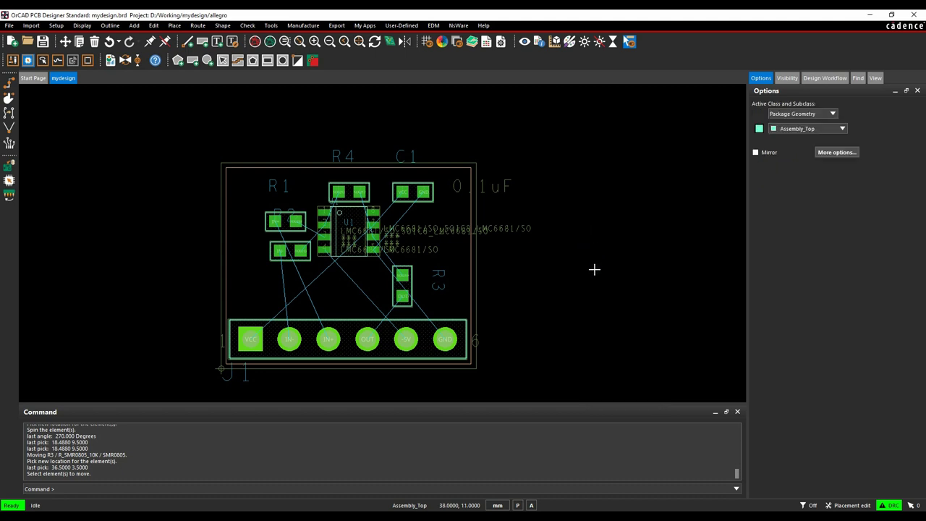
Move R3 to (15, 9), above the OUT pin of J1, and U1 to (15, 13.5) above it
click(61, 41)
click(393, 286)
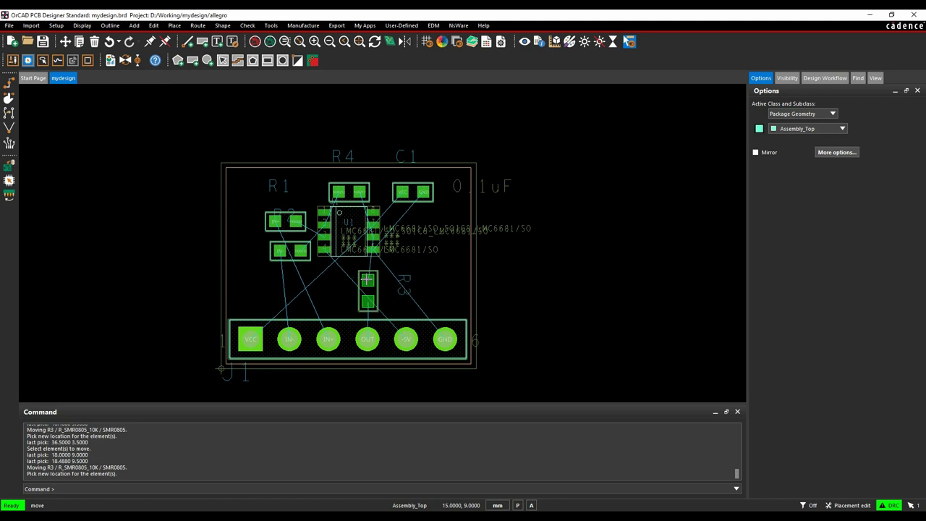
click(367, 287)
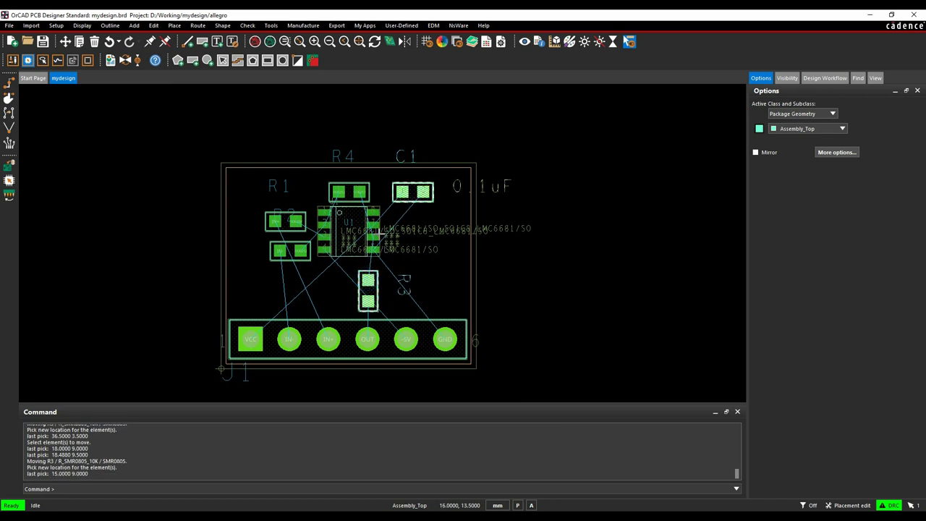
click(374, 235)
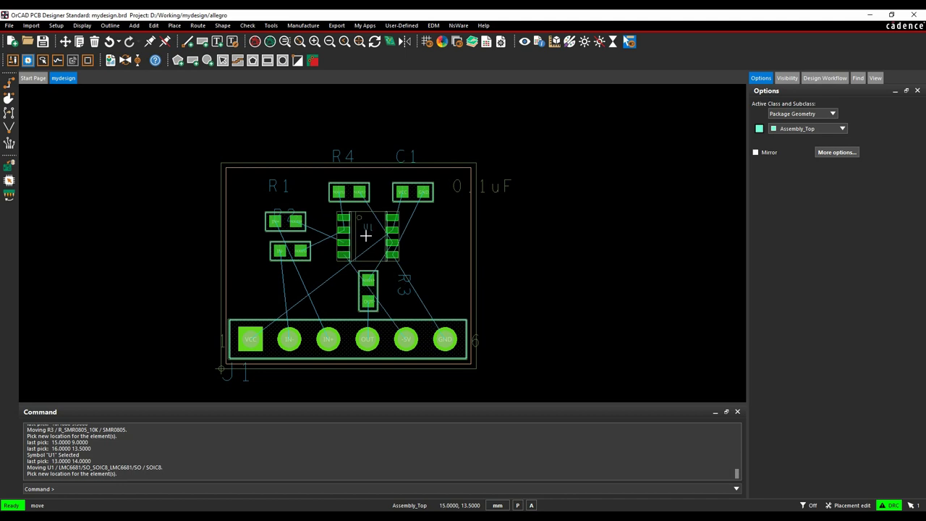
click(365, 235)
Move R4 to (14, 17.5), directly above U1
click(363, 192)
click(338, 193)
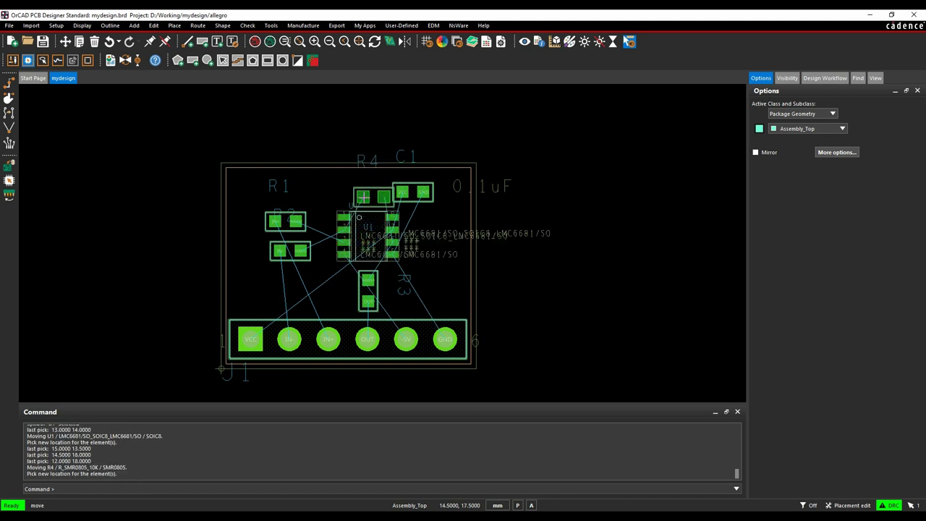
click(358, 196)
Rotate capacitor C1 to 270 degrees and place it beside U1's VCC and GND pins at (19.5, 14)
click(423, 191)
right_click(437, 211)
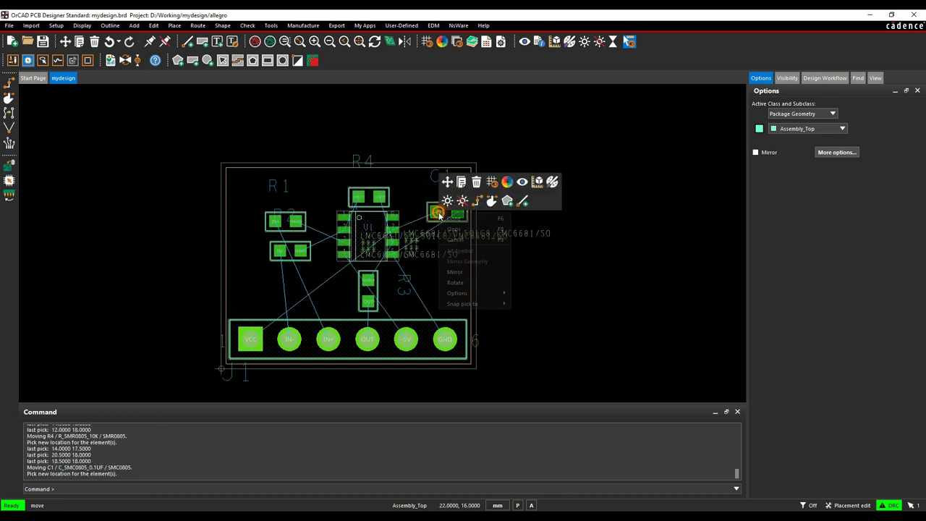
click(455, 282)
click(430, 228)
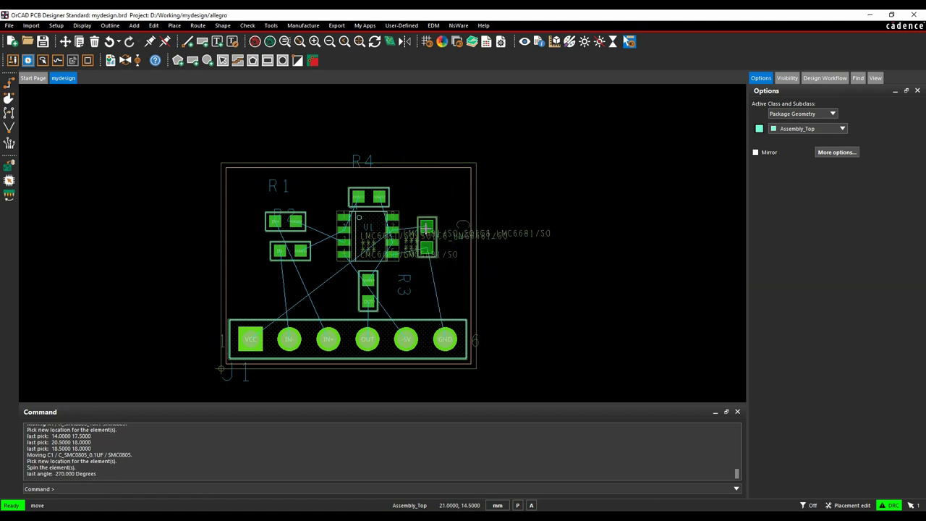
click(412, 241)
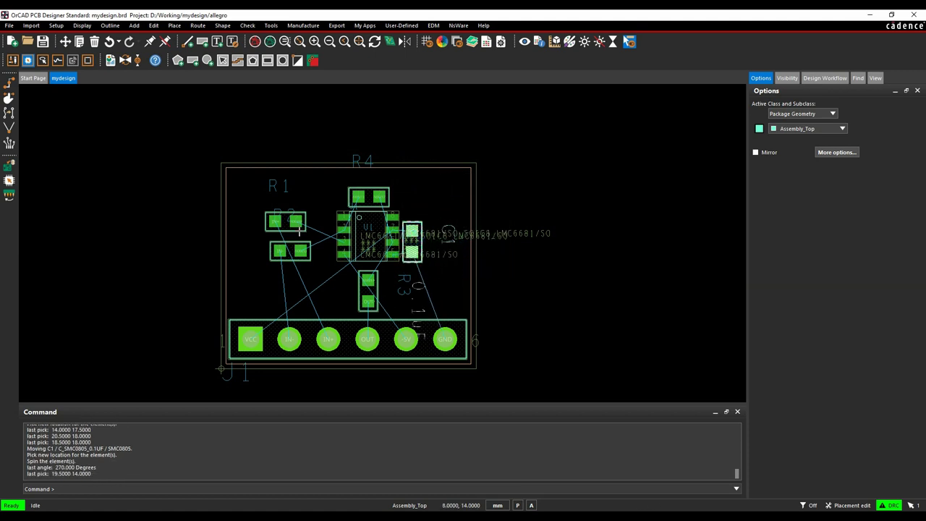
Move R1 to (8.5, 13) and R2 directly above it at (8.5, 15), beside U1's input pins
click(279, 251)
click(284, 193)
click(279, 226)
click(275, 222)
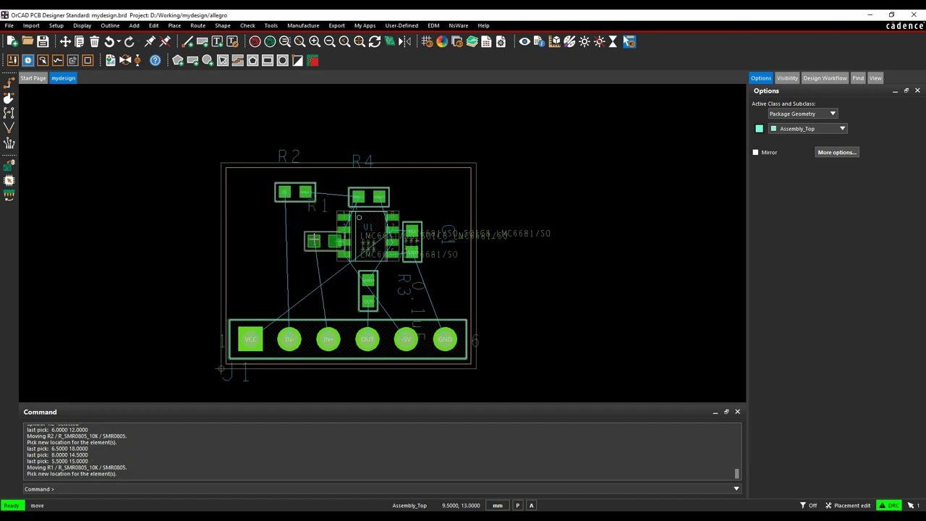
click(305, 239)
click(306, 194)
click(300, 200)
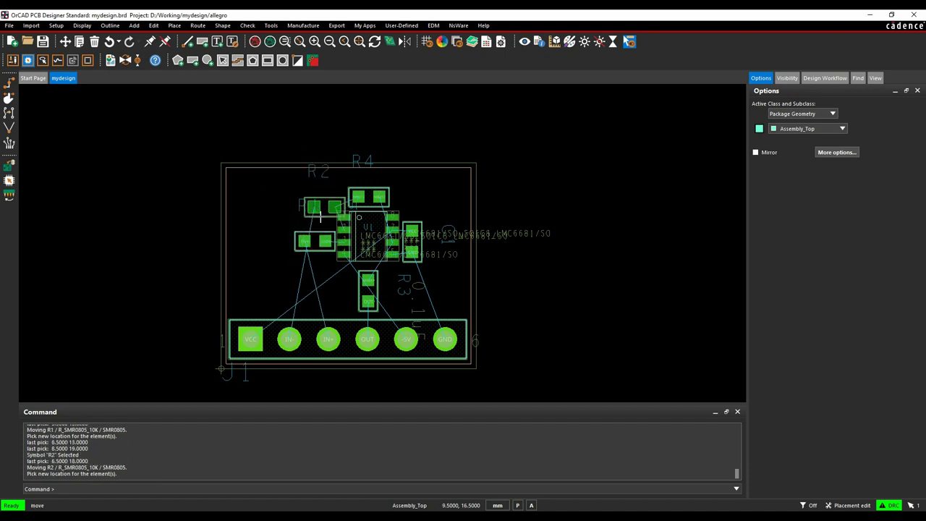
click(311, 229)
click(272, 233)
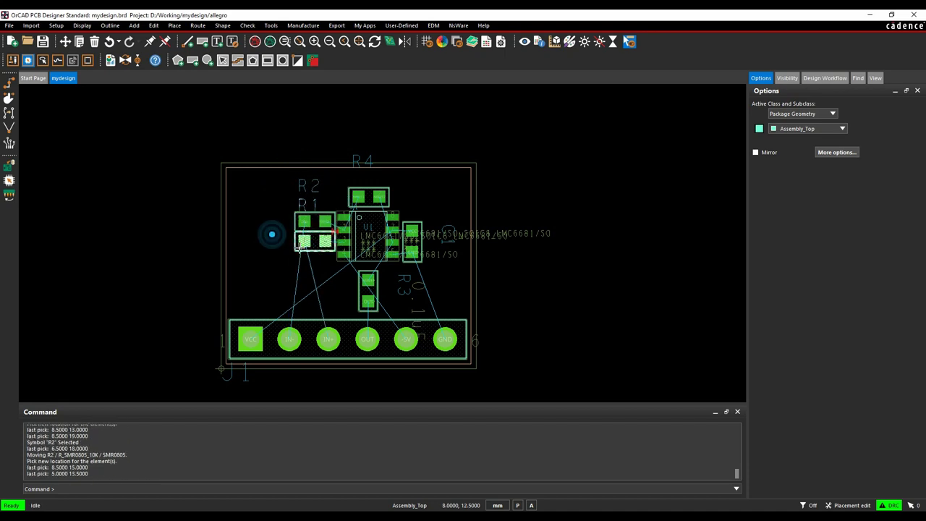
Fix the package-to-package spacing DRC error by moving R2 to (8, 15) and R1 to (8, 12.5)
scroll(337, 232, up, 4)
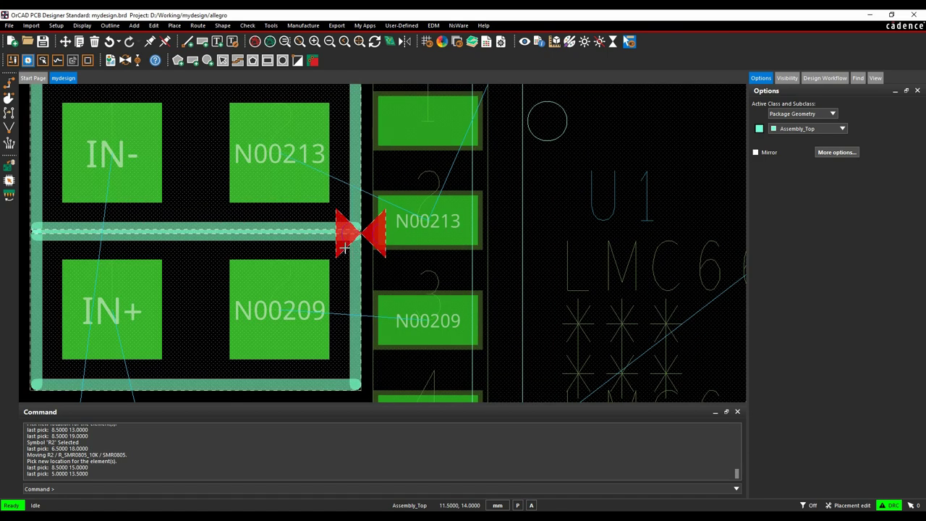
mouse_move(345, 247)
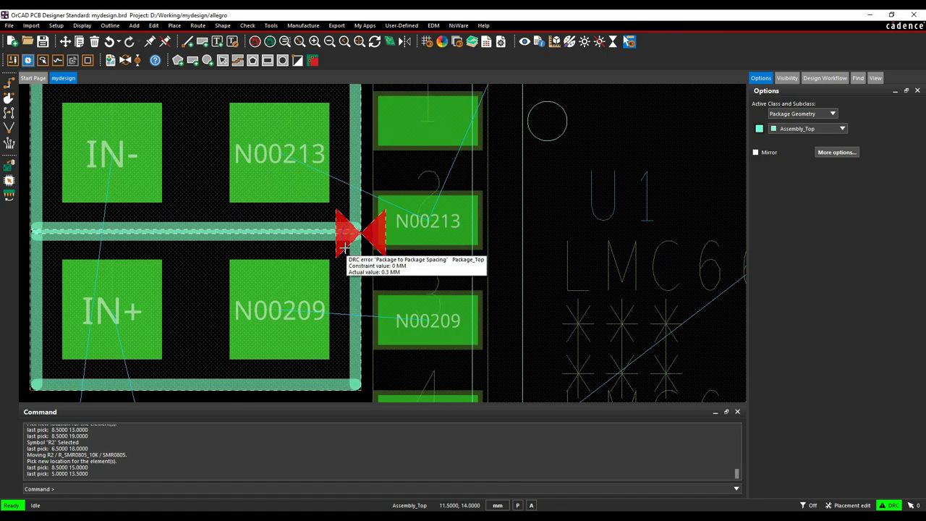
scroll(344, 248, down, 2)
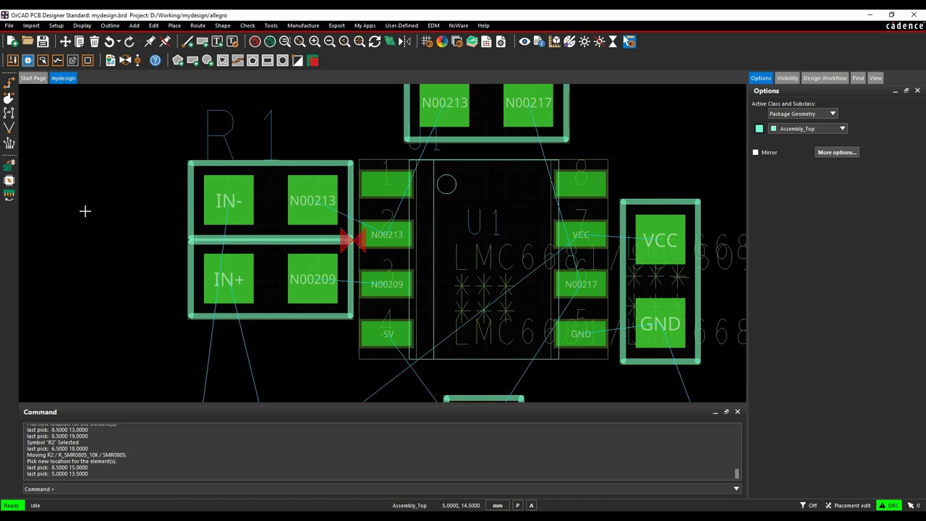
click(310, 203)
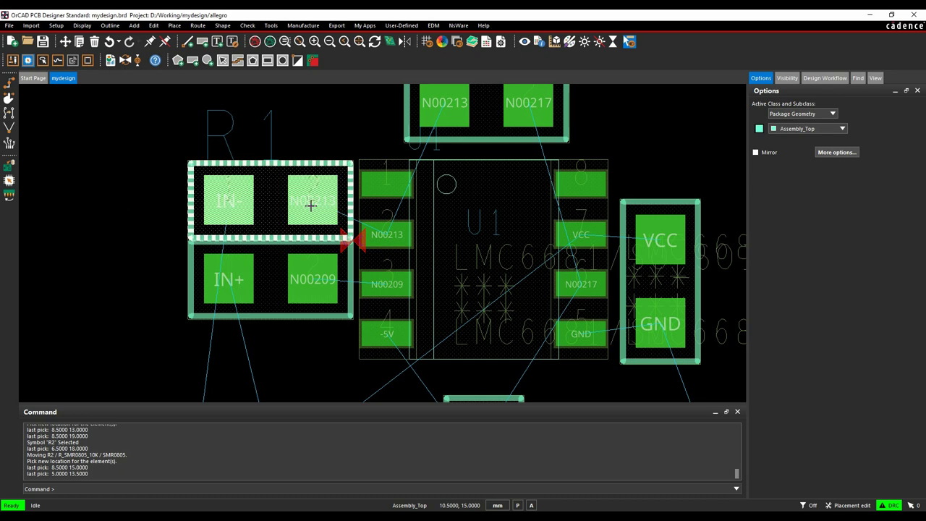
click(209, 194)
click(313, 270)
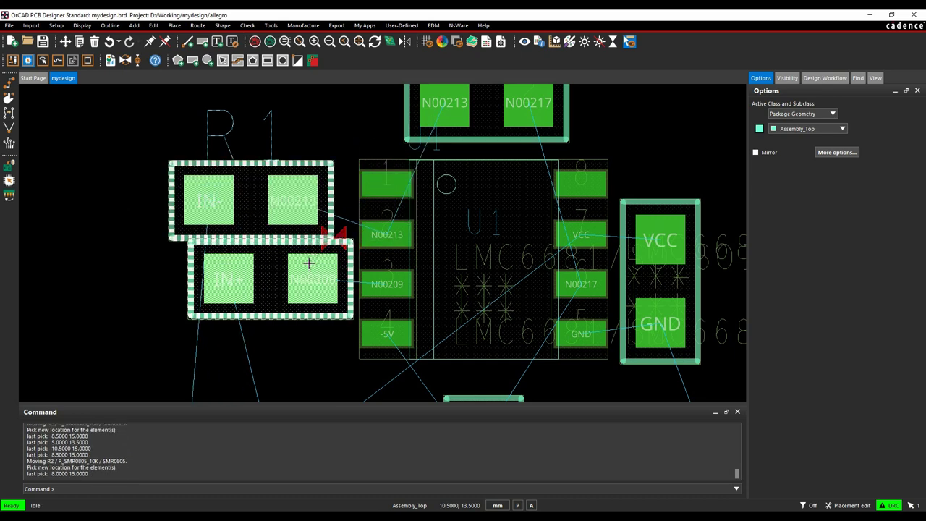
click(204, 289)
click(78, 224)
scroll(73, 198, down, 2)
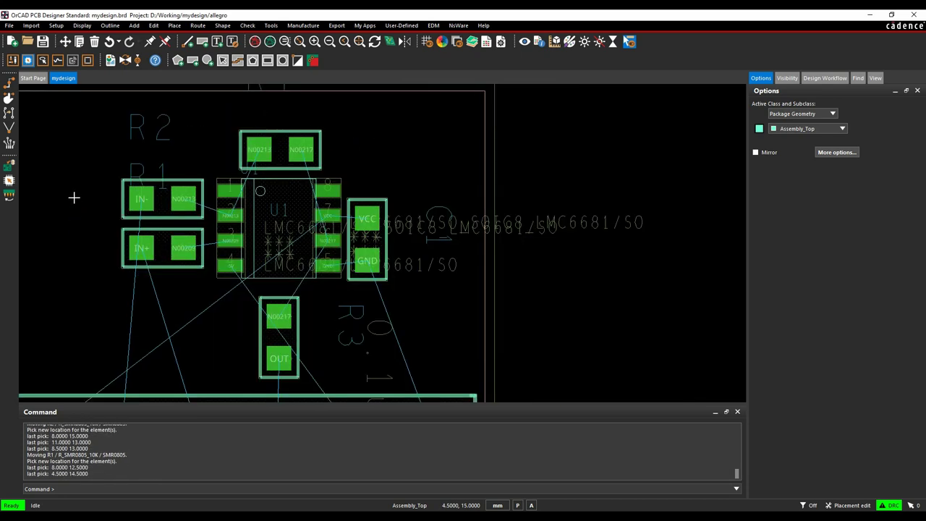
scroll(570, 227, down, 2)
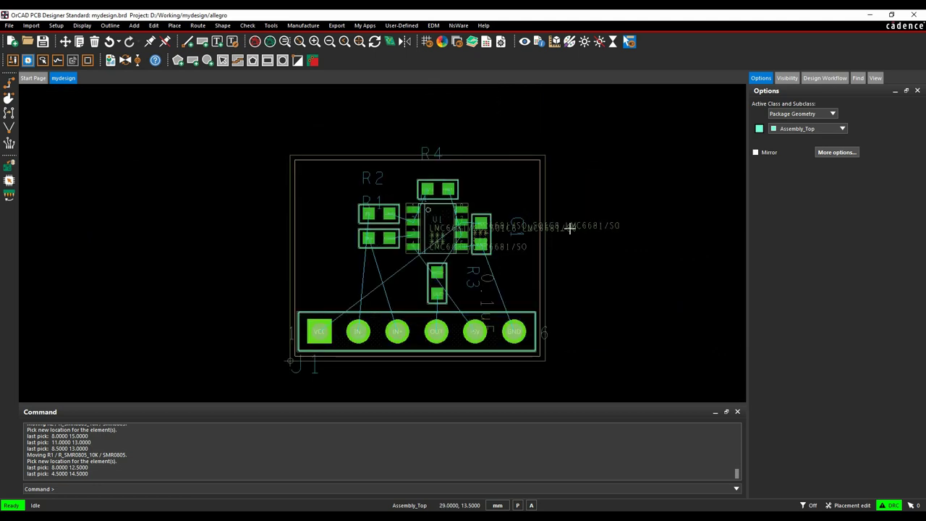
Save the board, overwriting the existing mydesign.brd file
right_click(635, 291)
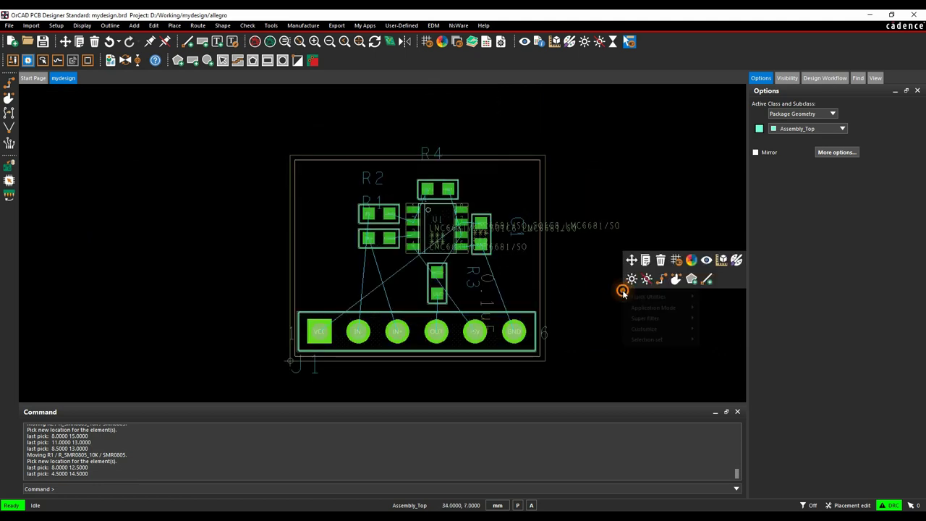
click(582, 292)
click(43, 41)
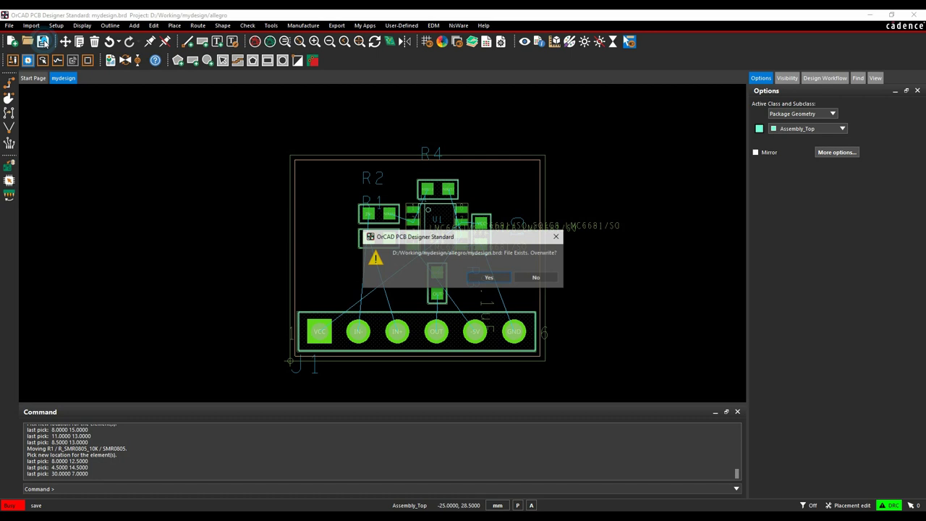
click(504, 277)
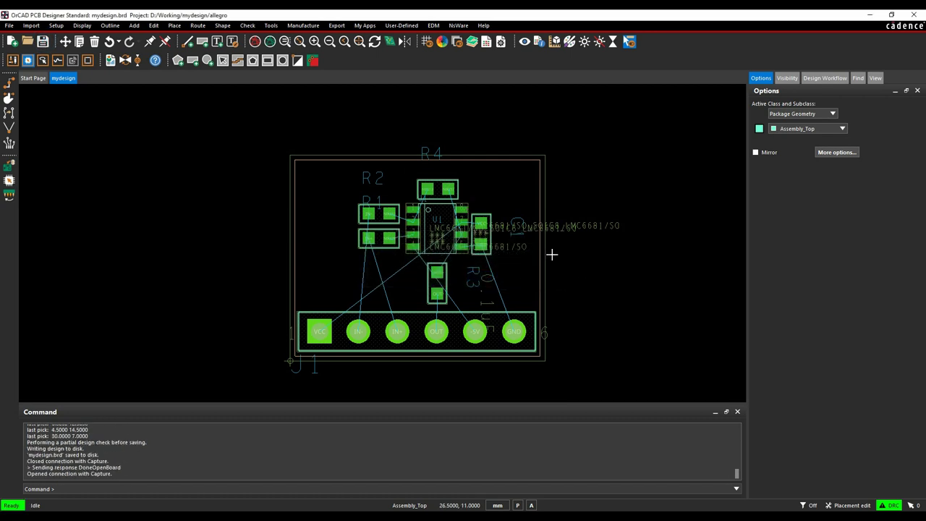
click(478, 350)
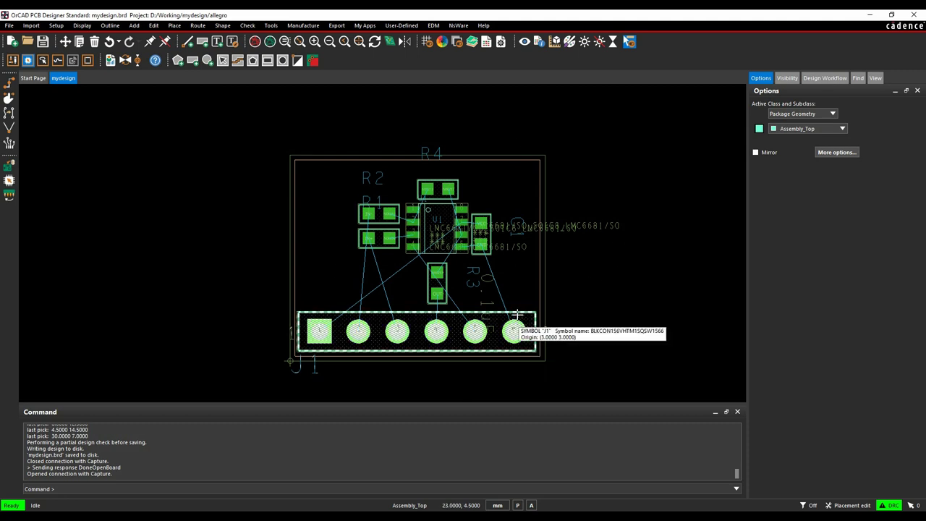
click(56, 25)
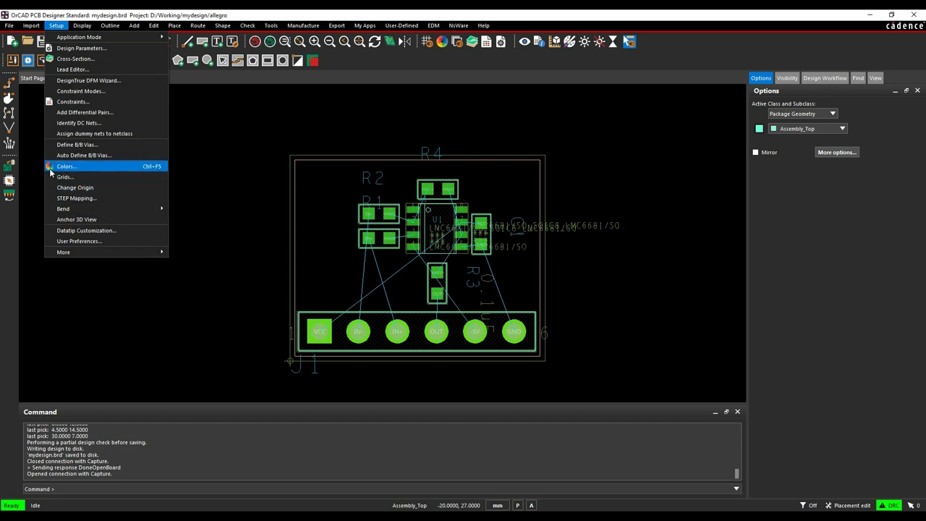
click(483, 25)
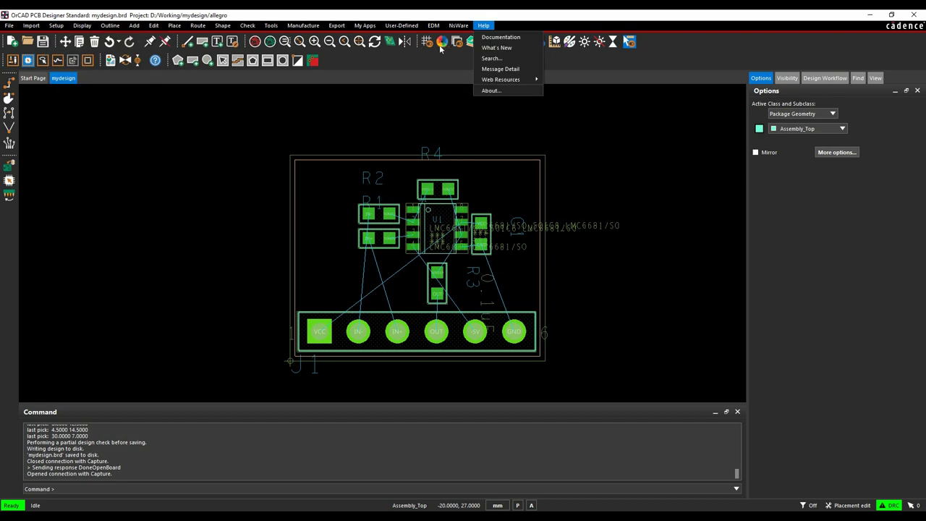
click(198, 187)
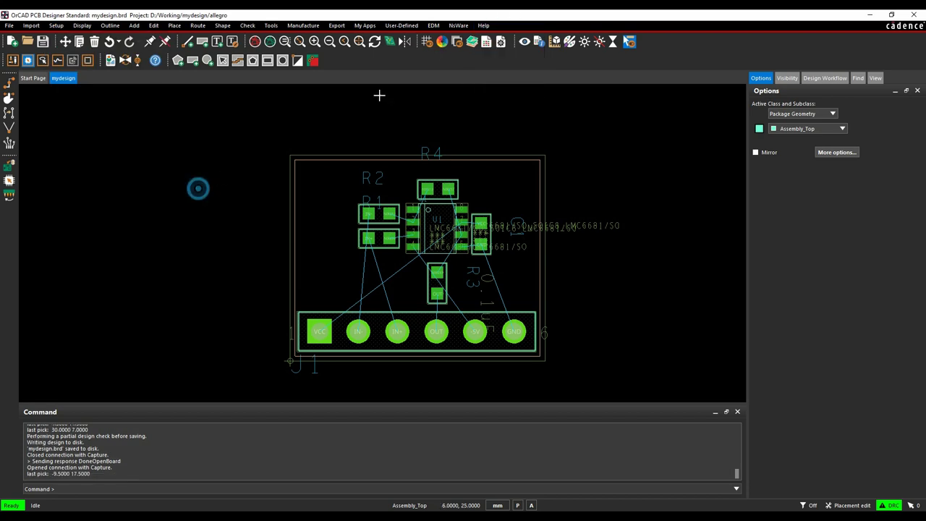
Open the layer color settings and set all classes of the Top layer, including pins and vias, to blue
click(442, 41)
drag(337, 112, 369, 79)
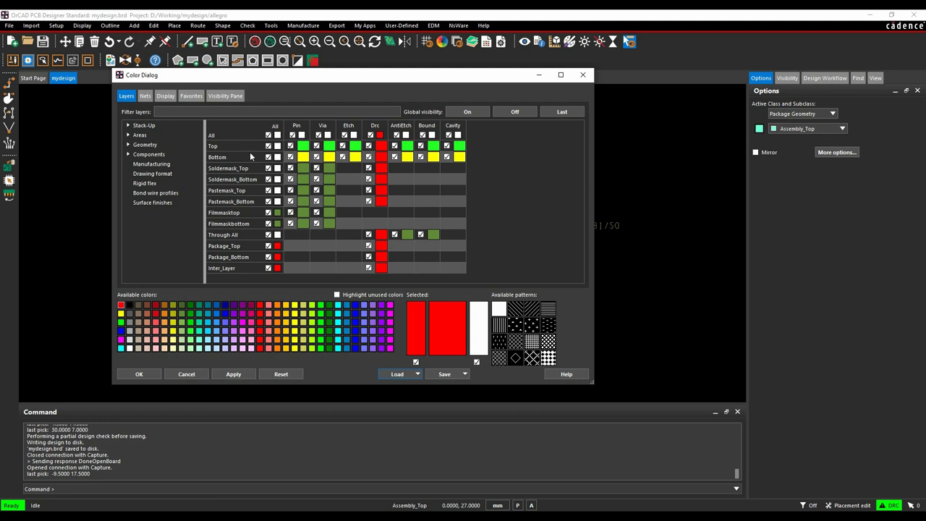
click(121, 330)
click(303, 145)
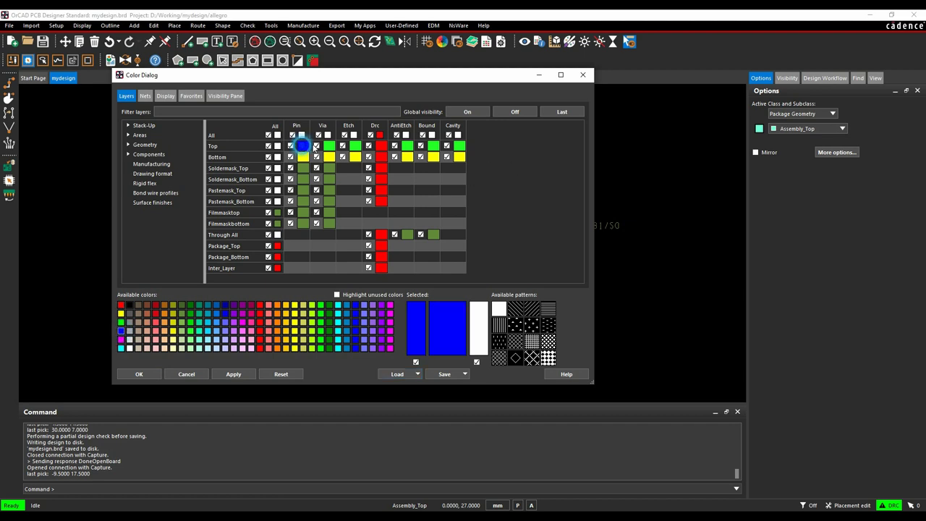
click(329, 146)
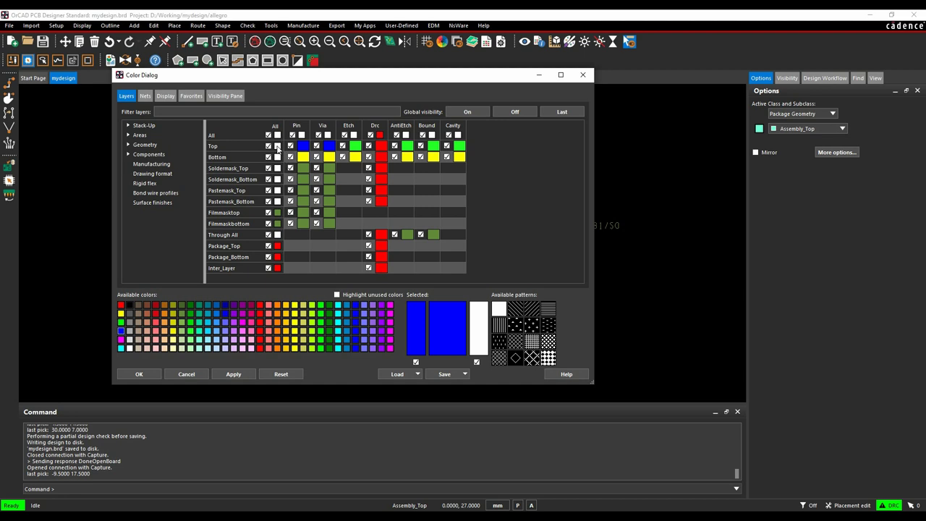
click(277, 146)
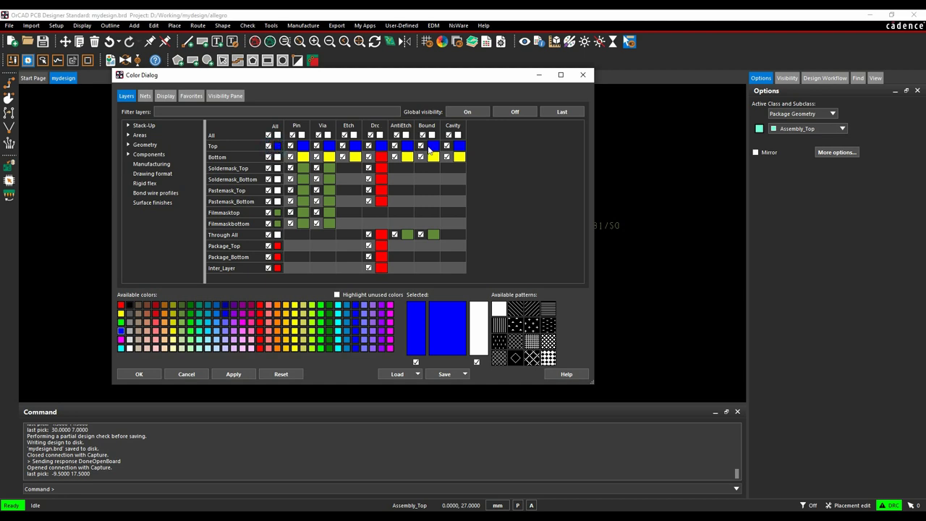
Color all classes of the Bottom layer red and the Drc class on every layer yellow
click(120, 305)
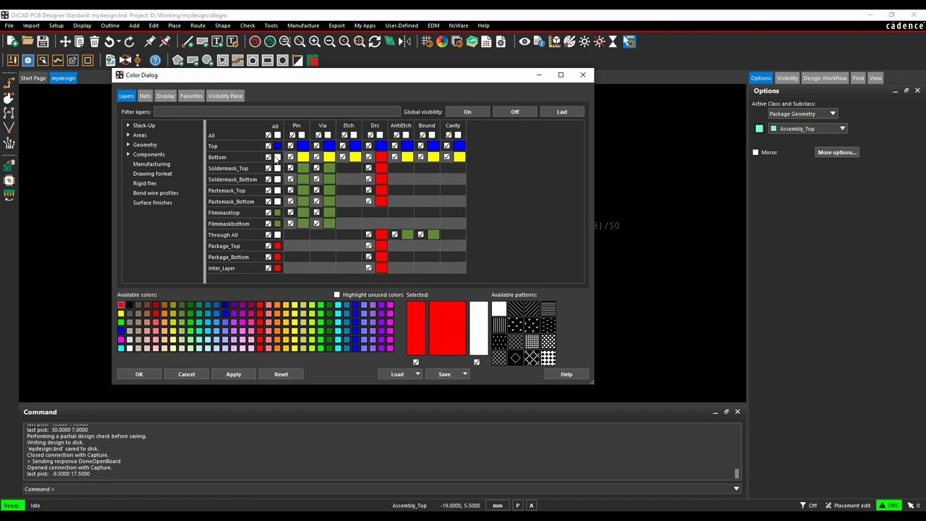
click(276, 156)
click(121, 313)
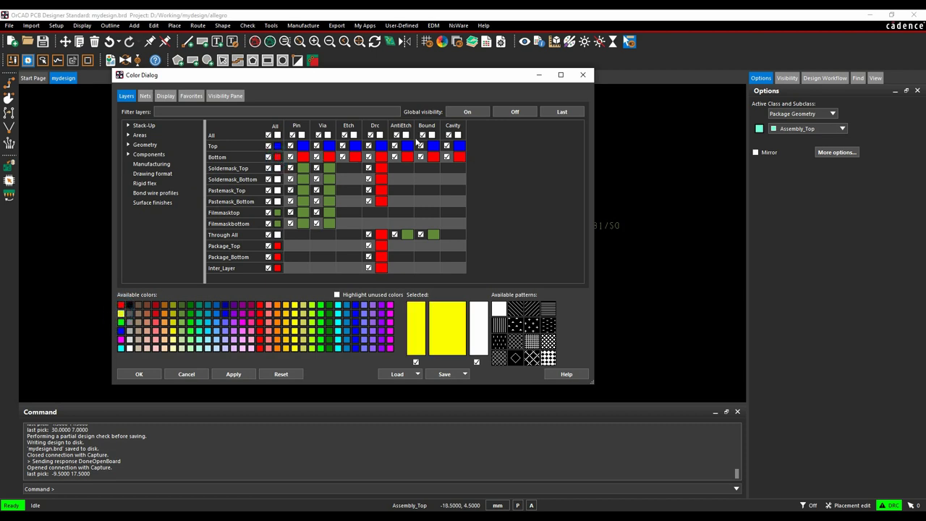
click(380, 135)
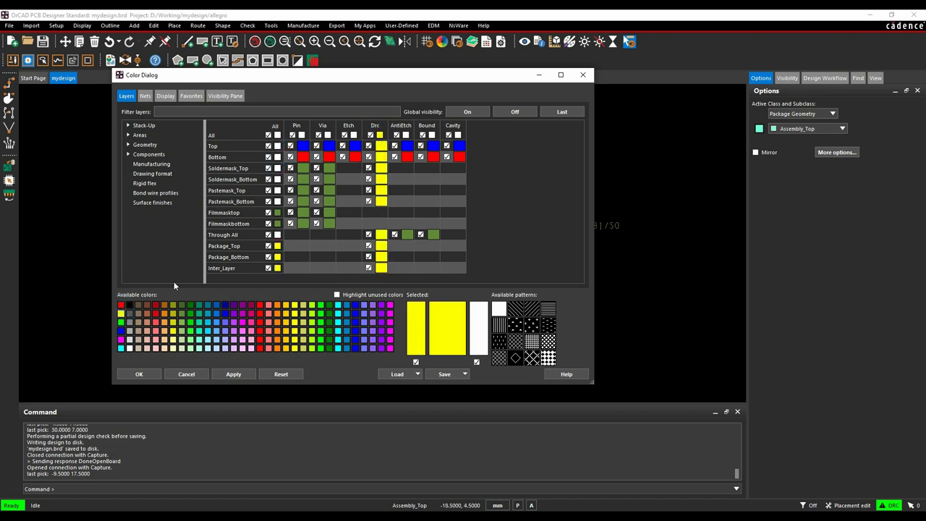
Color the Silkscreen_Top subclass bright green for both package geometry and board geometry
click(151, 145)
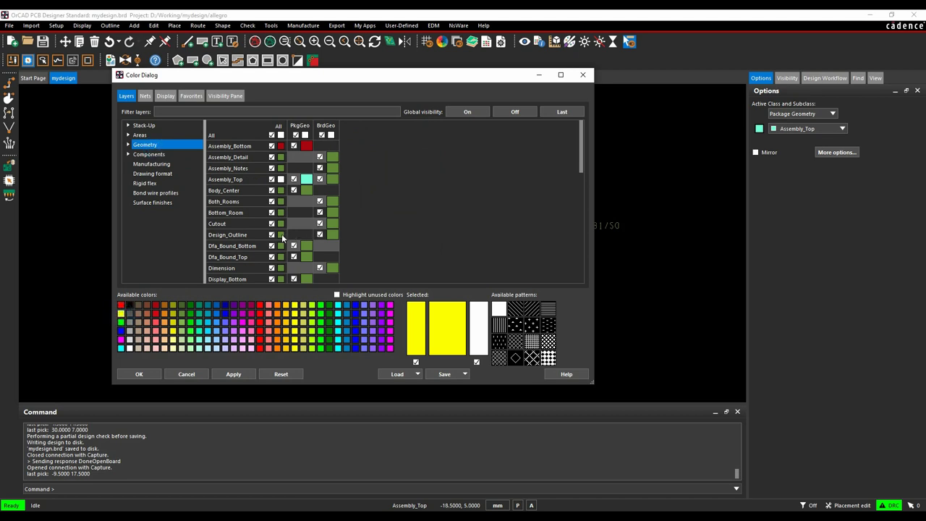
click(281, 235)
scroll(301, 210, down, 8)
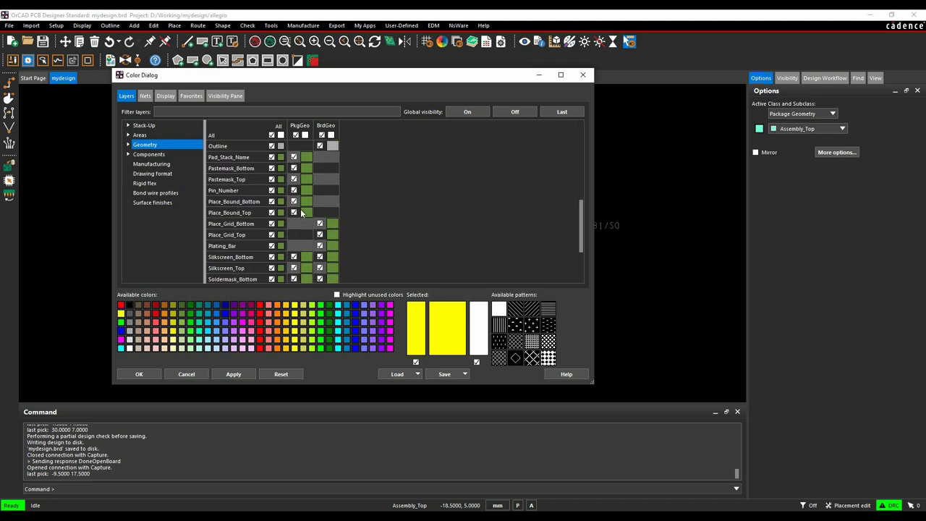
click(191, 321)
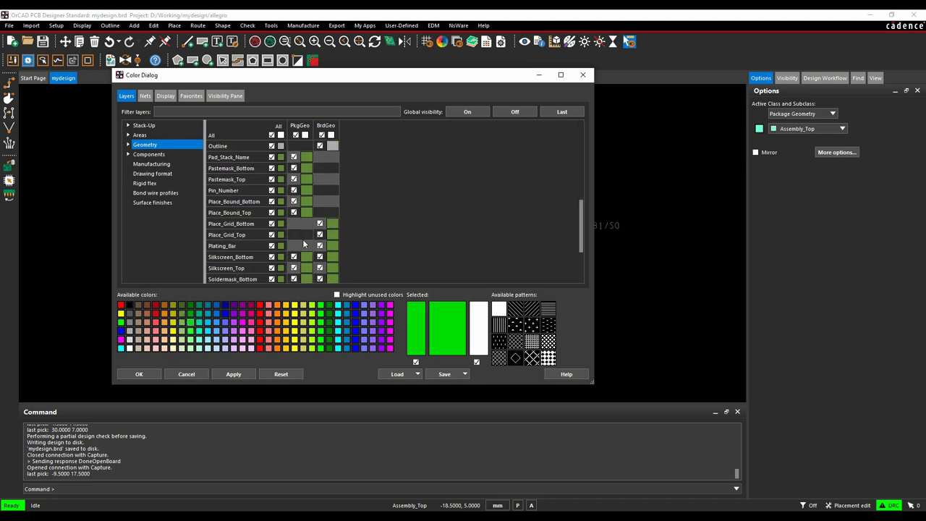
scroll(304, 246, down, 1)
click(281, 235)
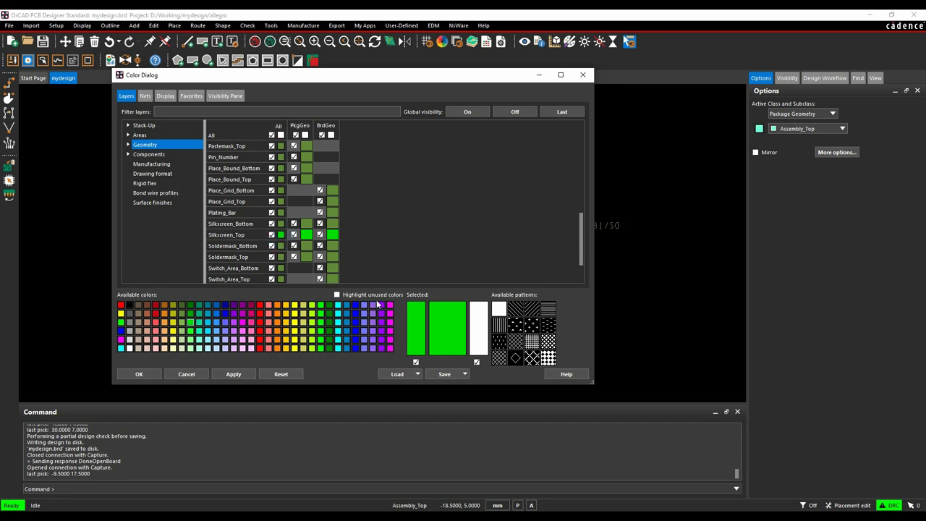
Turn off the visibility of all component text classes on every subclass
click(153, 155)
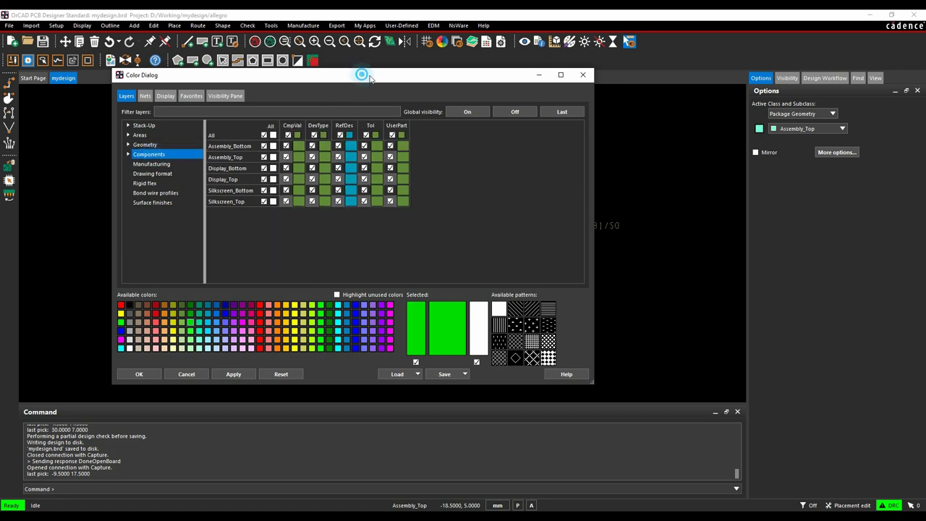
drag(361, 74, 470, 344)
scroll(483, 243, up, 2)
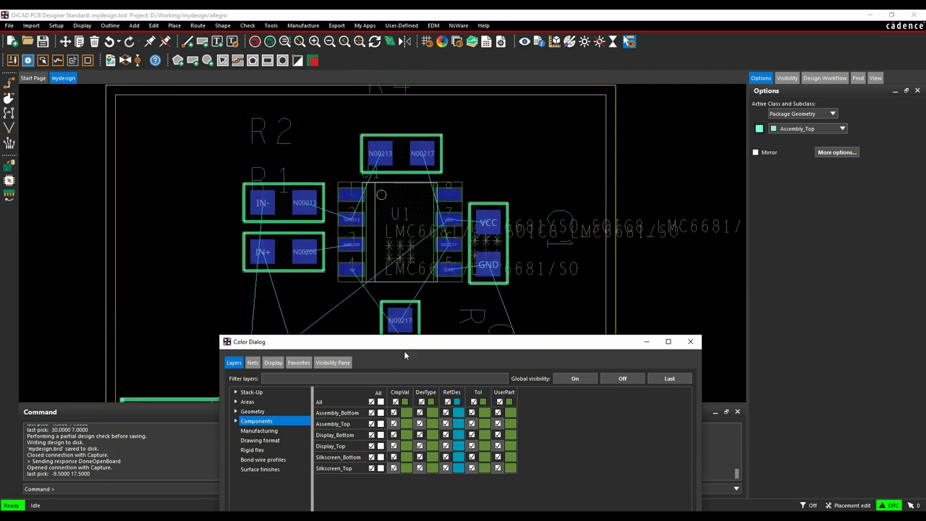
drag(419, 343, 343, 131)
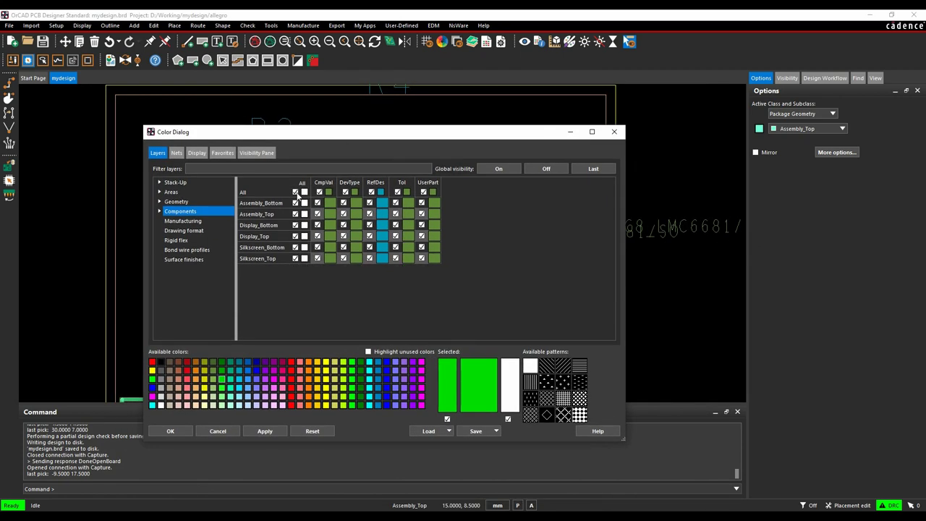
click(295, 192)
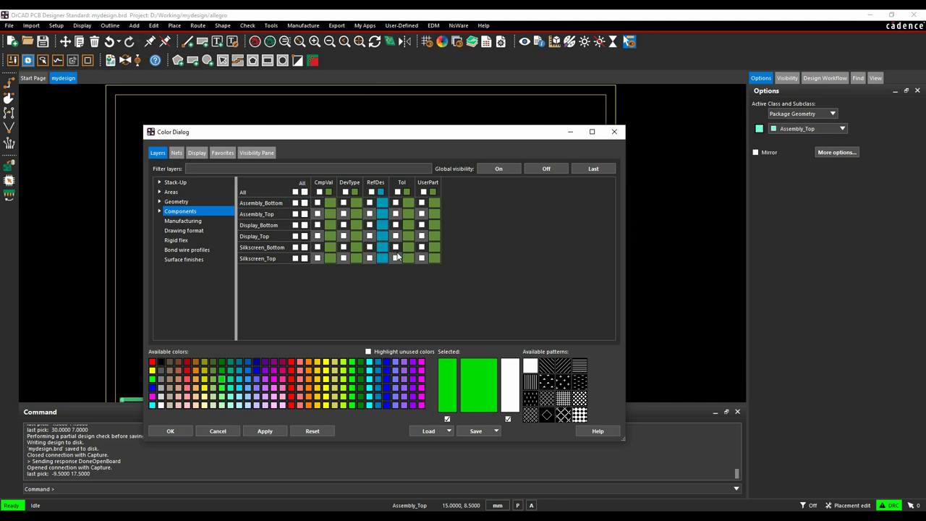
Show only the Silkscreen_Top reference designators, color them green, and apply the color settings
click(369, 259)
click(381, 259)
click(265, 430)
drag(386, 142, 386, 115)
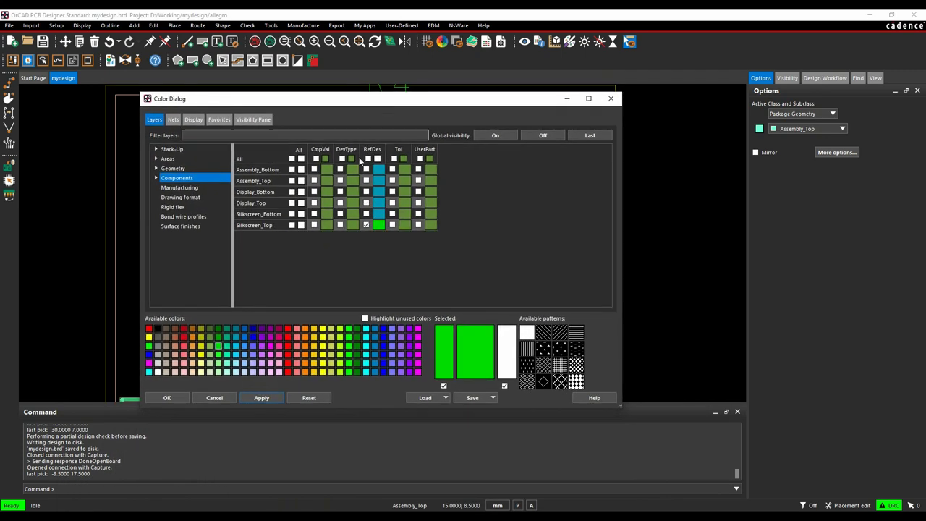
click(167, 398)
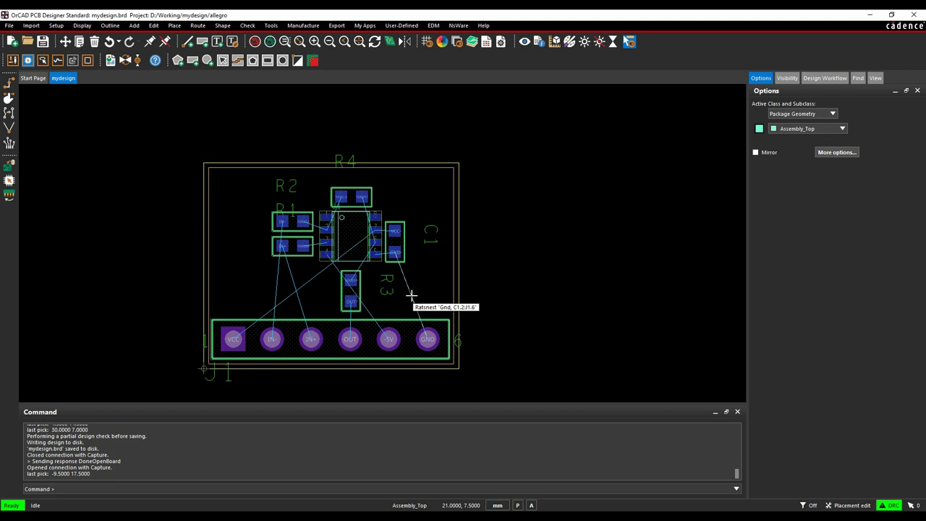
Open the Constraint Manager from the board layout and display the physical constraints of all nets
click(10, 95)
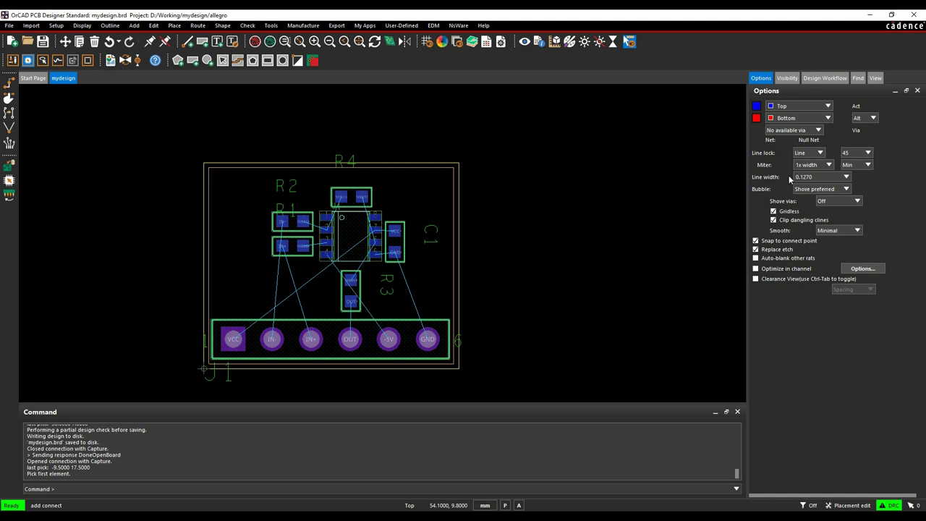
click(61, 30)
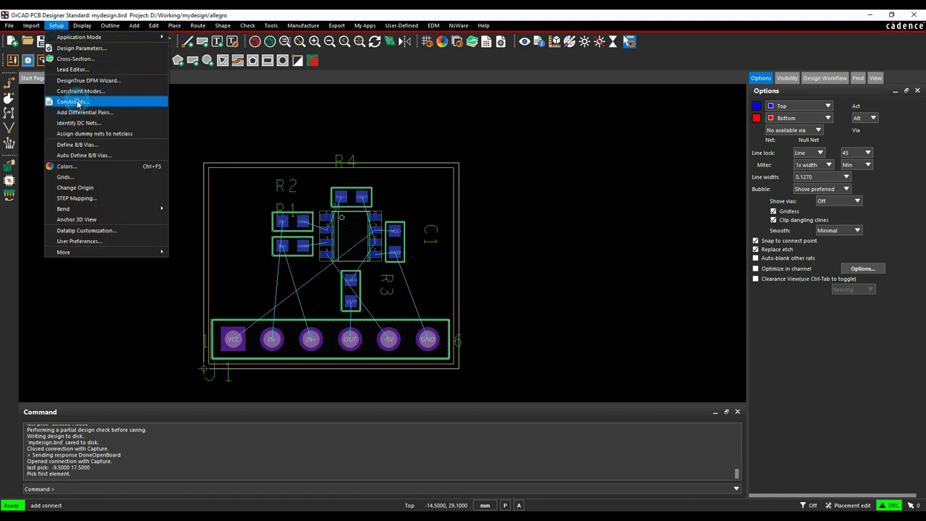
click(77, 105)
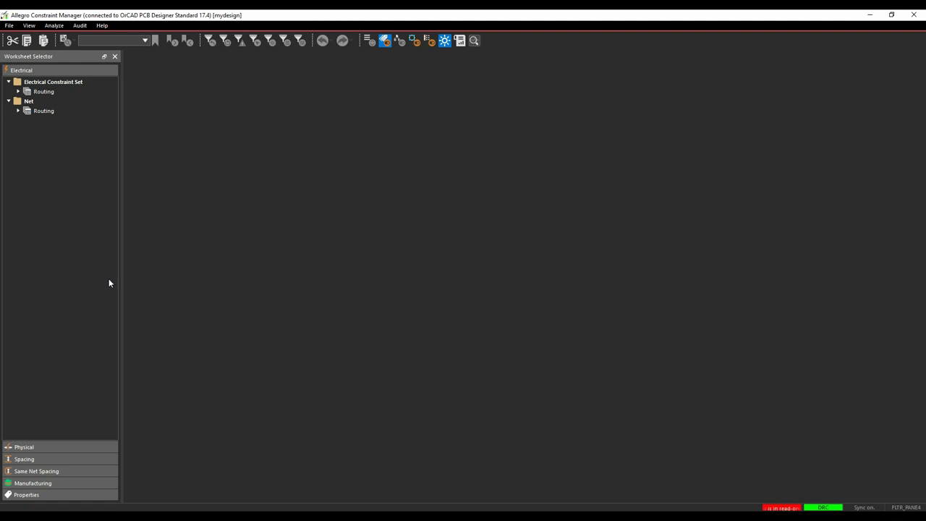
click(34, 450)
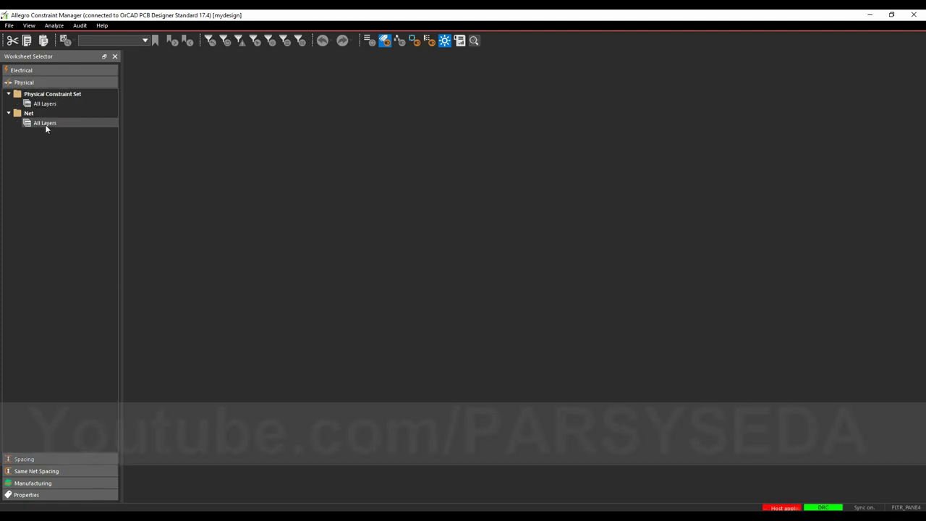
click(44, 123)
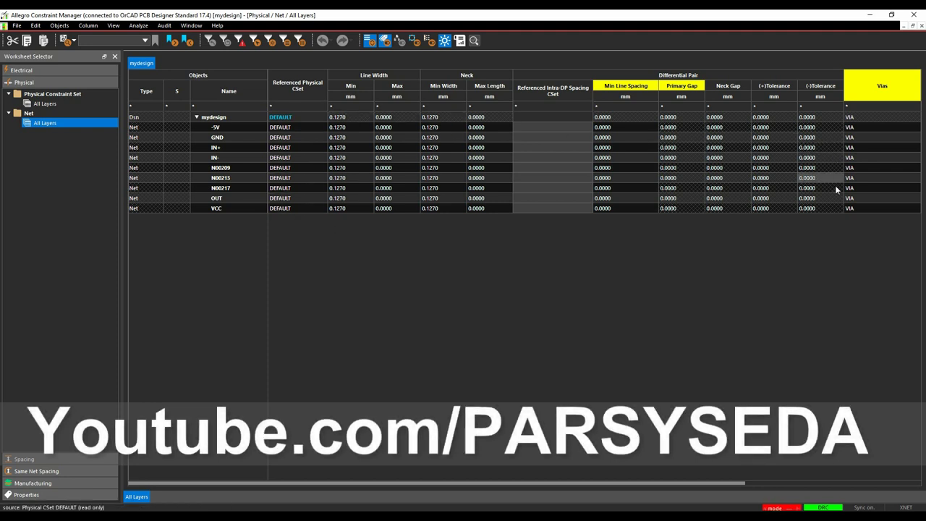
Set the minimum line width of the DEFAULT physical constraint set to 0.3 mm, finishing the active layout command
click(46, 104)
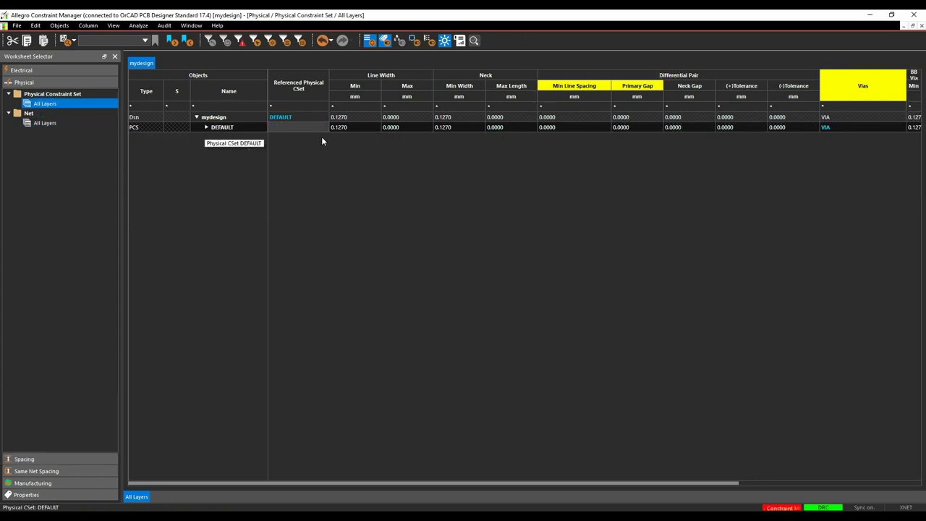
click(364, 129)
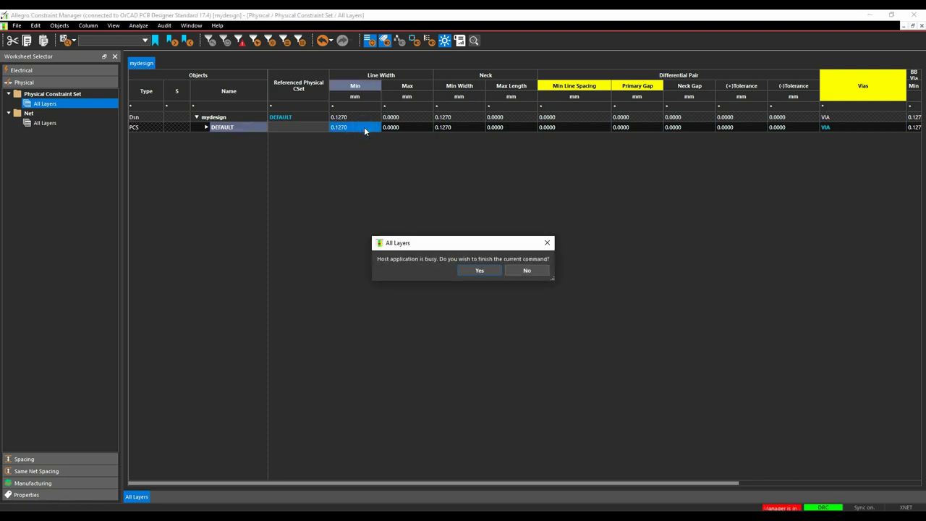
double_click(360, 126)
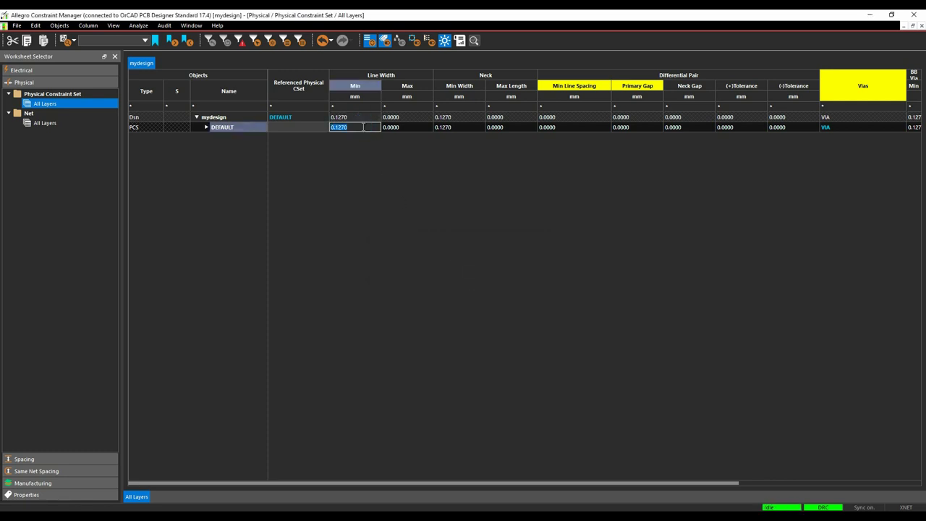
text(0.3)
key(Return)
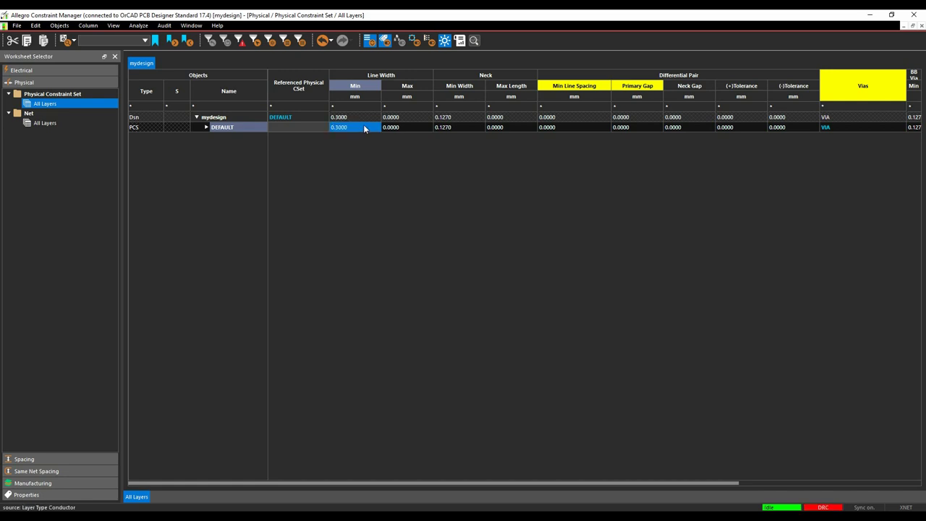
Override the minimum line width of net N00209 with 0.7 mm, and clear that override
click(45, 124)
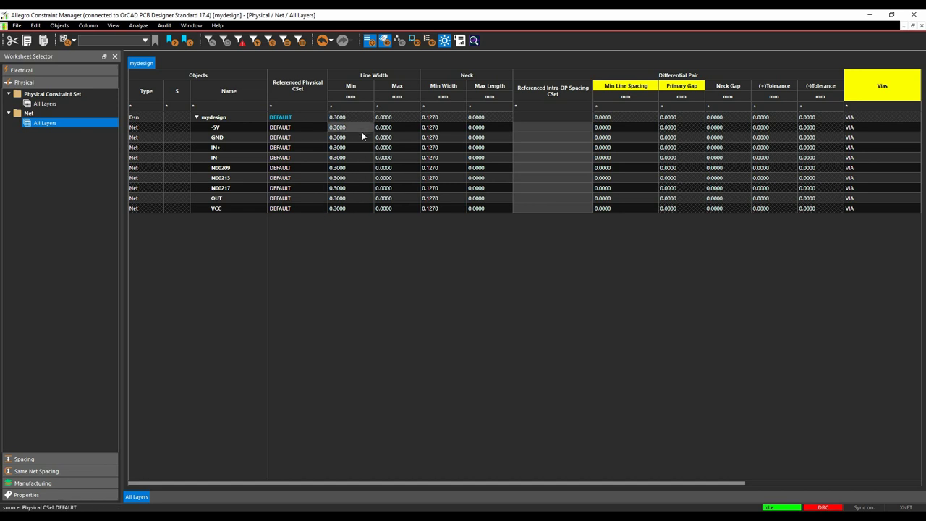
double_click(353, 169)
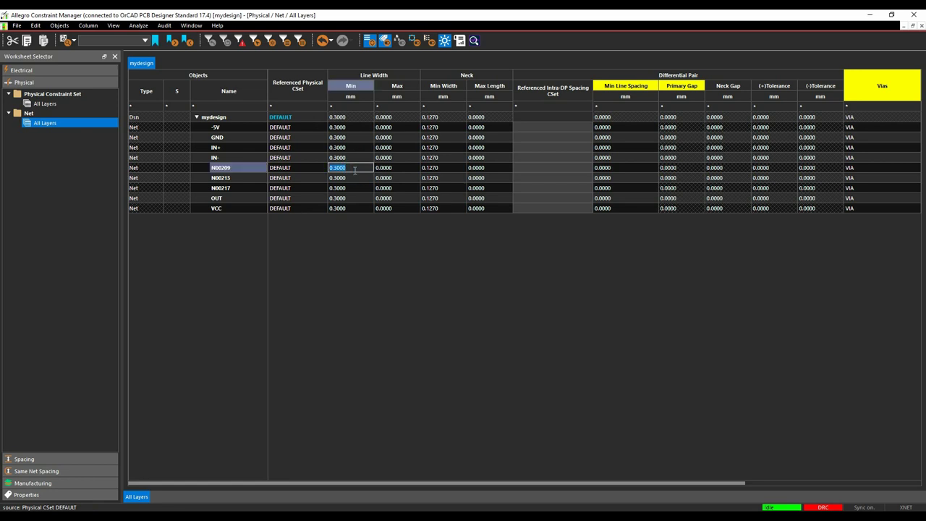
text(0.7)
key(Return)
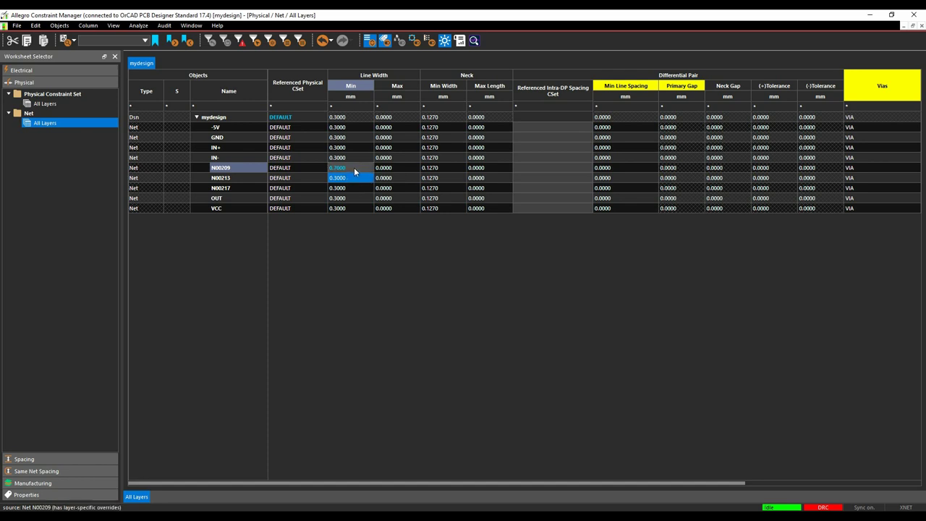
right_click(354, 171)
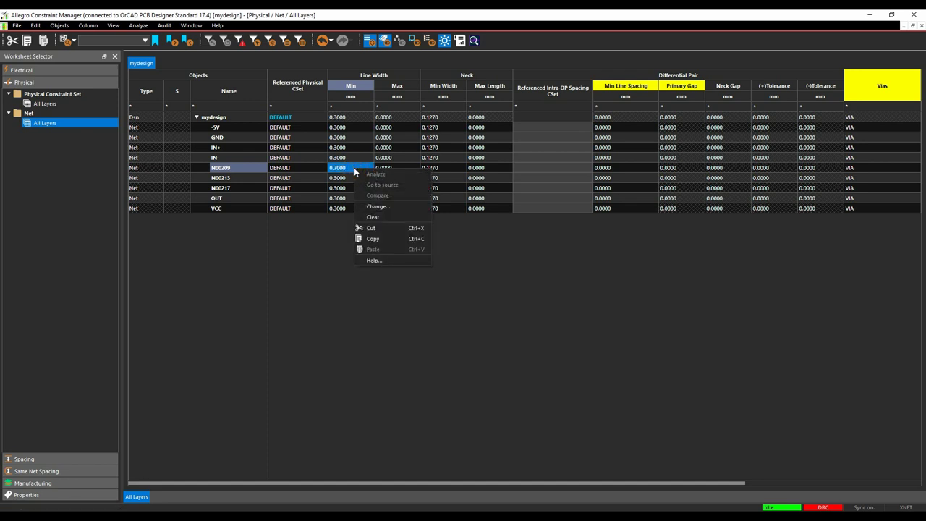
click(383, 219)
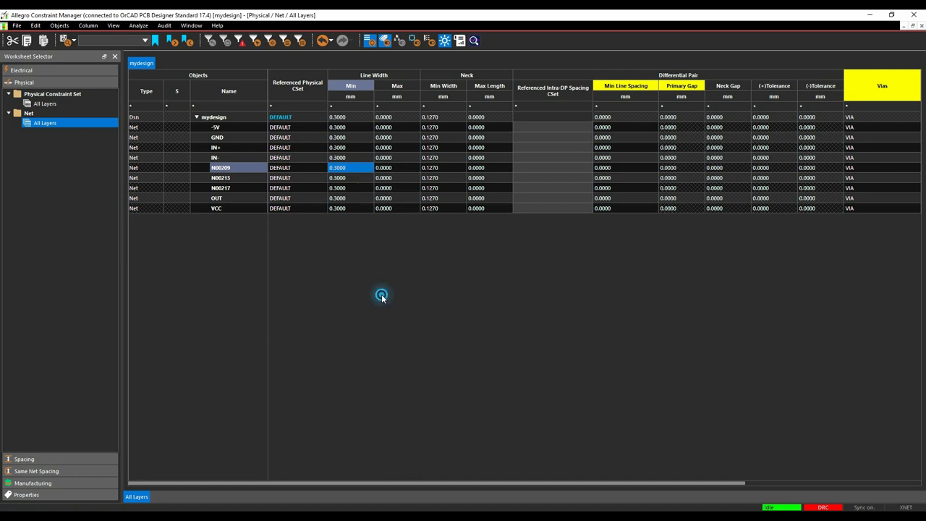
Create a physical constraint set named power, copied from the DEFAULT set
click(46, 105)
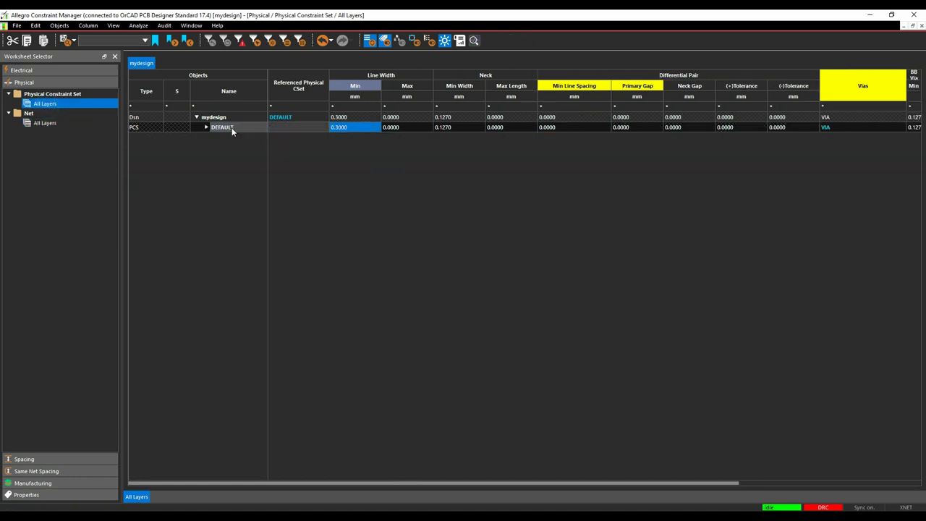
right_click(234, 128)
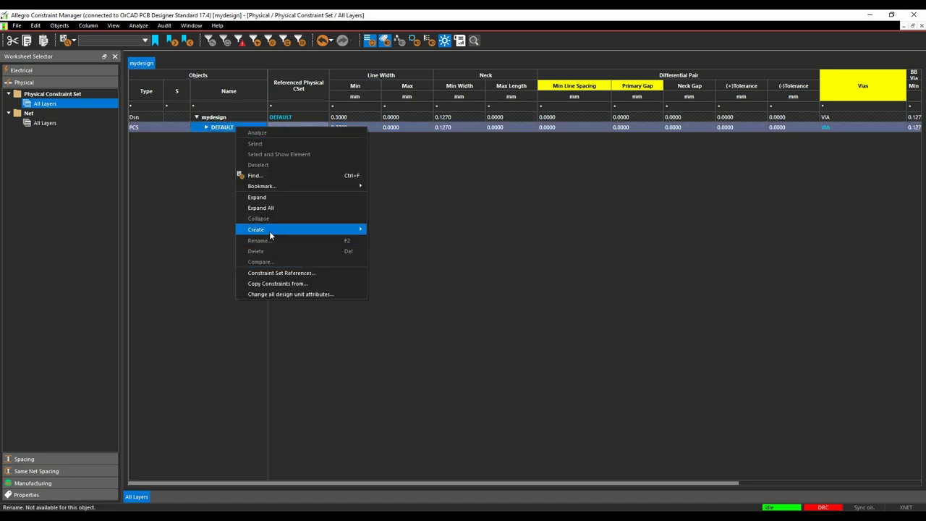
mouse_move(269, 230)
click(382, 231)
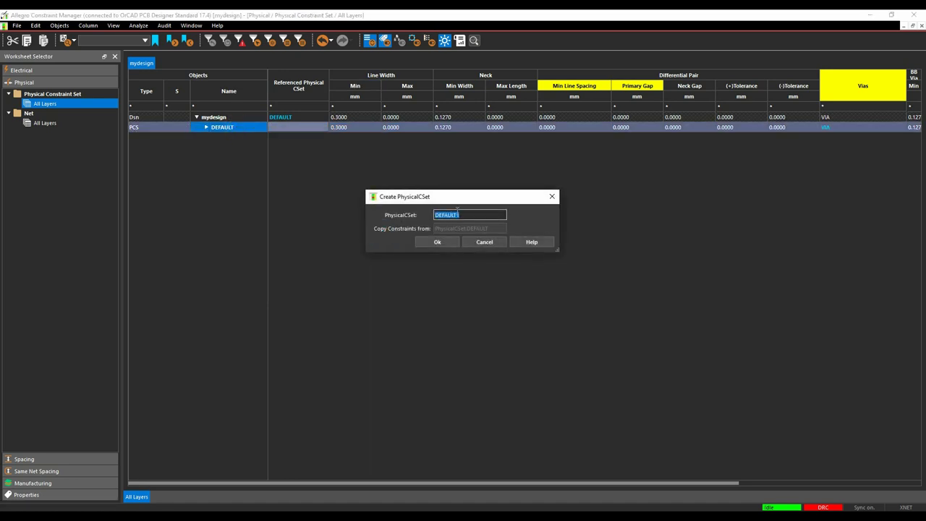
text(power)
key(Return)
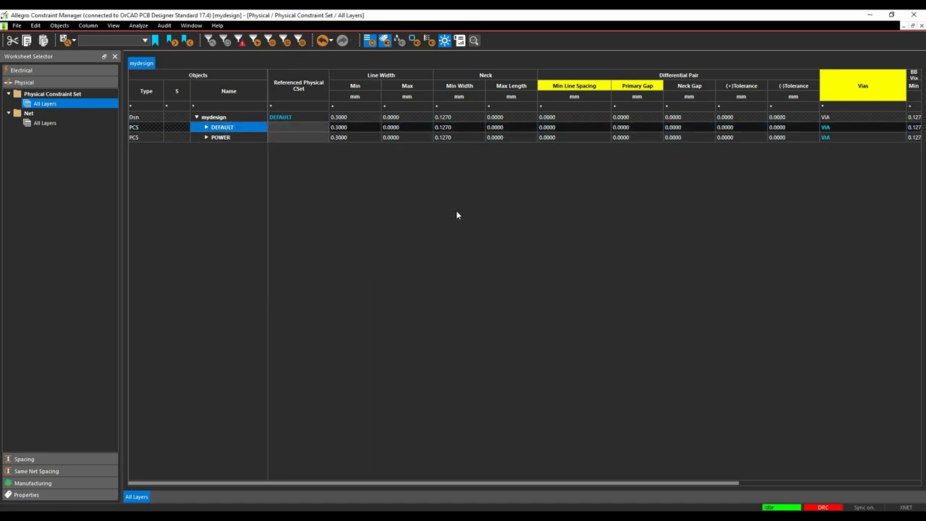
Set the minimum line width of the POWER constraint set to 0.6 mm
double_click(357, 139)
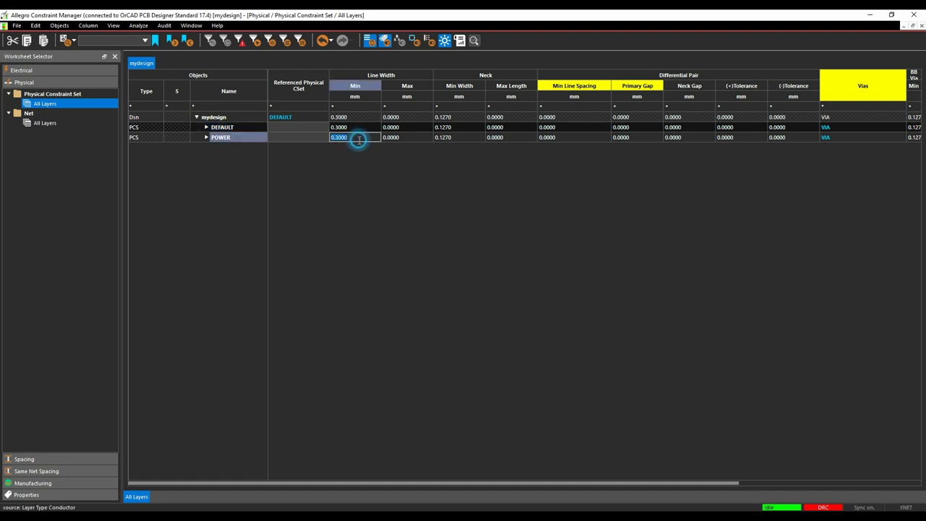
text(0.6)
key(Return)
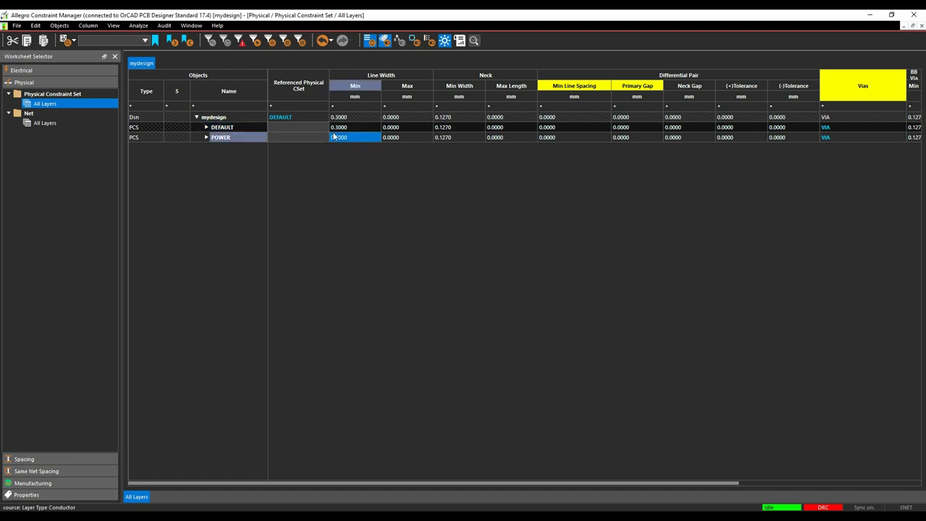
Create another physical constraint set named diff, copied from the POWER set
right_click(241, 137)
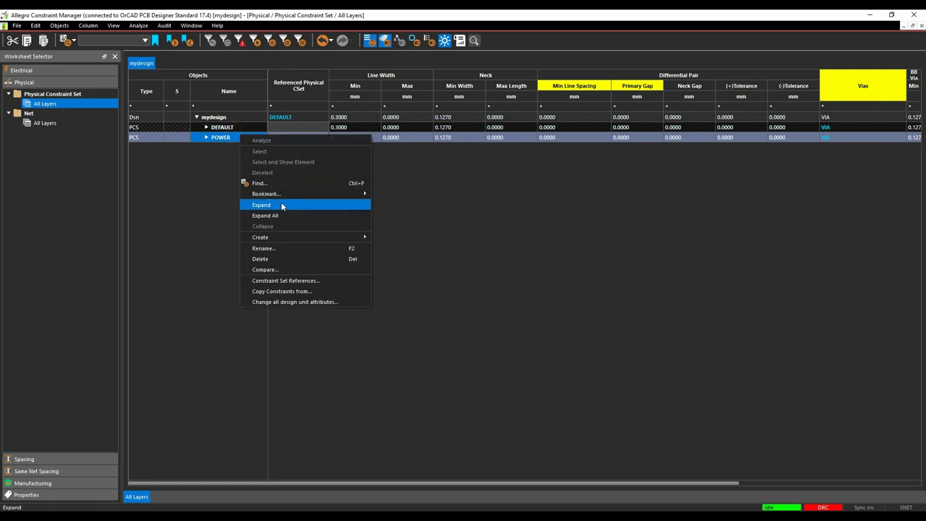
mouse_move(260, 238)
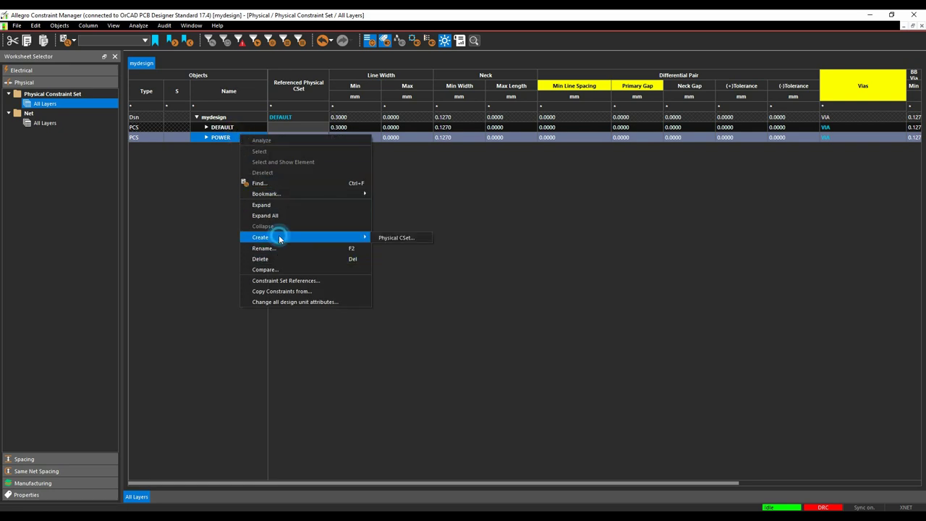
click(416, 240)
text(diff)
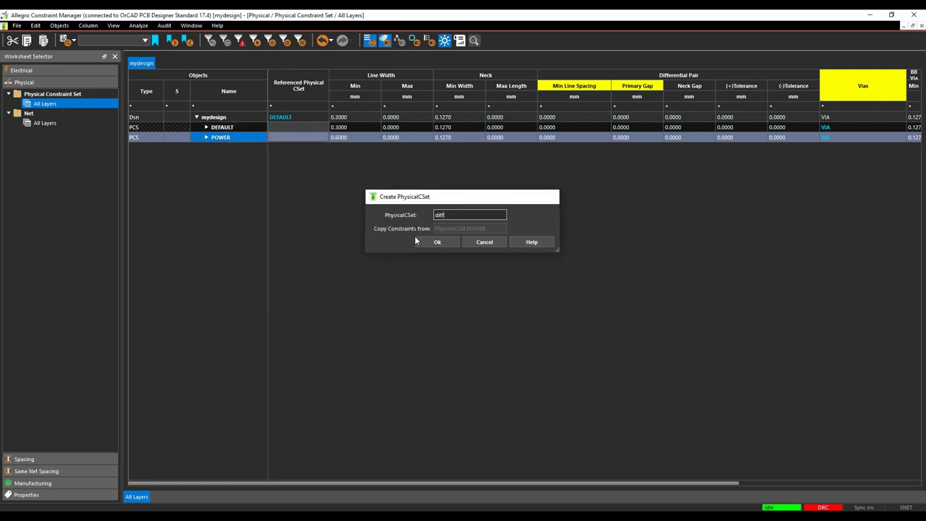
key(Return)
Set the minimum line width of the DIFF constraint set to 0.25 mm
click(366, 137)
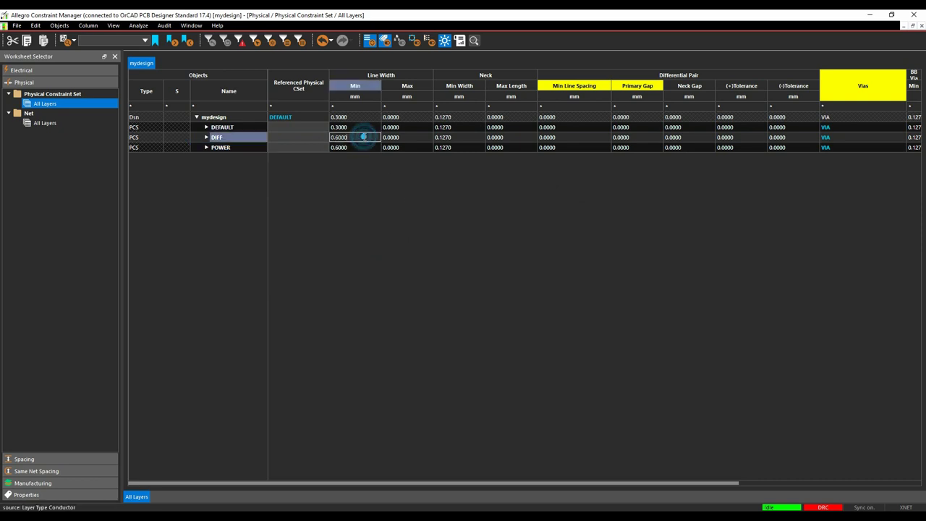
click(366, 137)
text(0.2)
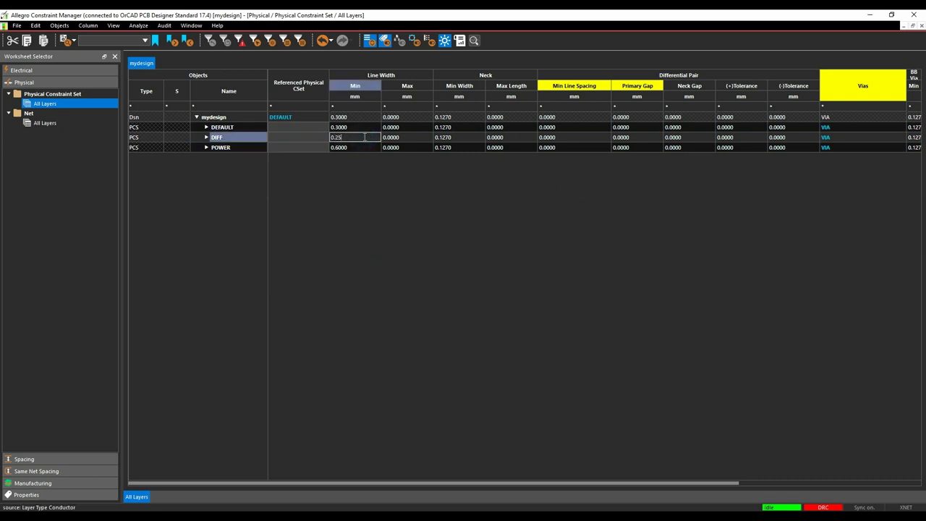
text(5)
key(Return)
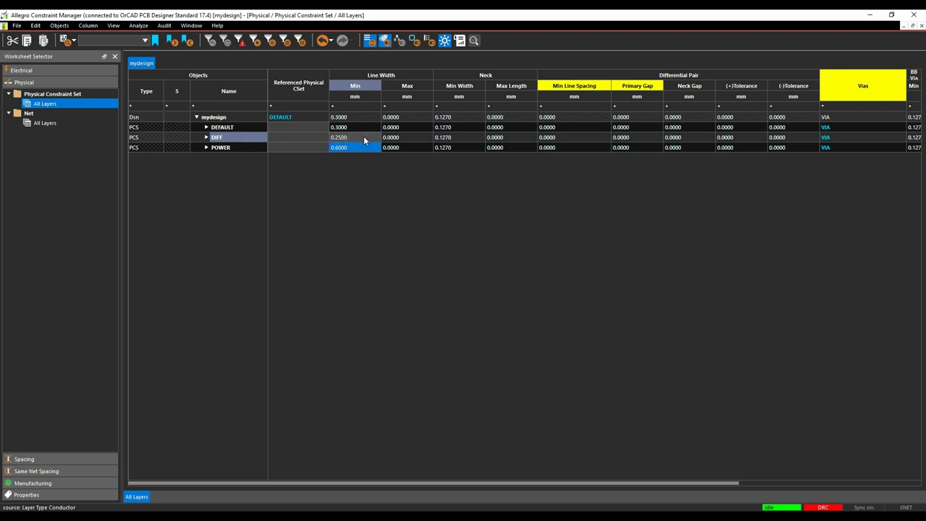
Set the DIFF constraint set's differential pair primary gap to 0.25 mm and its plus and minus tolerances to 0.05 mm each
click(639, 137)
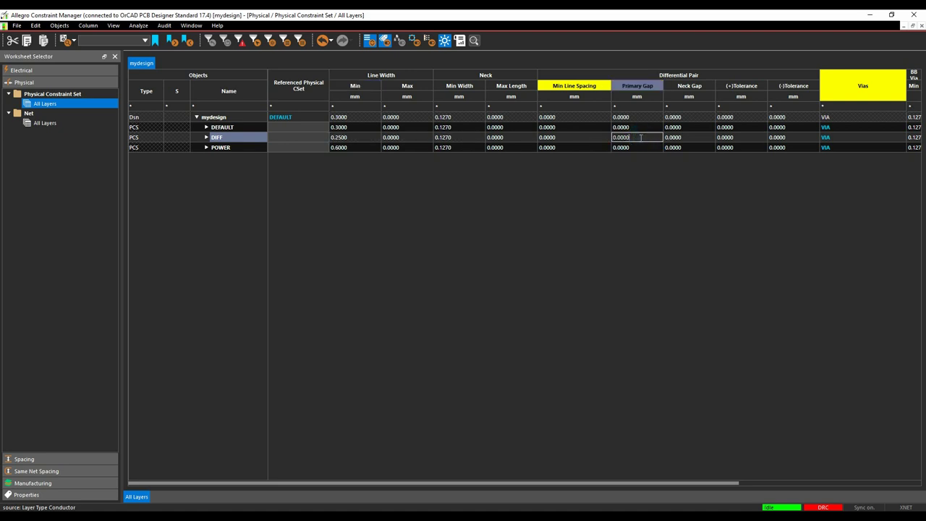
key(BackSpace)
click(739, 137)
text(0.0)
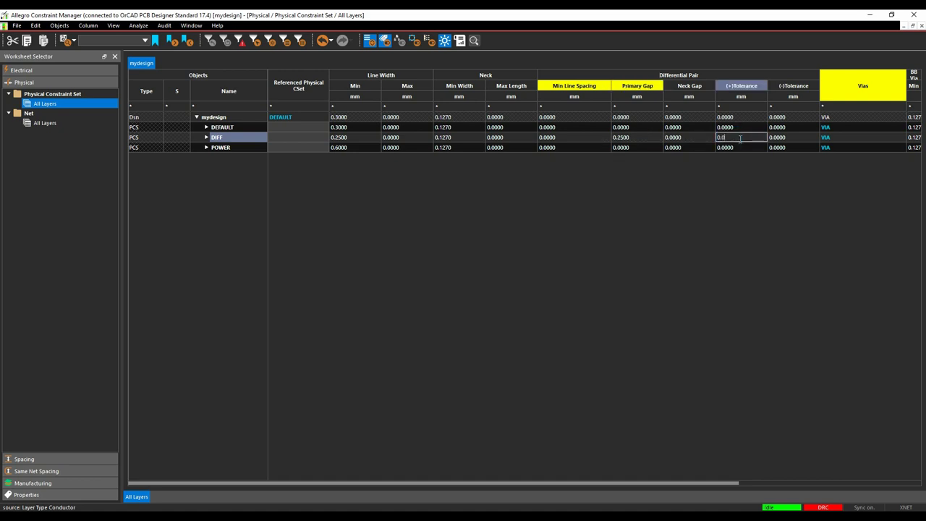
click(803, 137)
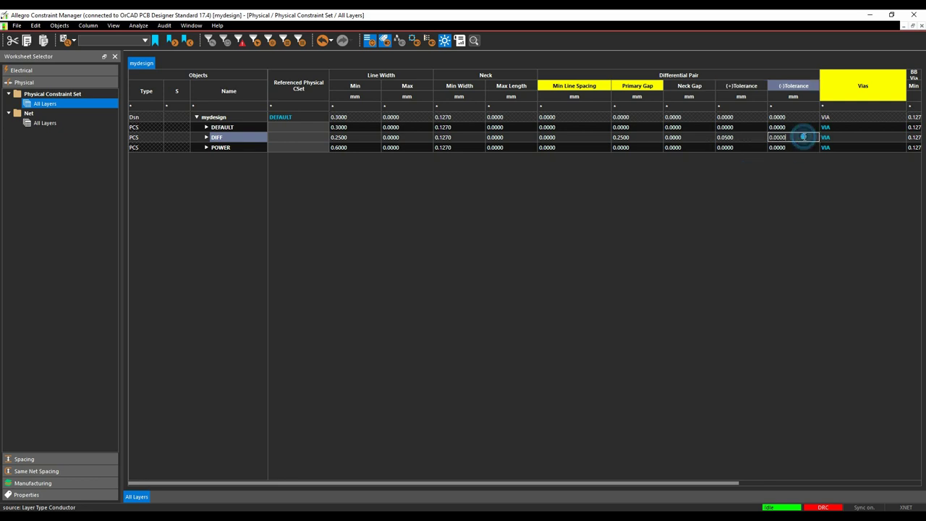
double_click(804, 137)
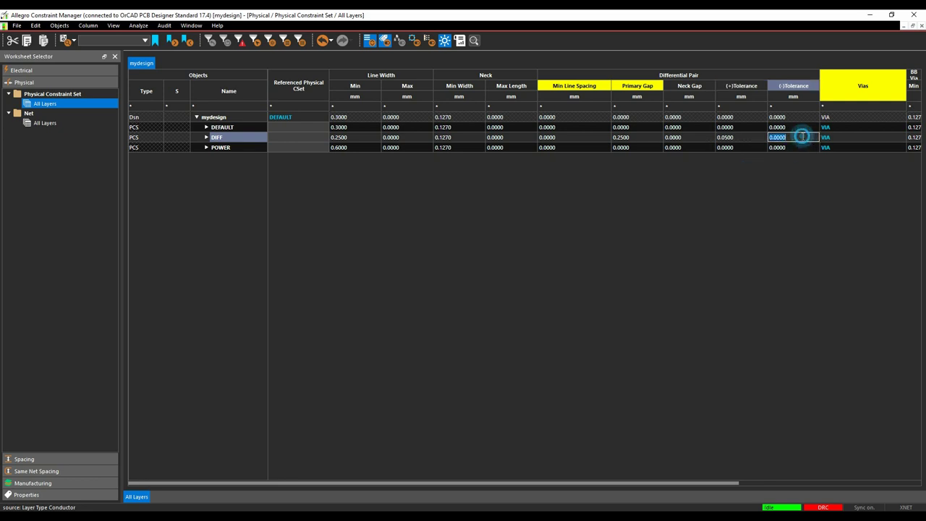
text(0.05)
key(Return)
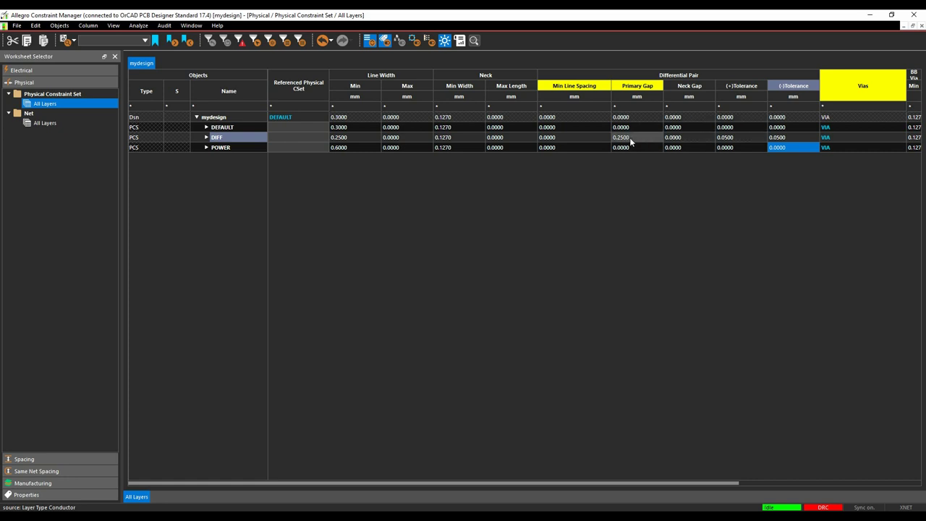
Set the differential pair minimum line spacing of the DIFF constraint set to 0.2 mm
click(580, 137)
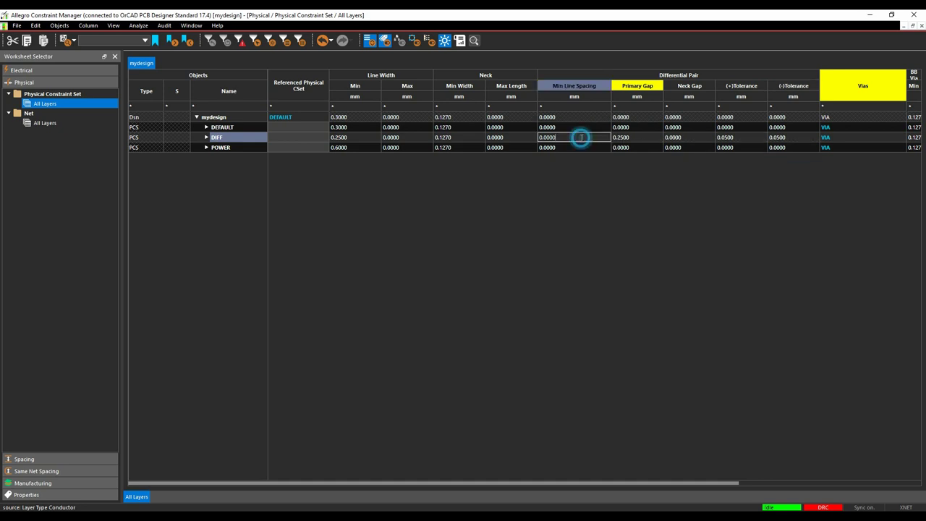
click(580, 137)
text(0.2)
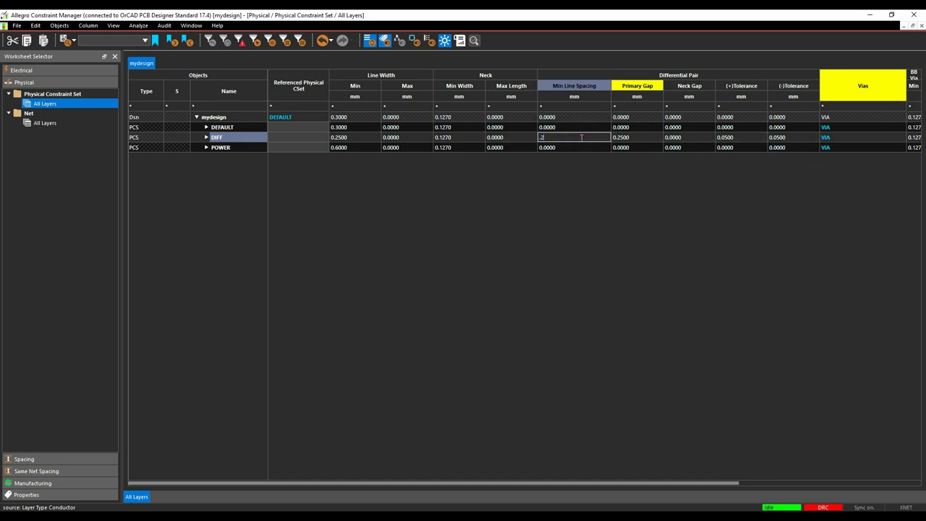
key(Return)
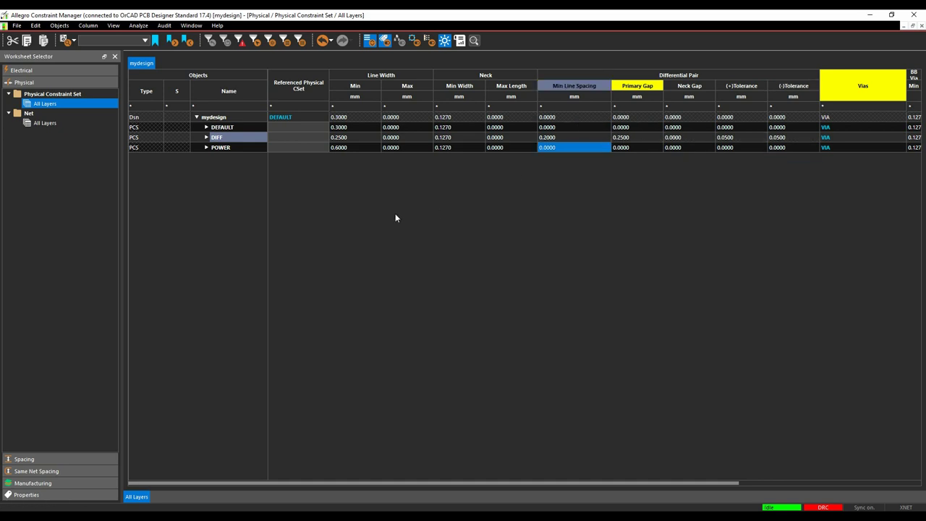
Examine the DIFF set's values on the individual conductor layers, and show the physical constraints of the nets
click(206, 137)
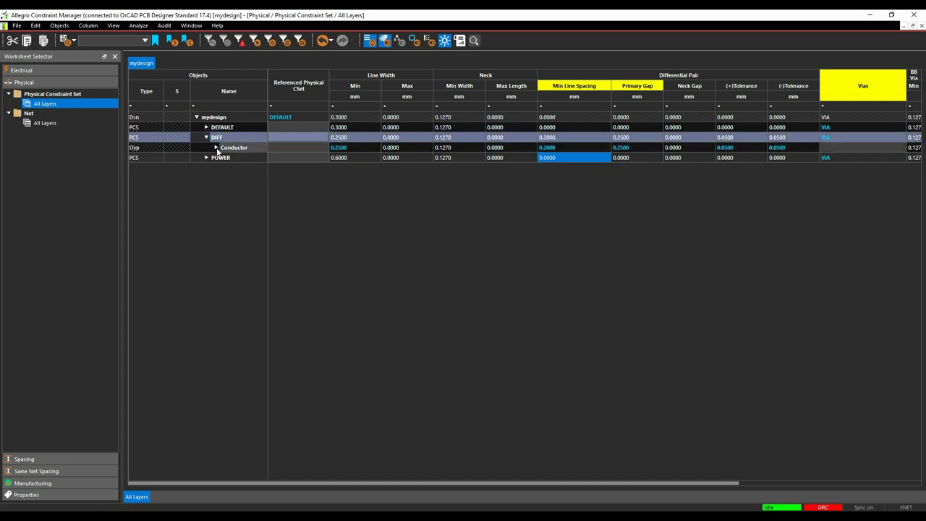
click(216, 148)
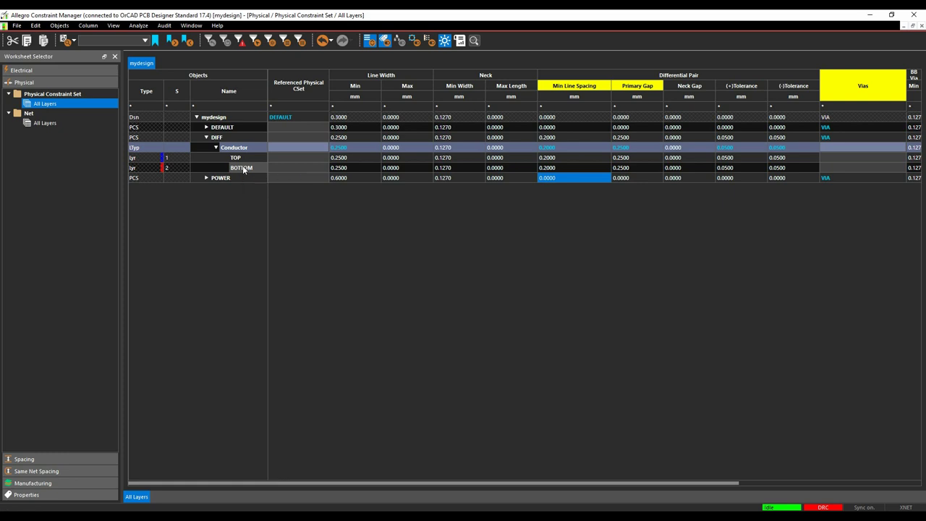
click(206, 137)
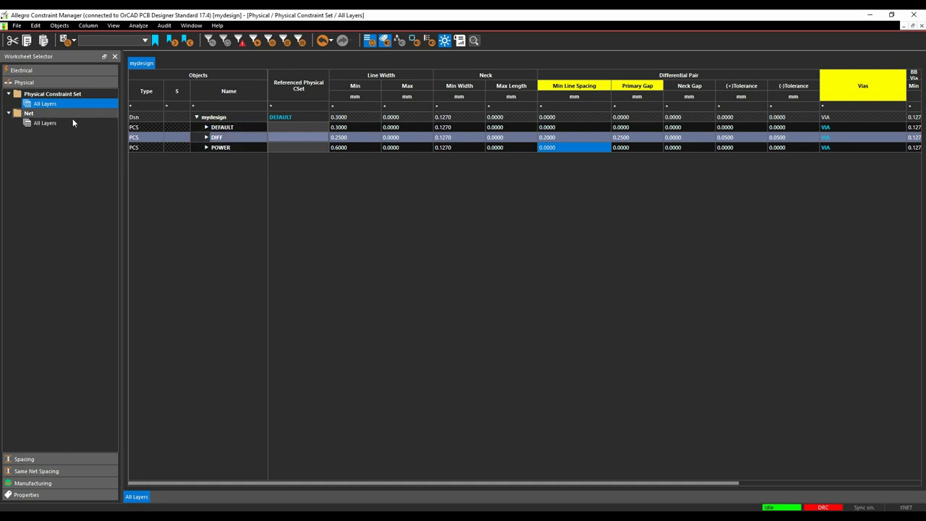
click(50, 126)
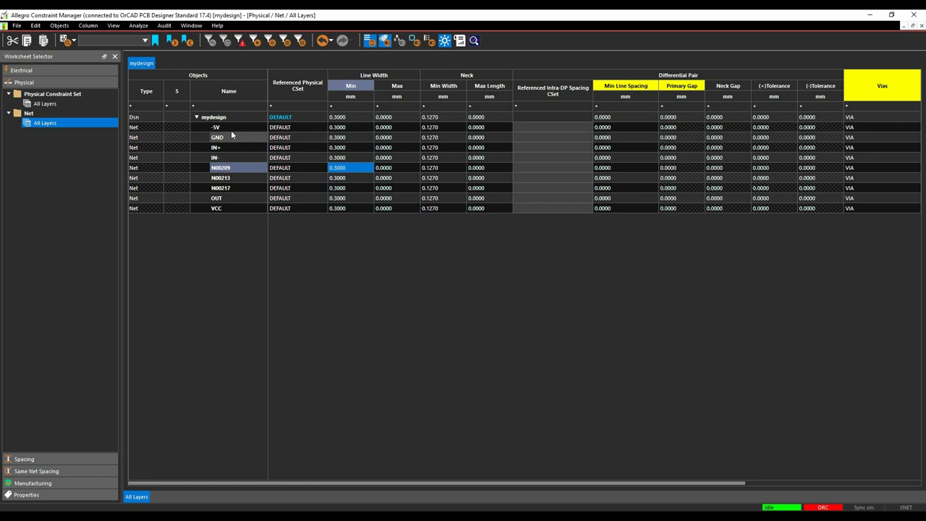
Assign the POWER physical constraint set to net -5V, and clear that assignment
click(314, 128)
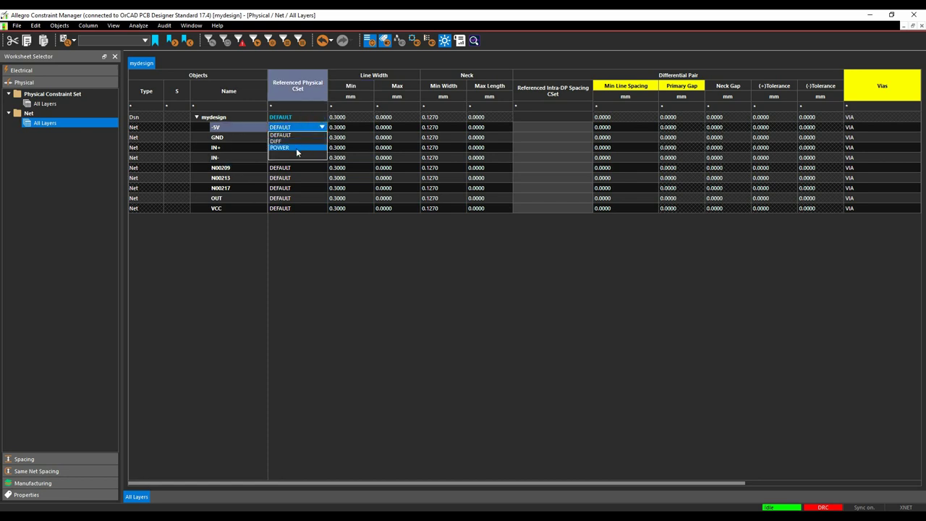
click(296, 147)
click(300, 138)
click(300, 137)
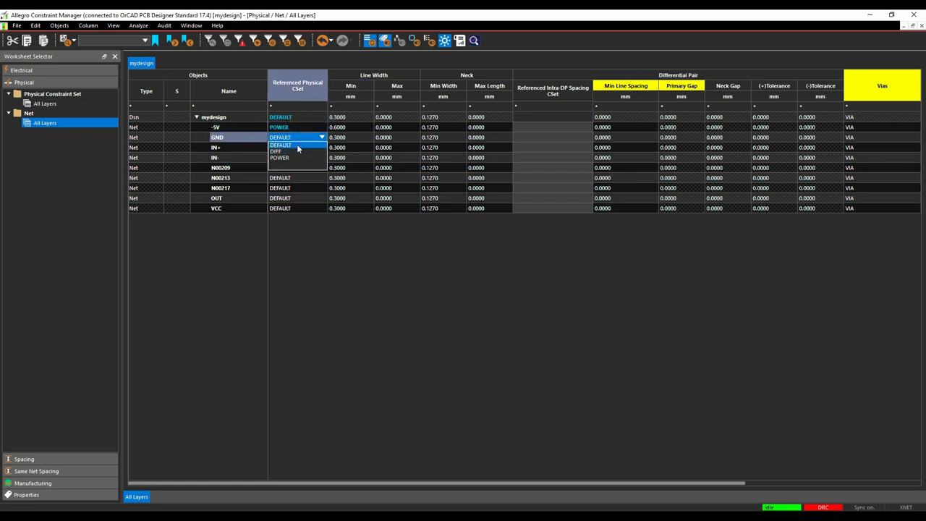
right_click(291, 129)
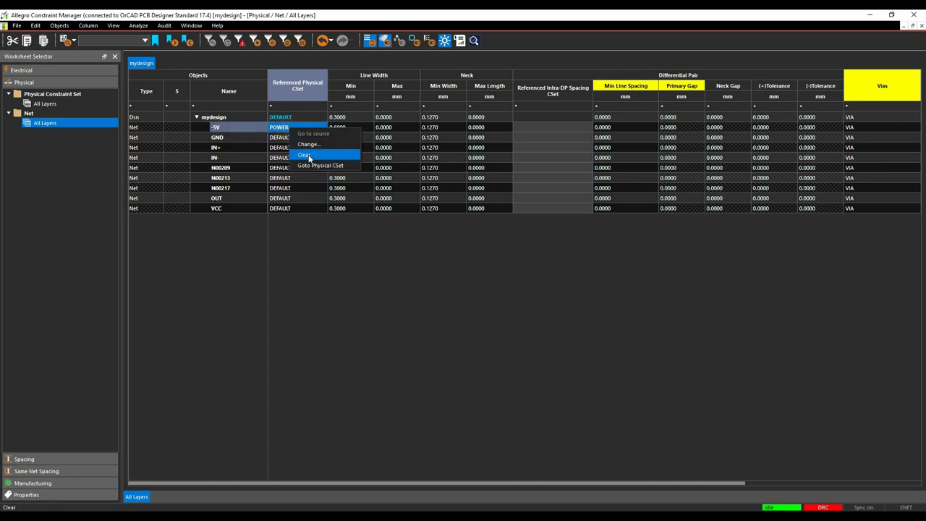
click(307, 155)
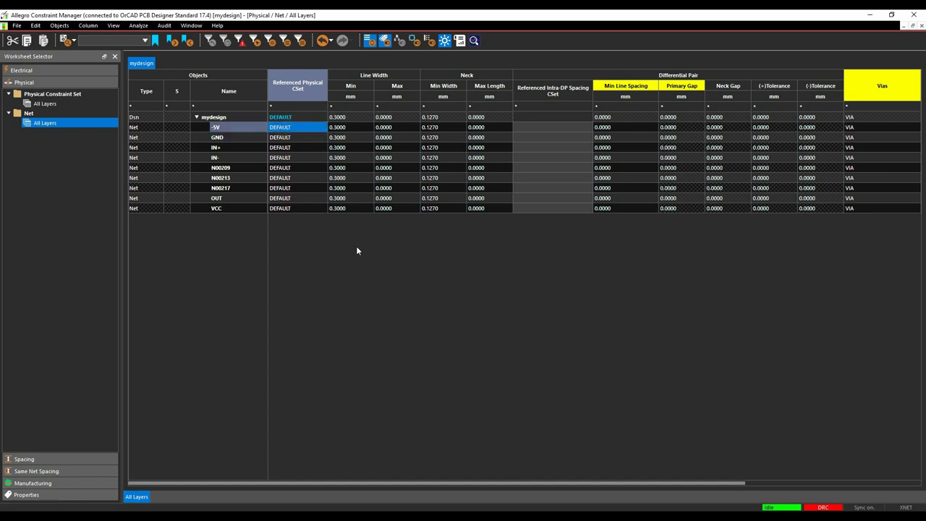
right_click(226, 141)
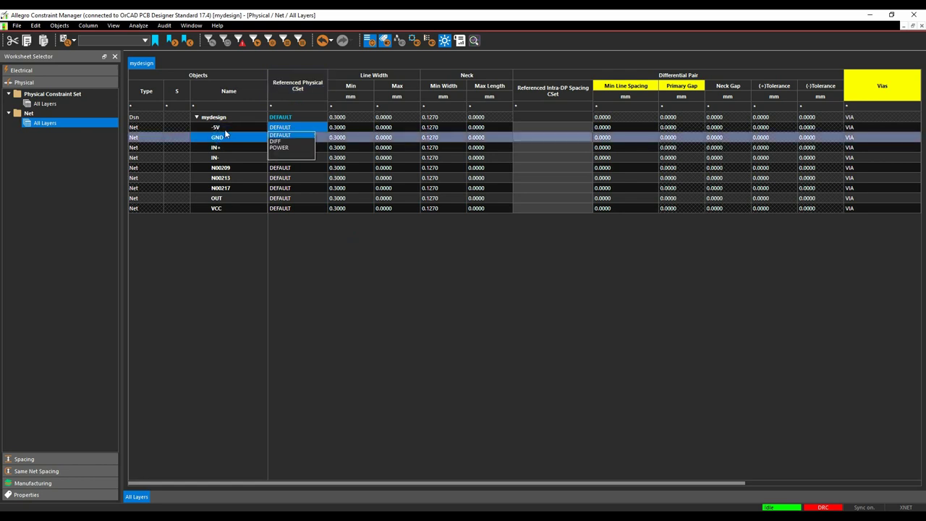
click(226, 129)
ctrl+click(226, 138)
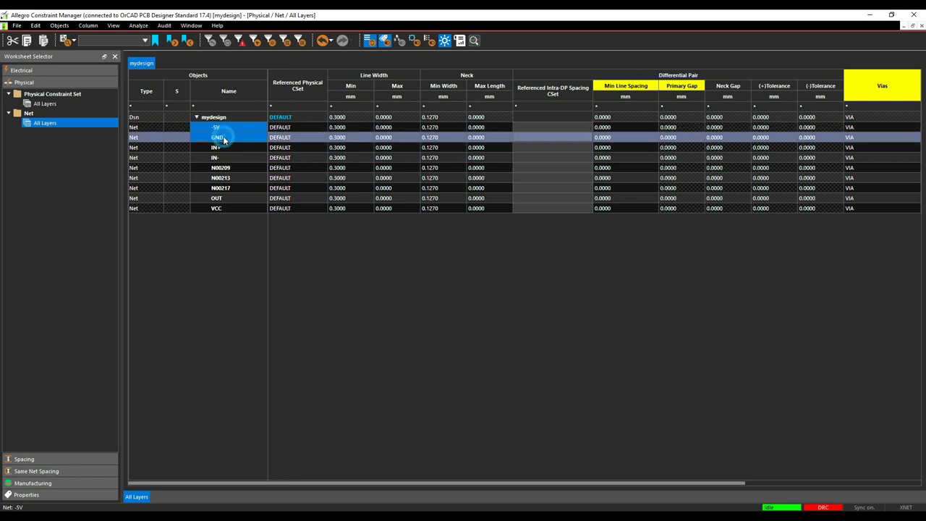
shift+click(230, 210)
click(230, 209)
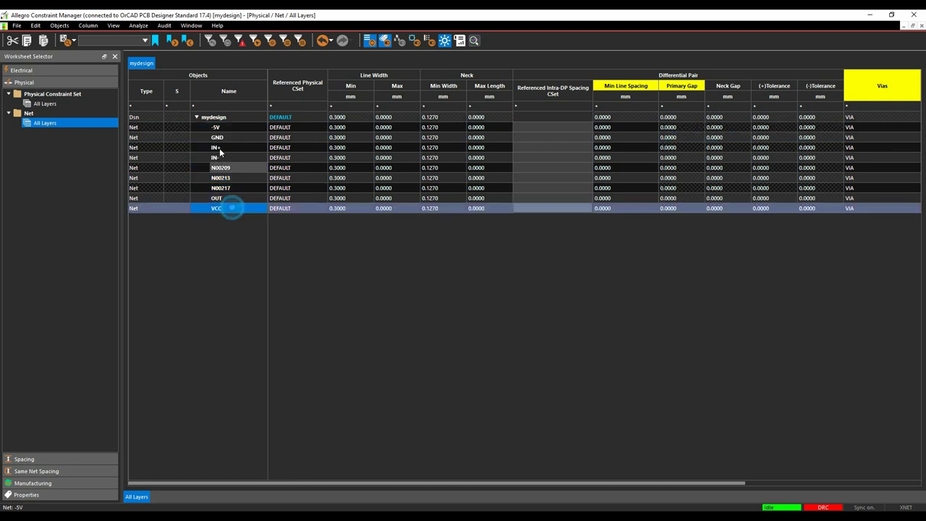
Create a net class named power from nets -5V, GND and VCC, and assign it the POWER physical constraint set
click(222, 129)
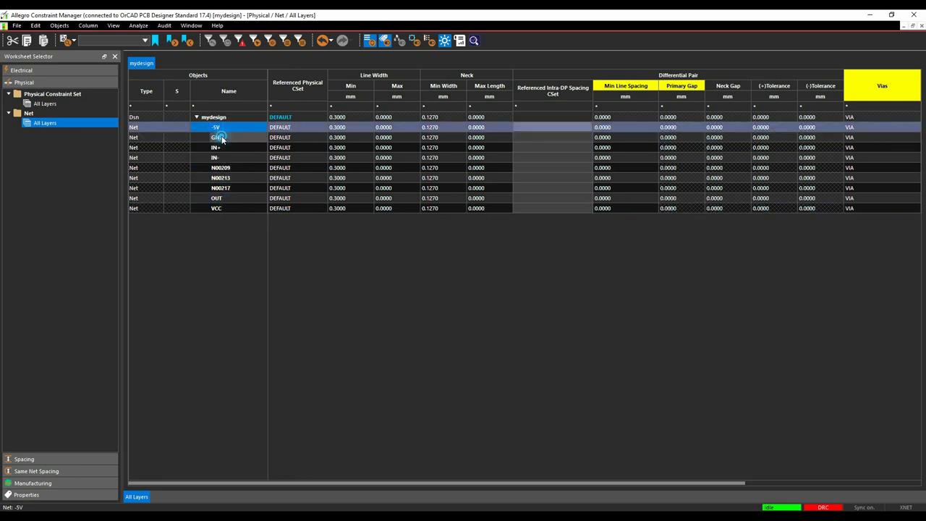
ctrl+click(224, 137)
ctrl+click(225, 209)
right_click(226, 209)
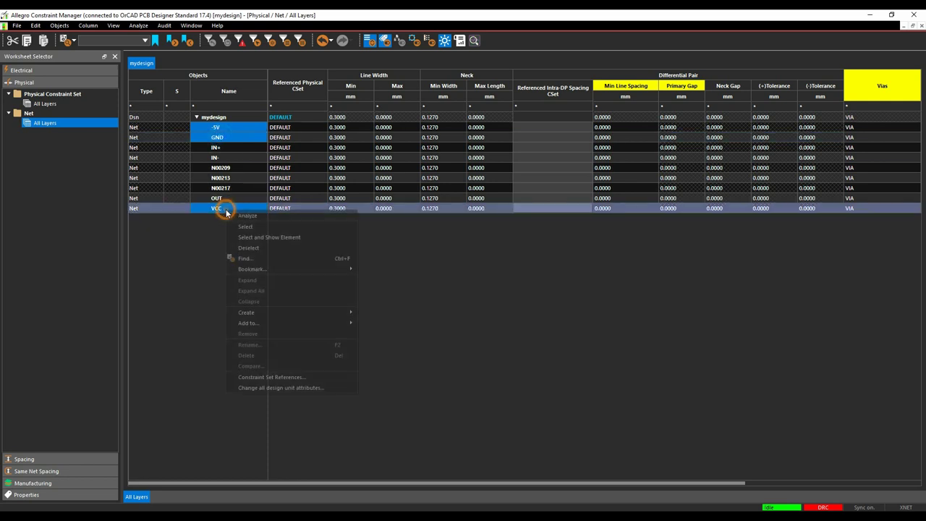
mouse_move(246, 312)
click(368, 312)
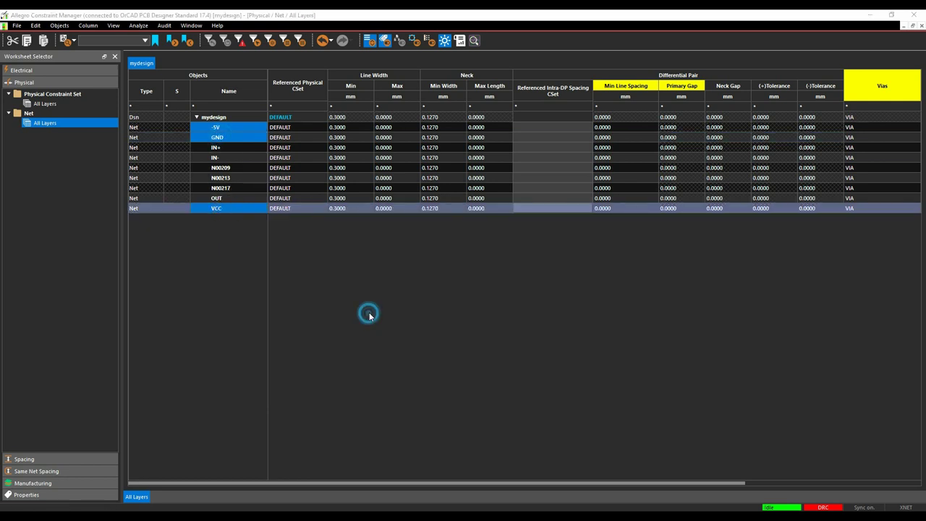
text(power)
key(Return)
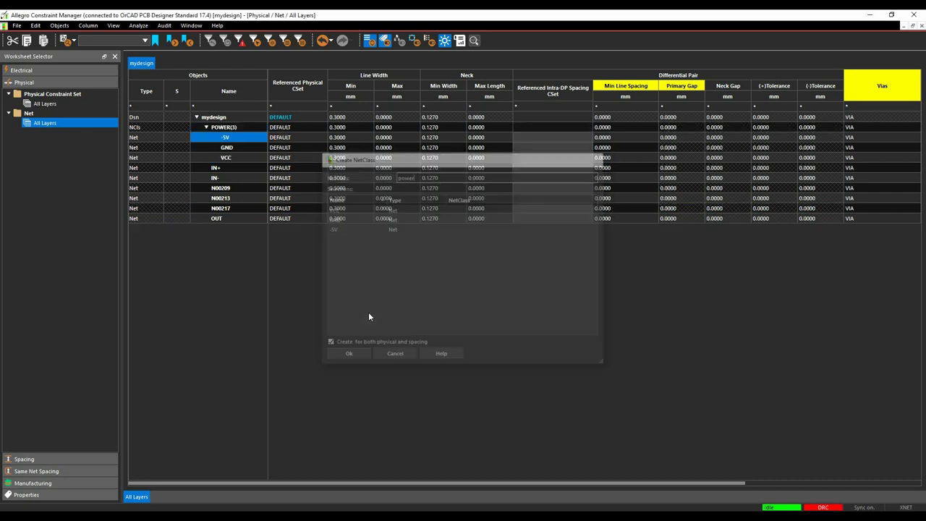
click(293, 128)
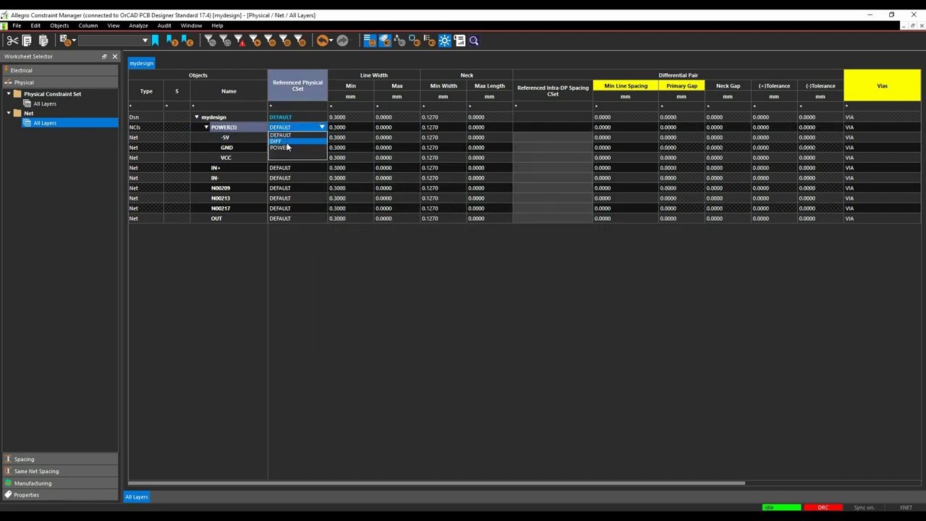
click(279, 148)
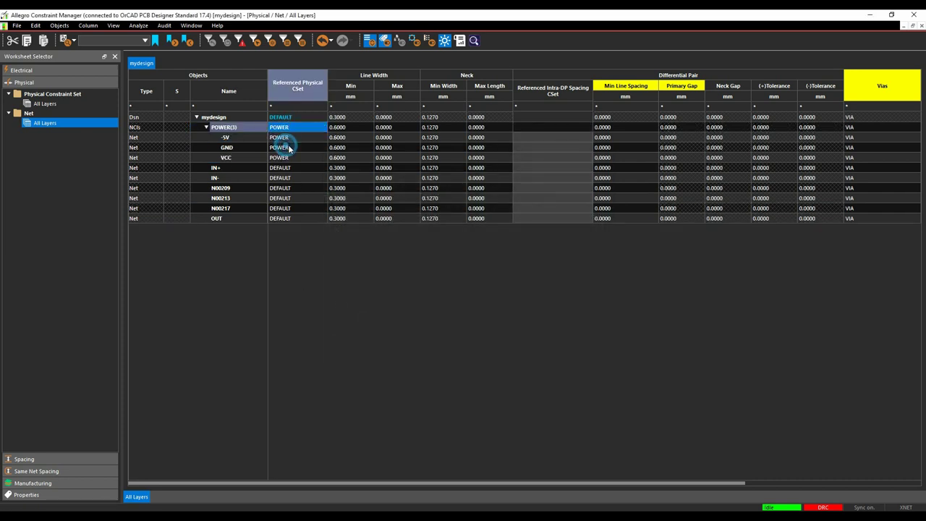
Try to create a differential pair named IN from nets IN+ and IN-
click(221, 167)
ctrl+click(225, 179)
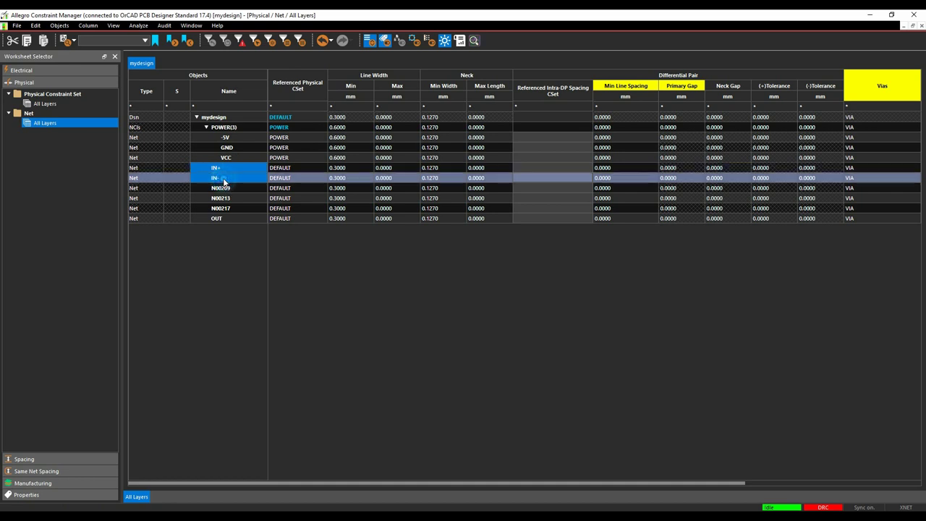
right_click(224, 181)
click(269, 285)
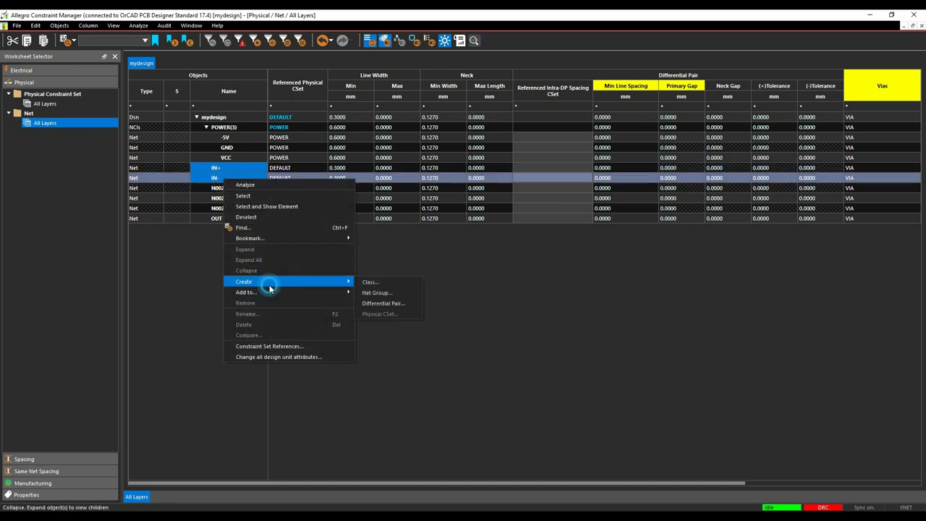
click(382, 303)
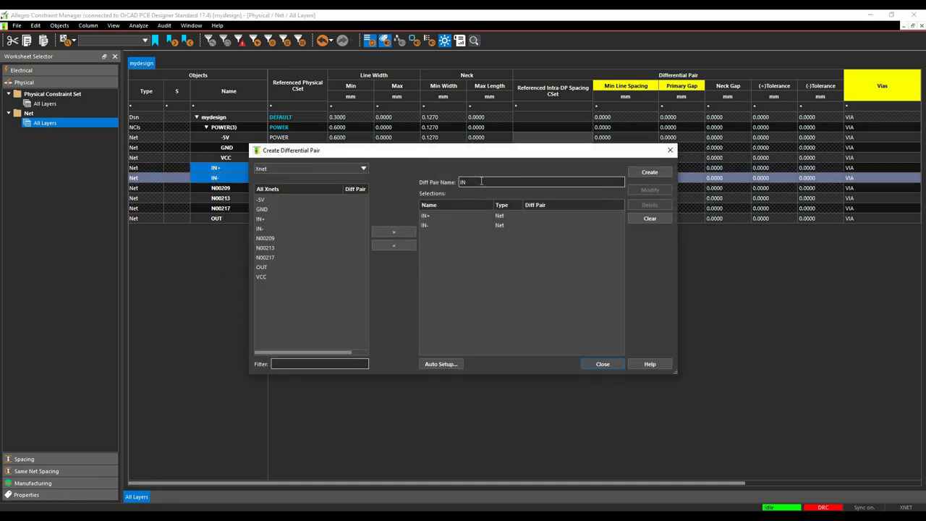
click(461, 182)
text(IN)
key(Return)
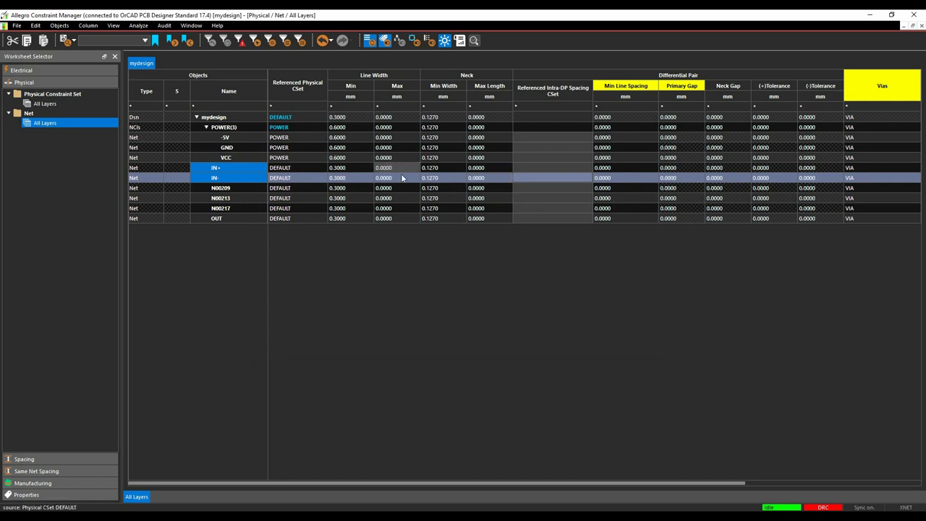
Create a differential pair named DP_IN from nets IN+ and IN-, and assign it the DIFF physical constraint set
right_click(231, 170)
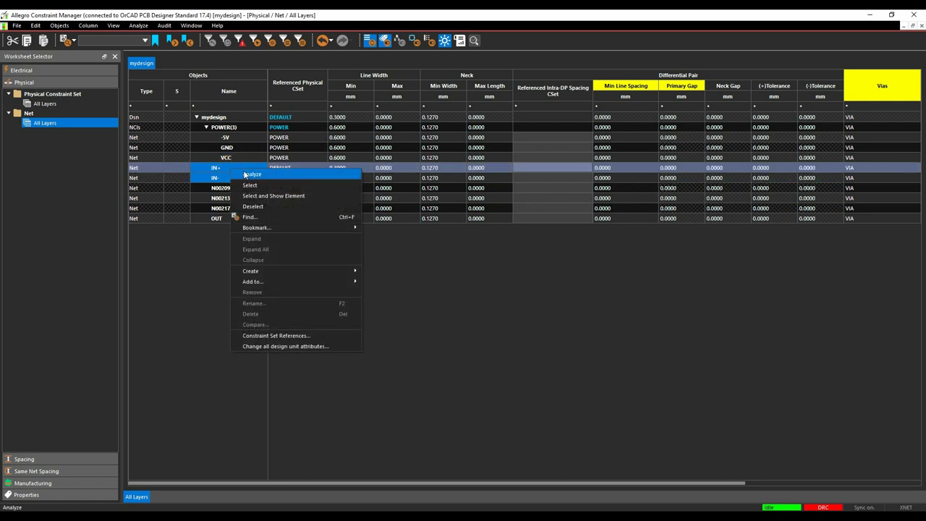
mouse_move(265, 272)
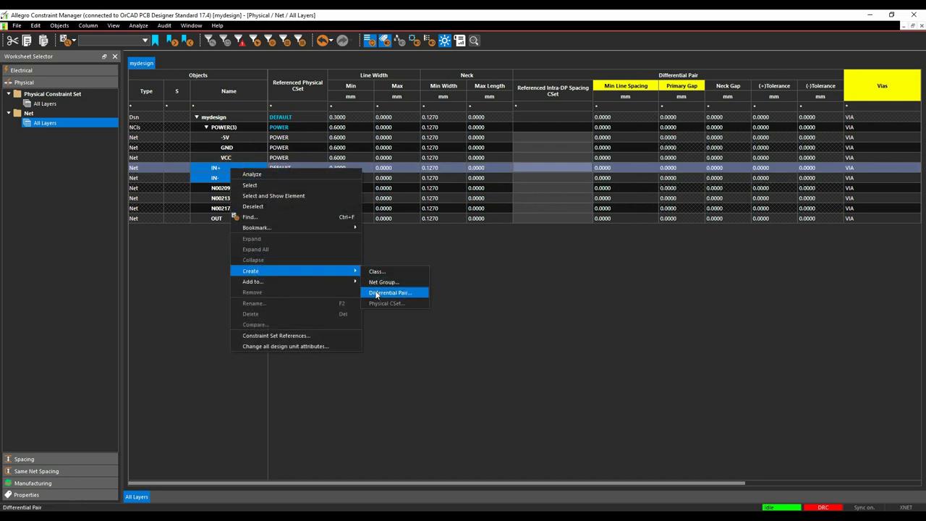
click(378, 292)
click(472, 181)
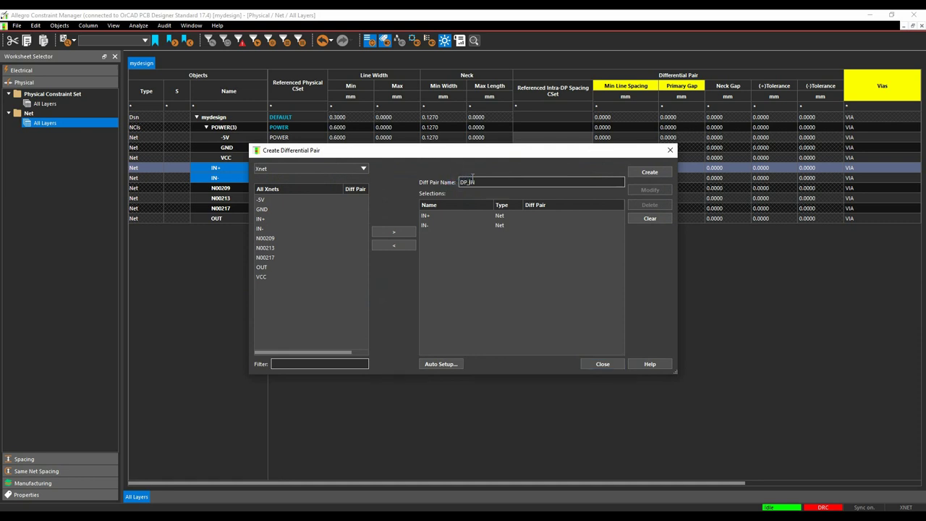
click(650, 172)
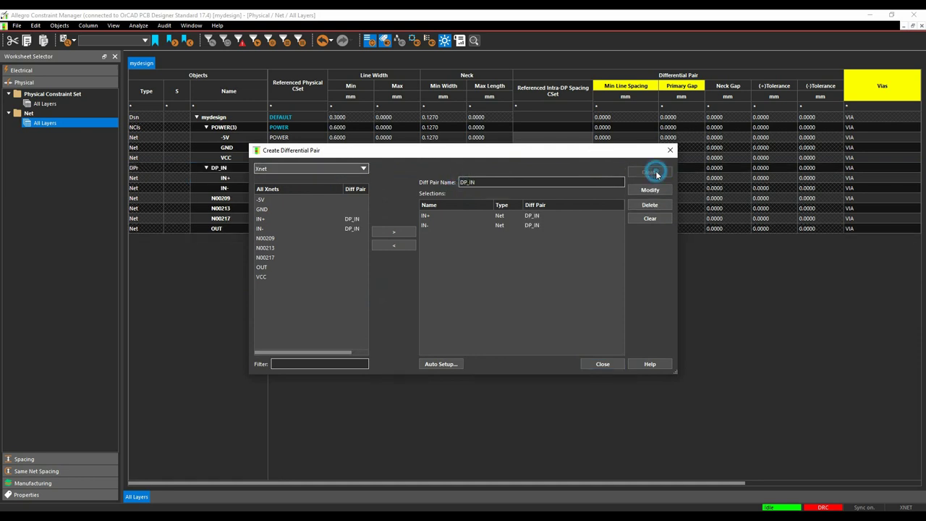
click(603, 364)
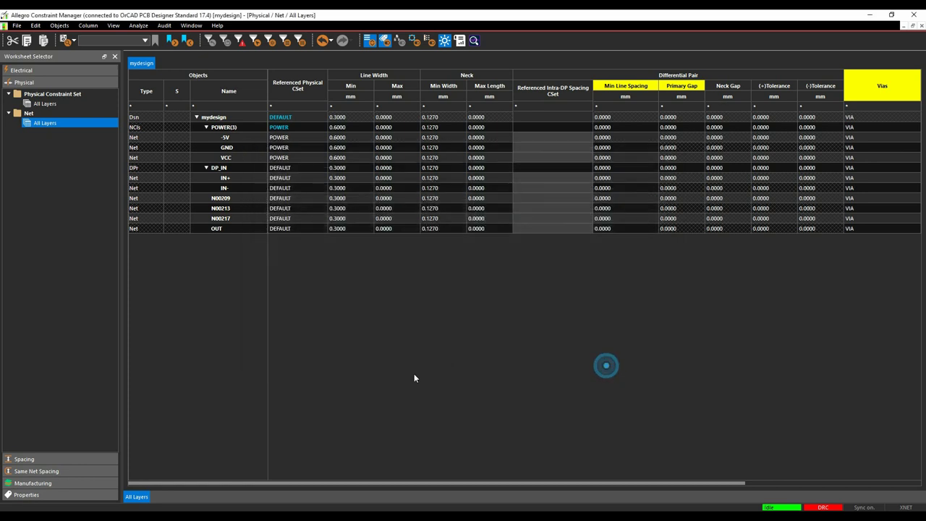
click(290, 167)
click(290, 183)
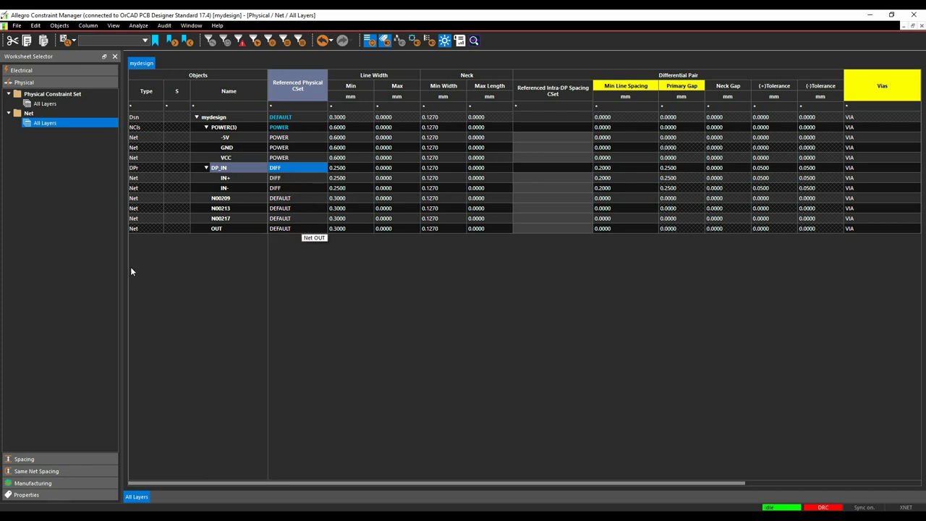
In the DEFAULT spacing constraint set, set all spacings from Line To through Hole To to 0.2 mm
click(42, 460)
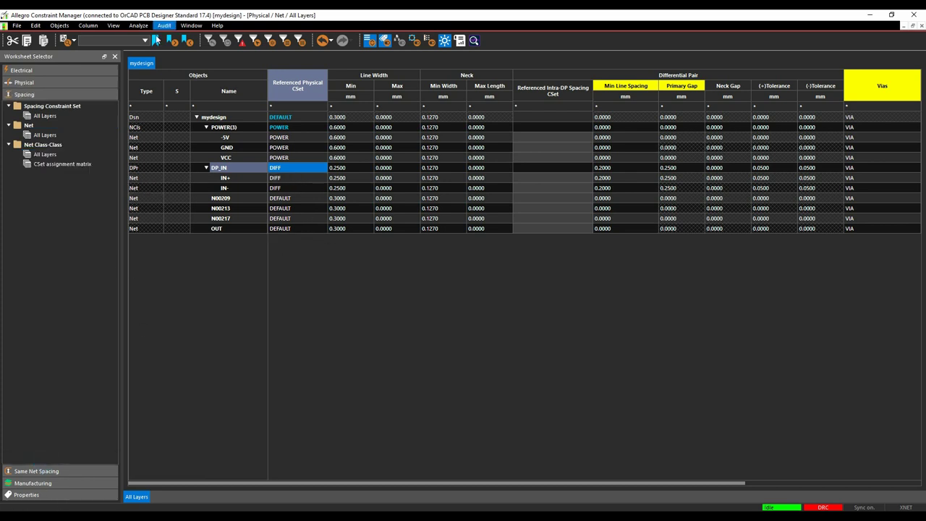
click(54, 116)
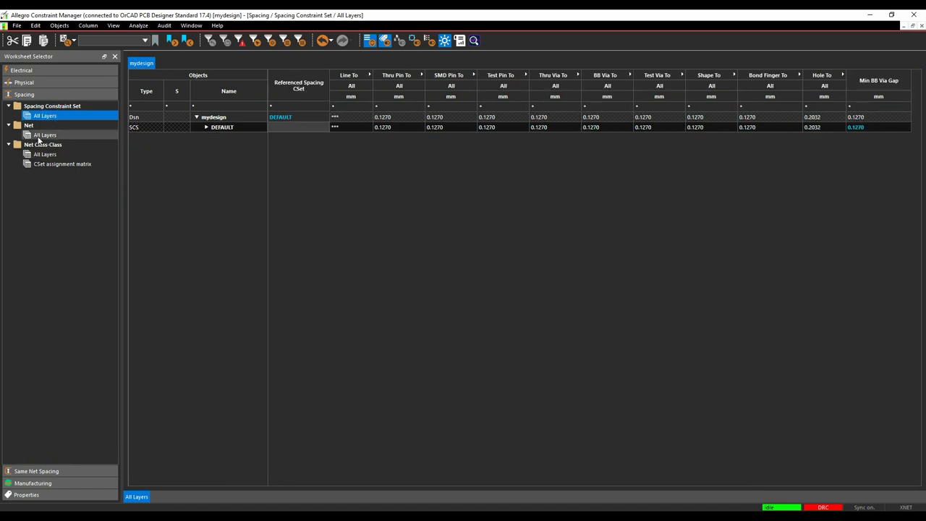
click(45, 134)
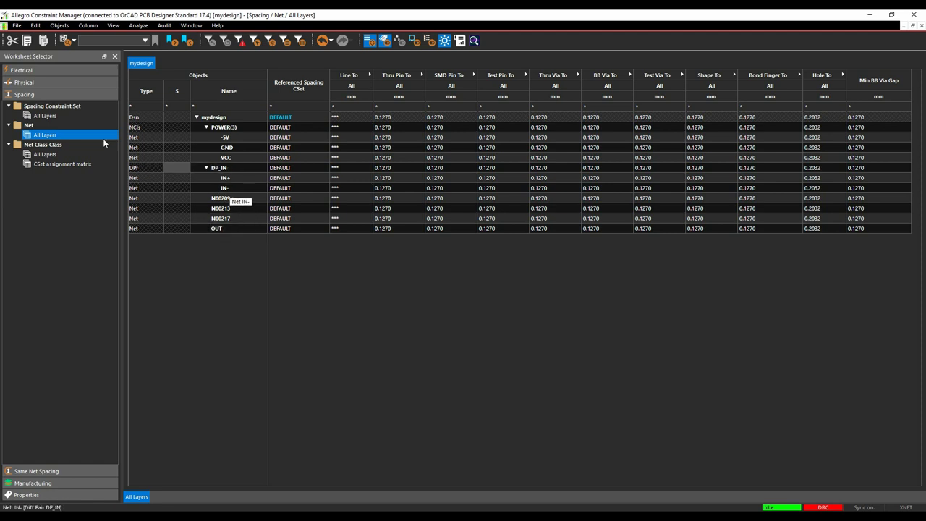
click(45, 116)
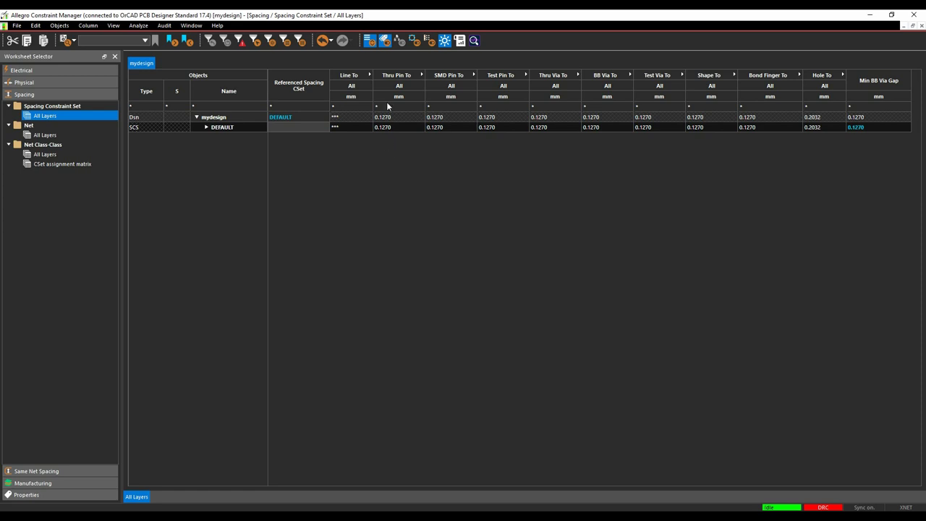
click(369, 75)
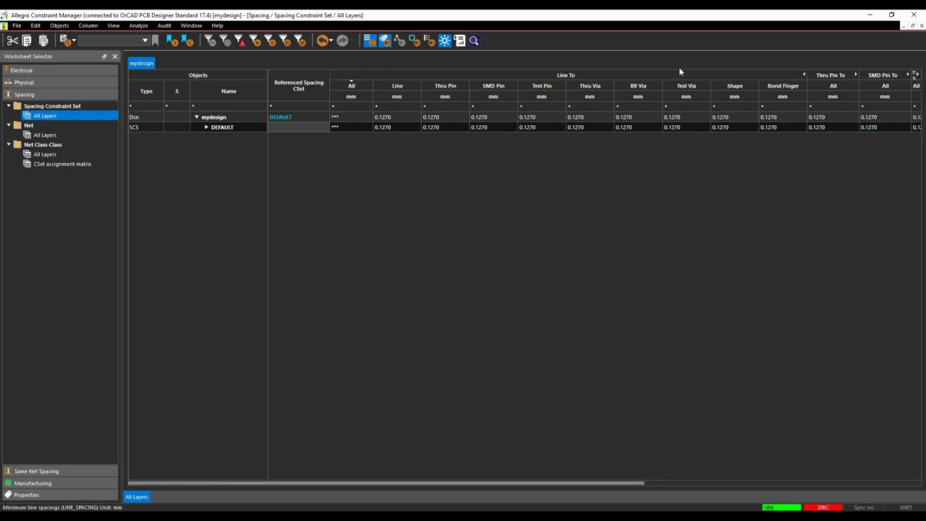
click(804, 74)
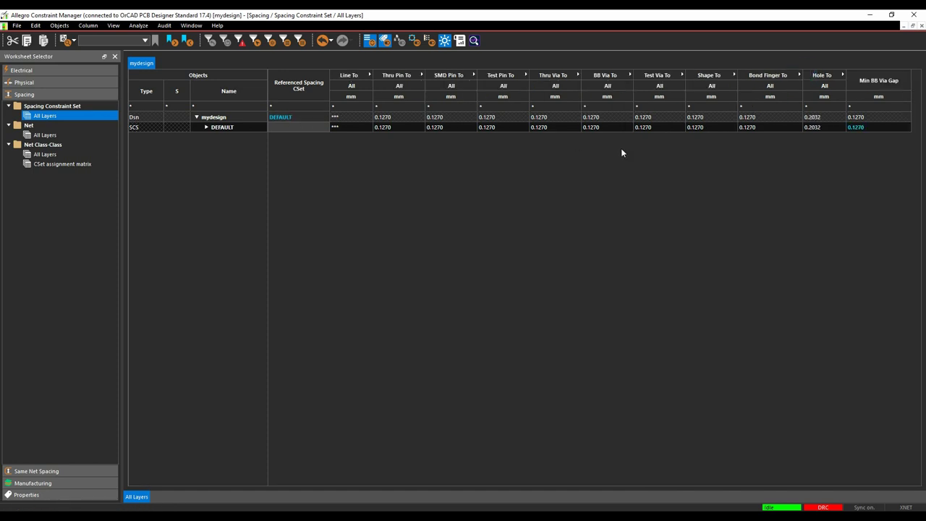
drag(352, 127, 768, 127)
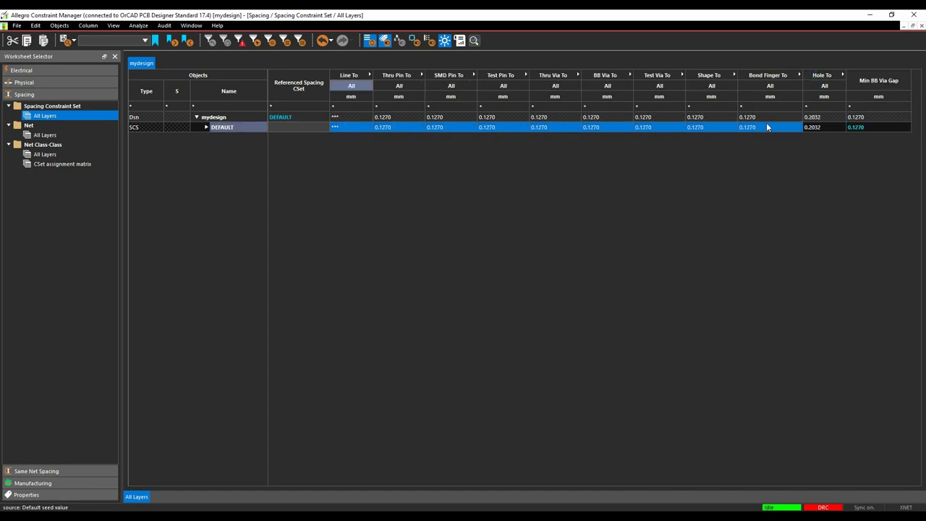
double_click(816, 126)
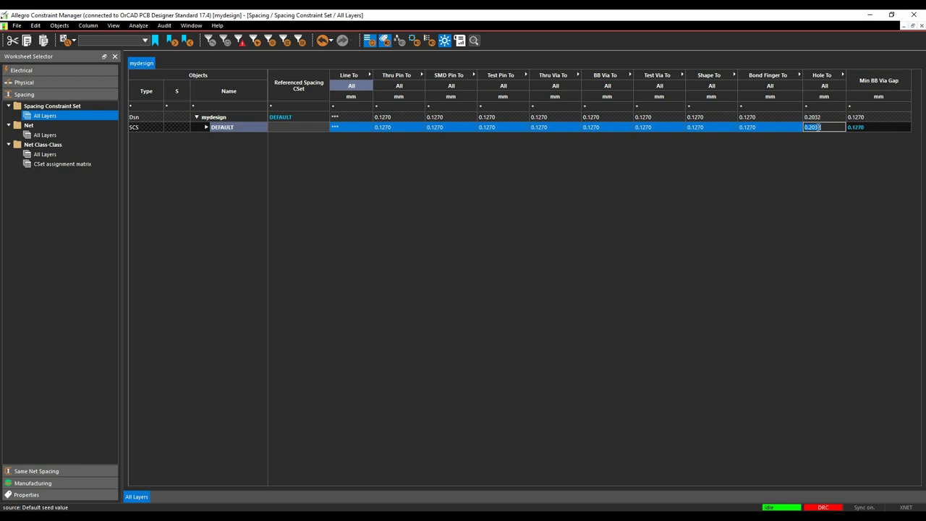
text(.2)
key(Return)
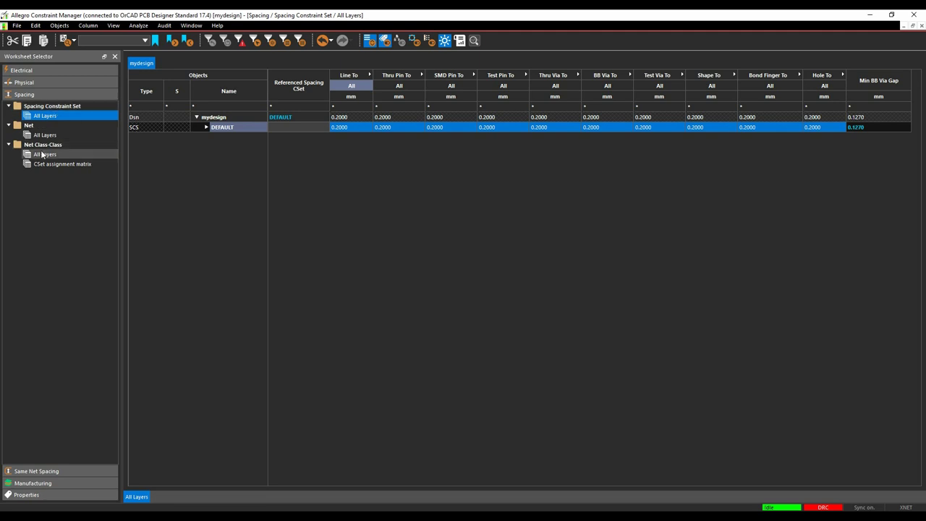
Show the nets' electrical differential pair routing constraints, and set the gather control of DP_IN to Ignore
click(36, 70)
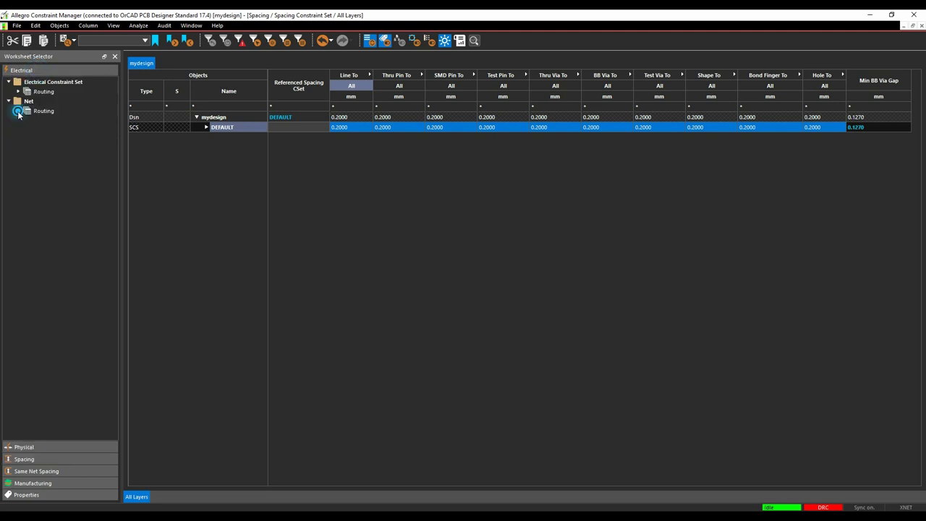
click(17, 111)
click(58, 122)
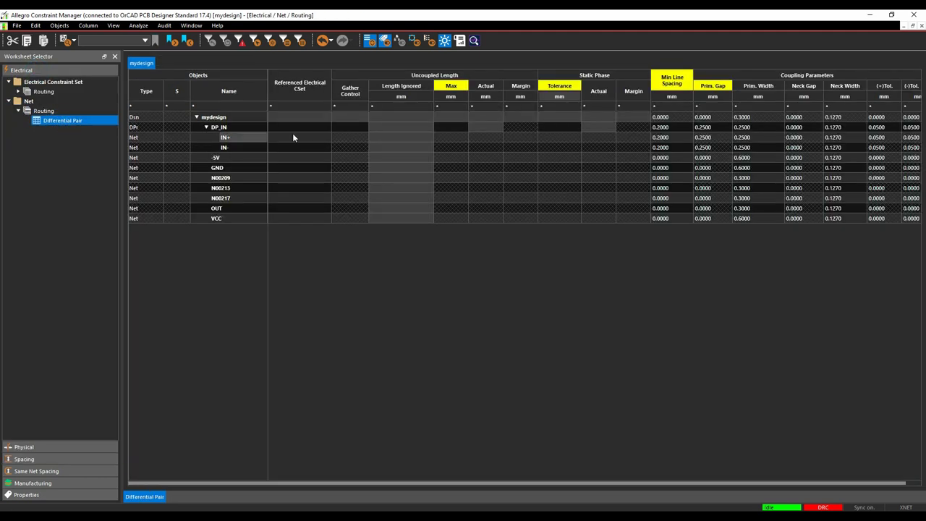
click(347, 128)
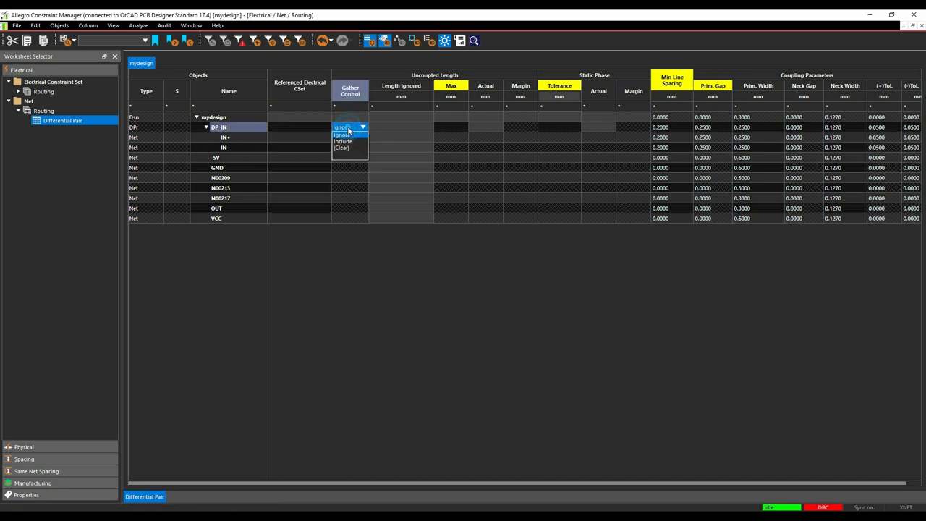
click(349, 136)
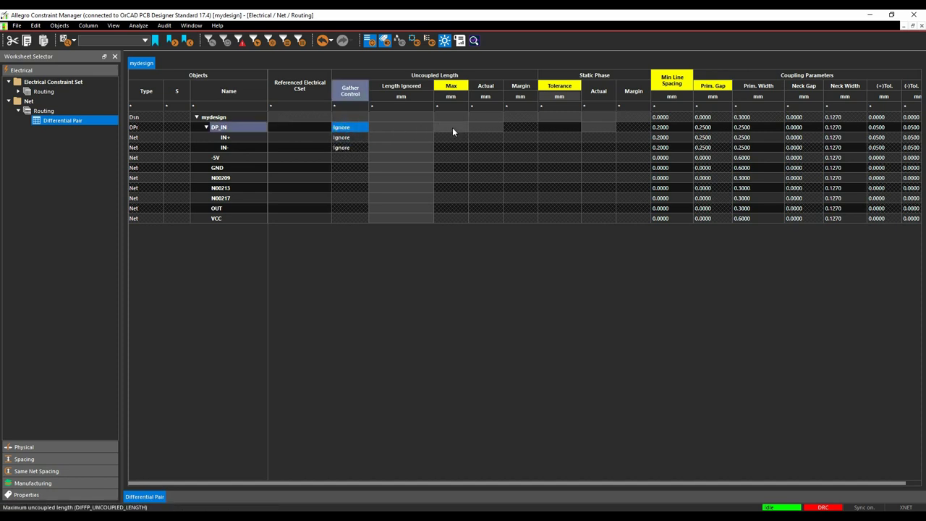
Set the maximum uncoupled length of DP_IN to 2 mm and its static phase tolerance to 0.5 mm
click(452, 127)
key(Tab)
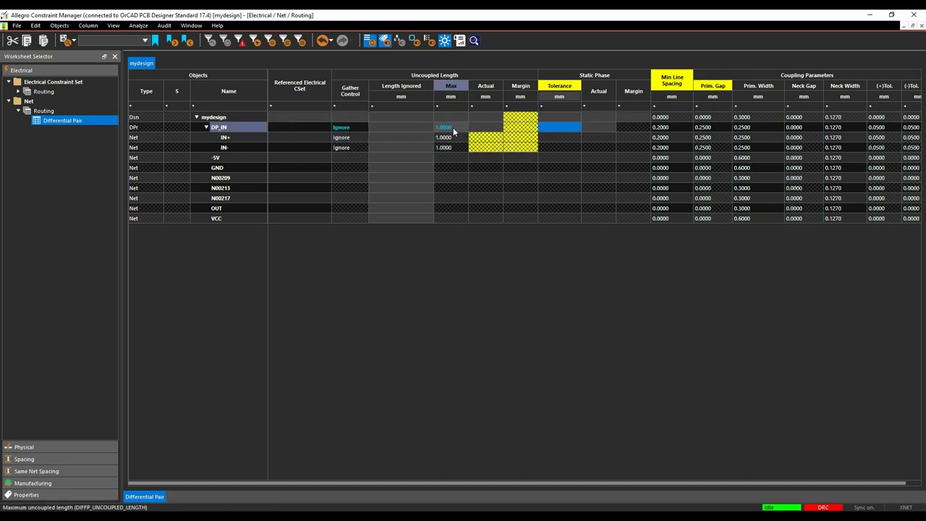
click(548, 129)
text(.5)
key(Return)
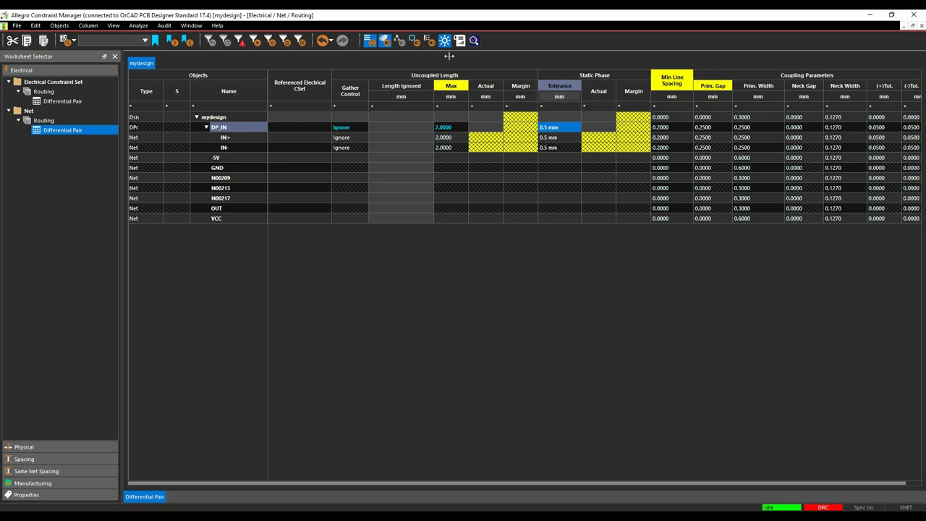
Open the analysis modes and examine which electrical, physical, spacing and design checks are enabled
right_click(451, 85)
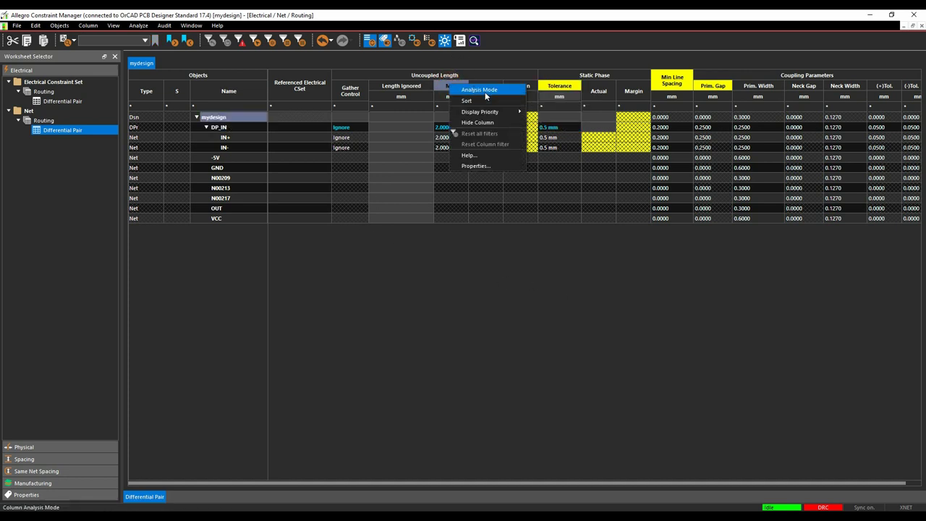
click(504, 254)
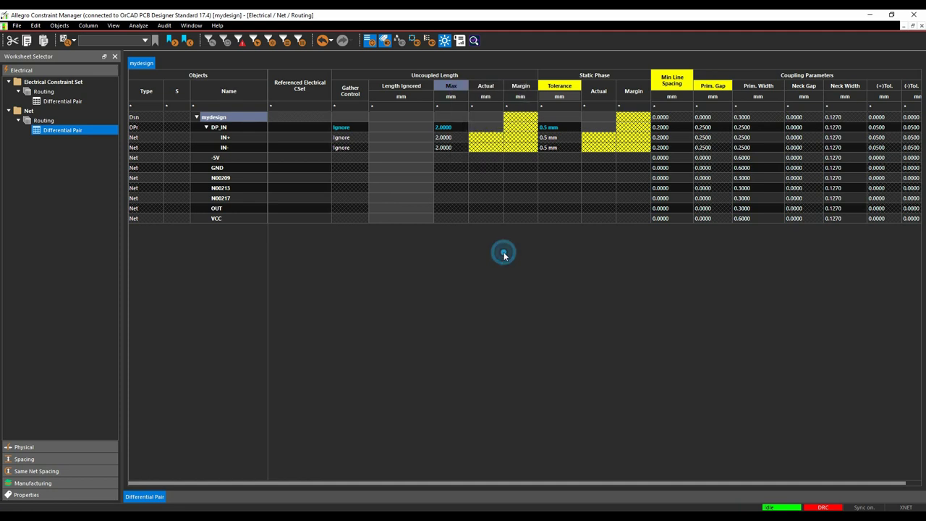
click(144, 39)
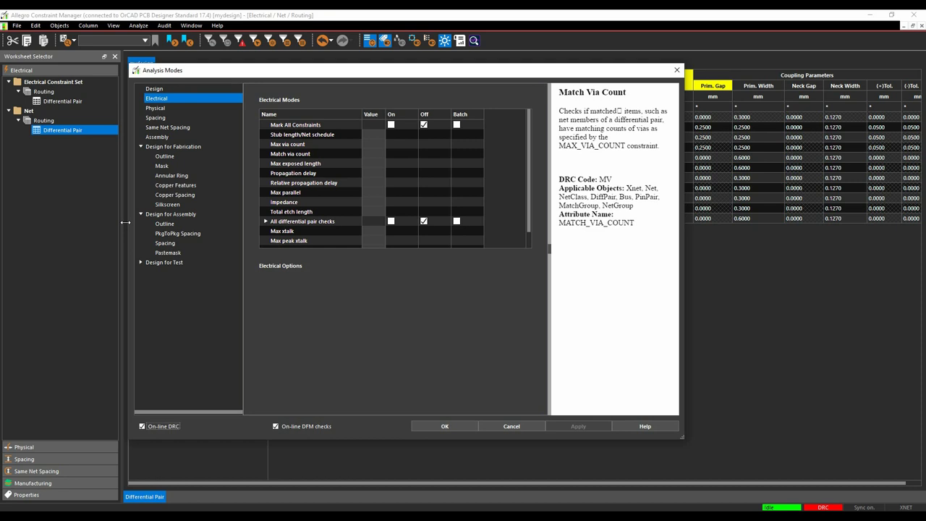
click(155, 108)
click(155, 117)
click(157, 108)
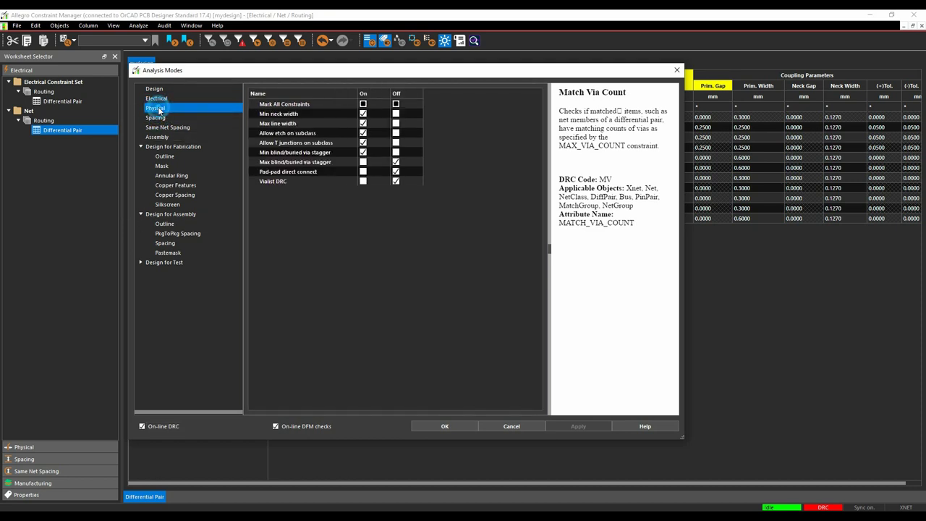
click(159, 98)
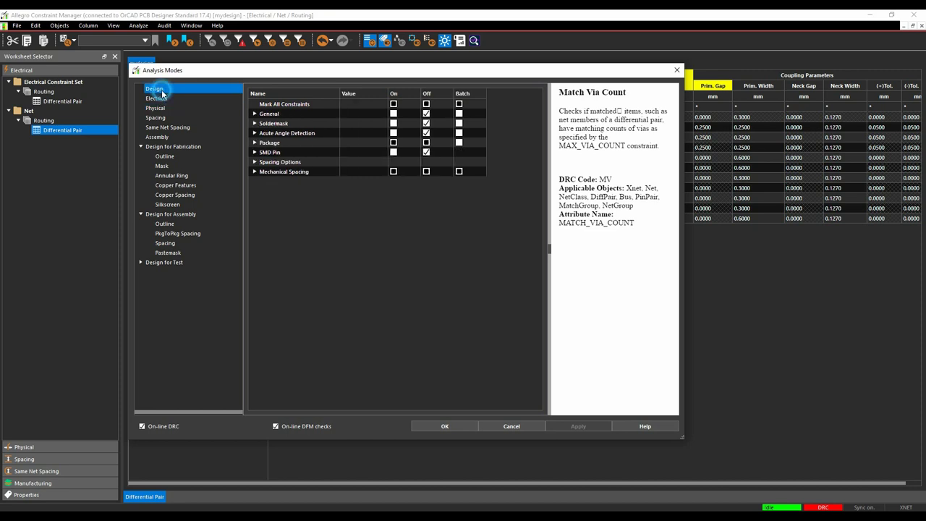
click(155, 89)
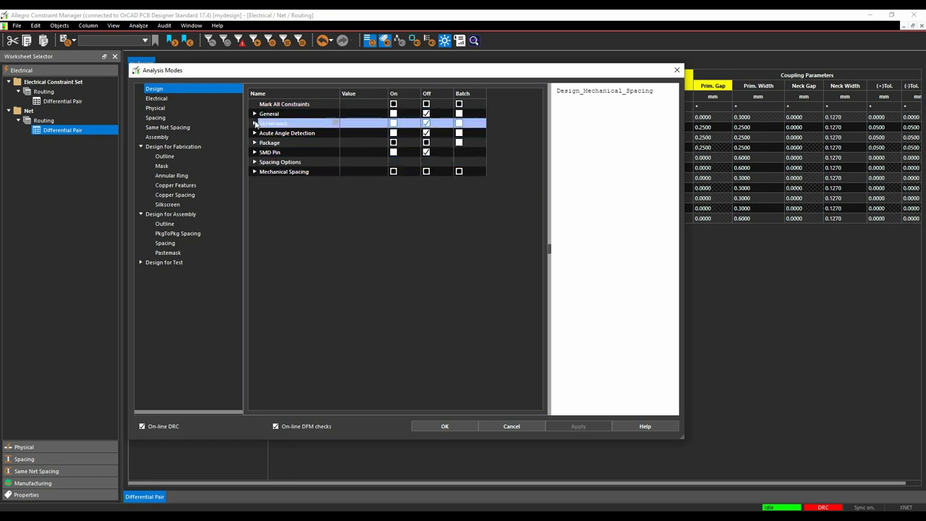
Review the soldermask design checks, and turn on the duplicate drill hole check among the general design checks
click(255, 124)
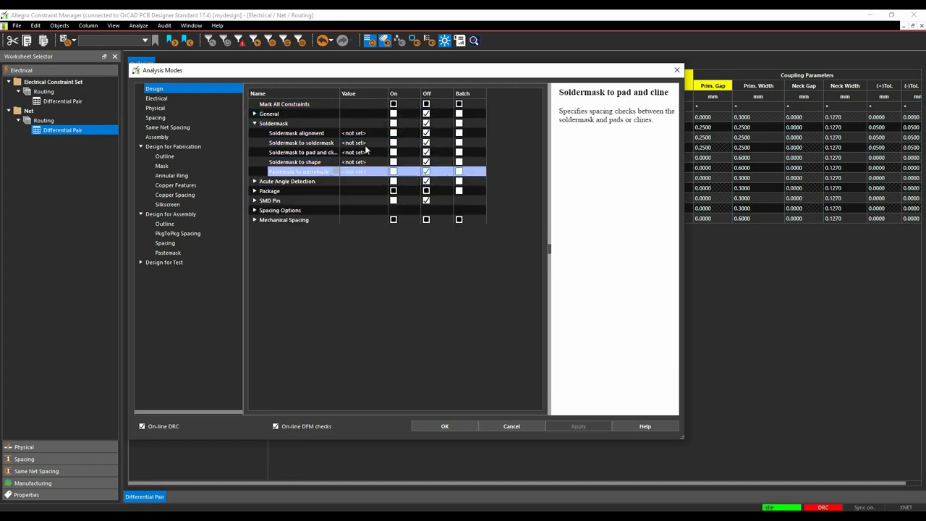
click(255, 123)
click(255, 114)
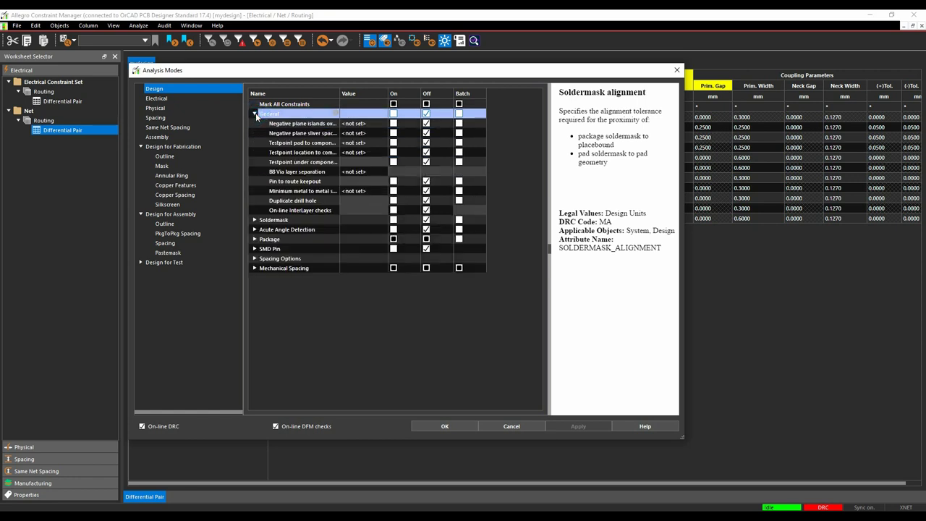
click(302, 205)
click(393, 201)
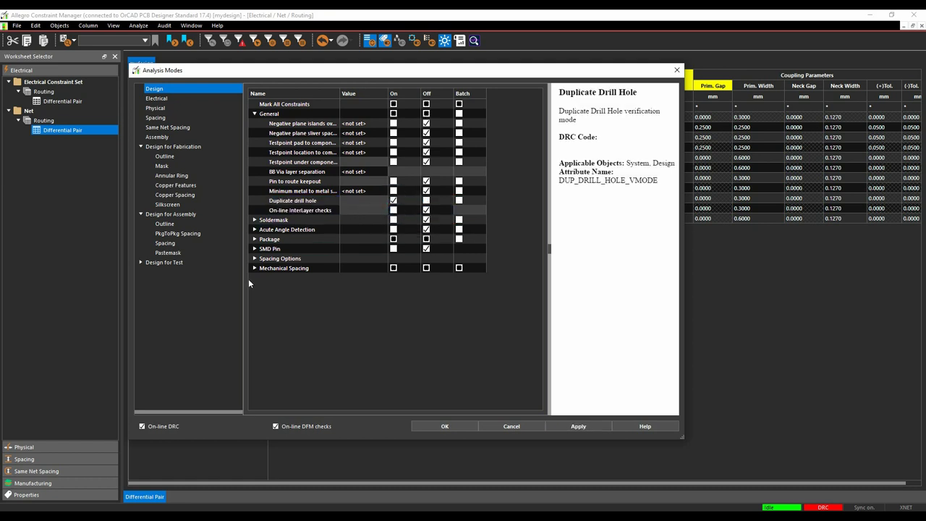
Turn on all differential pair checks in the electrical analysis modes, and return to the design checks
click(158, 99)
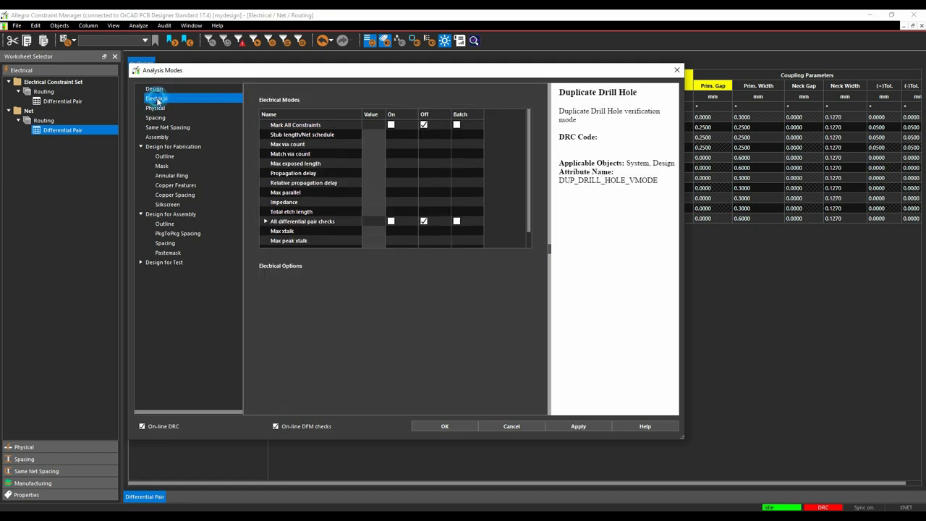
click(391, 221)
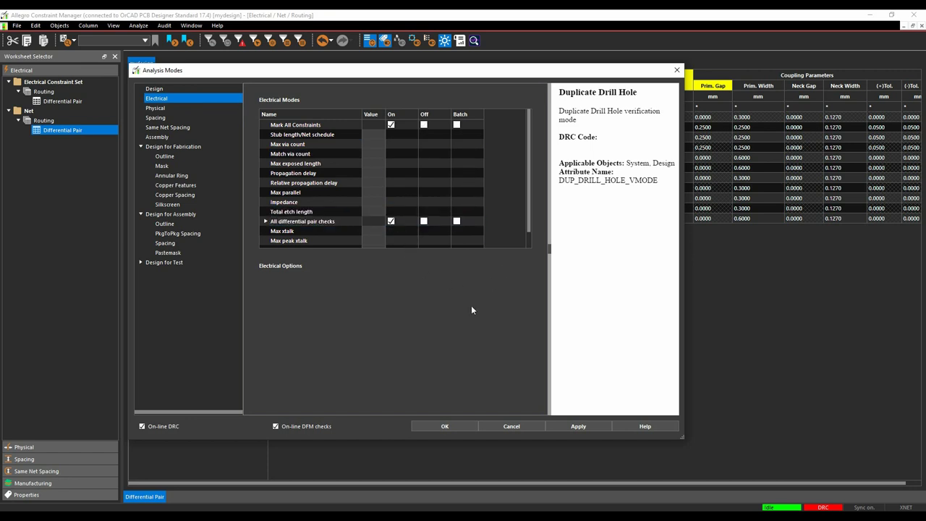
click(356, 221)
click(357, 202)
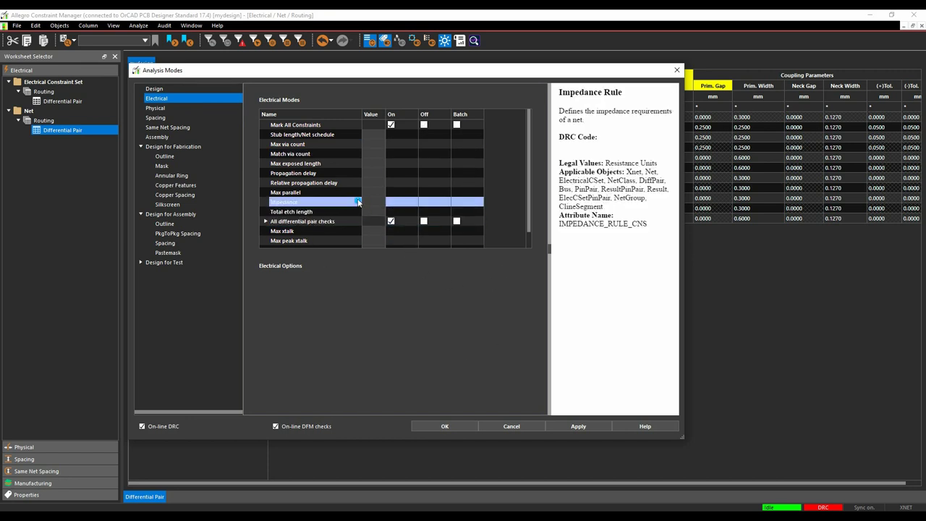
click(358, 192)
click(359, 183)
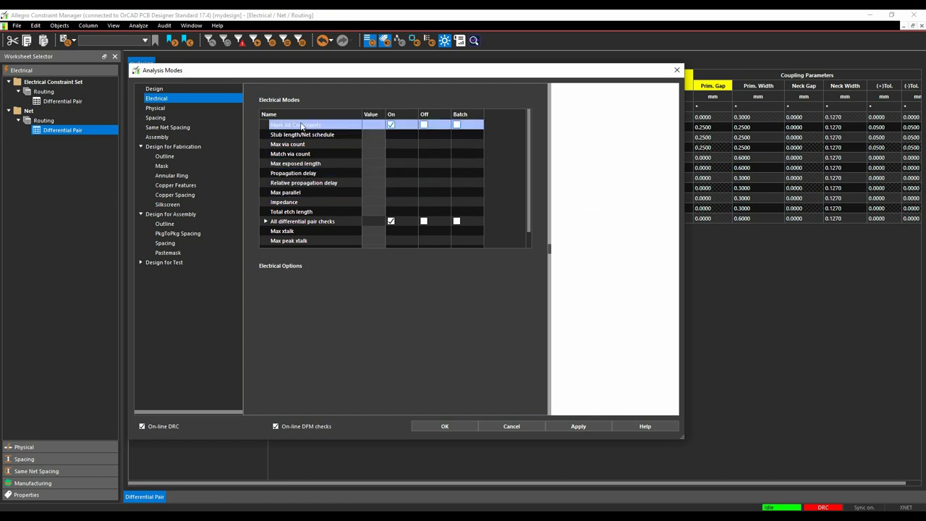
click(154, 89)
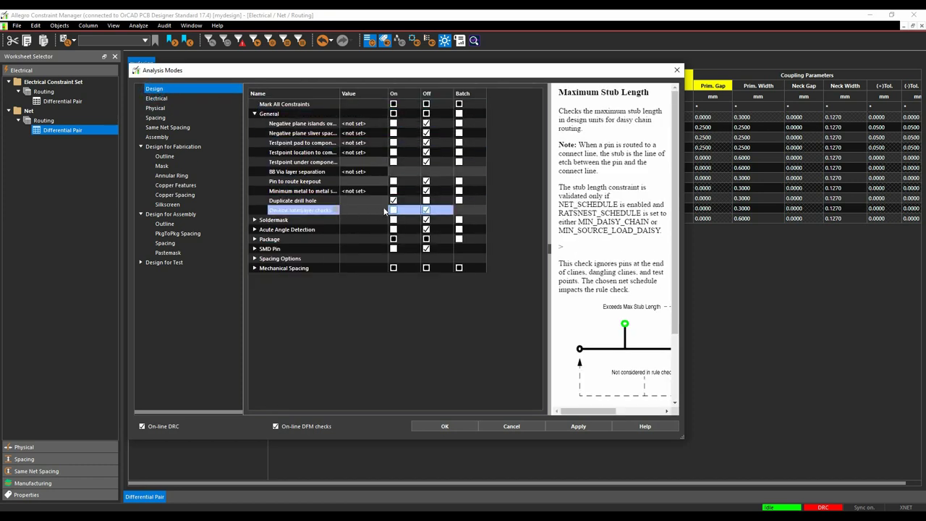
Examine the descriptions of the general design checks and the fabrication checks for outline, mask and via annular rings
click(336, 210)
click(336, 191)
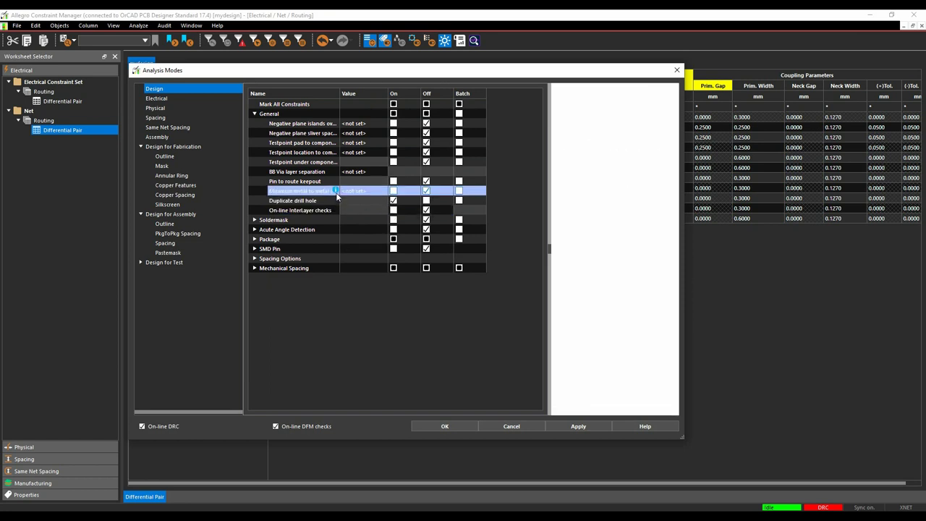
click(336, 172)
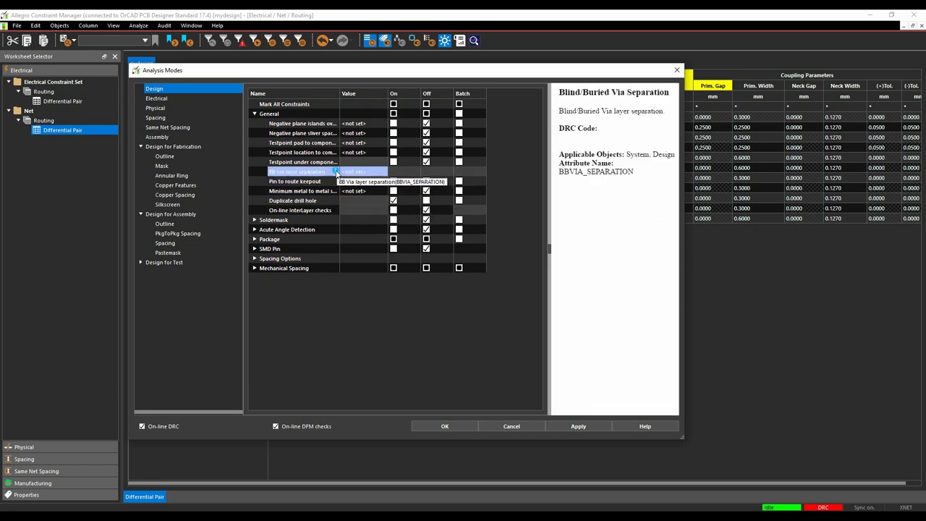
click(164, 156)
click(164, 167)
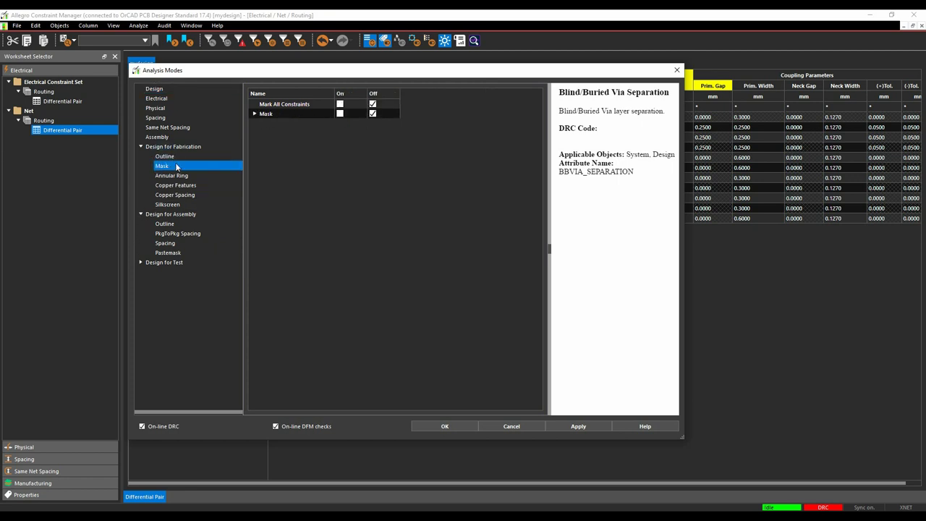
click(176, 178)
click(254, 123)
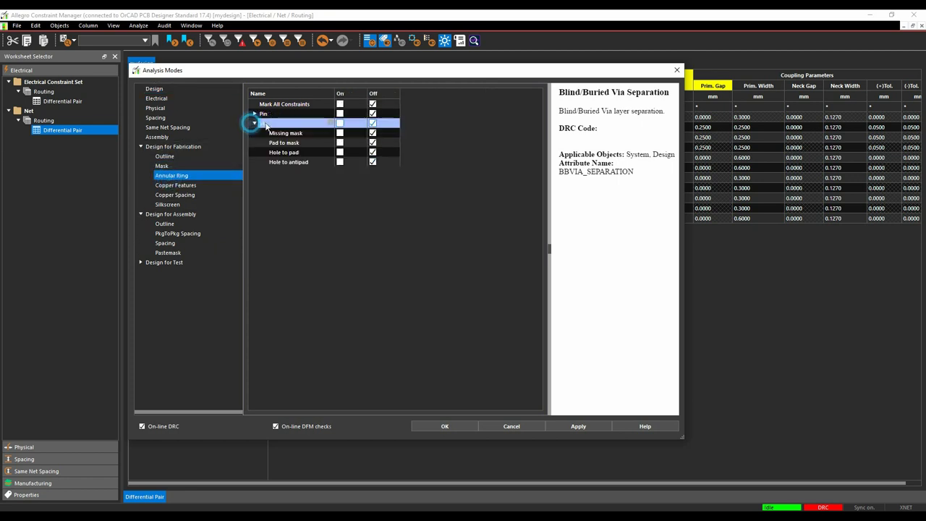
click(329, 134)
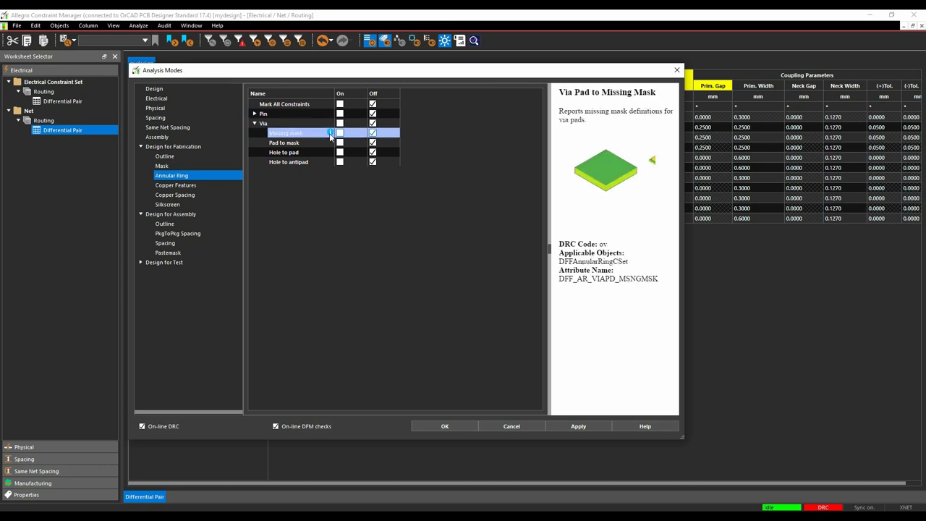
click(329, 142)
click(330, 152)
click(329, 161)
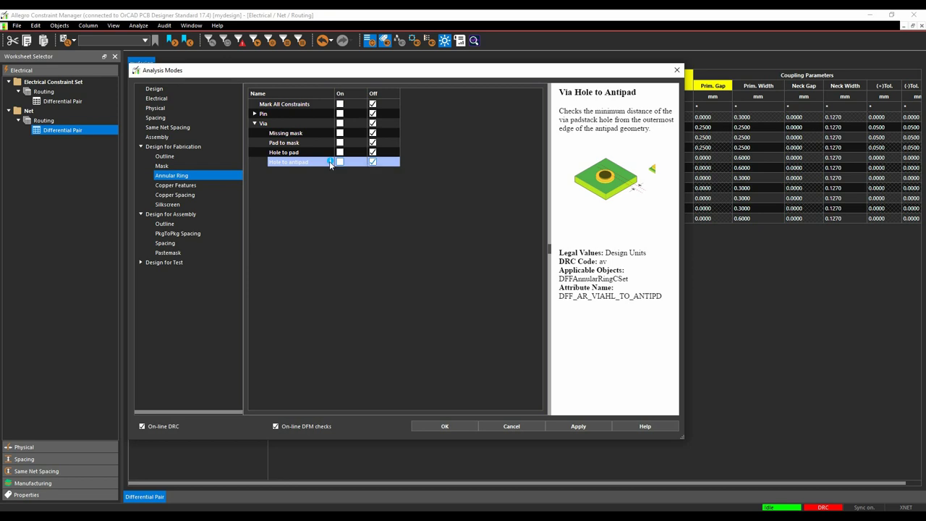
Apply the analysis mode settings and close the constraint manager to return to the board layout
click(573, 425)
click(444, 426)
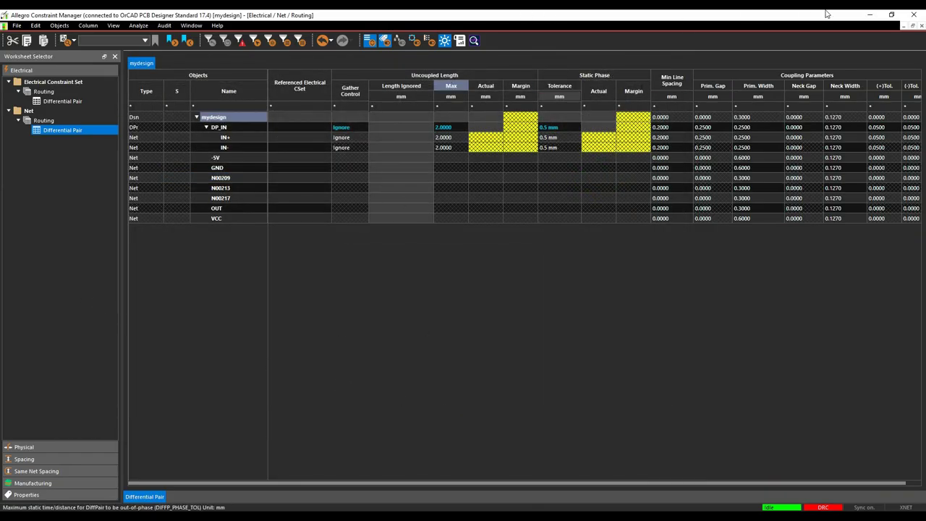
click(915, 15)
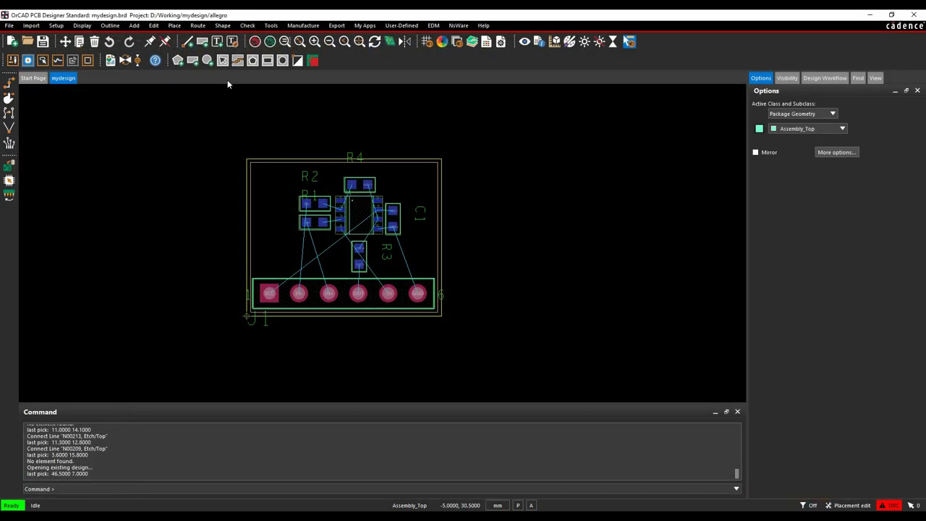
Start the Connect routing command and review its active and alternate layer choices
click(198, 25)
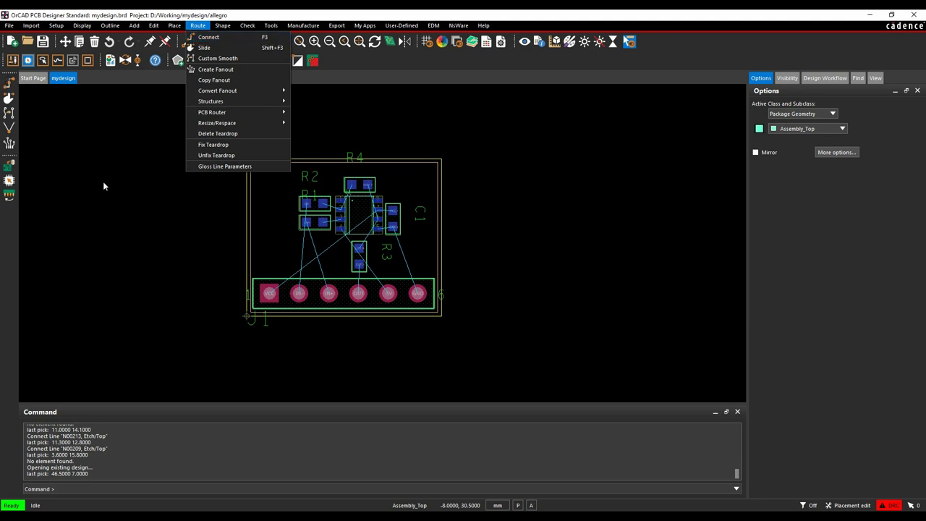
click(9, 83)
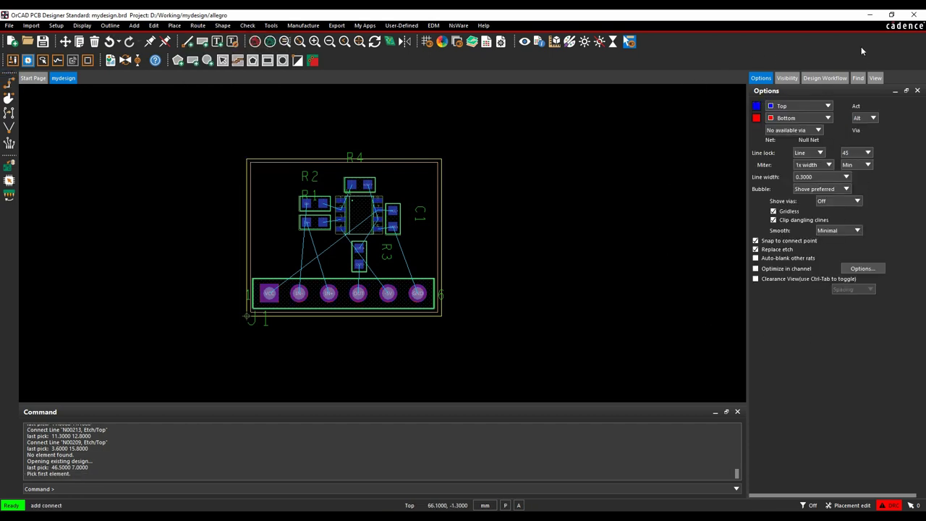
click(827, 117)
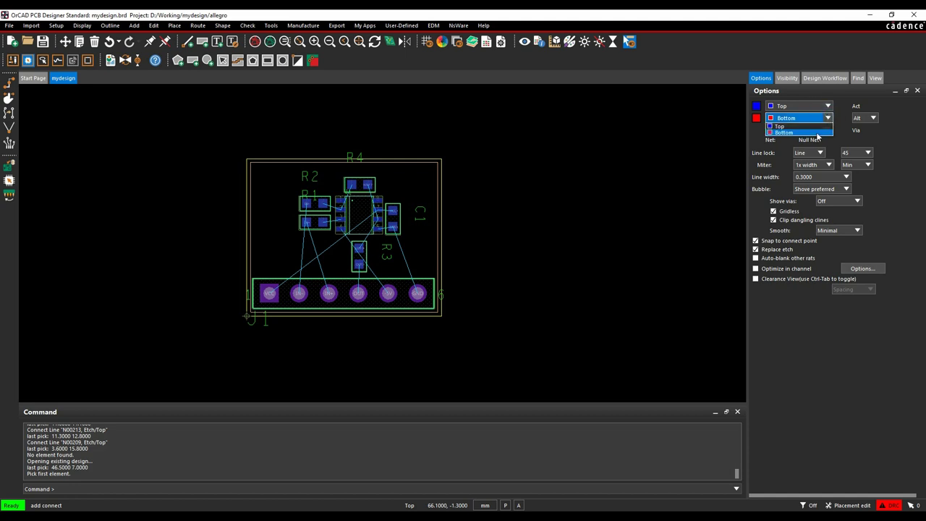
click(651, 146)
right_click(547, 147)
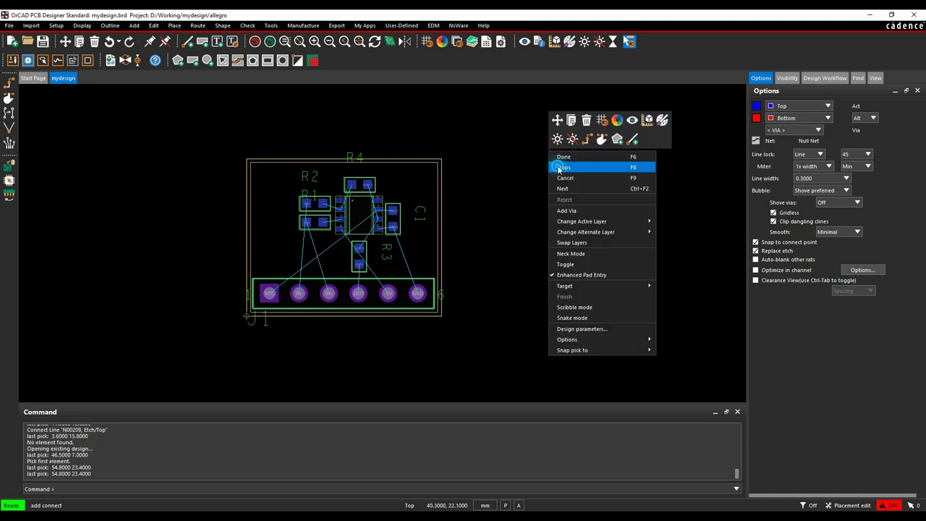
click(554, 163)
right_click(541, 146)
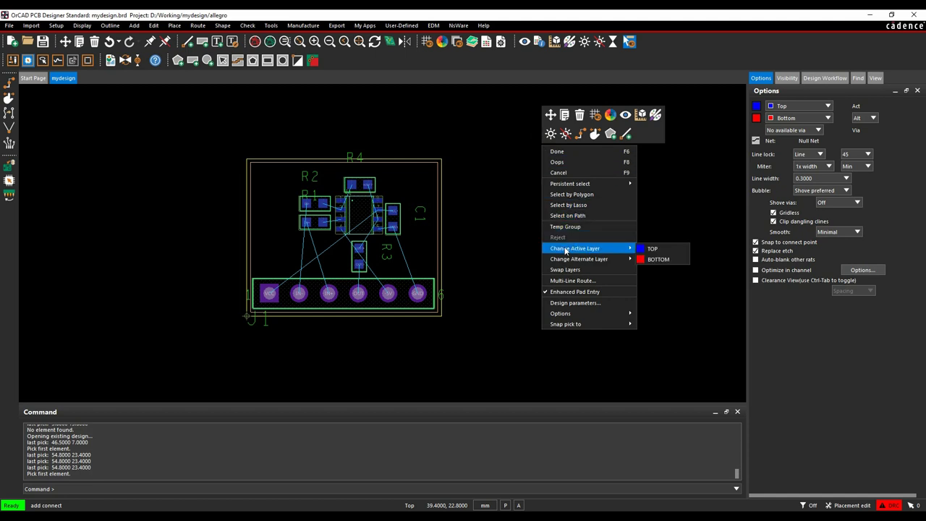
mouse_move(584, 258)
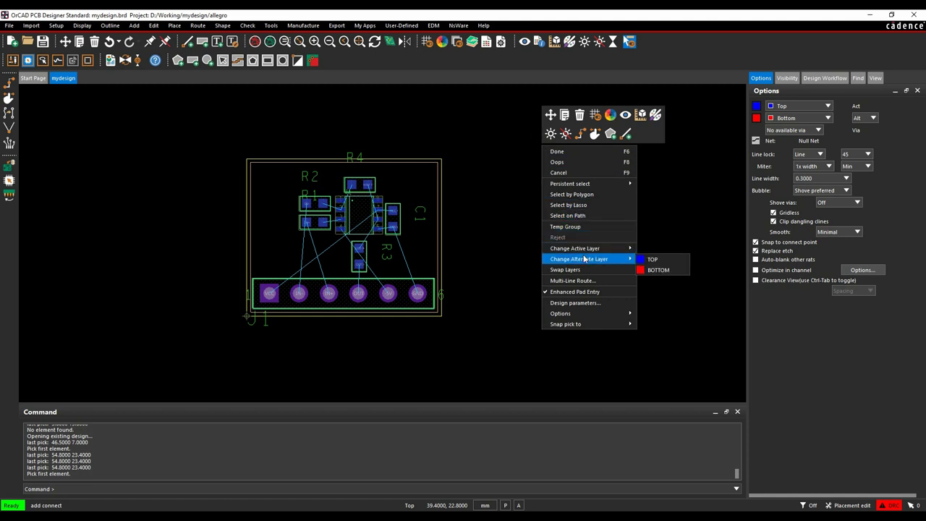
click(661, 288)
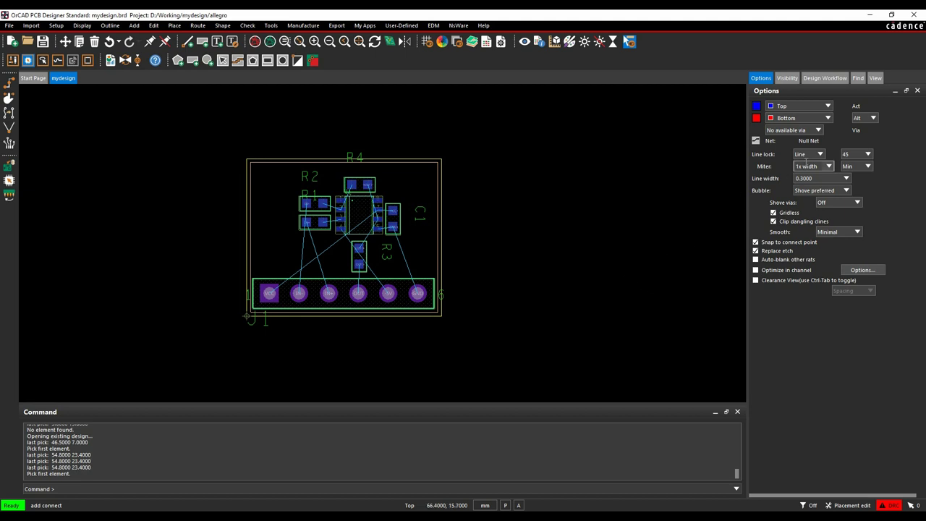
Review the line lock angle and bubble options of the Connect command, and end the command without routing
click(864, 117)
click(868, 153)
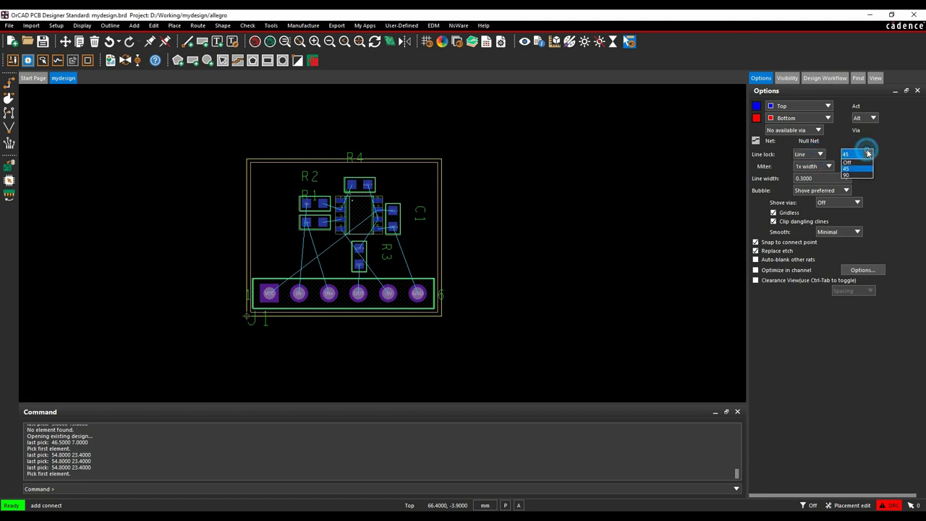
click(846, 189)
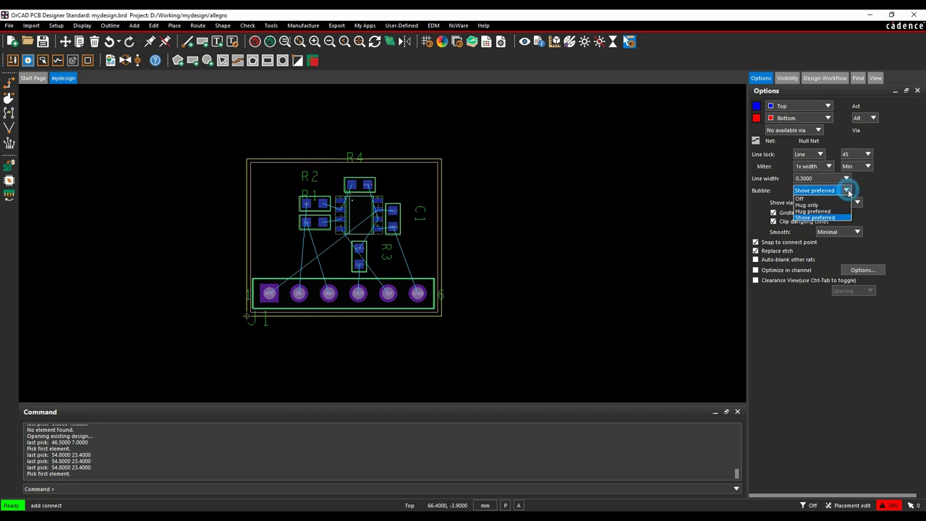
click(579, 259)
right_click(632, 236)
click(640, 246)
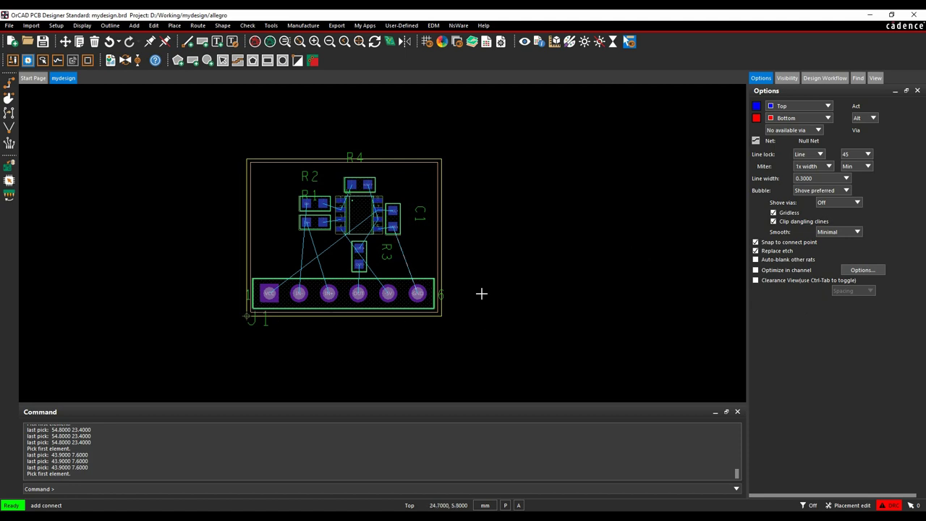
right_click(585, 335)
click(613, 159)
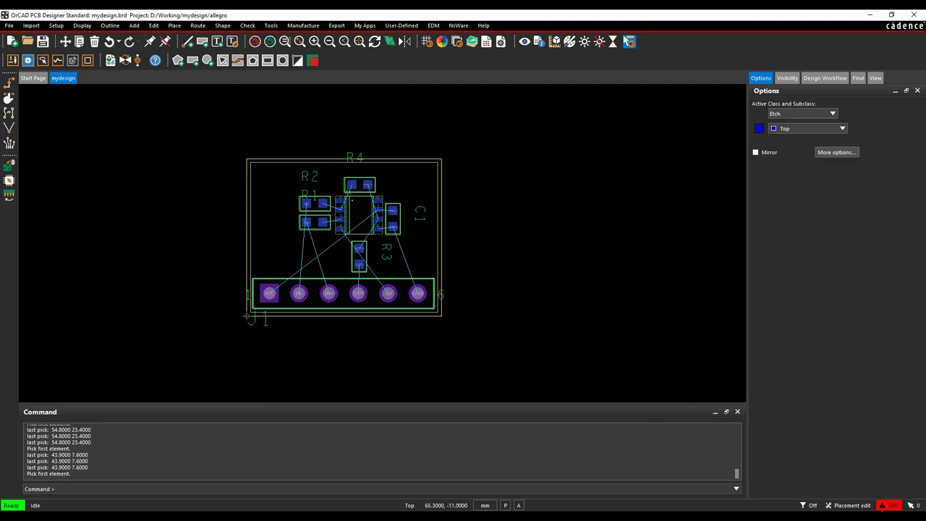
Switch the application mode from placement editing to Etch Edit
click(865, 507)
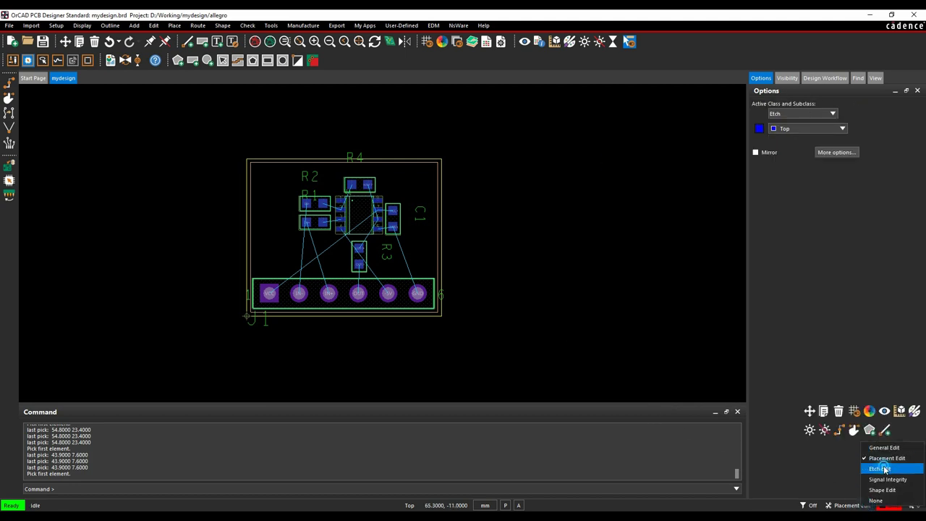
click(881, 466)
scroll(400, 265, up, 2)
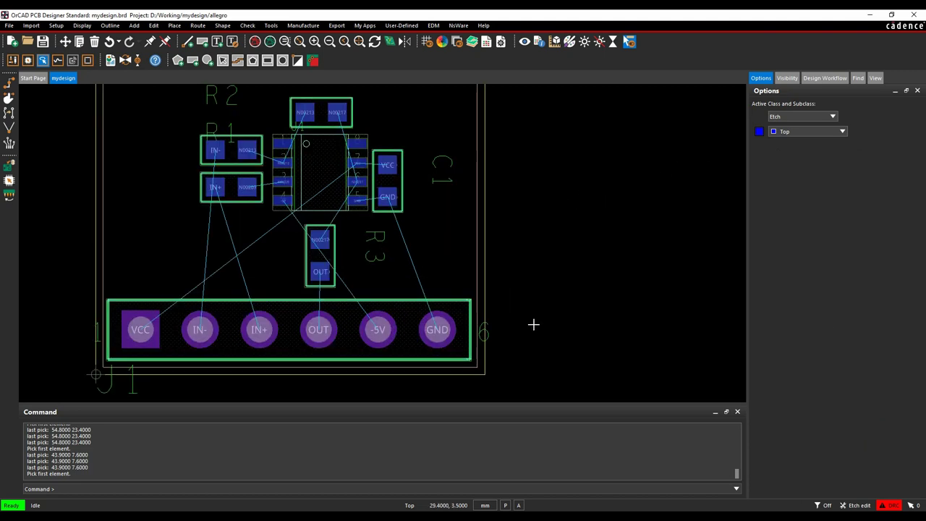
Start trial traces from the GND, OUT and IN+ pins of J1 to check each net's line width, ending each unplaced
click(430, 325)
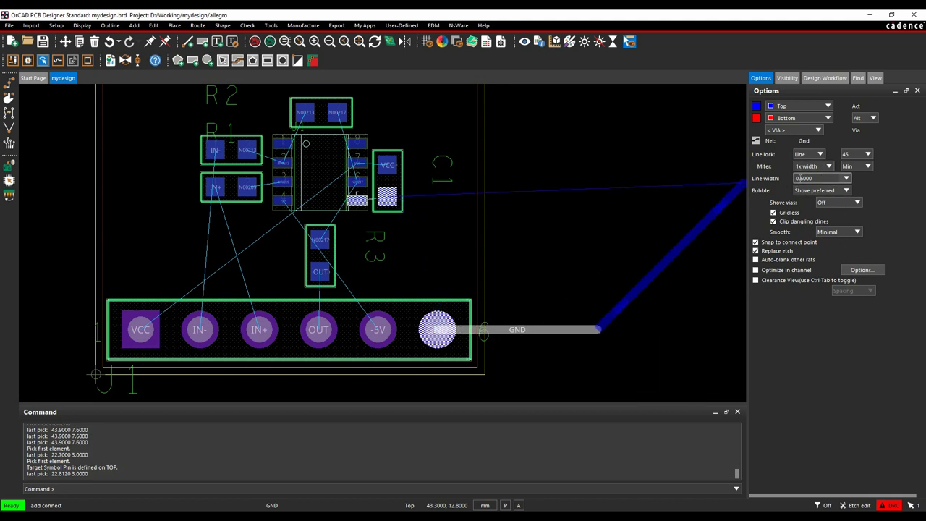
right_click(419, 196)
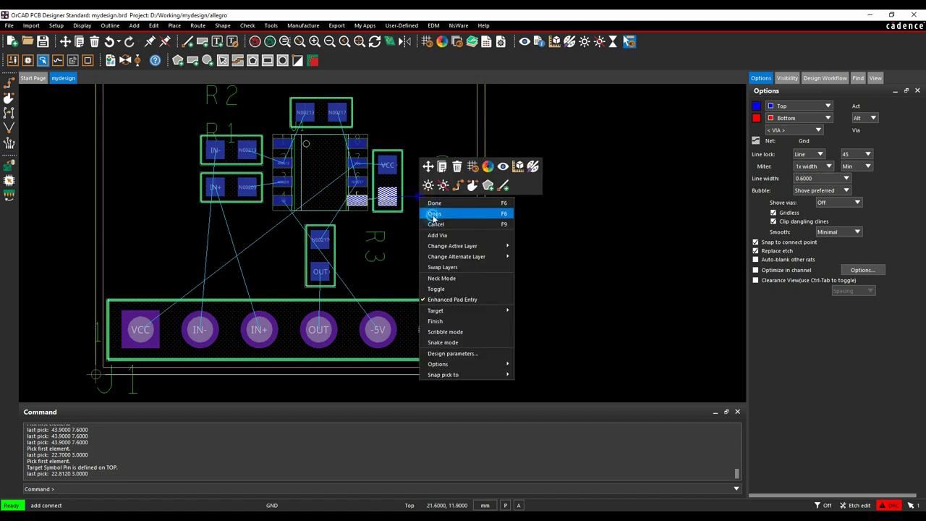
click(434, 209)
click(318, 330)
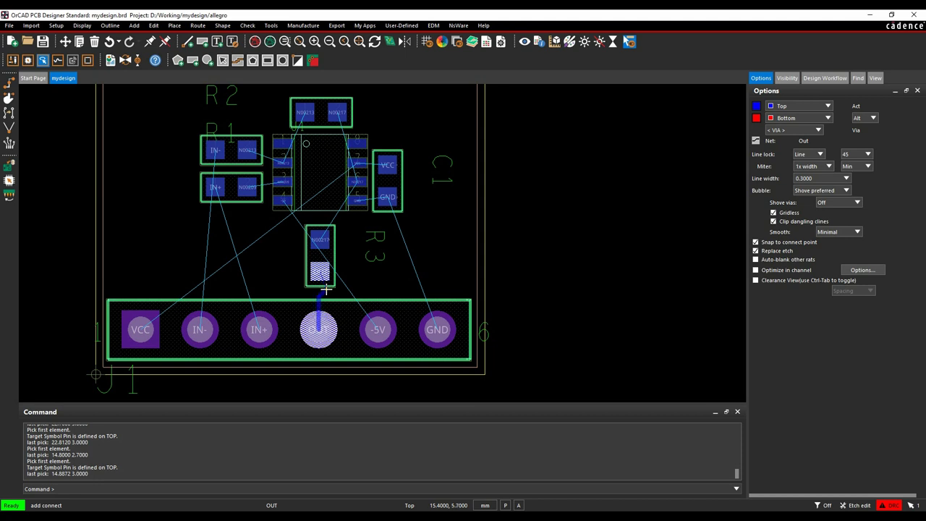
right_click(326, 289)
click(340, 302)
click(256, 326)
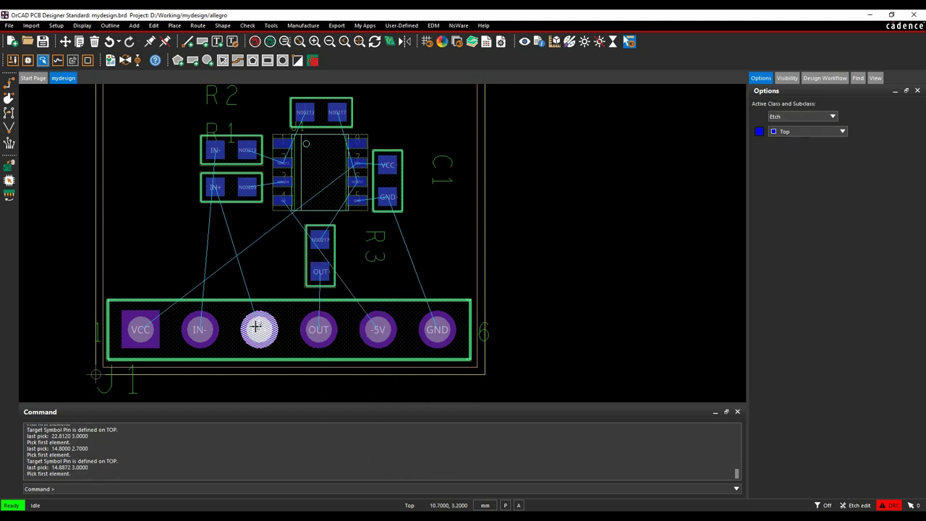
right_click(244, 255)
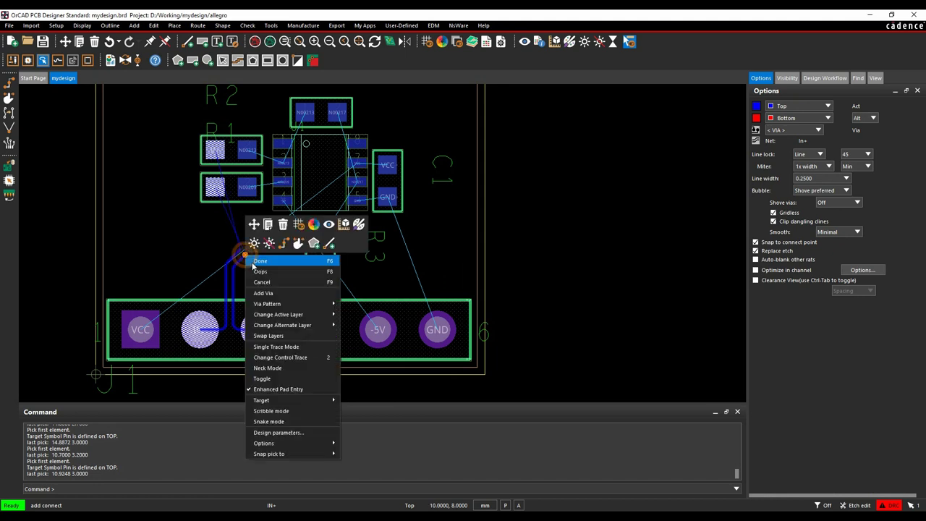
click(254, 260)
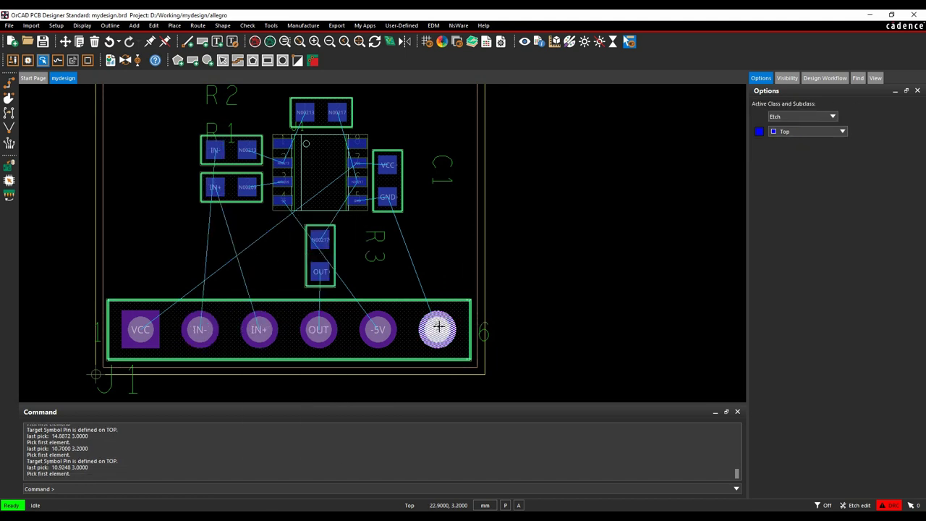
Route the GND net on the Top layer from J1 through C1 to pin 5 of the IC, and OUT from J1 to R3
mouse_move(438, 327)
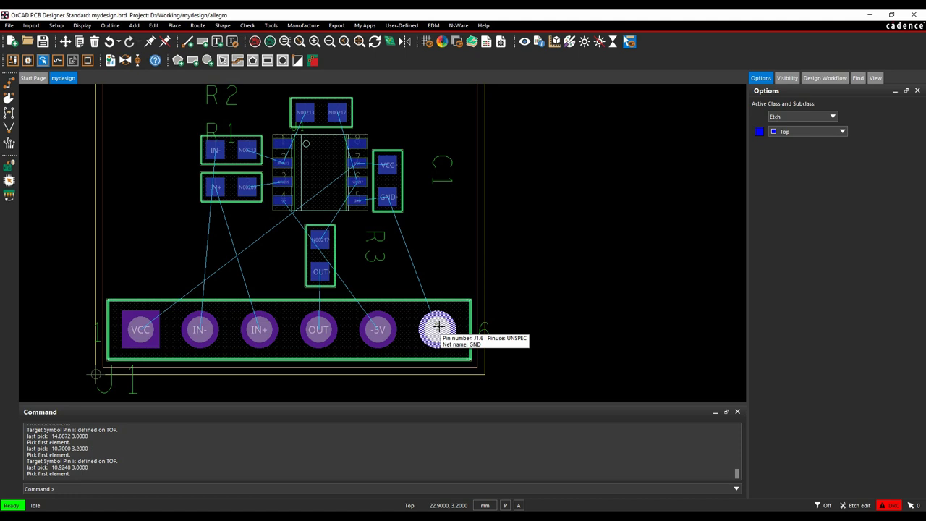
key(F3)
click(438, 330)
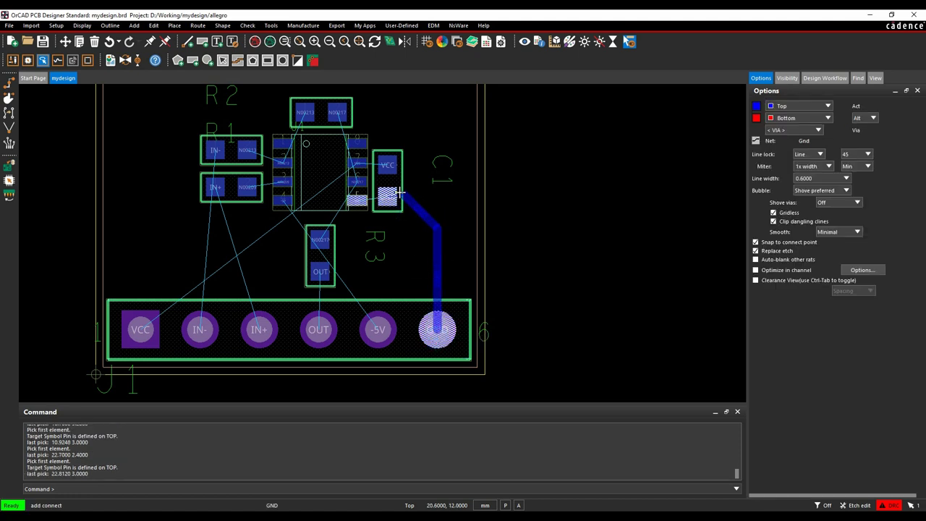
click(387, 197)
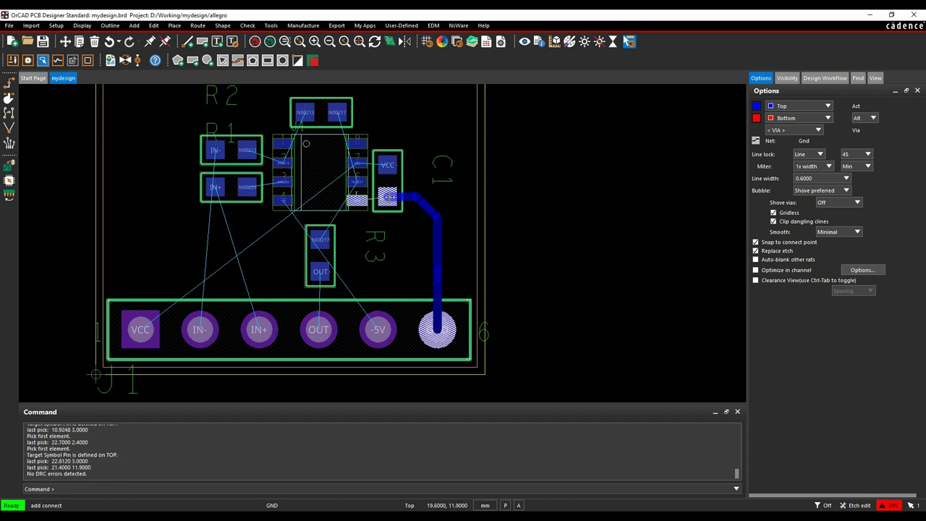
click(358, 200)
click(387, 197)
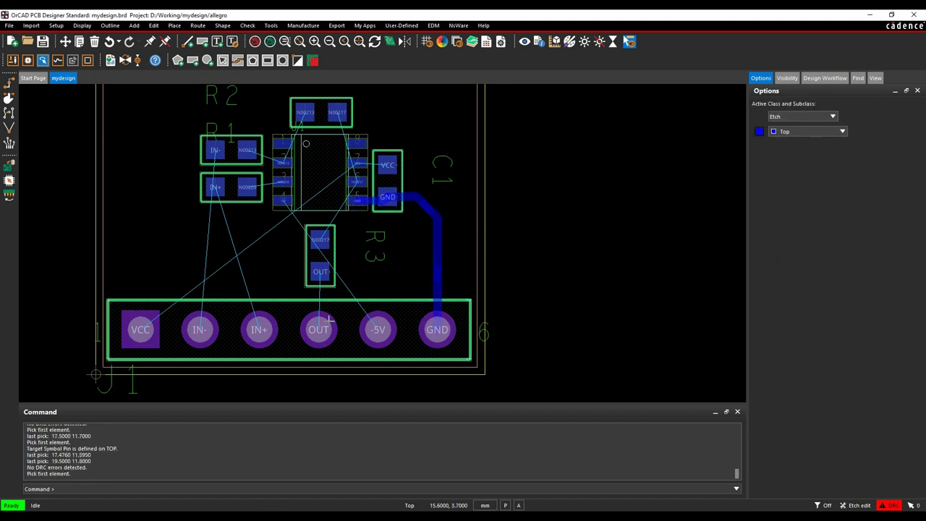
click(321, 335)
click(321, 280)
Route the -5V net on the Top layer from J1, below the OUT pin and up between IN+ and OUT, to pin 4 of the IC
key(F3)
click(379, 329)
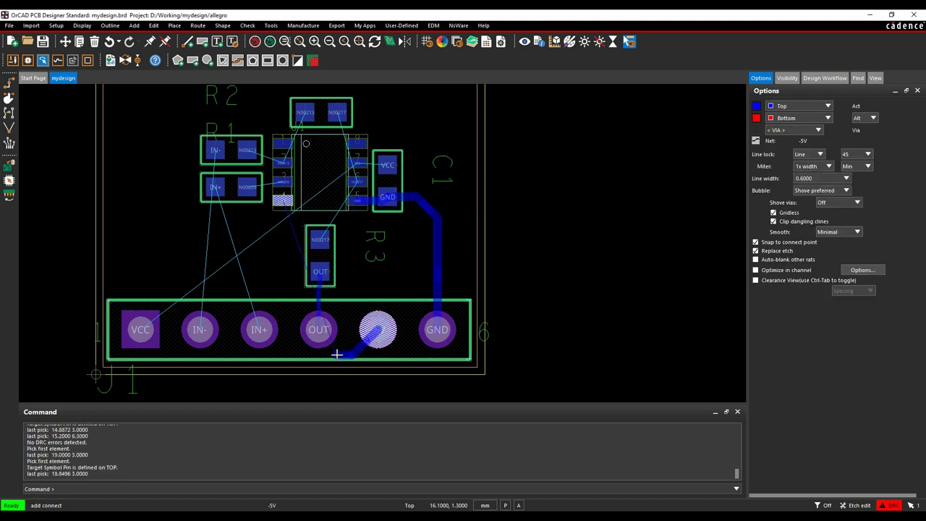
click(327, 360)
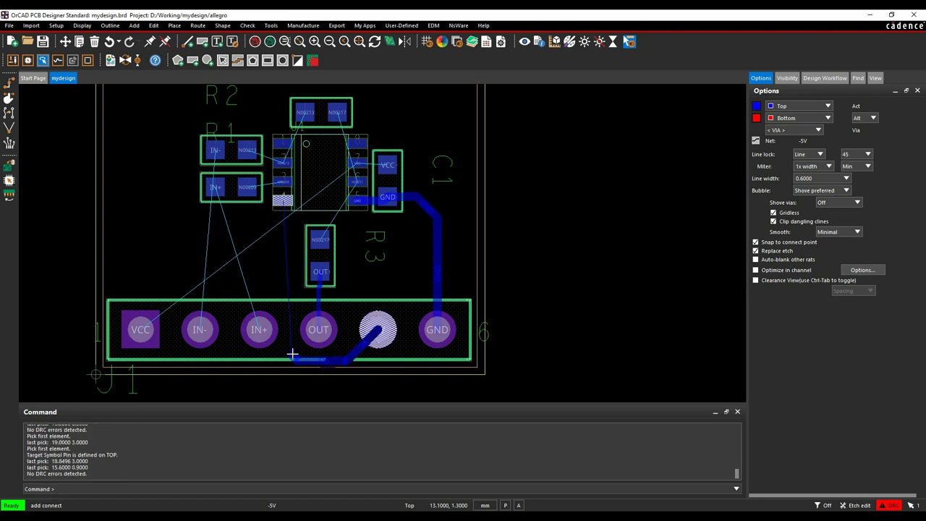
click(287, 346)
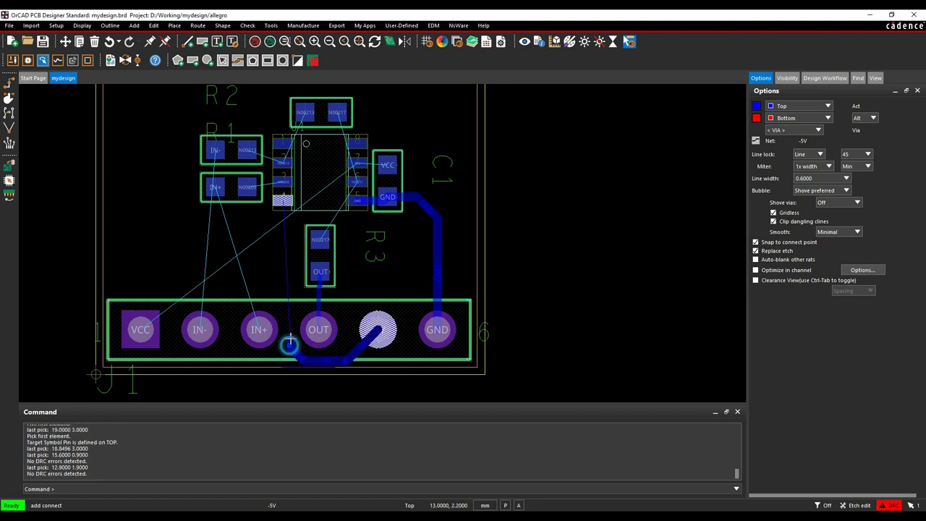
click(277, 201)
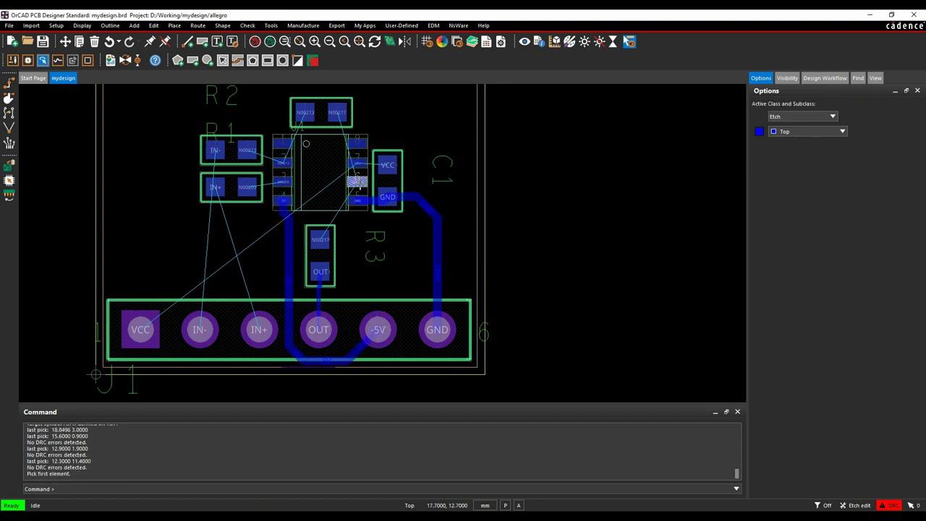
Route the N00217 net on the Top layer from R4 straight down and across to pin 6 of the IC
click(337, 110)
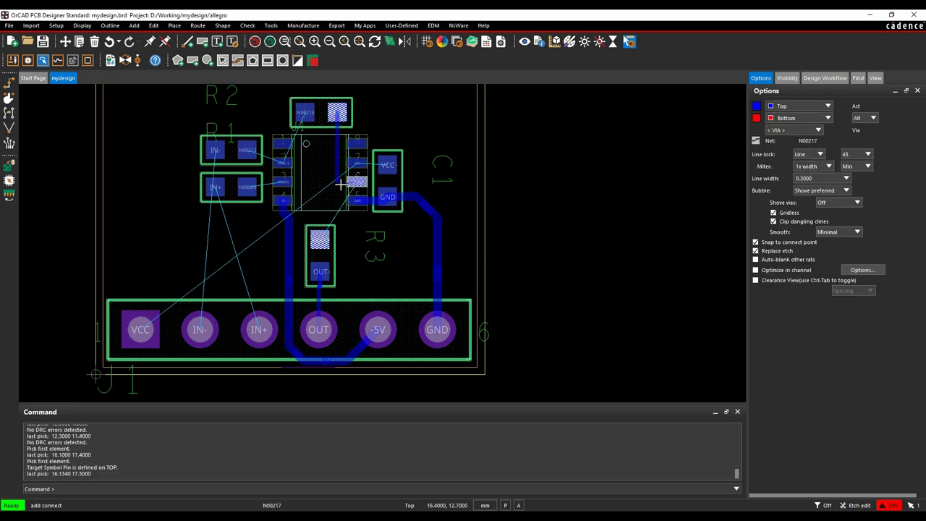
click(338, 183)
click(356, 183)
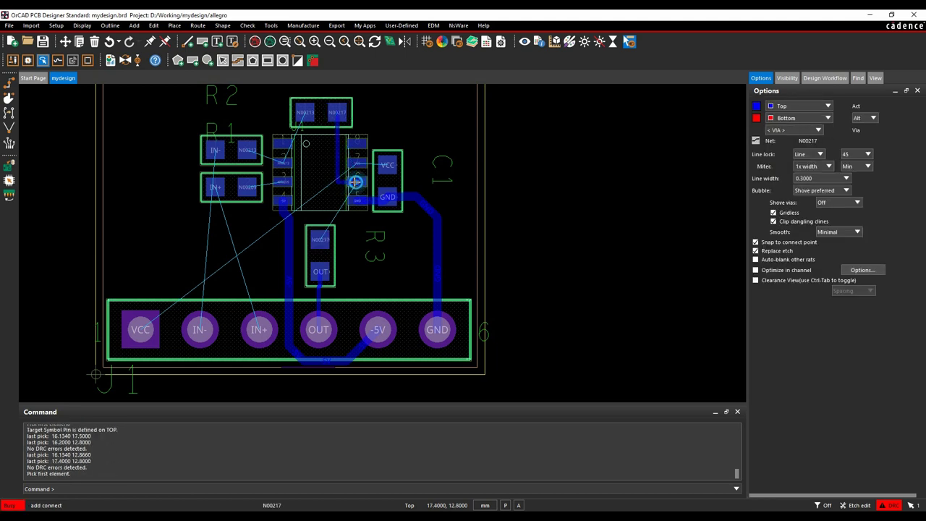
key(shift+F3)
click(338, 186)
right_click(303, 203)
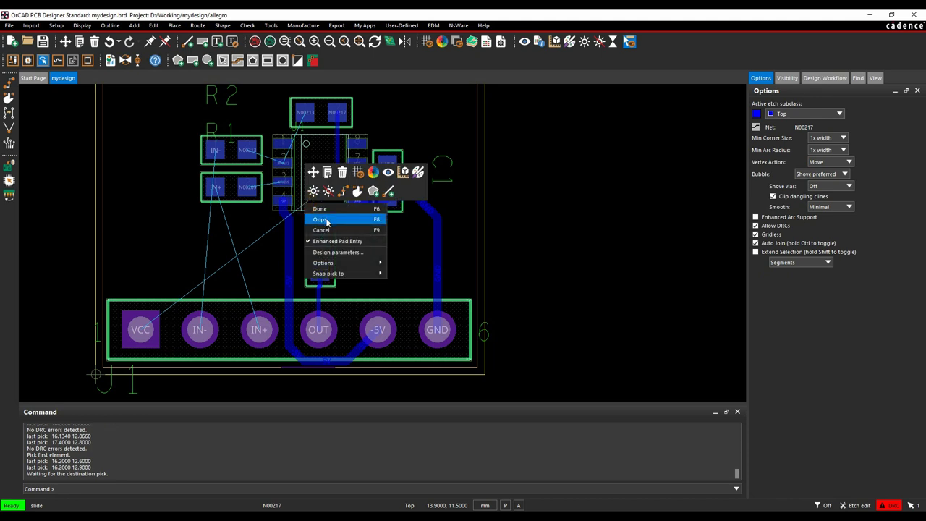
click(322, 219)
Route N00217 from R3 up to the existing trace beside pin 6, and connect VCC from pin 7 to C1
click(319, 238)
click(357, 161)
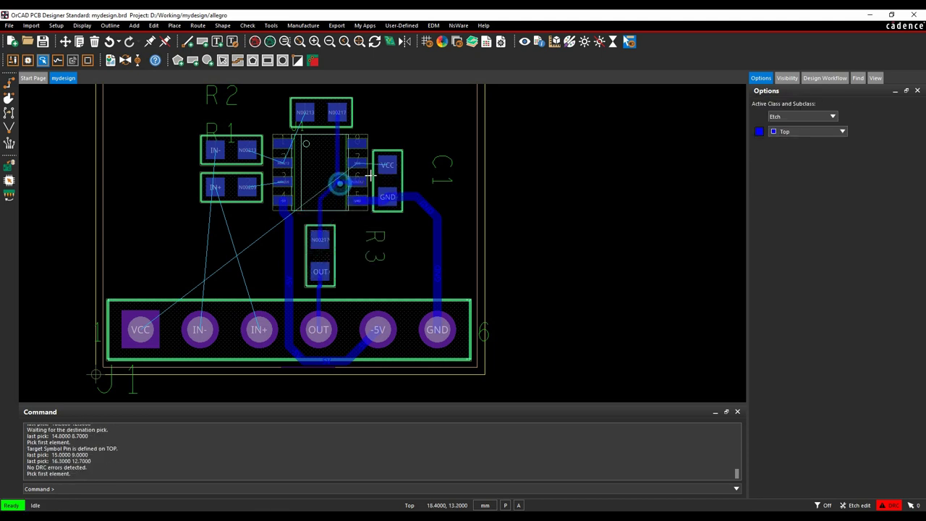
click(355, 162)
click(384, 165)
Route the N00213 net on the Top layer from pin 2 of the IC to R4 and to the resistor carrying IN-
click(292, 161)
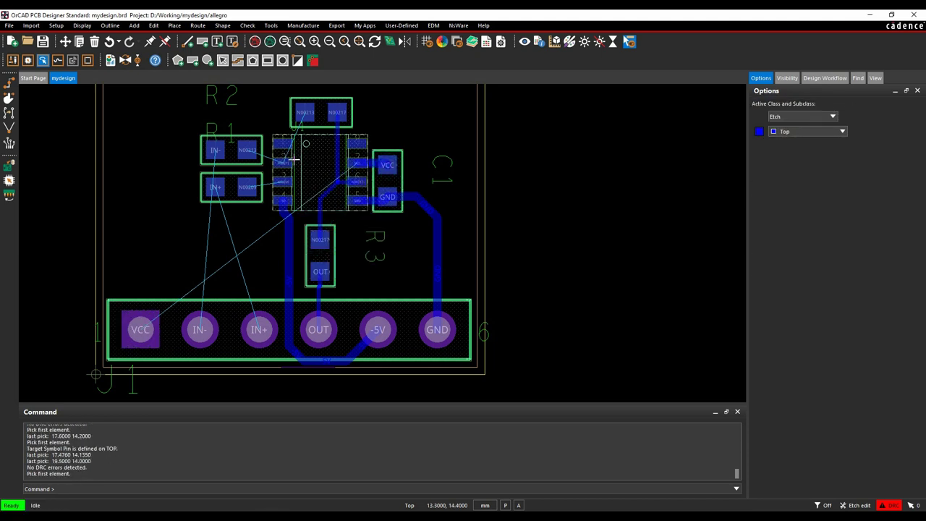
click(288, 162)
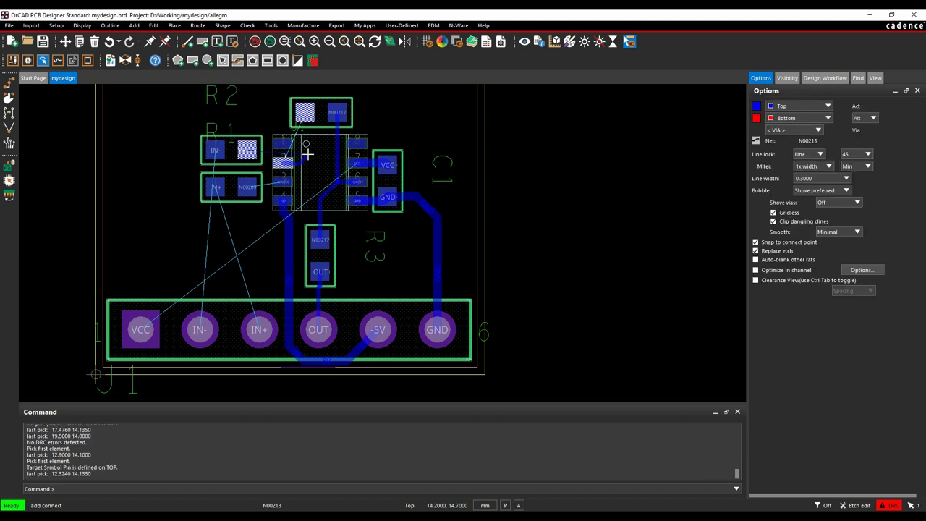
click(309, 153)
click(308, 112)
click(282, 179)
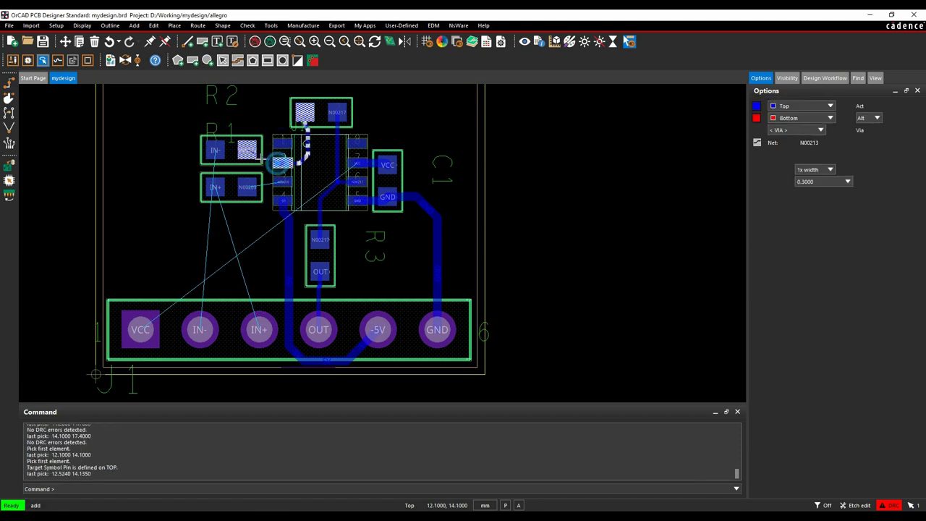
Route the N00209 net on the Top layer from pin 3 of the IC to the resistor carrying IN+
click(281, 179)
click(282, 179)
click(246, 191)
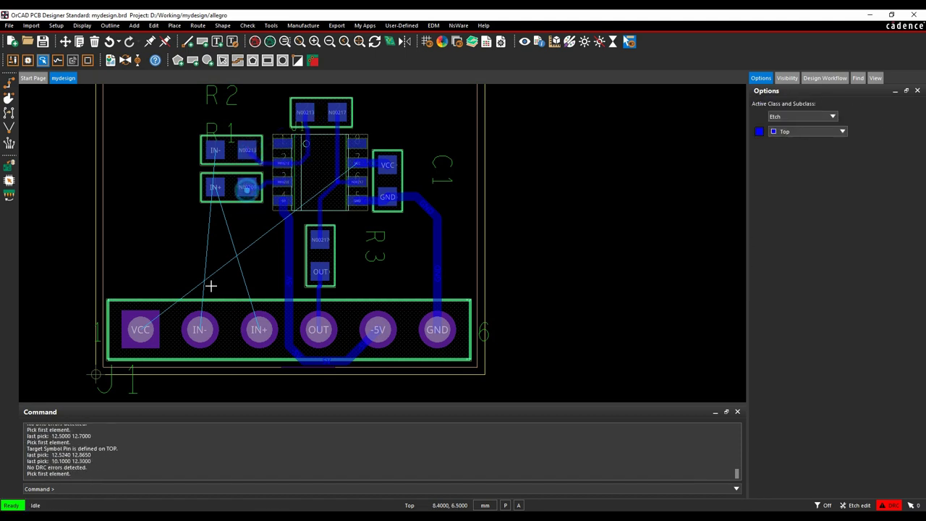
Route VCC on the Top layer from J1 up along the board's left edge and add a via near the upper-left corner
click(142, 323)
click(140, 329)
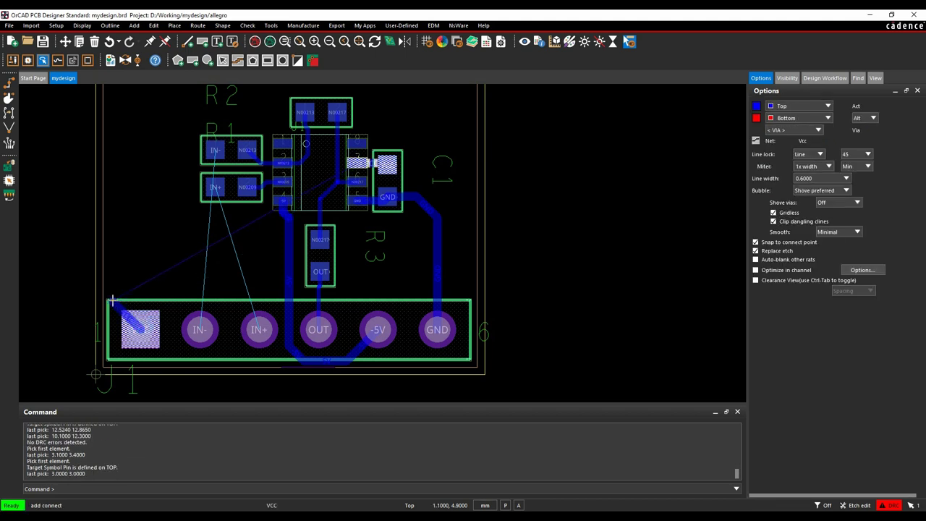
click(112, 300)
key(Up)
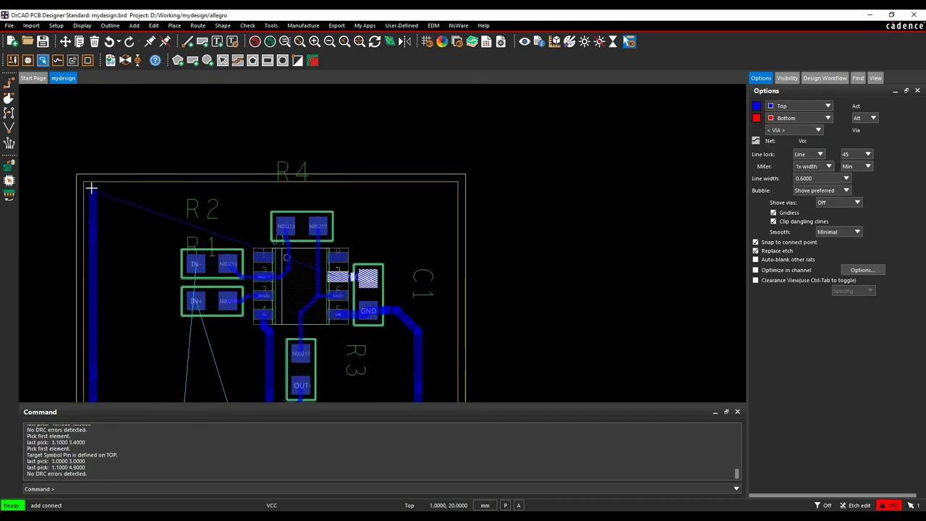
right_click(91, 188)
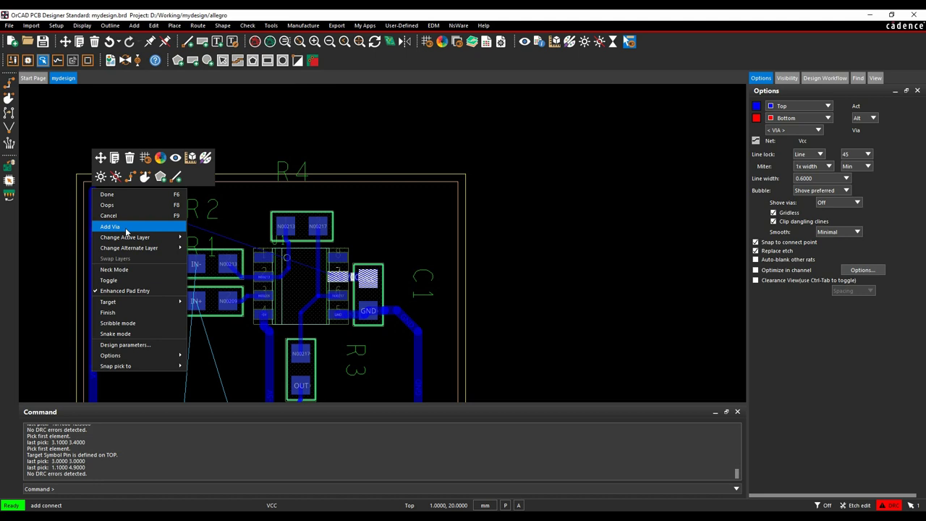
click(126, 230)
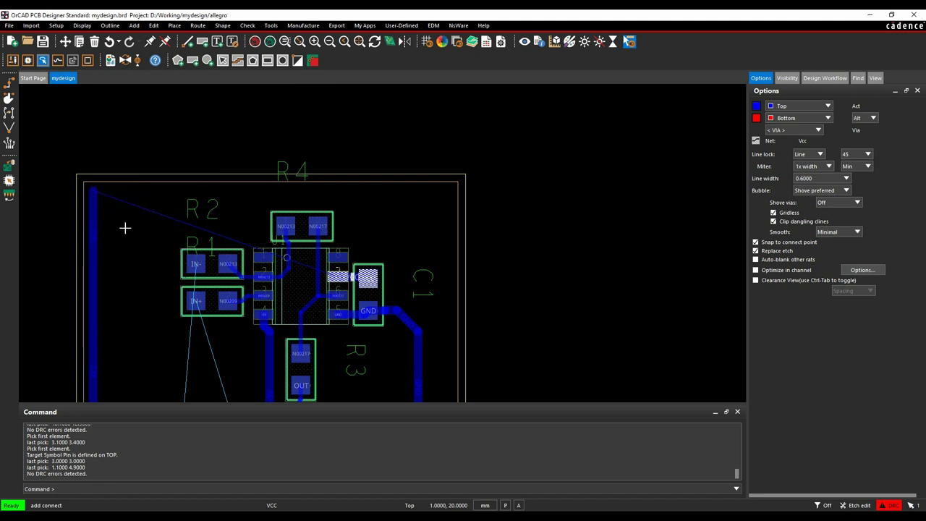
click(93, 190)
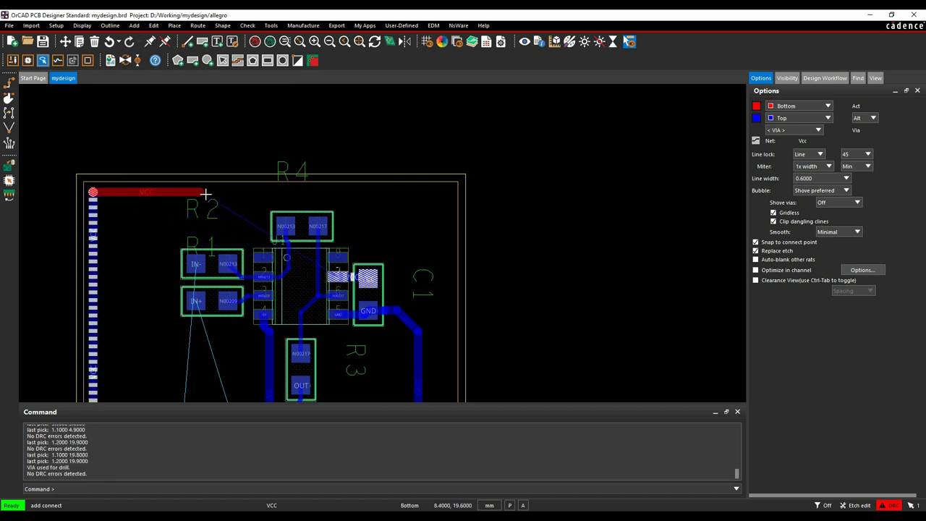
Continue VCC along the upper board edge on Bottom to a via past R2, and on Top to a via above R4's first pad
double_click(229, 192)
click(285, 190)
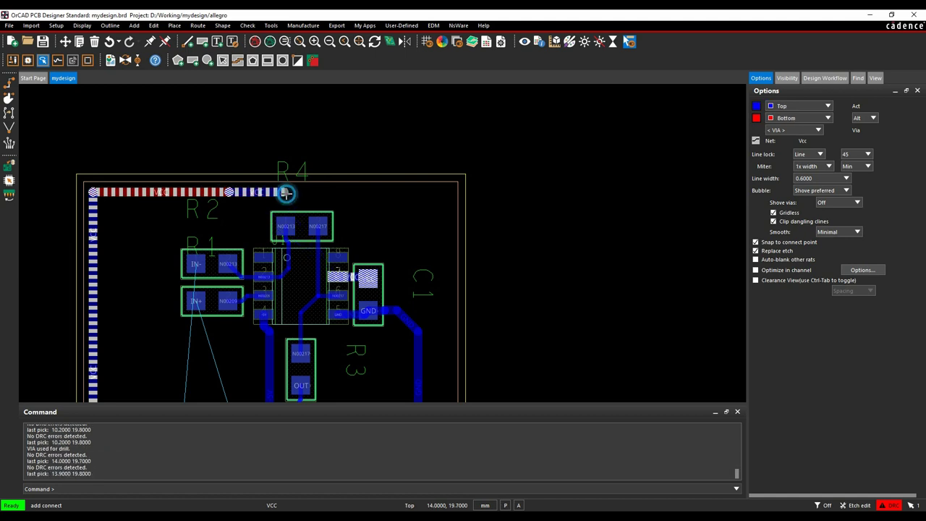
double_click(285, 190)
Try extending VCC from the via above R4 to above C1 with alternating Bottom and Top segments, and undo that extension
double_click(329, 192)
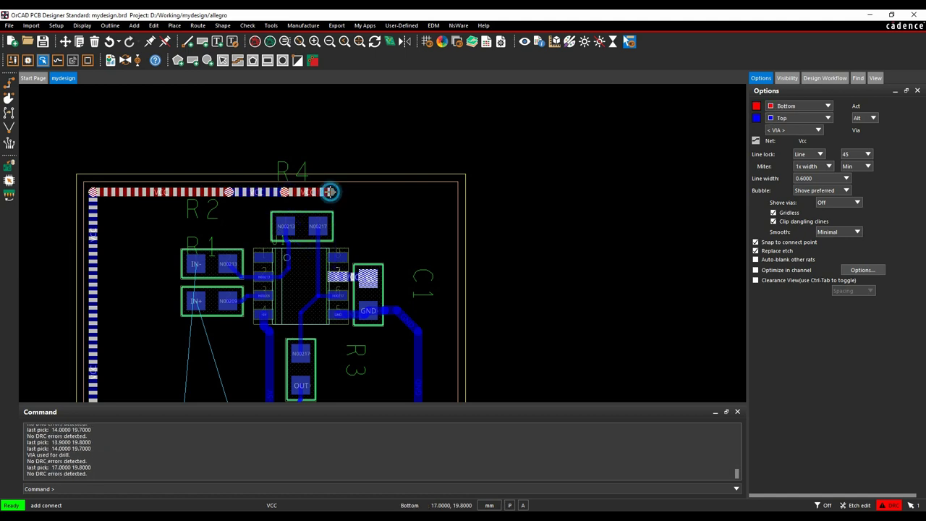
double_click(368, 192)
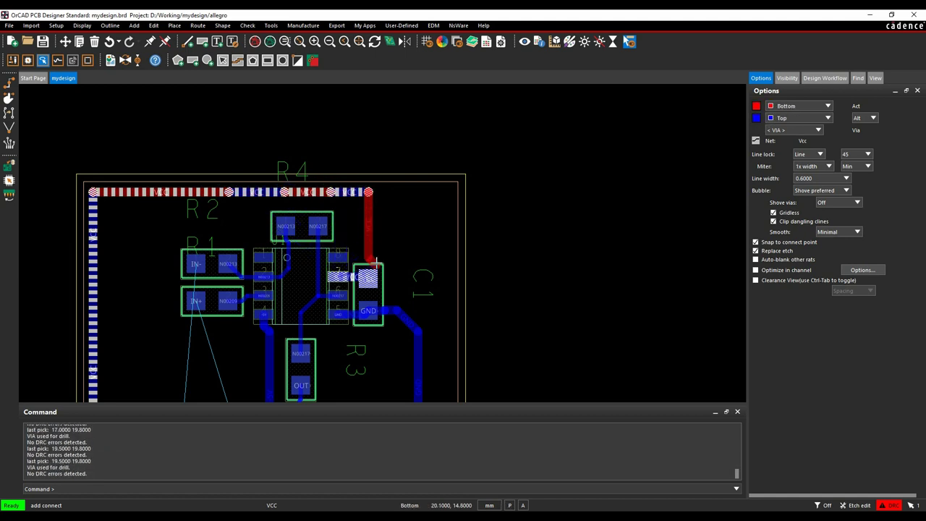
right_click(367, 204)
click(382, 220)
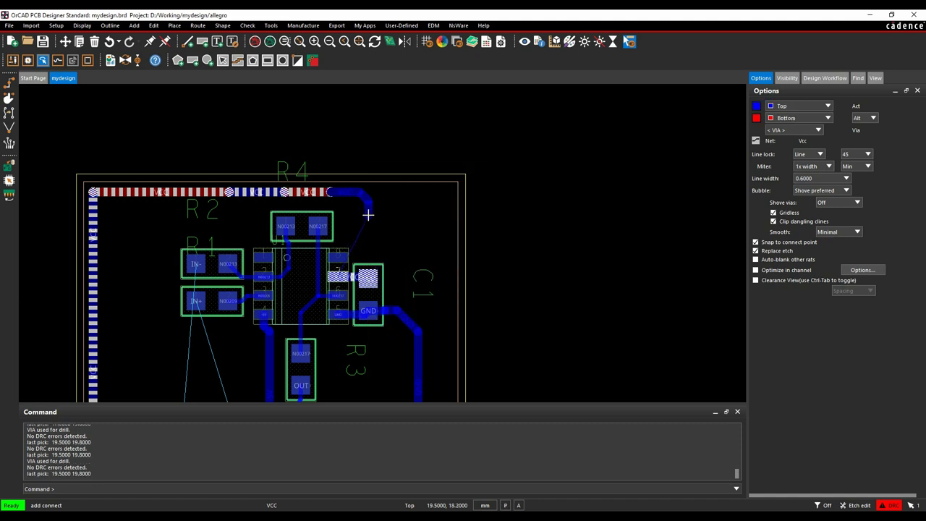
right_click(367, 208)
click(380, 224)
right_click(362, 201)
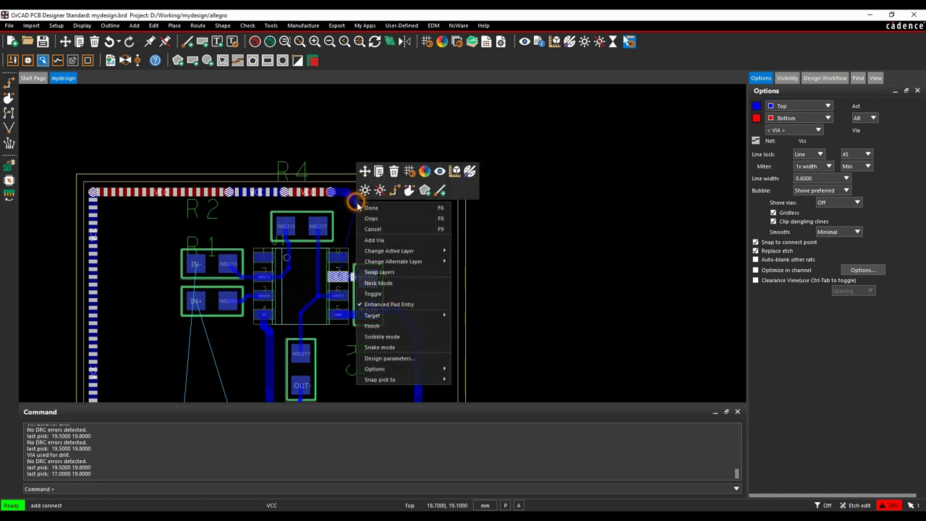
click(378, 217)
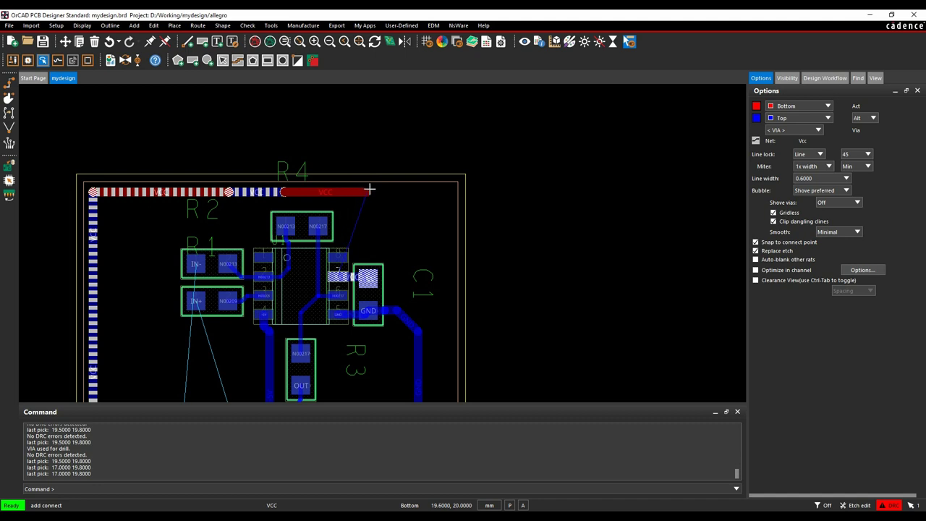
Route VCC on Bottom from the via above R4 to a new via above C1, and finish on Top at C1's VCC pad
click(368, 192)
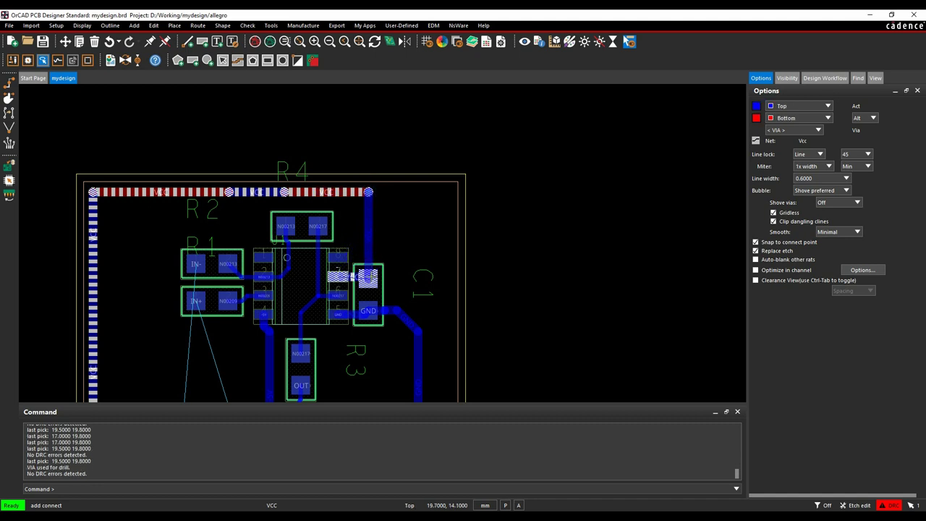
click(369, 286)
right_click(413, 211)
click(382, 219)
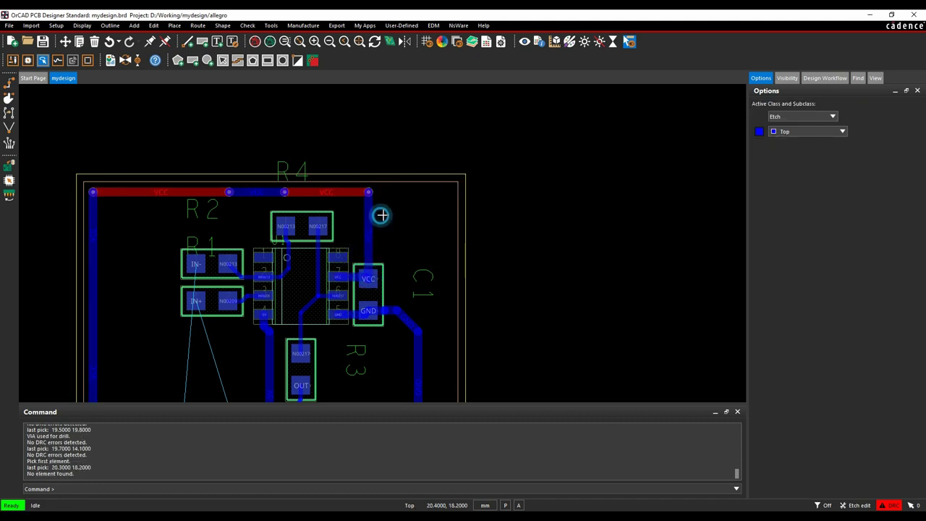
Change the short Top-layer VCC segment between the two middle vias along the upper edge to the BOTTOM layer
right_click(264, 192)
mouse_move(293, 275)
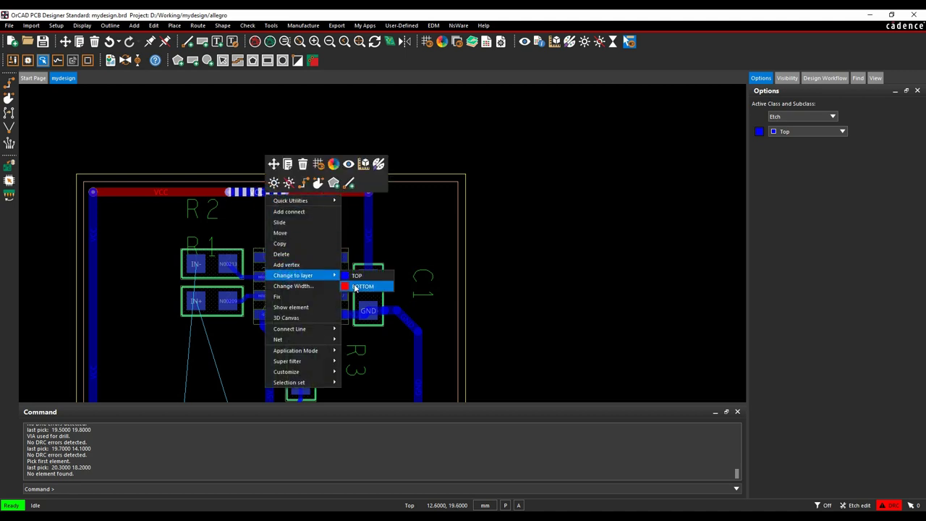
click(355, 287)
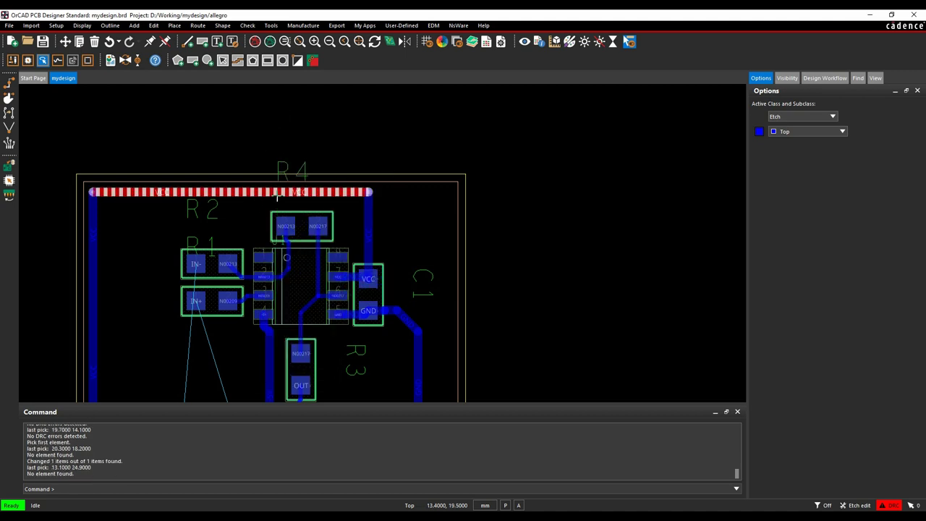
Route the IN+ and IN- differential pair on the Top layer from J1, bending left and up, into the gap between the two input resistors' pads
middle_drag(544, 320, 576, 281)
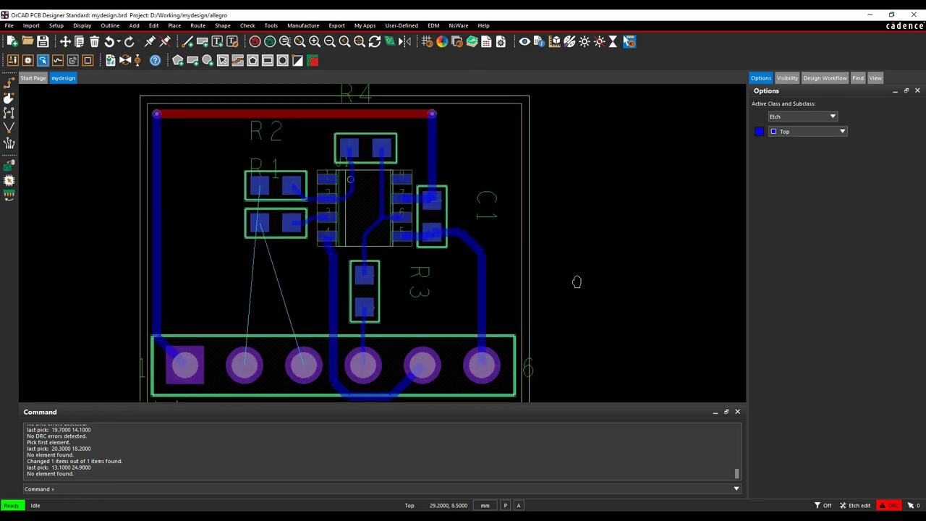
key(F3)
click(300, 369)
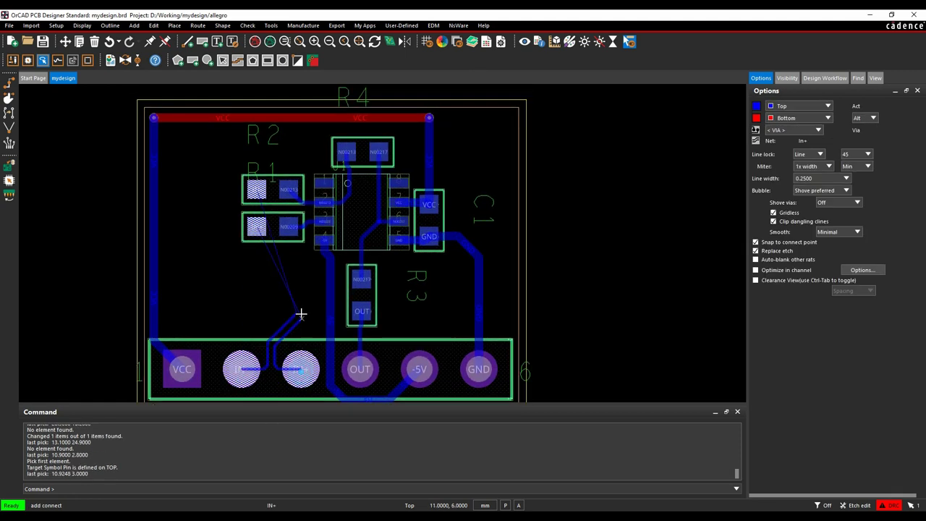
click(261, 293)
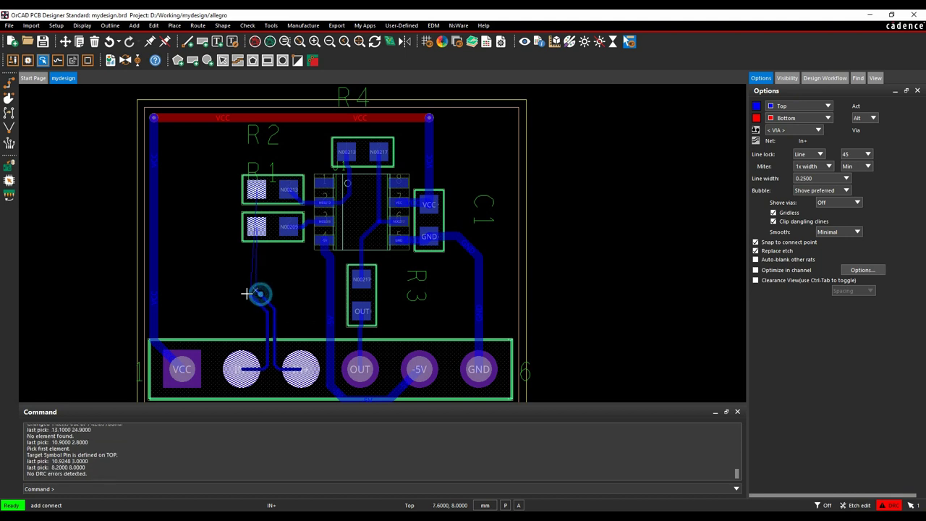
click(220, 290)
click(200, 277)
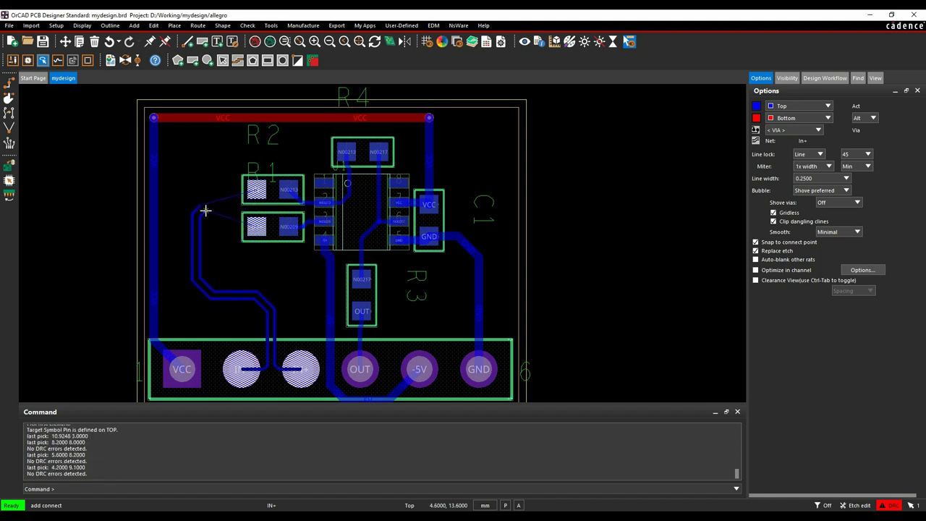
click(210, 214)
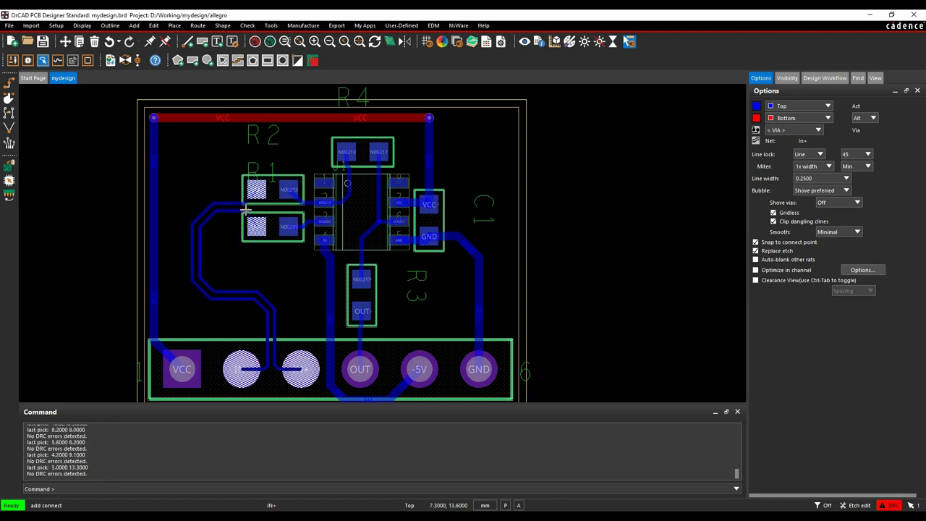
click(246, 209)
click(261, 215)
right_click(201, 181)
click(164, 180)
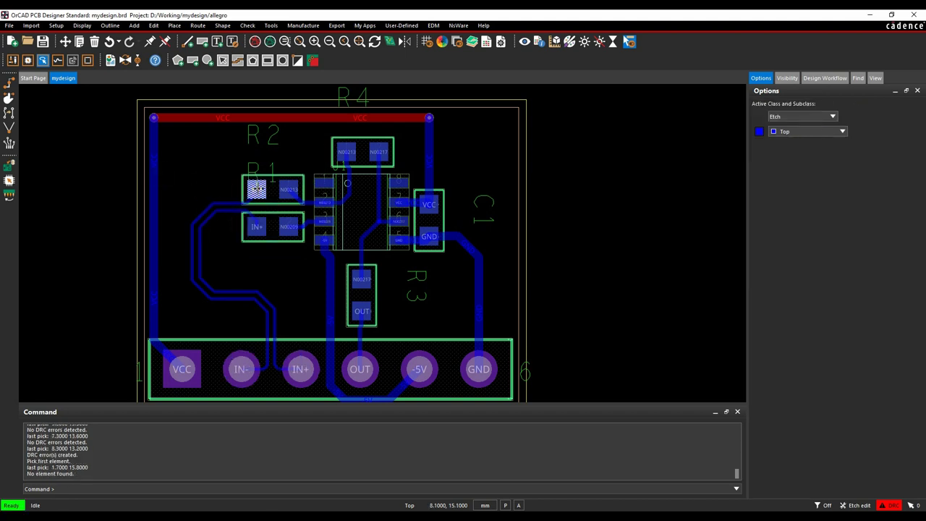
Inspect the DRC marker on the IN- resistor pad and compare the routed lengths of the IN- and IN+ nets
mouse_move(255, 188)
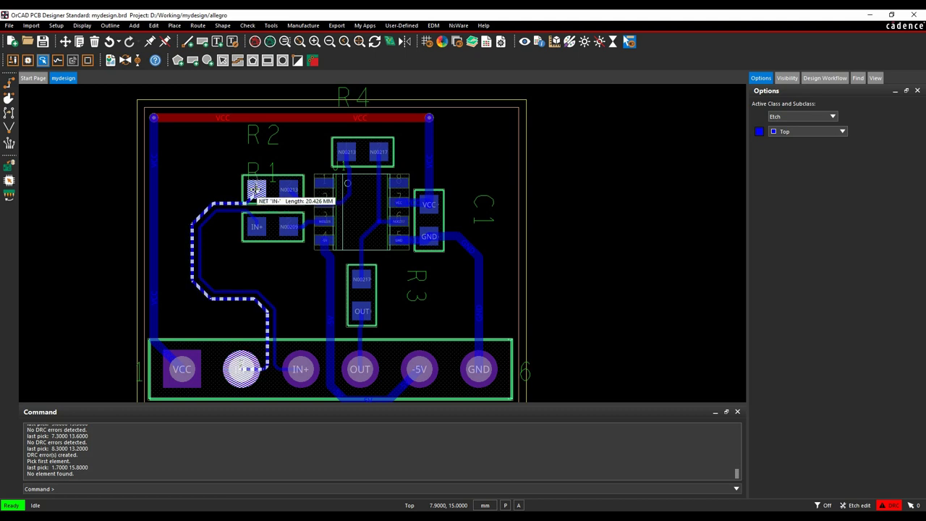
scroll(257, 189, up, 3)
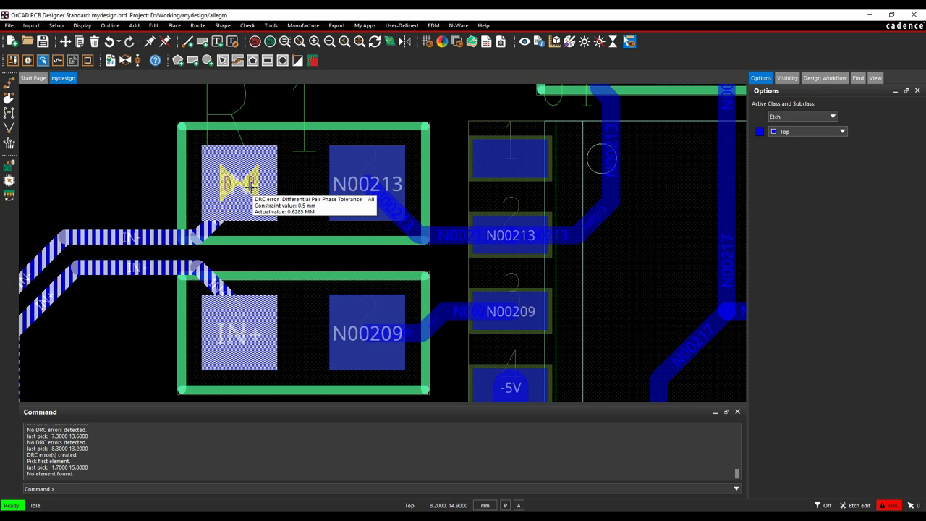
scroll(116, 156, down, 2)
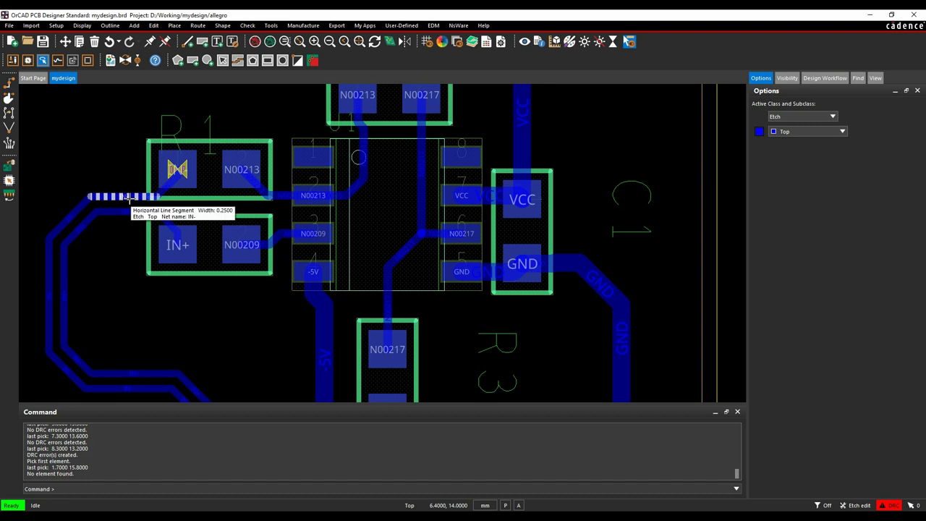
key(Tab)
key(Tab)
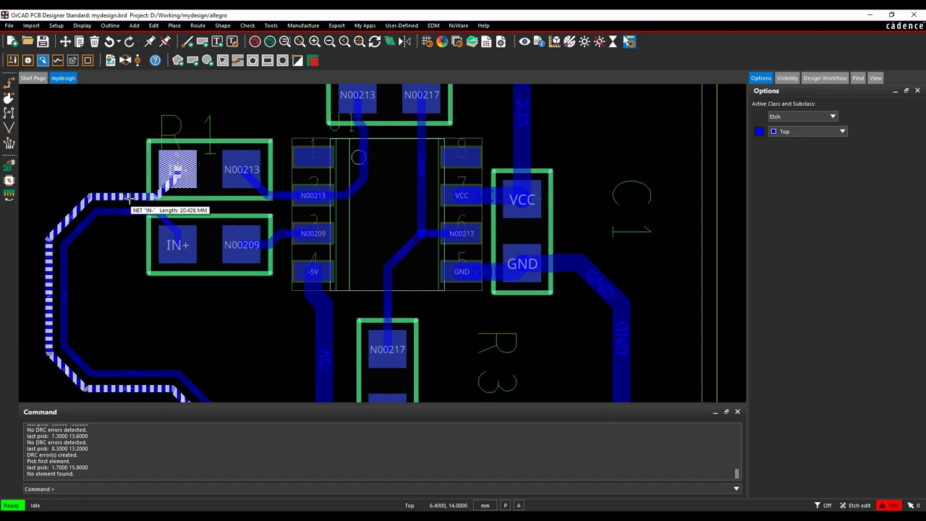
key(Tab)
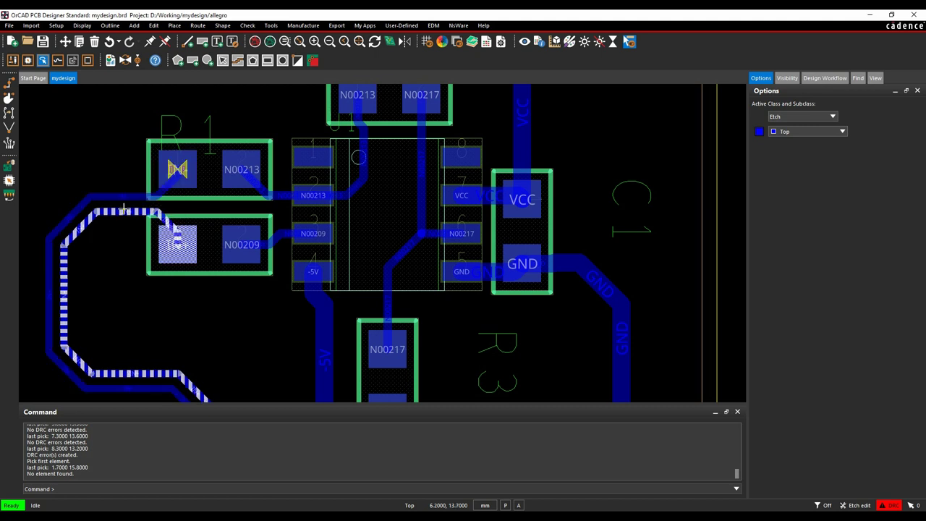
scroll(138, 262, down, 4)
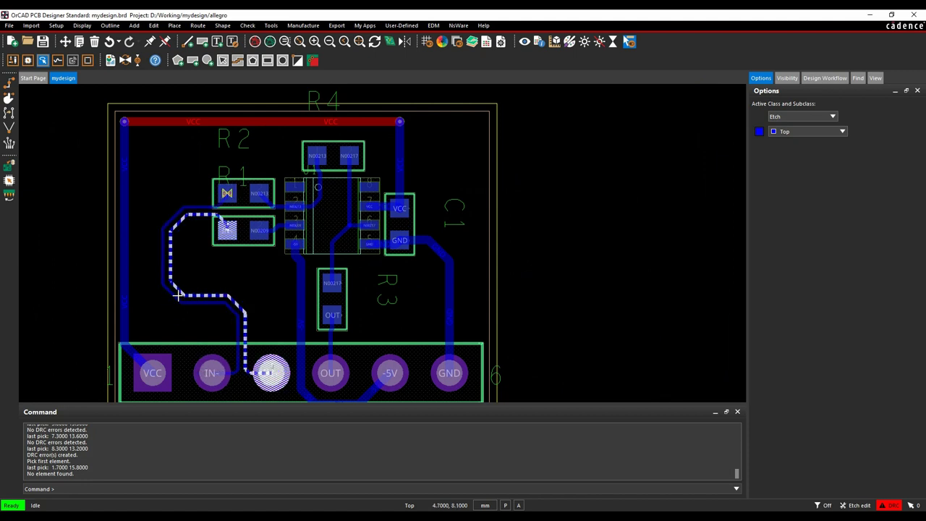
Slide the diagonal corner segments of the IN+ and IN- pair outward at its three large bends to tighten the corners
click(9, 97)
click(178, 287)
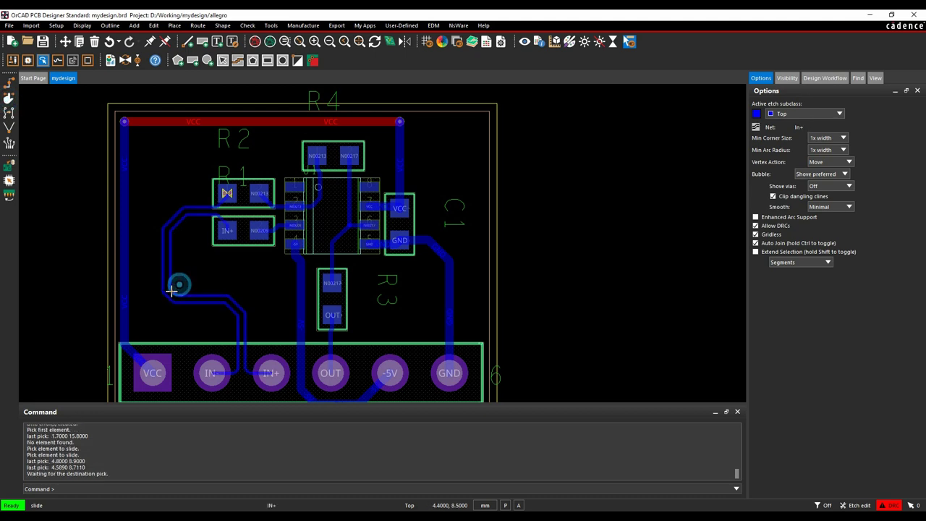
click(169, 292)
click(176, 226)
click(171, 210)
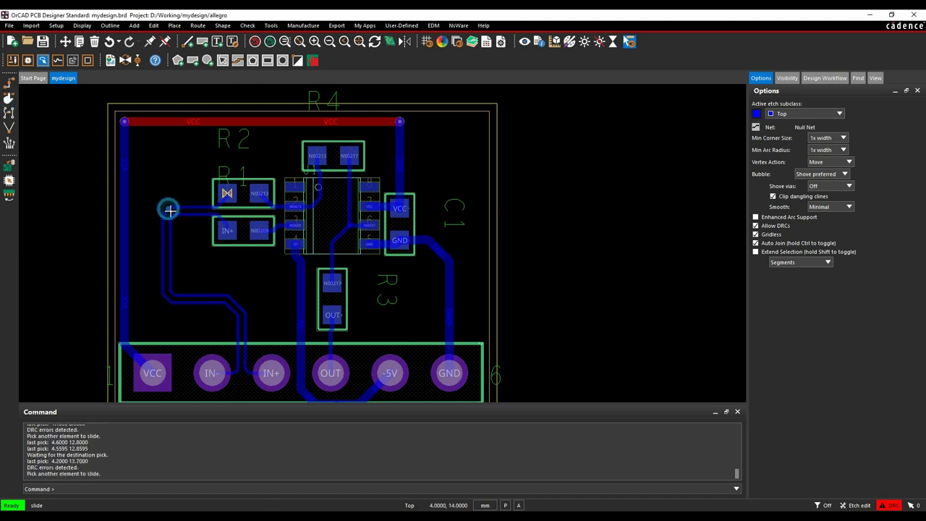
click(227, 306)
click(248, 301)
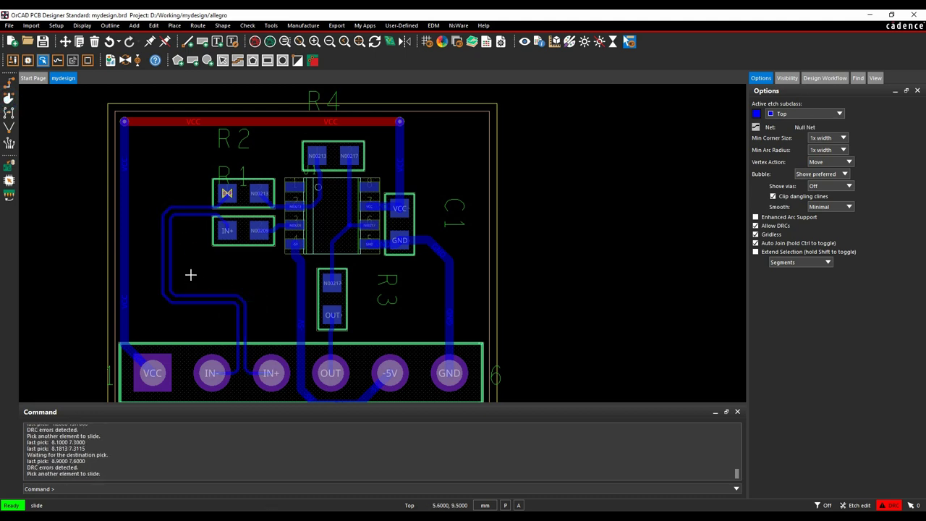
right_click(190, 273)
click(198, 277)
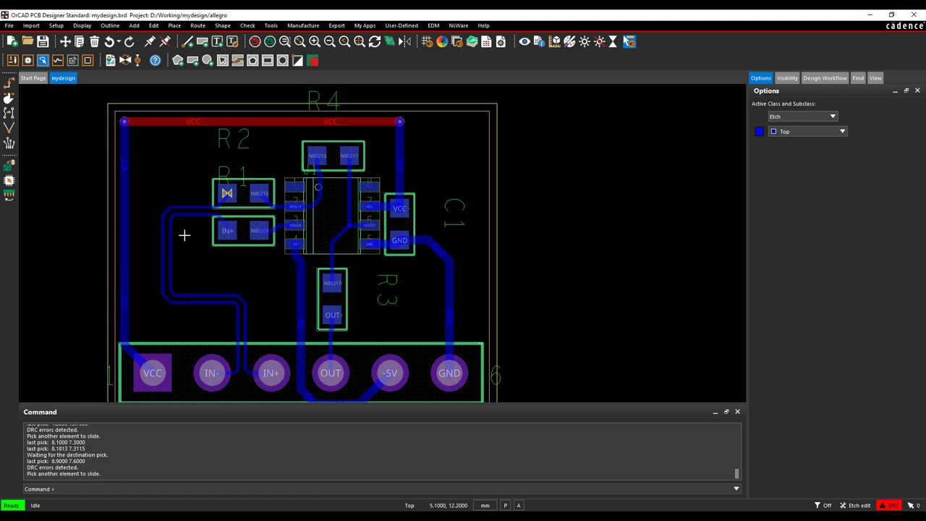
Change the editor's product choice to OrCAD PCB Designer Professional
click(8, 26)
click(36, 185)
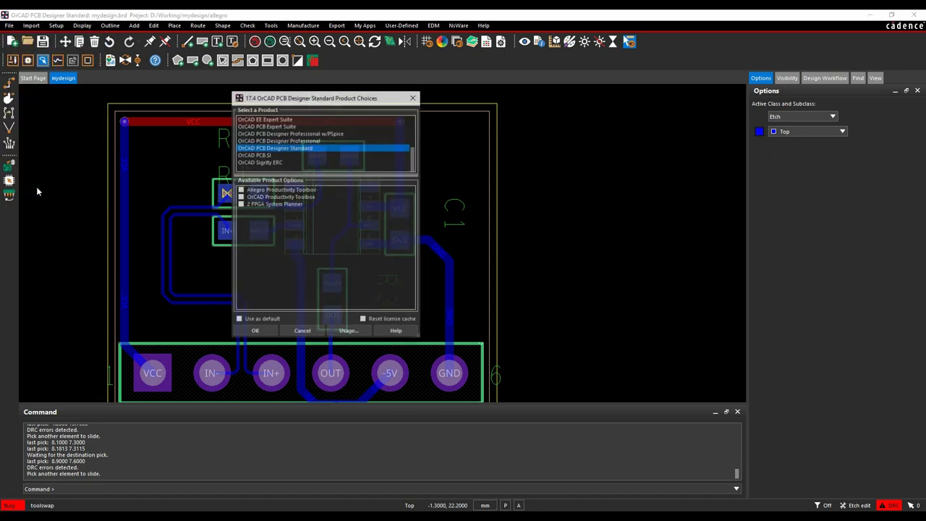
double_click(298, 141)
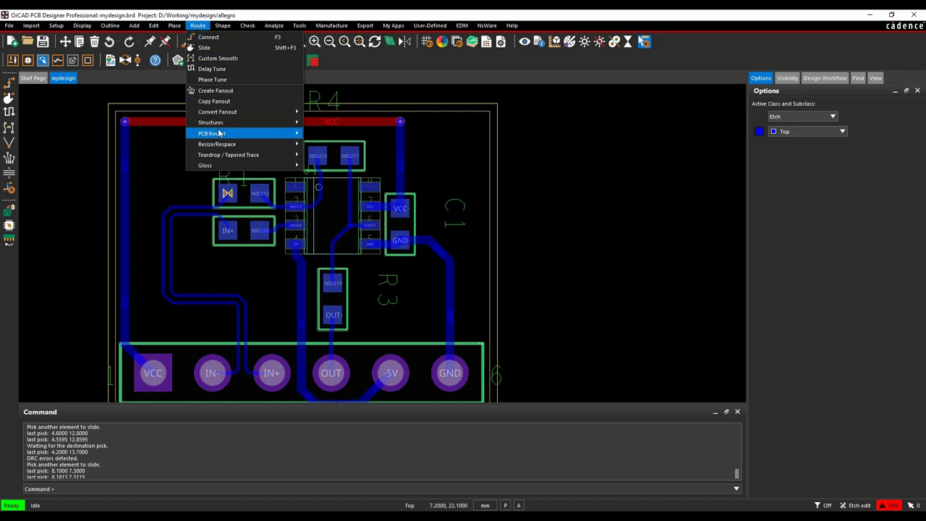
Phase-tune the differential pair with one Line-style bump, 0.25 mm long and high, on the vertical IN+ segment beside the input resistors
click(217, 78)
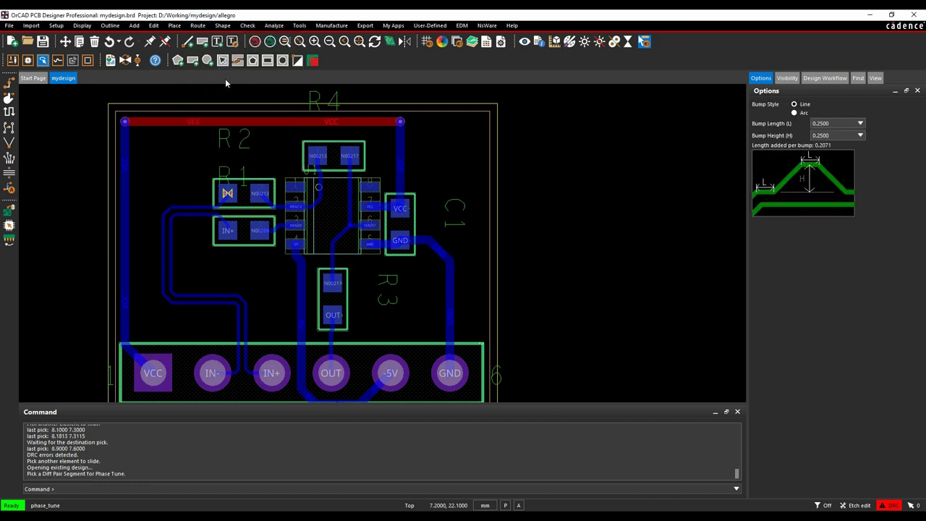
click(197, 25)
click(207, 73)
click(795, 113)
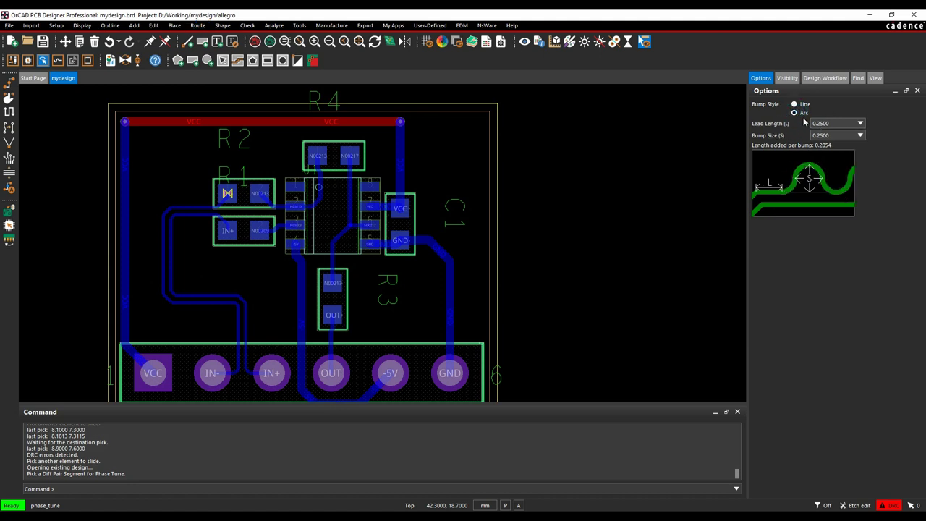
click(795, 104)
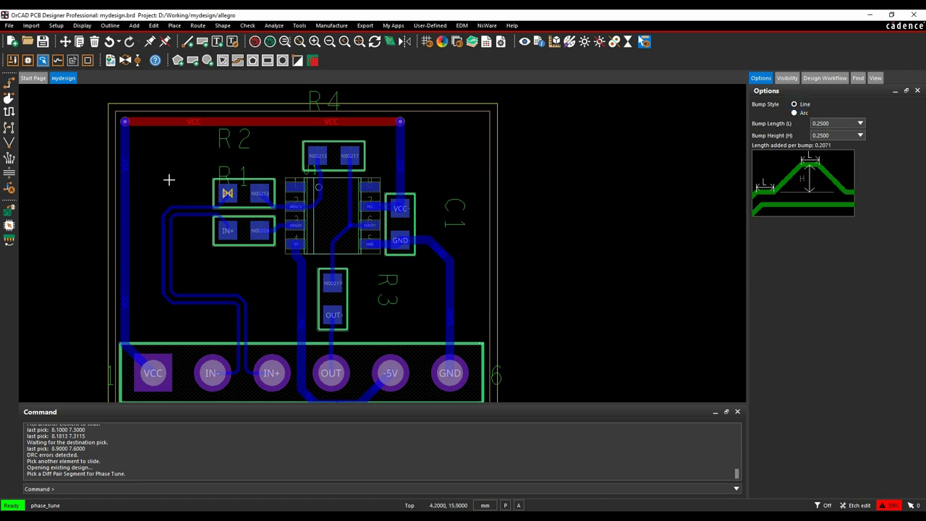
click(172, 242)
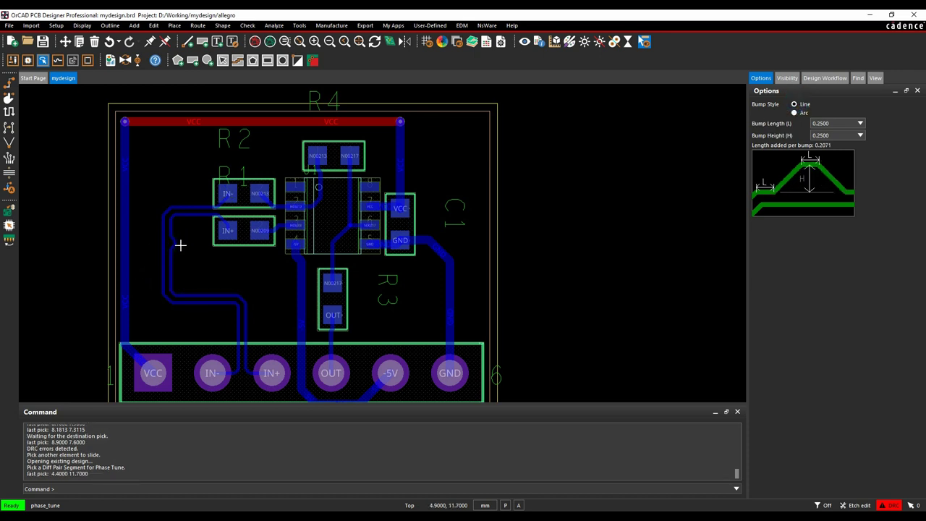
scroll(169, 189, up, 5)
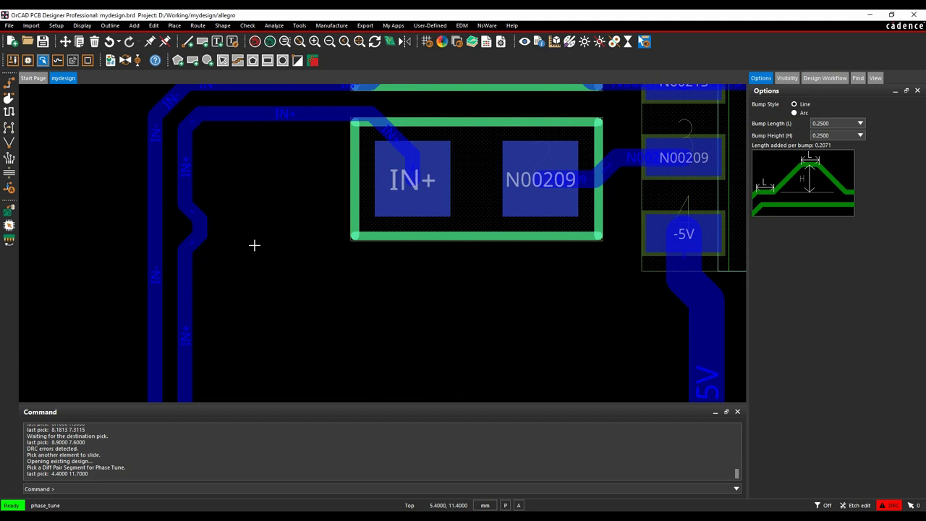
scroll(254, 246, down, 3)
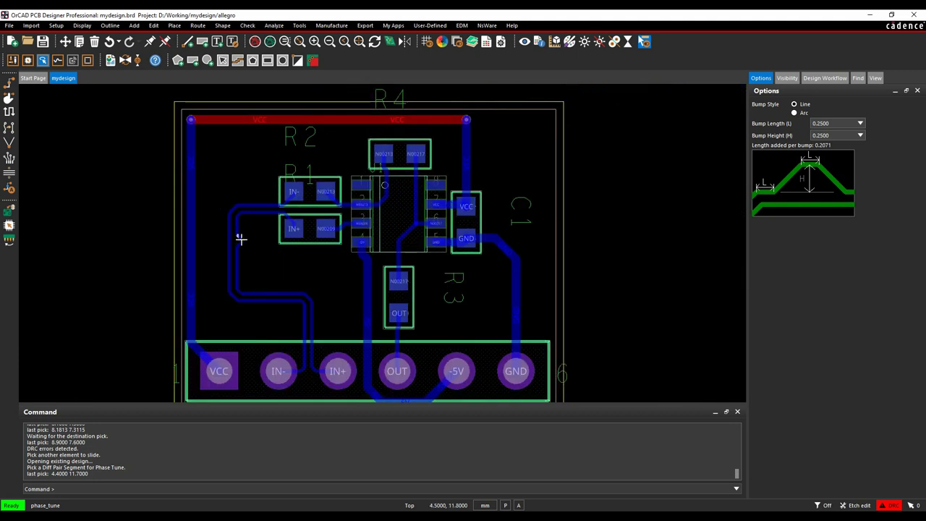
right_click(260, 255)
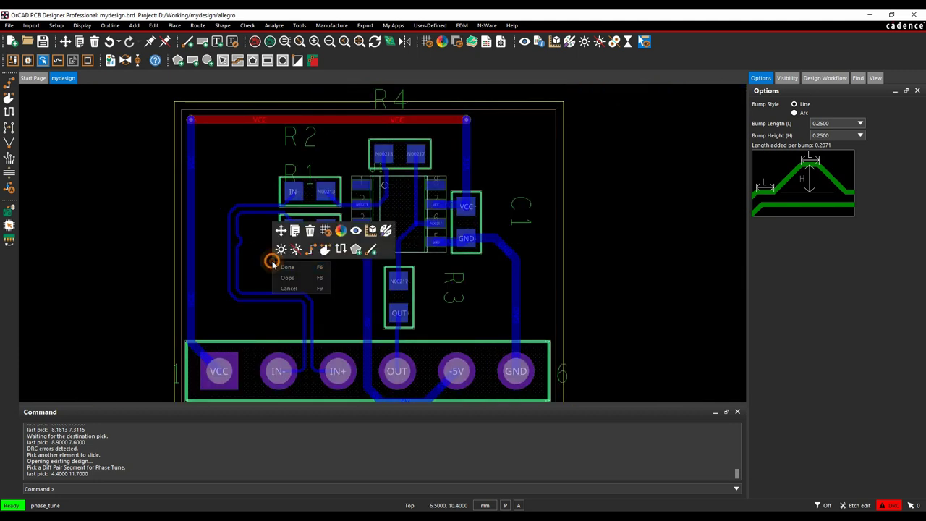
click(278, 268)
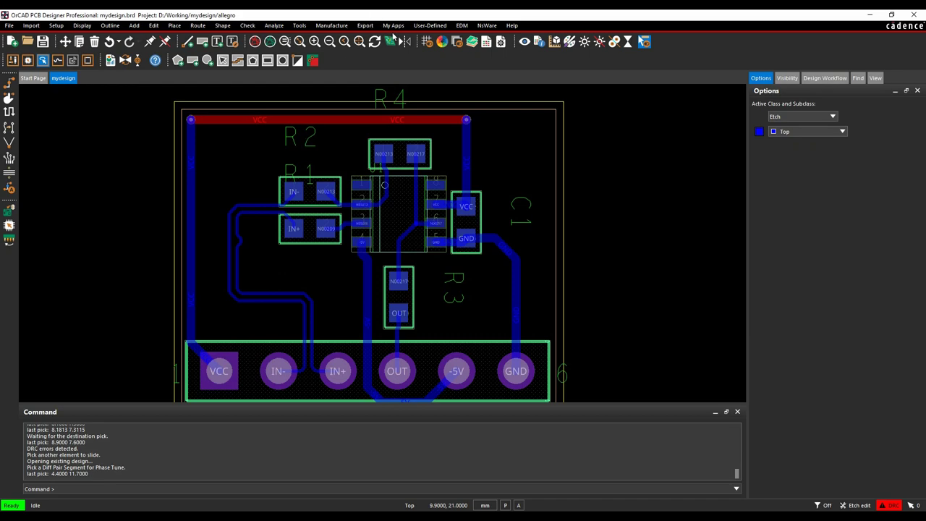
Analyze the DP_IN differential pair in Constraint Manager and review its uncoupled length and static phase margins
click(490, 43)
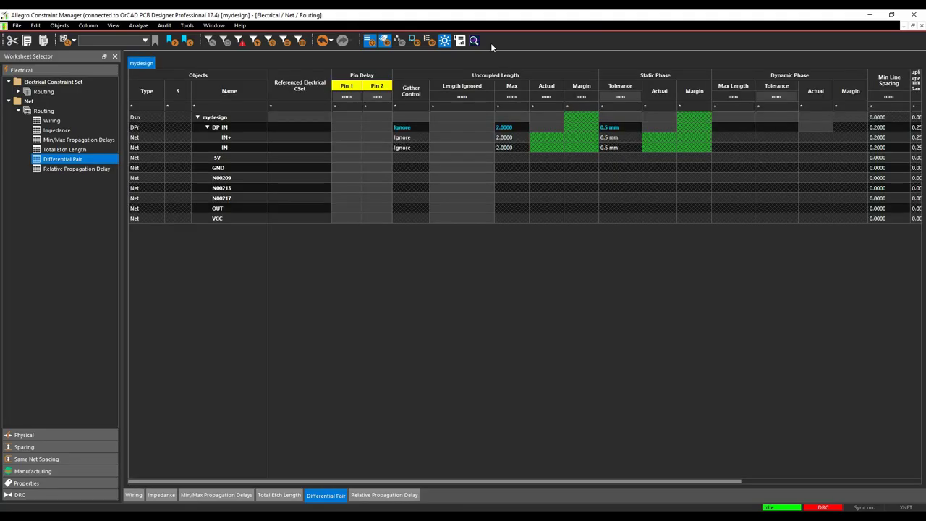
right_click(223, 128)
click(243, 133)
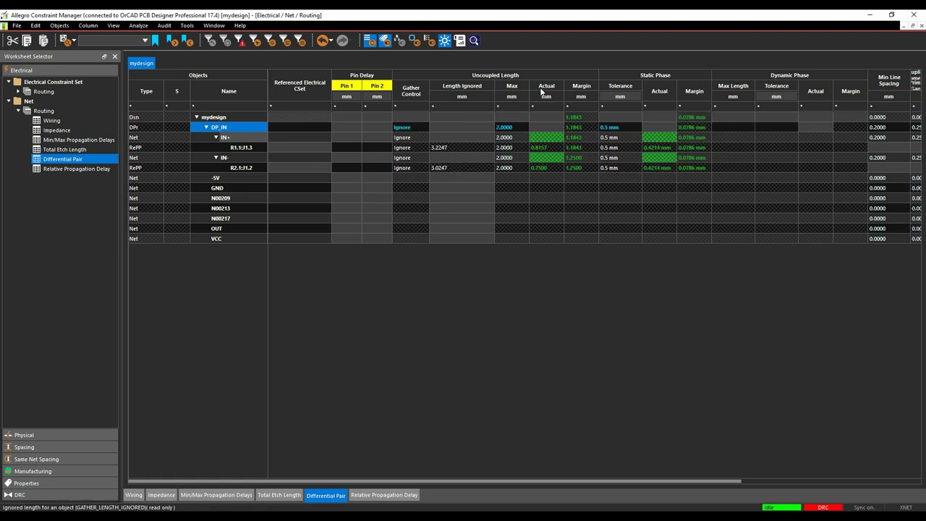
click(914, 15)
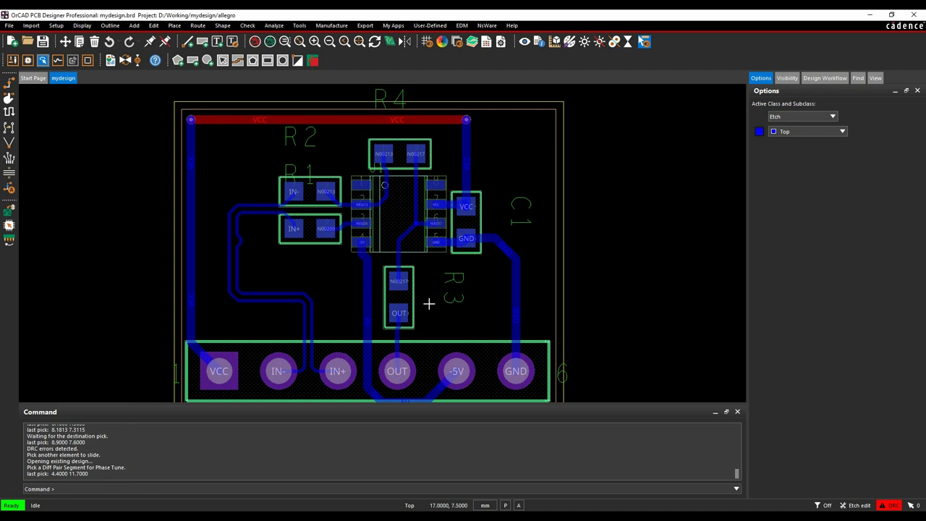
Z-Copy the board outline to ETCH/BOTTOM as a dynamic shape, contracted by an offset of 0.5 mm
click(222, 26)
click(231, 156)
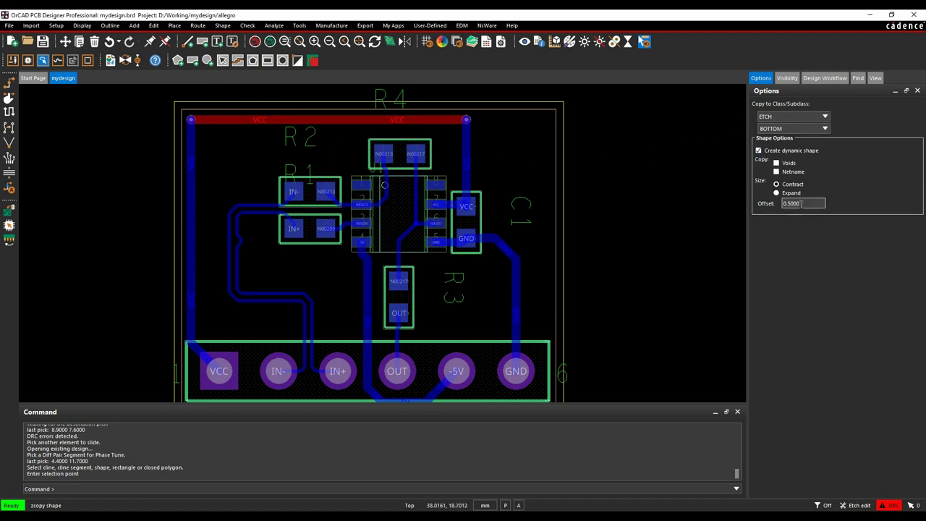
click(563, 252)
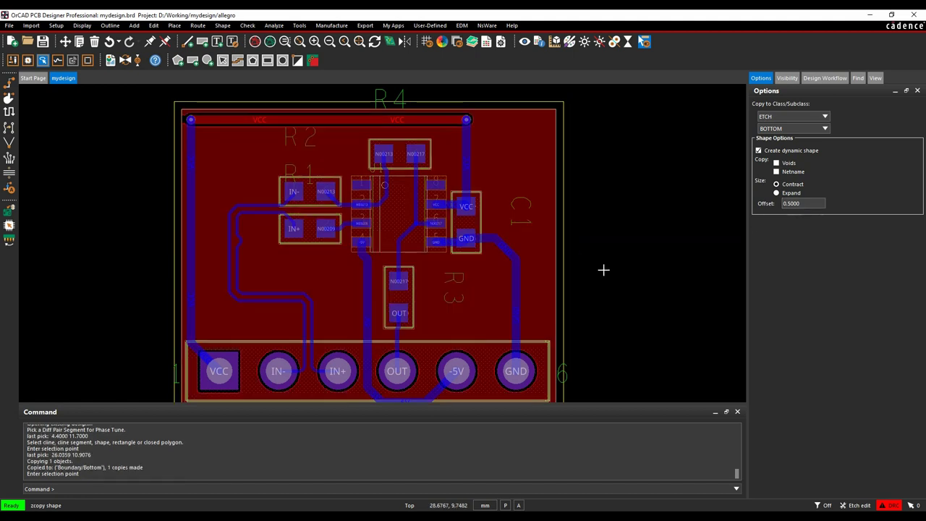
right_click(612, 260)
click(612, 157)
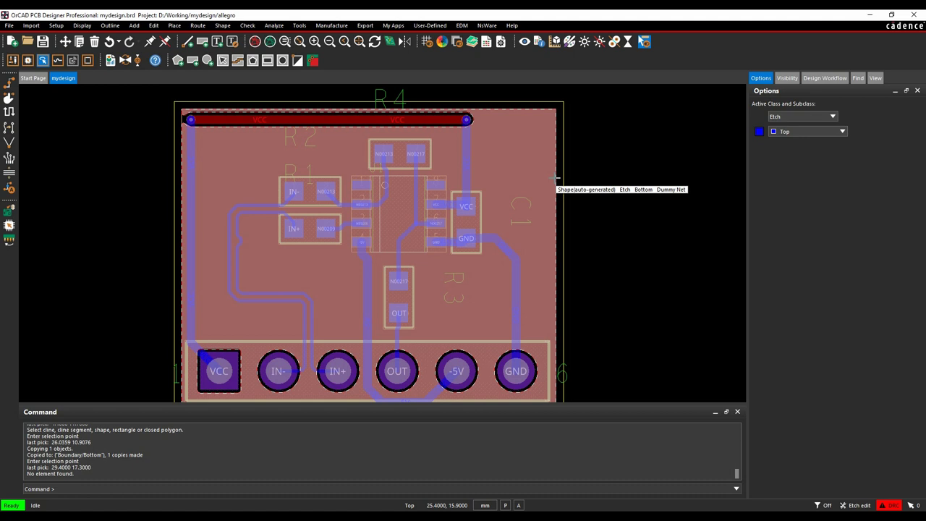
Try to assign a net to the Bottom copper shape by picking an object on the board
click(222, 25)
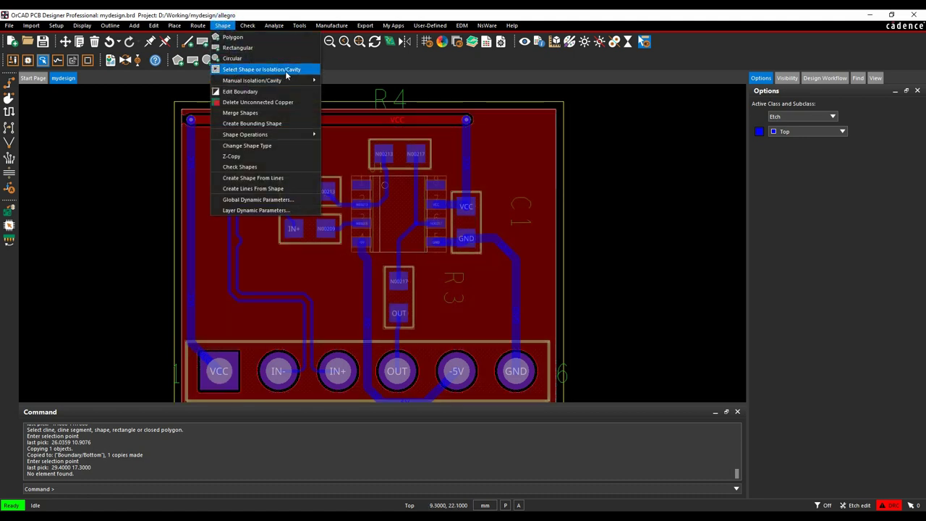
click(78, 153)
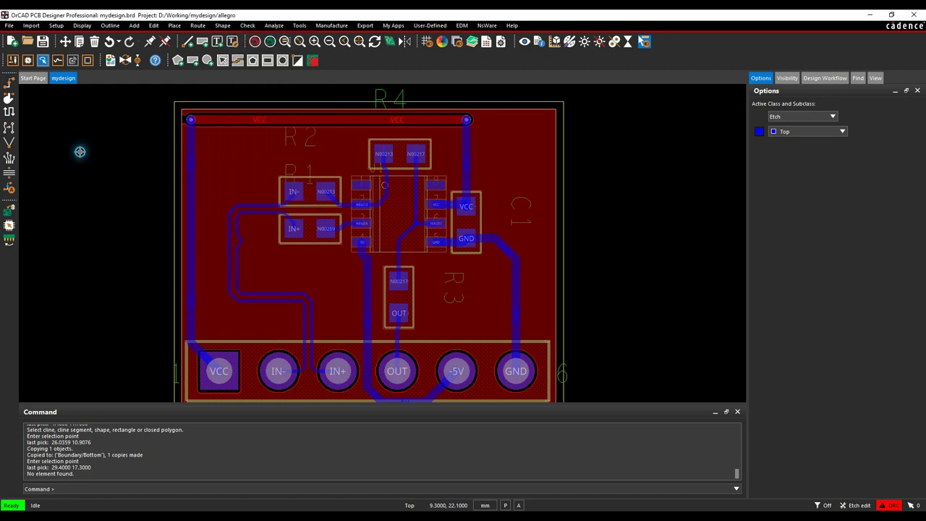
click(223, 62)
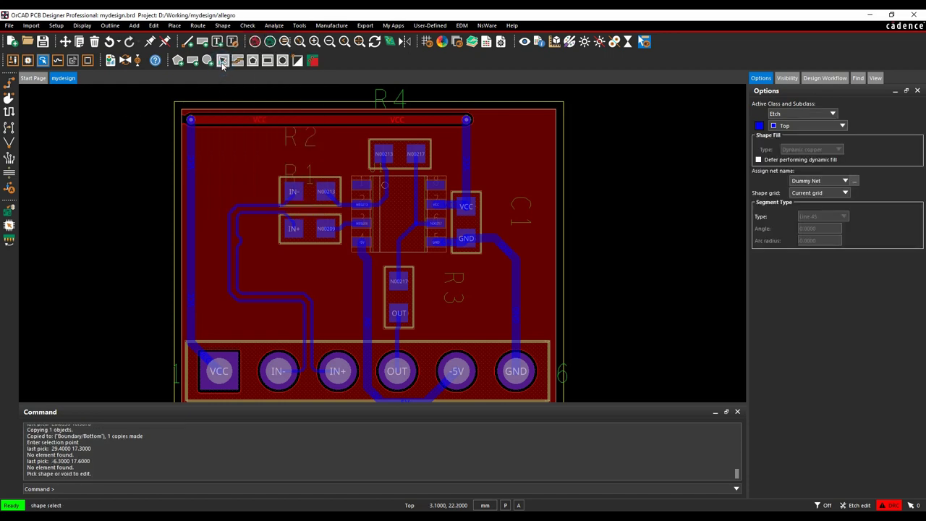
click(214, 186)
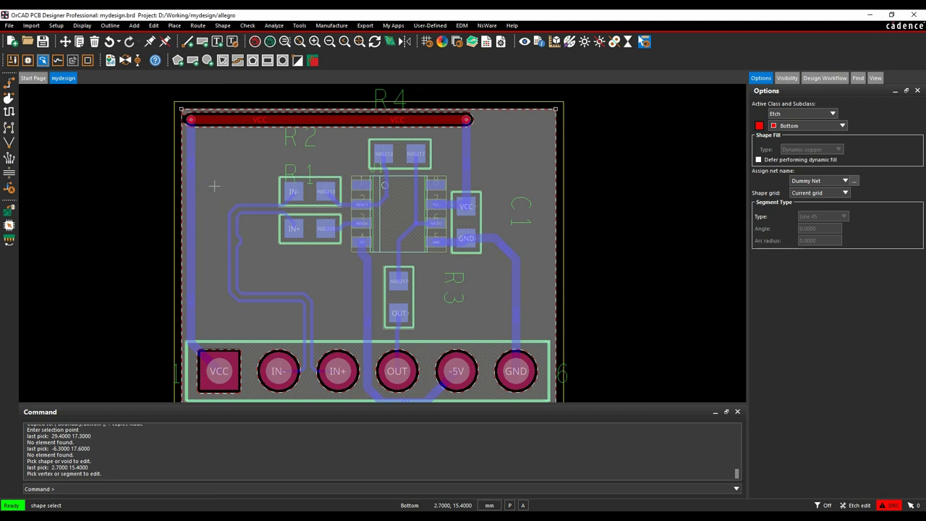
right_click(216, 365)
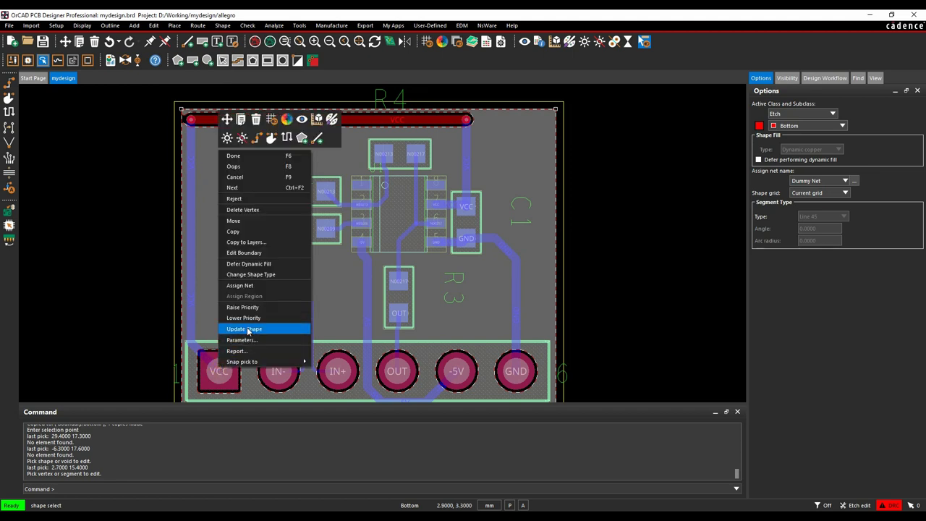
click(239, 286)
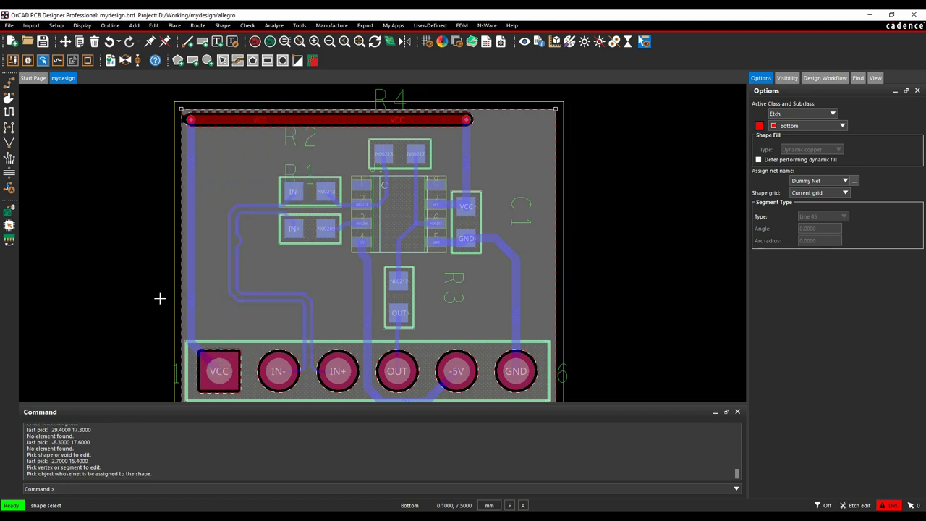
right_click(110, 269)
click(86, 256)
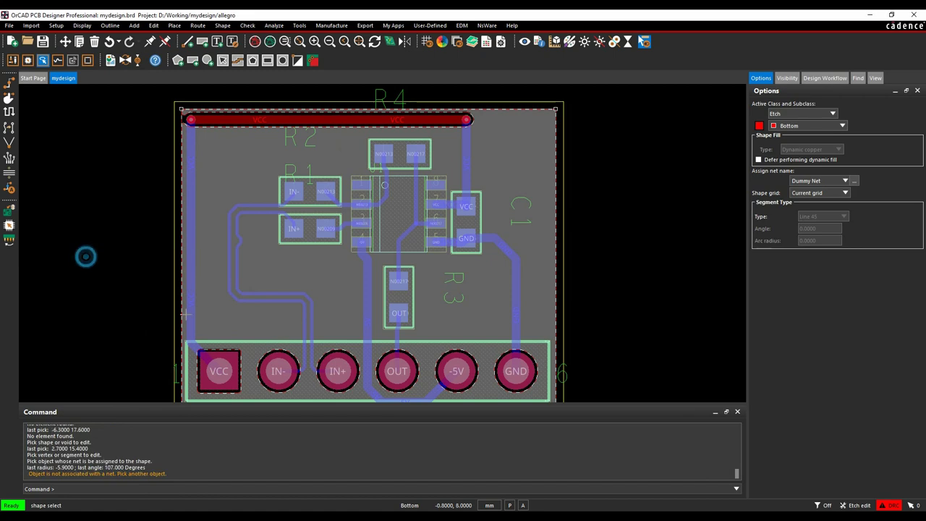
click(203, 261)
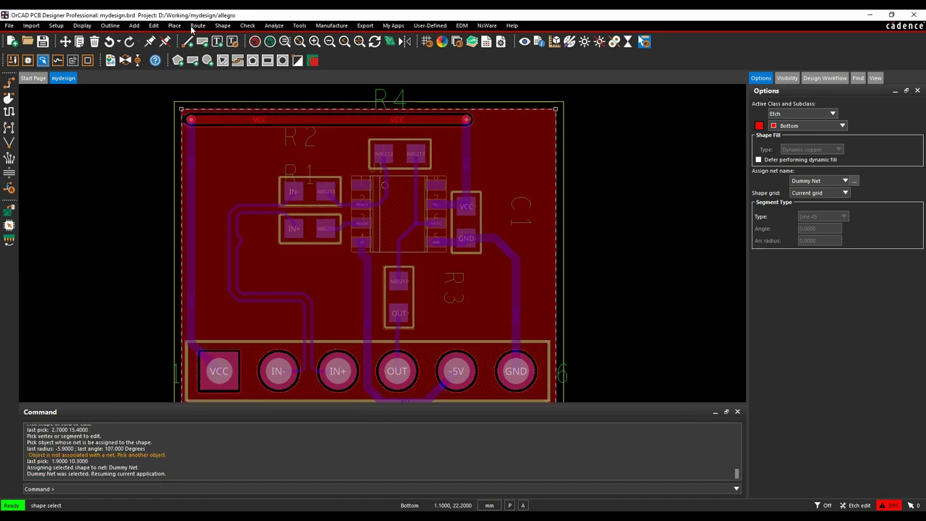
Assign the Bottom copper shape to net VCC by picking J1's VCC pin
click(228, 26)
click(246, 79)
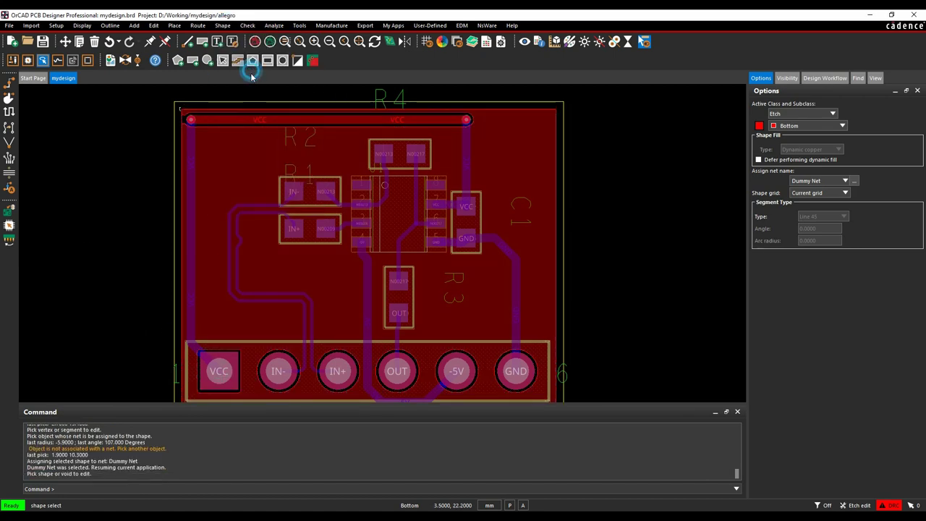
click(215, 230)
right_click(215, 230)
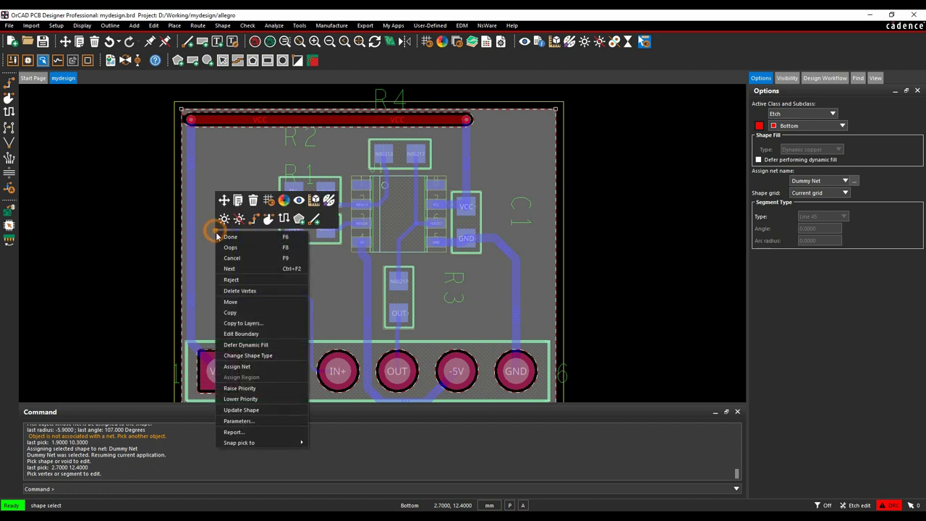
click(245, 365)
click(219, 371)
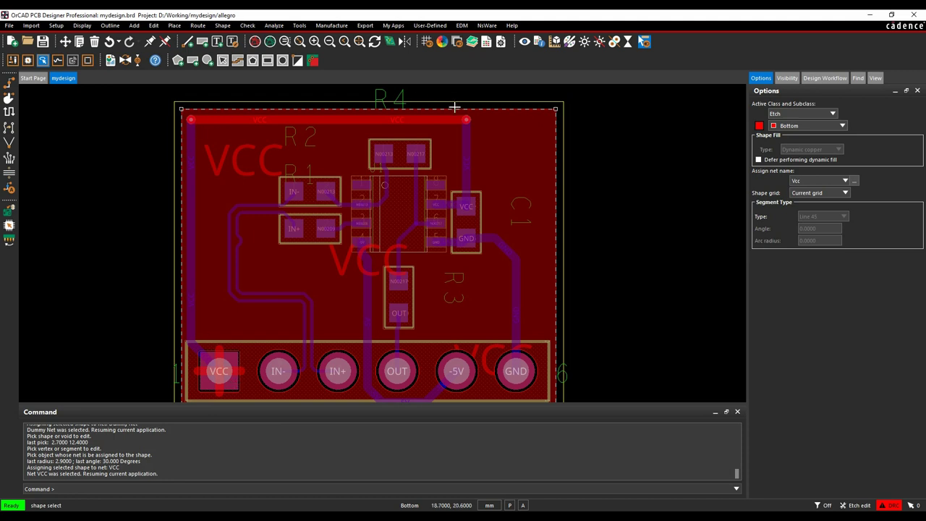
right_click(258, 181)
click(143, 177)
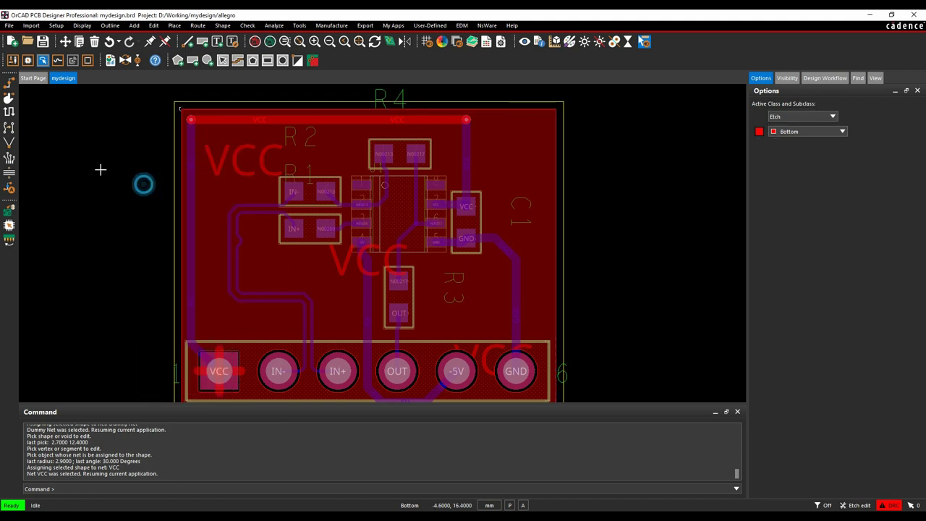
Delete the Bottom-layer VCC trace between the two vias along the board's upper edge
click(246, 119)
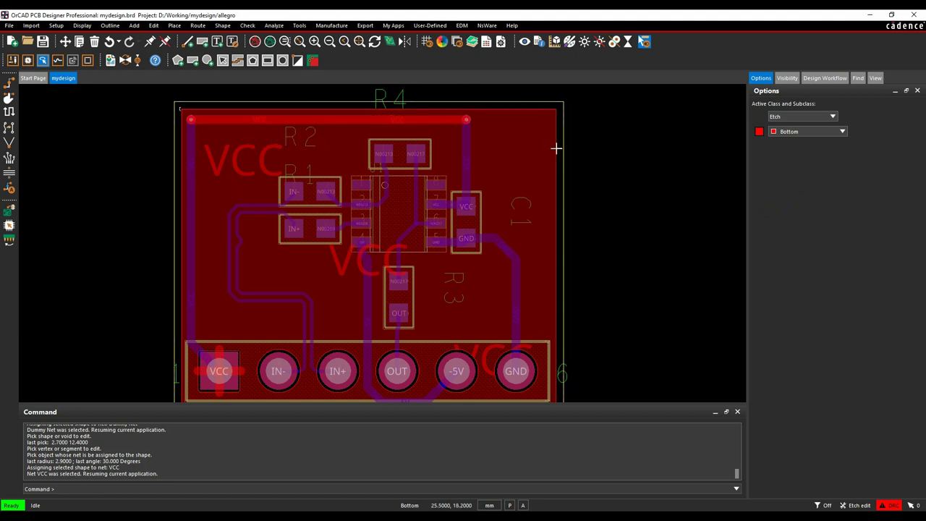
right_click(344, 120)
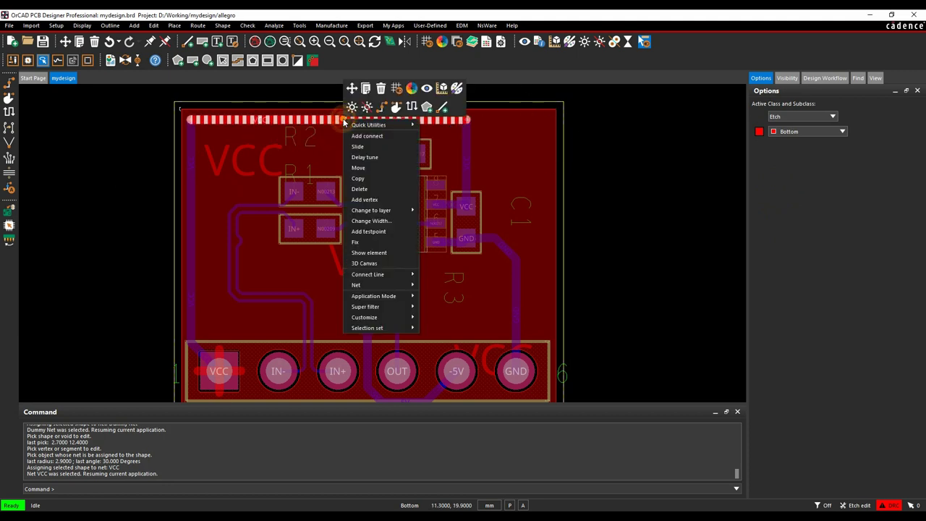
click(359, 189)
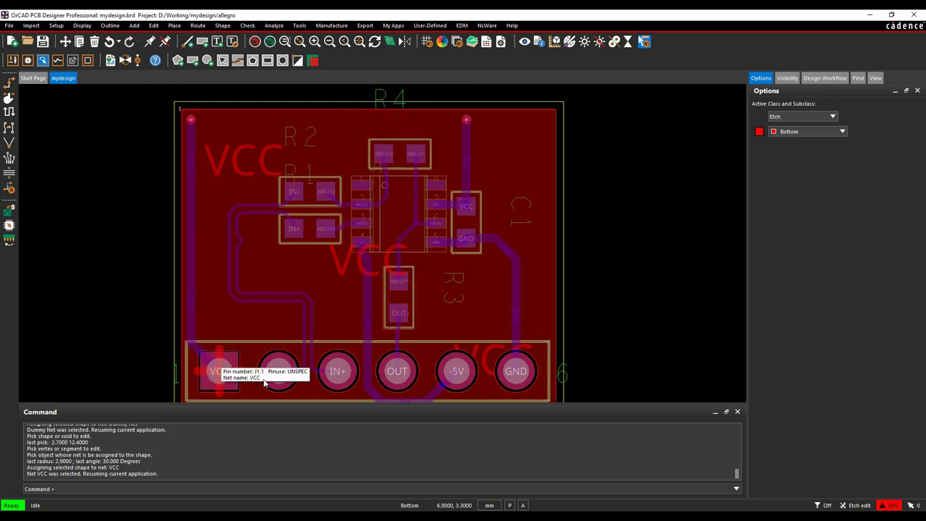
Delete the VCC trace running along the board's left edge to J1 and the via at the board's upper-left corner
right_click(192, 289)
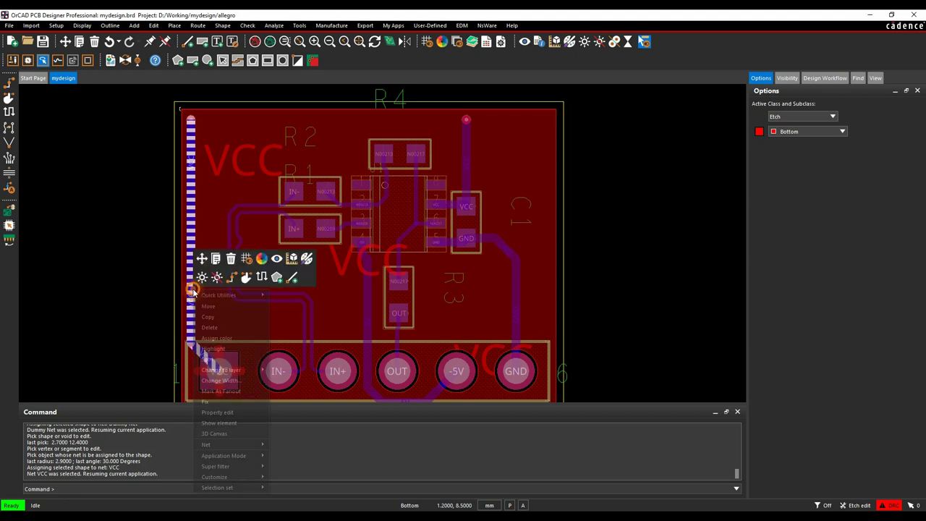
click(208, 327)
click(124, 248)
right_click(192, 120)
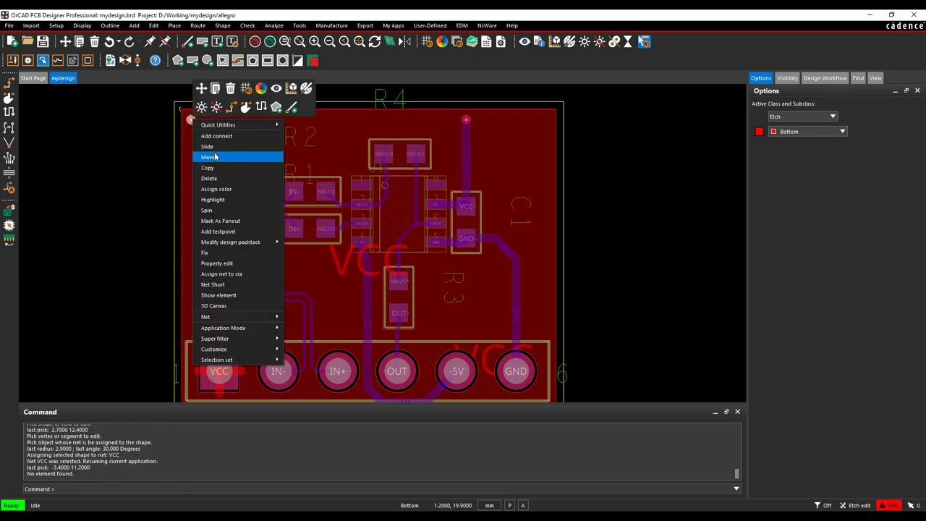
click(120, 116)
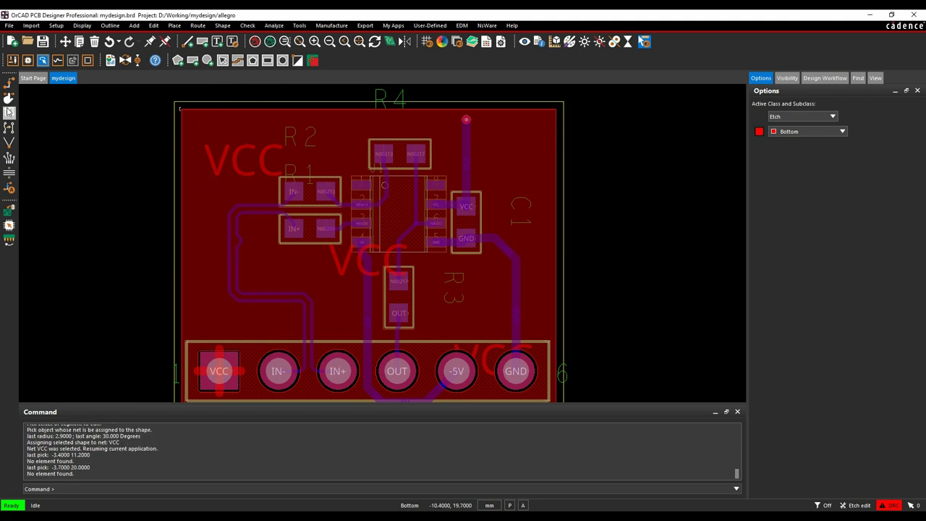
Slide the remaining VCC via down to about (19.5, 15.8), just above C1's VCC pad
click(8, 112)
click(463, 118)
click(466, 119)
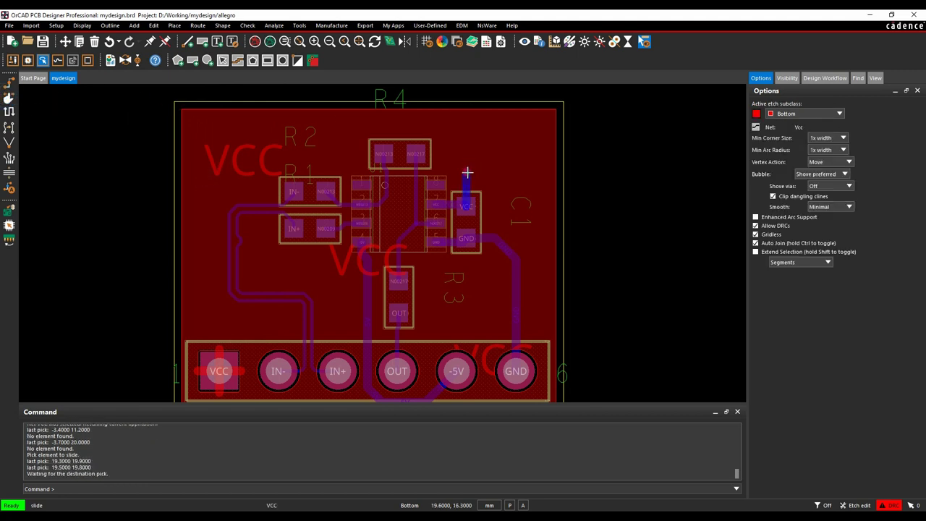
click(466, 178)
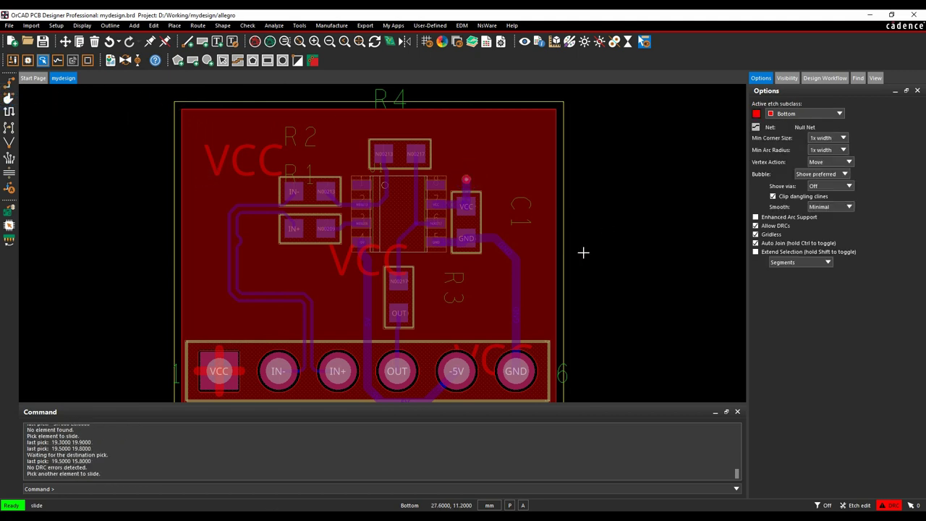
right_click(636, 272)
click(644, 270)
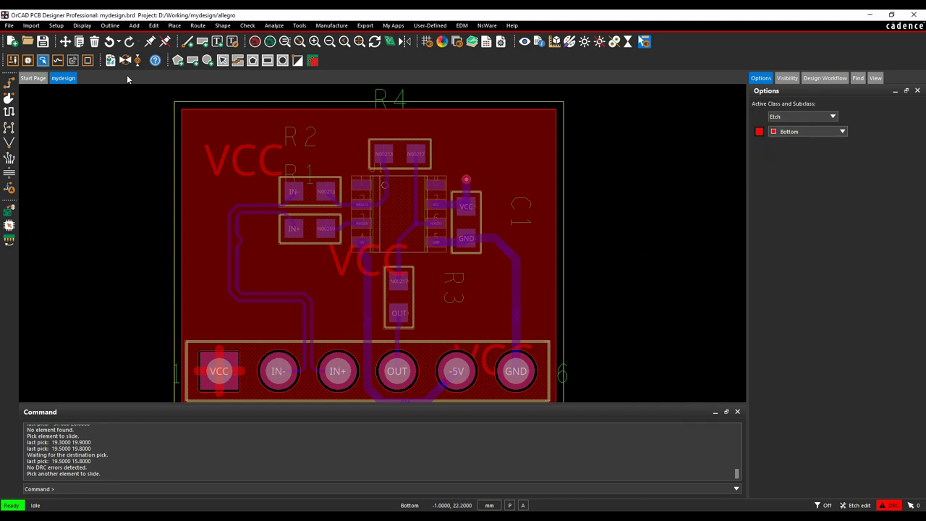
Delete the two GND traces joining C1 to J1's GND pin and to the IC's pin 5, excluding shapes from selection
click(95, 41)
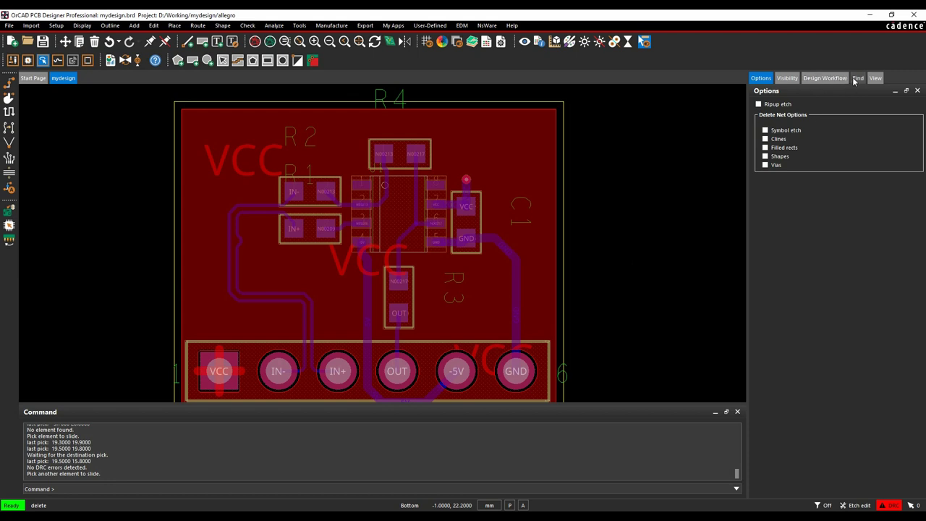
click(858, 78)
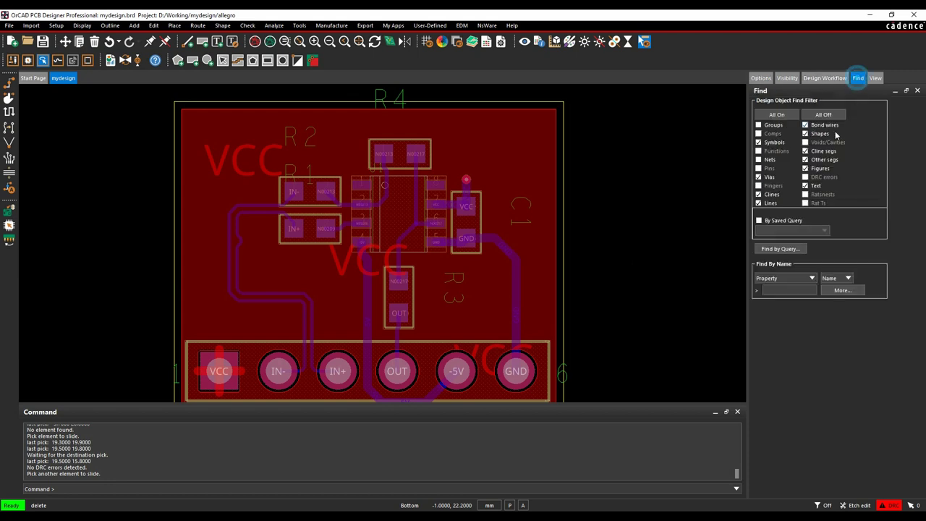
double_click(515, 312)
click(443, 236)
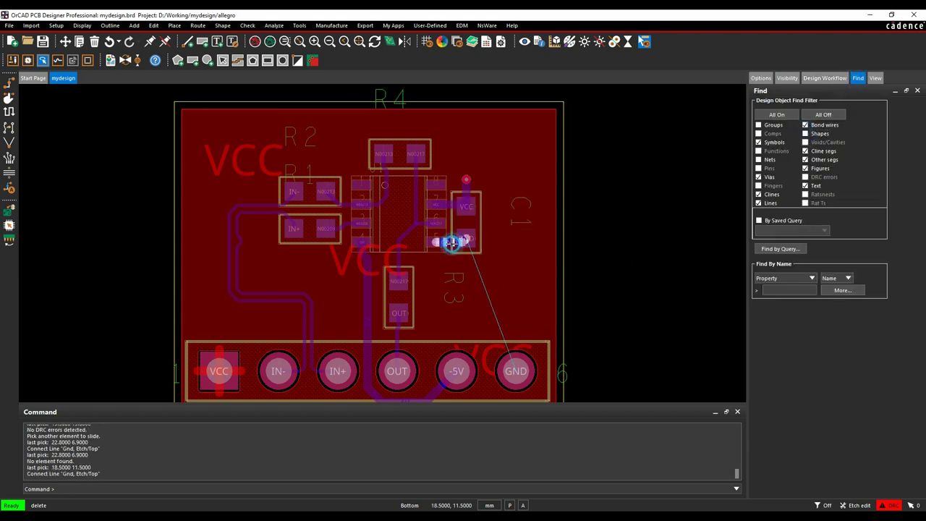
right_click(634, 285)
click(641, 292)
click(638, 281)
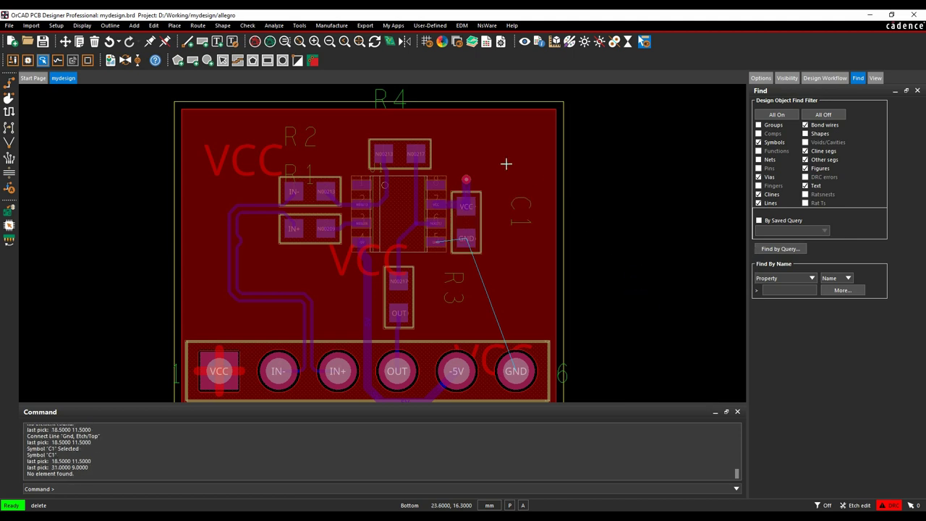
Create a fanout from C1's GND pin with the via direction set to East
click(197, 26)
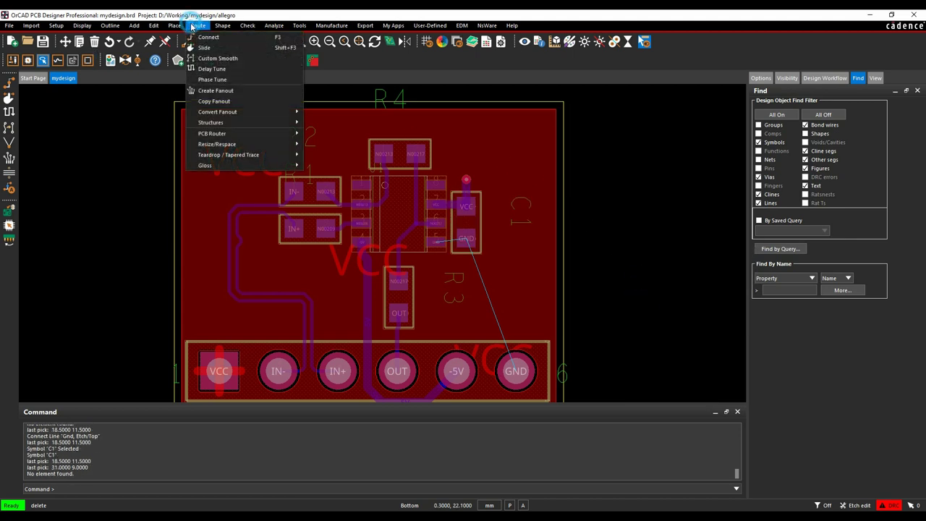
click(234, 91)
click(760, 77)
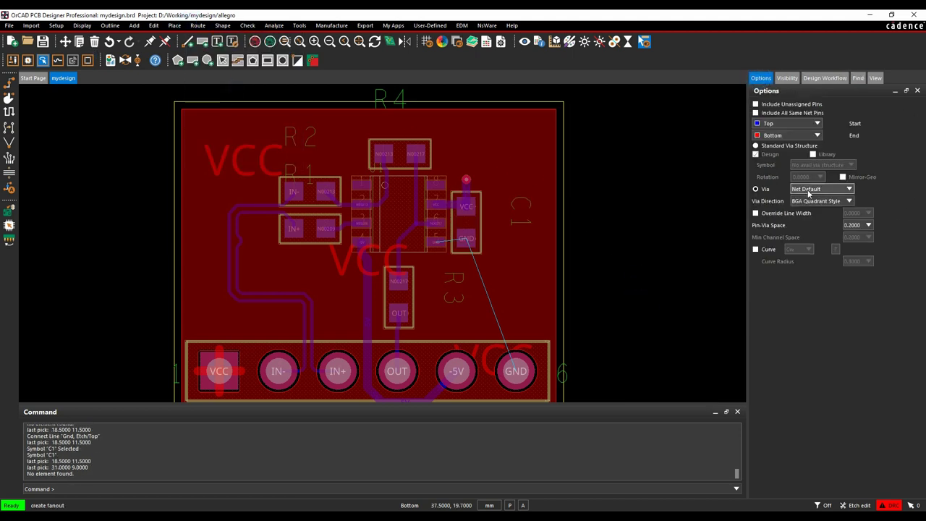
click(849, 202)
click(817, 236)
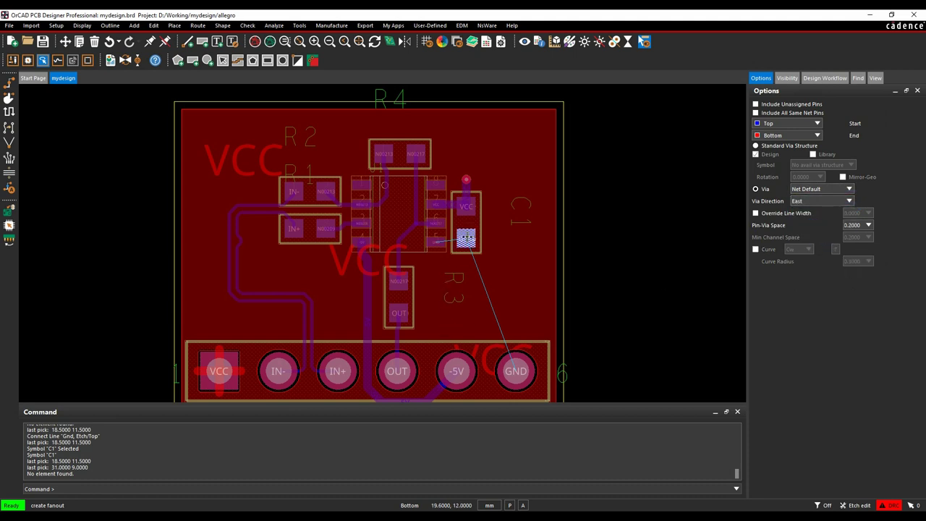
click(466, 239)
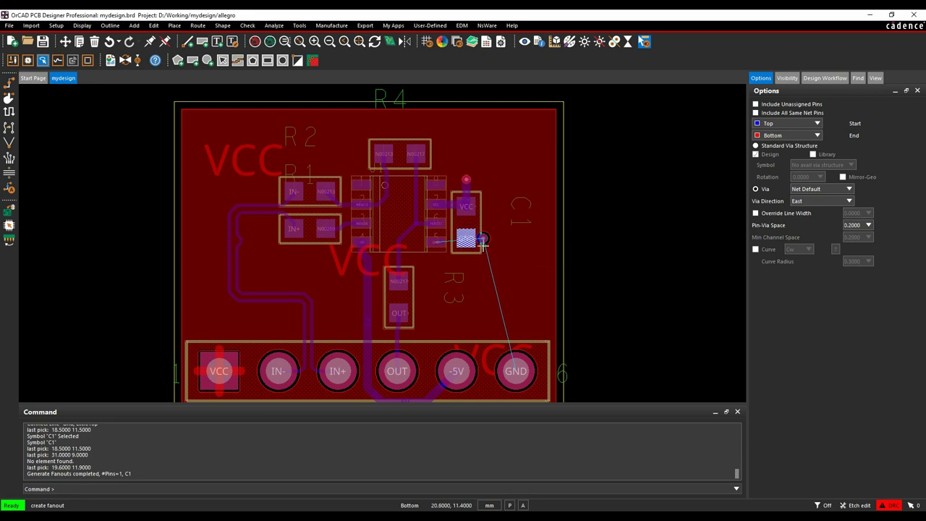
scroll(480, 239, up, 3)
scroll(463, 249, down, 3)
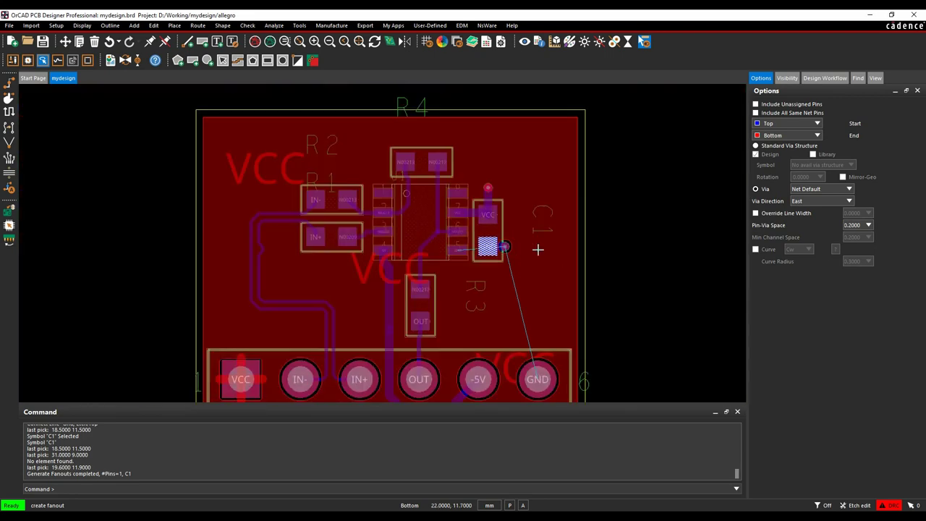
right_click(667, 266)
click(677, 272)
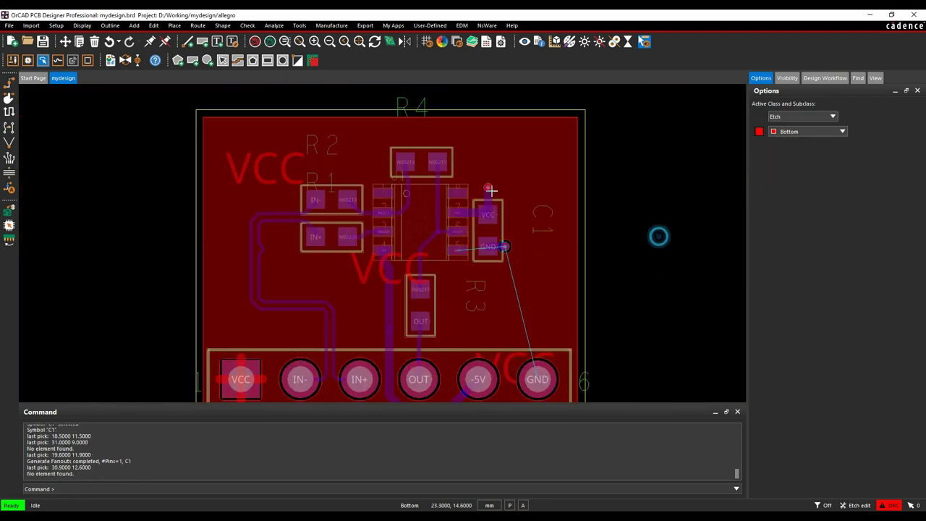
Start a dynamic copper shape on Bottom with net Gnd, outlining its right side from (24.5, 0.5) through (25.5, 1.5) to (25.0, 12.4)
click(178, 62)
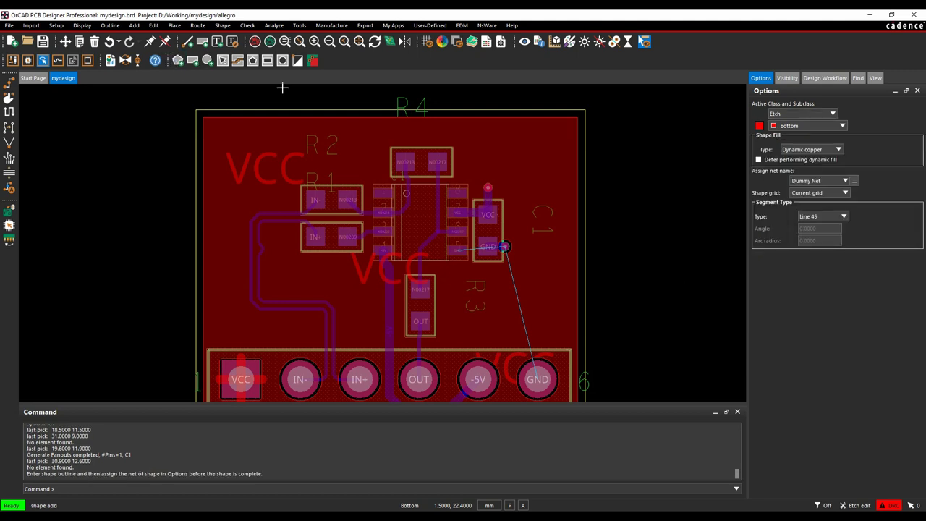
click(855, 181)
click(520, 269)
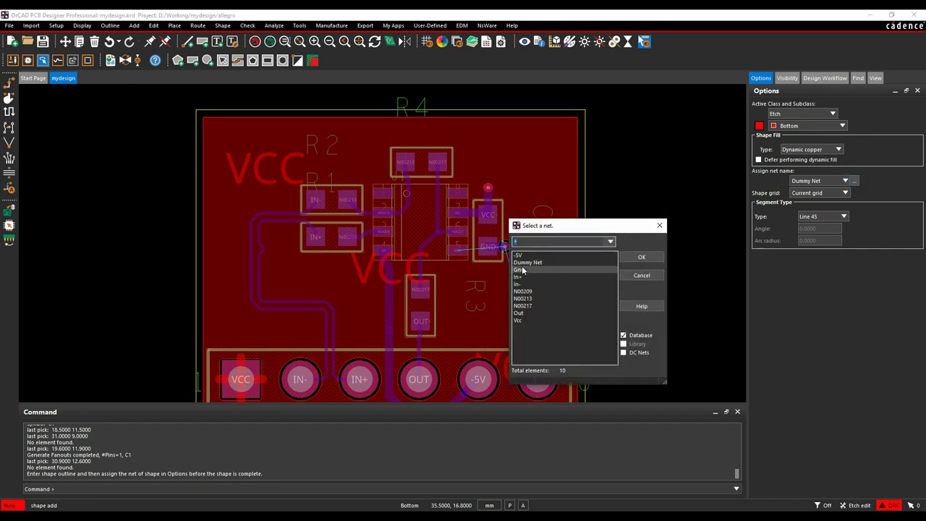
click(641, 257)
middle_drag(612, 384, 450, 344)
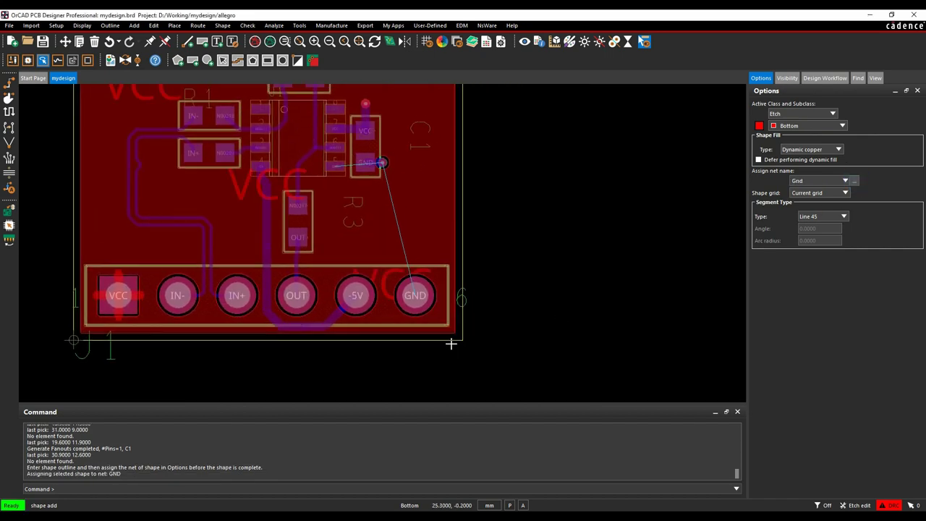
scroll(451, 345, up, 4)
click(412, 357)
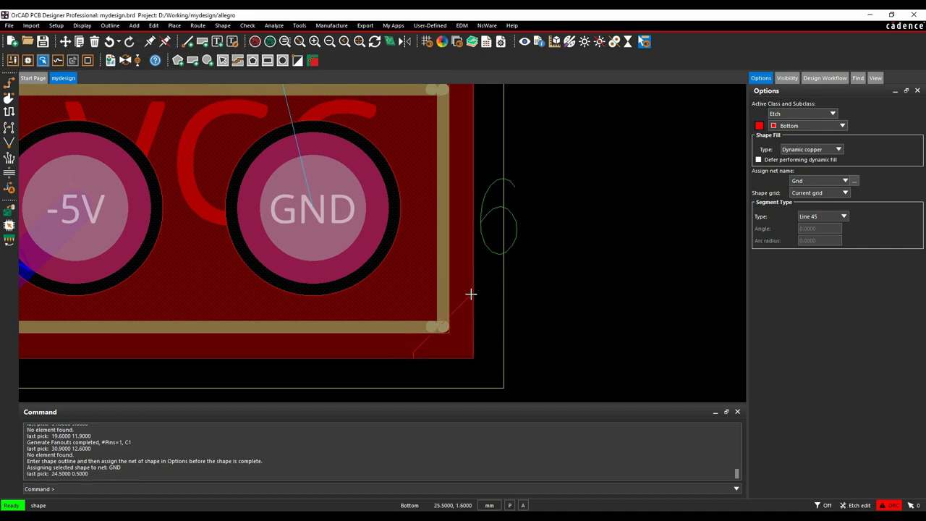
click(472, 299)
scroll(440, 372, down, 2)
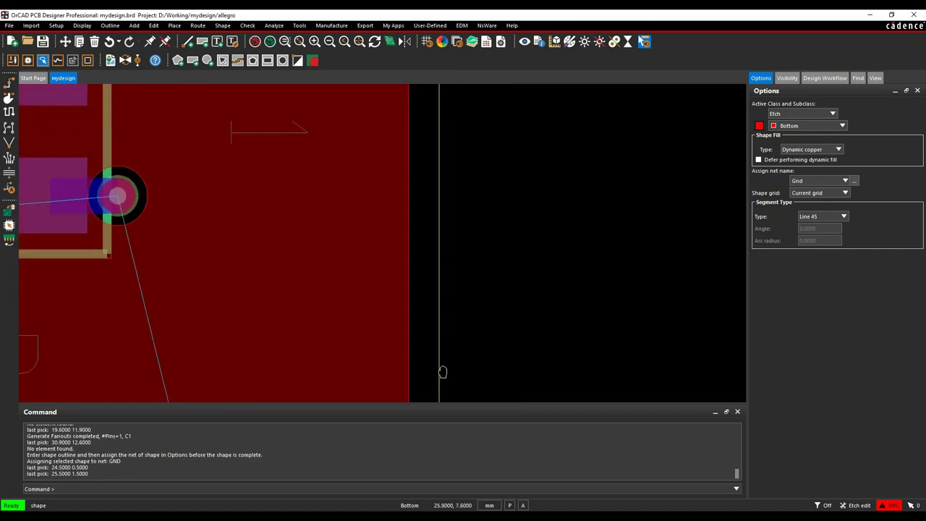
scroll(336, 144, down, 2)
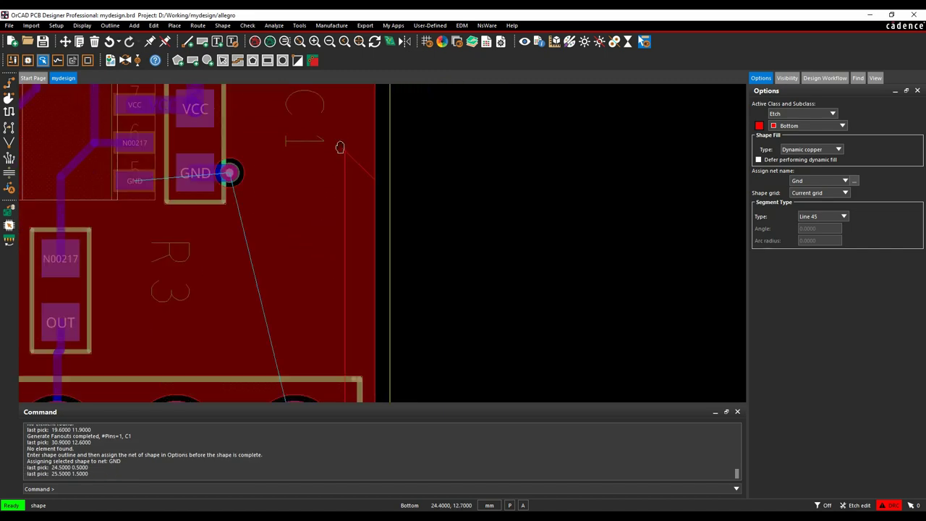
middle_drag(337, 138, 448, 154)
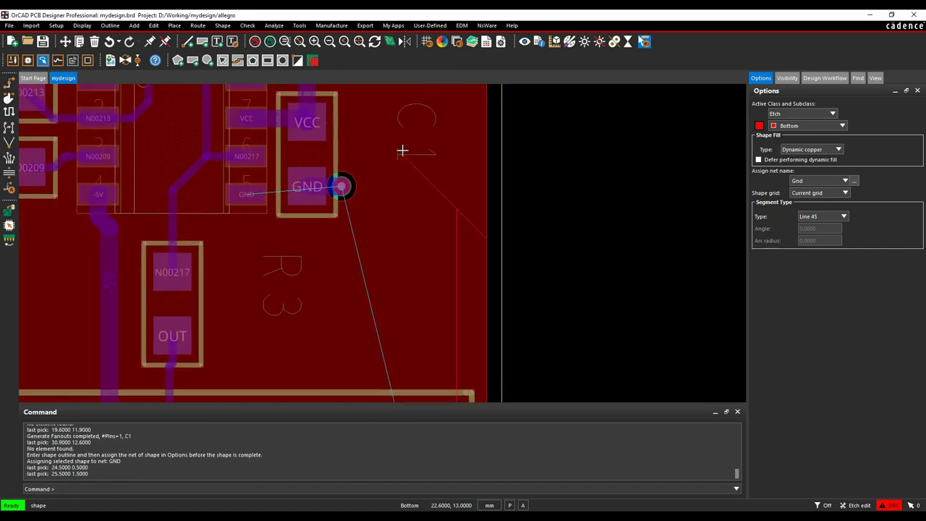
click(470, 169)
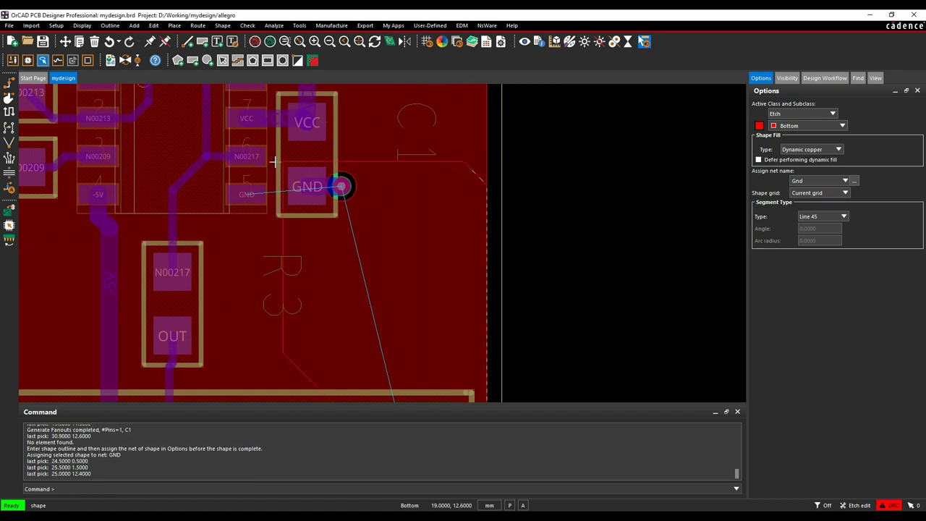
Complete the Gnd shape's outline above C1's GND via, down beside R3, and between J1's -5V and GND pins to (21.4, 0.5)
click(223, 188)
middle_drag(228, 215, 273, 224)
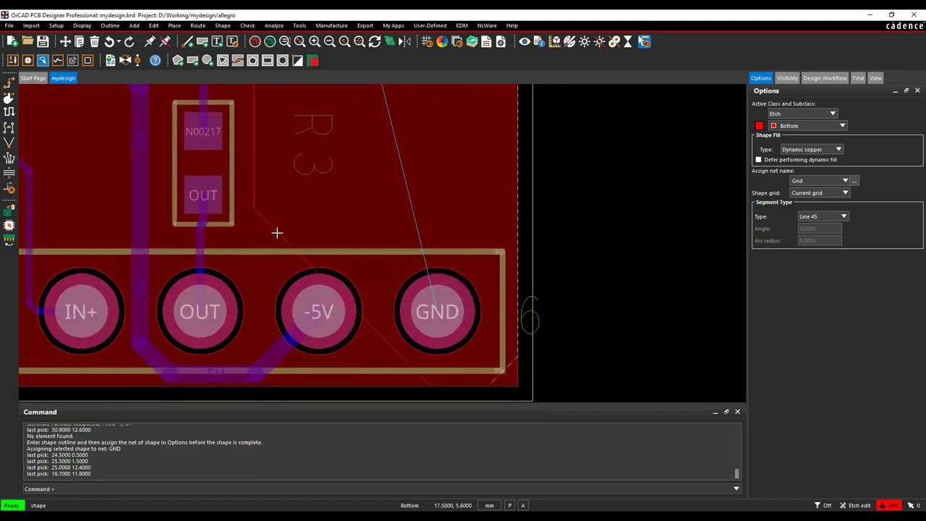
click(277, 232)
click(351, 235)
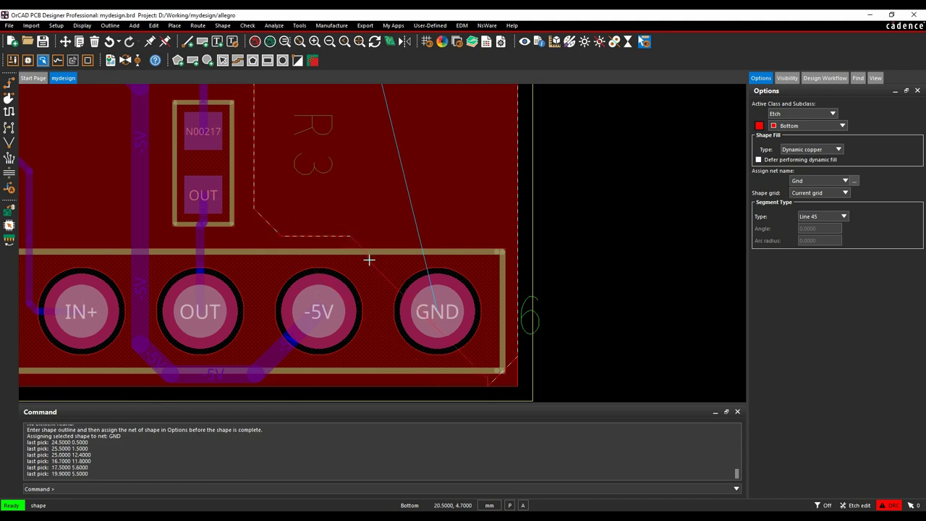
click(367, 332)
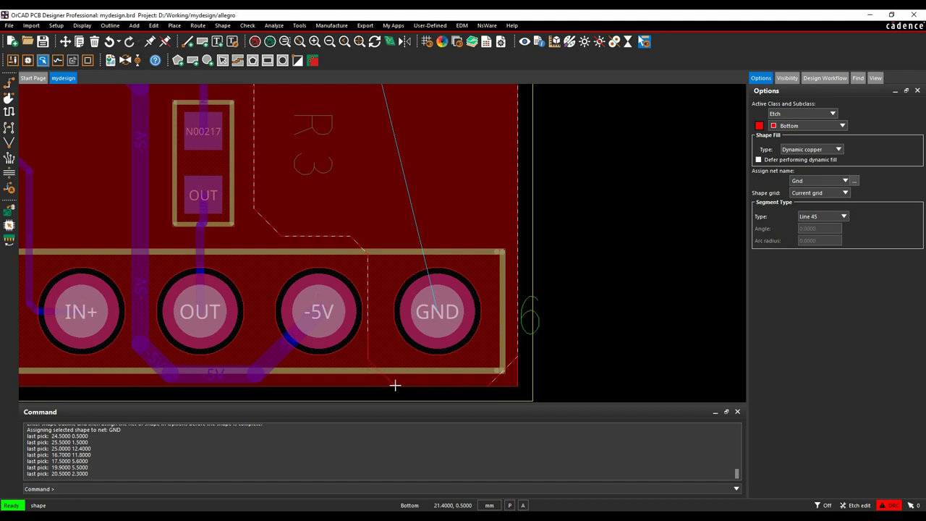
click(395, 385)
right_click(395, 385)
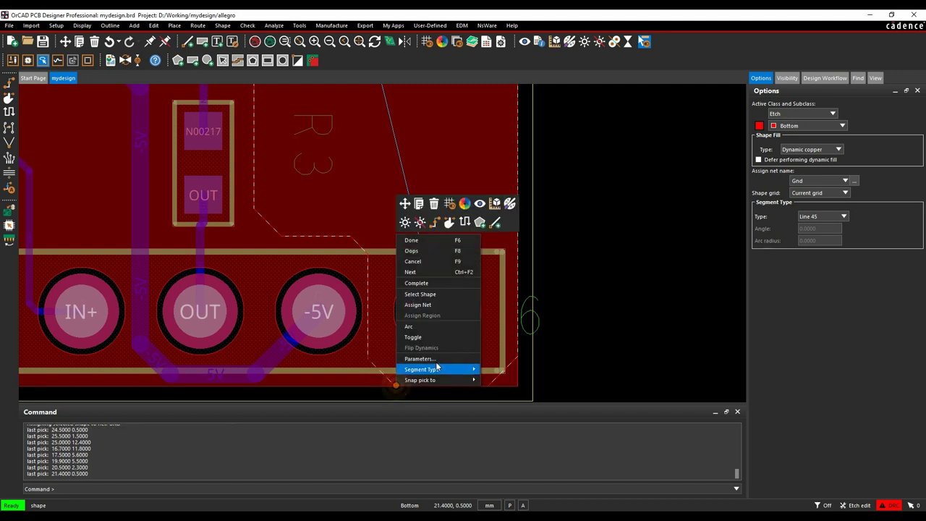
click(413, 238)
scroll(639, 180, down, 3)
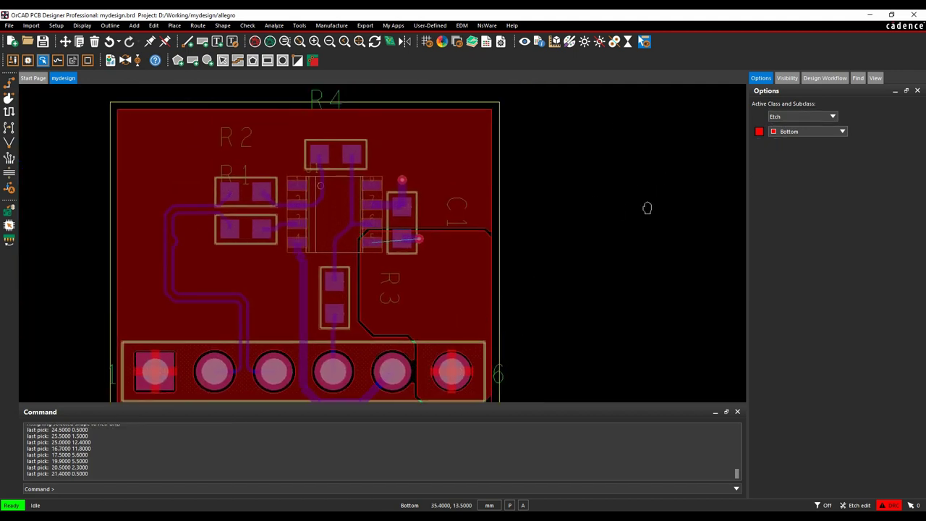
Route the GND connection on Top from the IC's pin 5 to C1's GND pad
scroll(383, 234, up, 2)
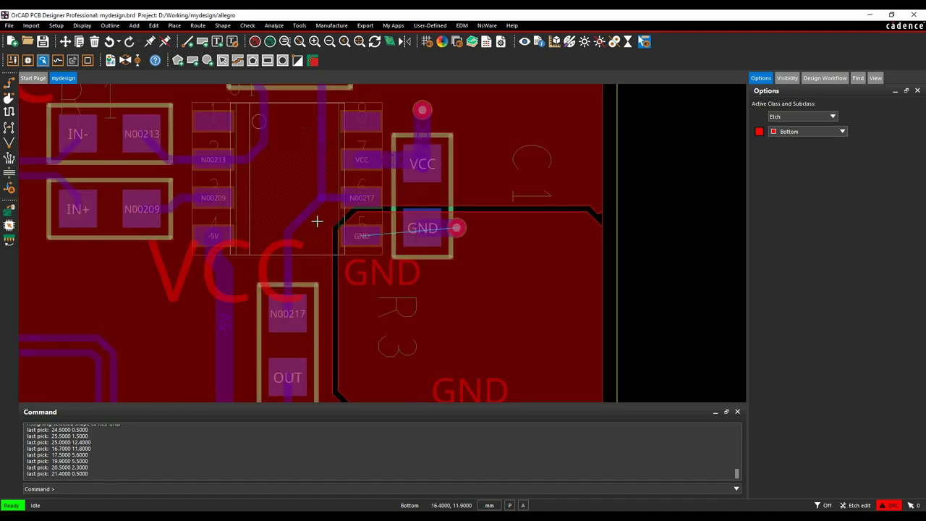
click(8, 83)
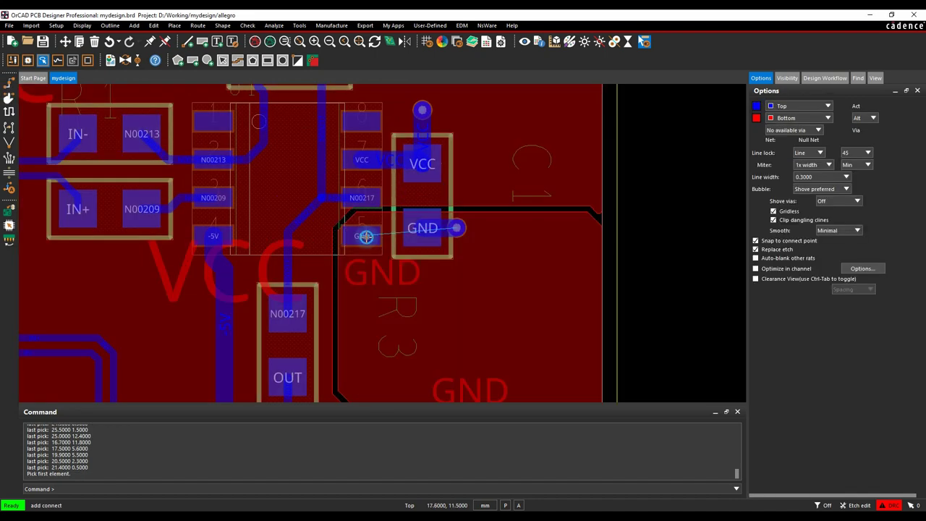
click(418, 231)
click(418, 231)
right_click(637, 163)
click(658, 181)
key(F2)
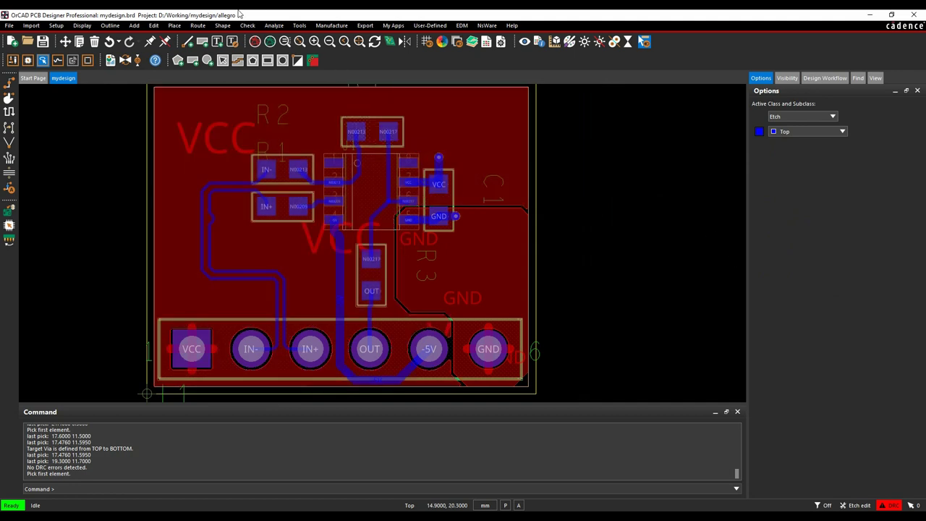
Check the design status and review the unconnected pins report
click(247, 26)
click(264, 37)
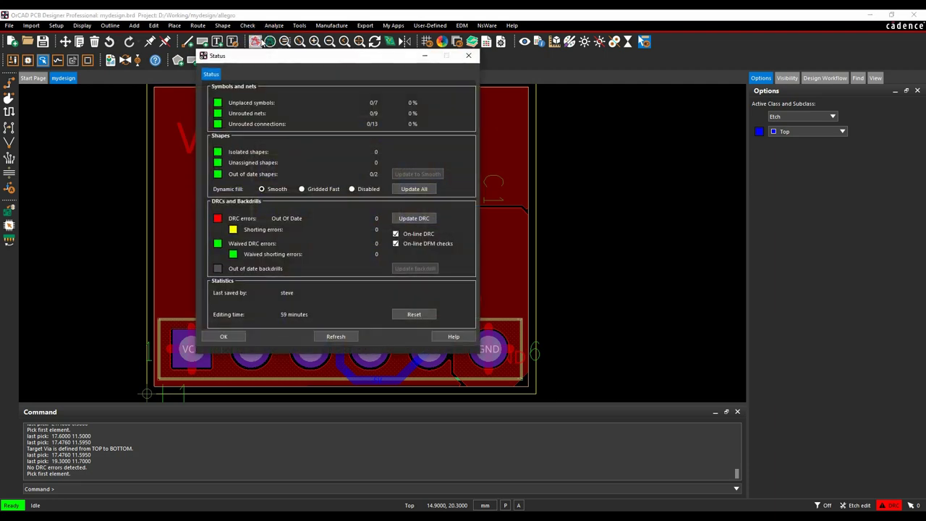
click(217, 125)
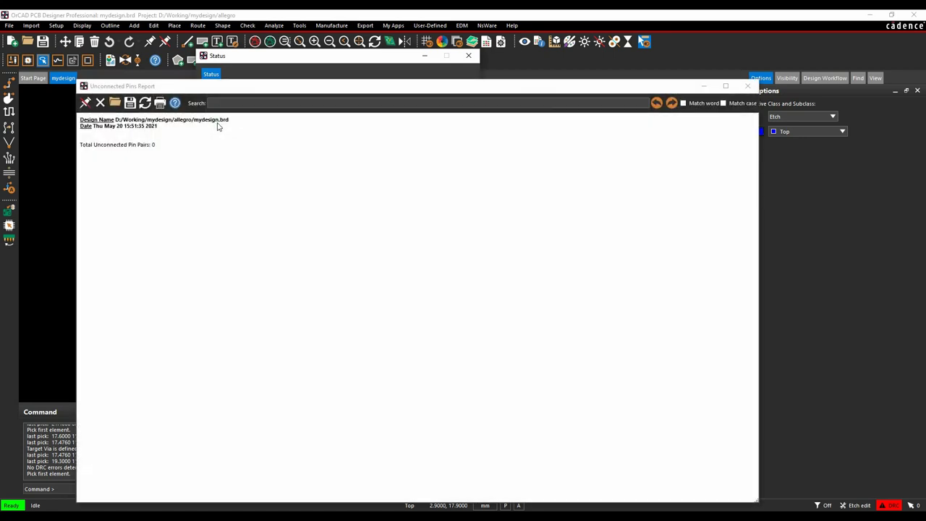
click(747, 86)
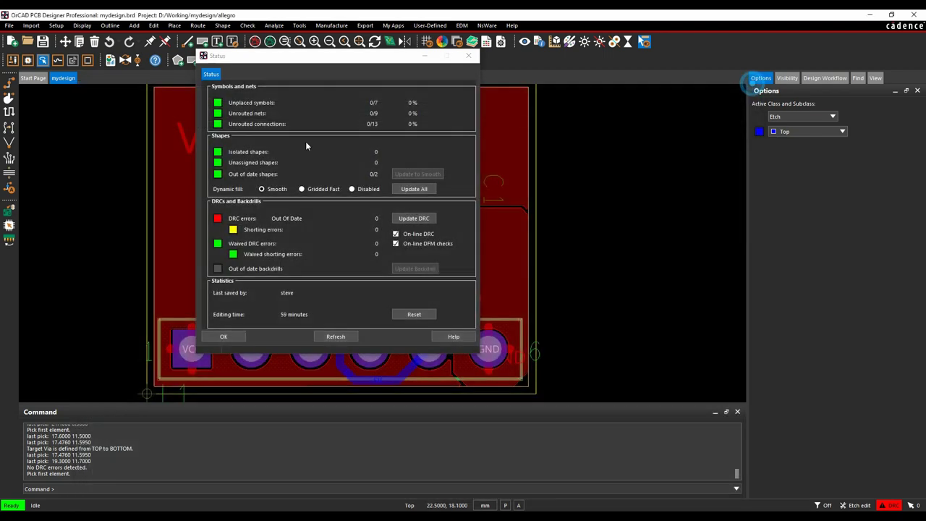
Update the board's design rule check from the status report and close the report
click(218, 103)
click(748, 86)
click(413, 219)
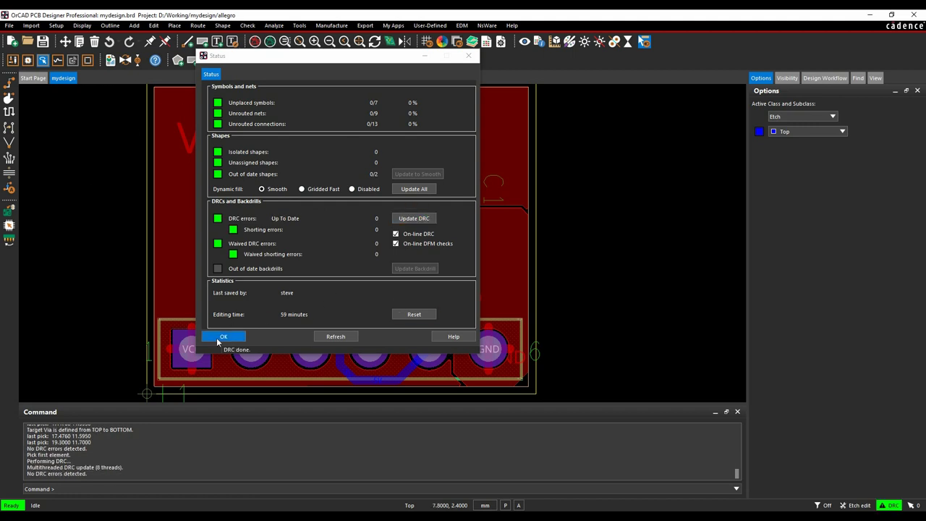
click(217, 336)
Save the board, overwriting the existing mydesign.brd file
right_click(616, 278)
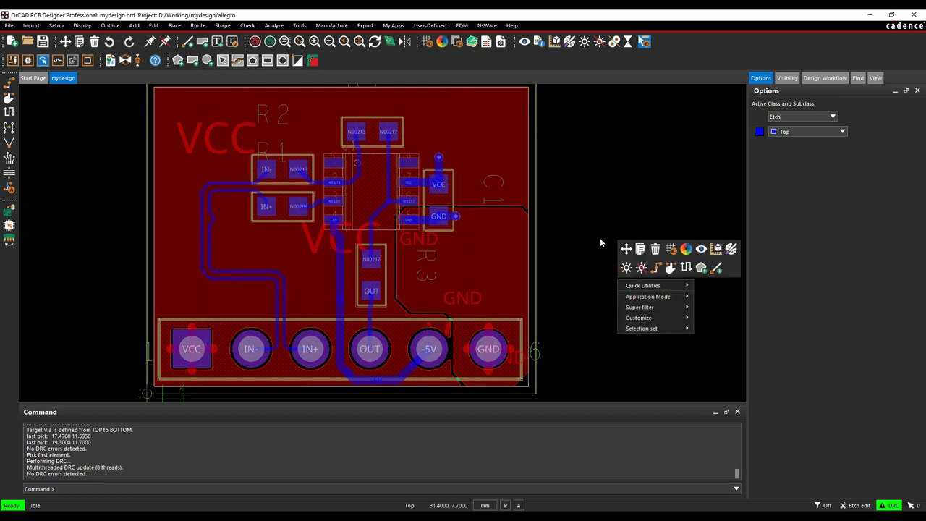
click(599, 196)
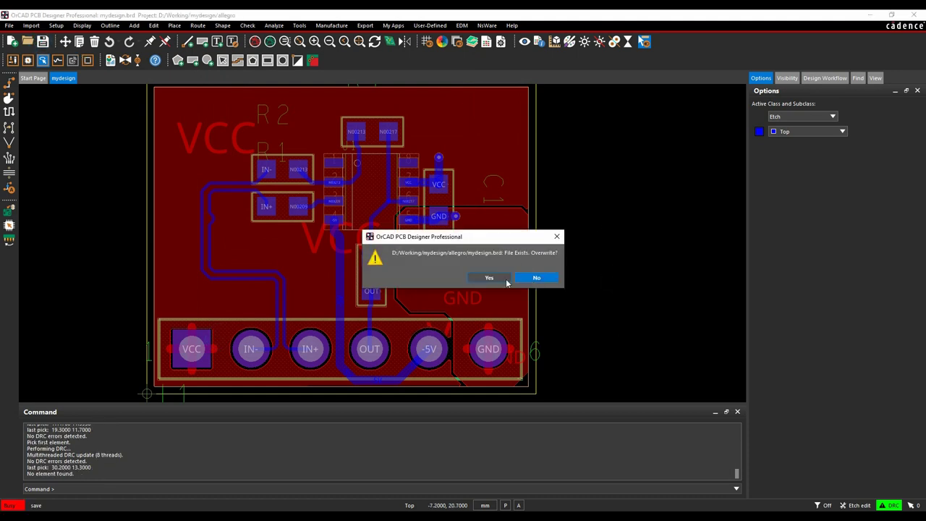
click(488, 277)
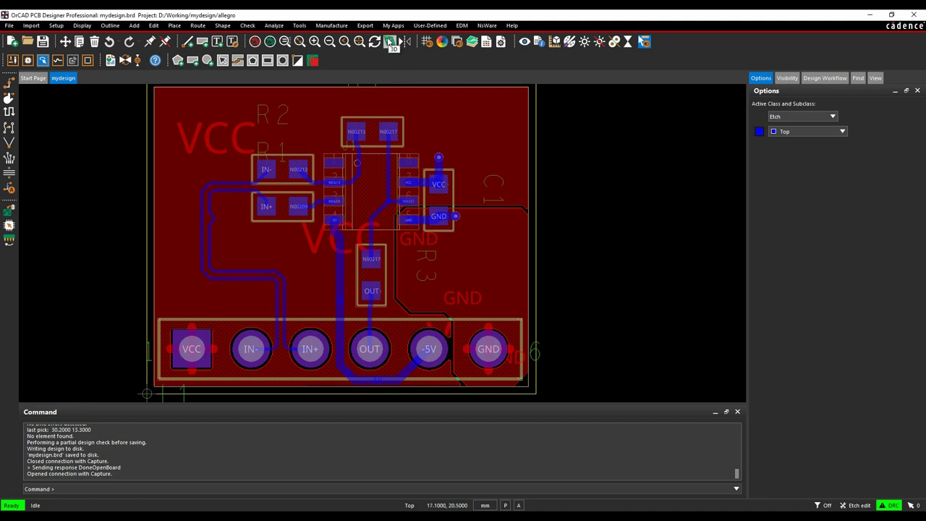
Open the board in the 3D canvas with all layers and all objects included, and inspect its top side
click(82, 25)
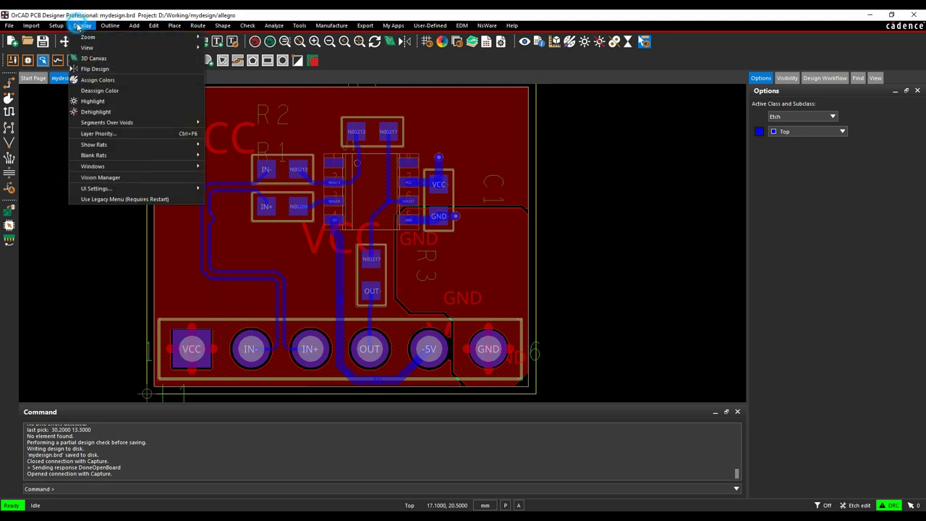
click(94, 61)
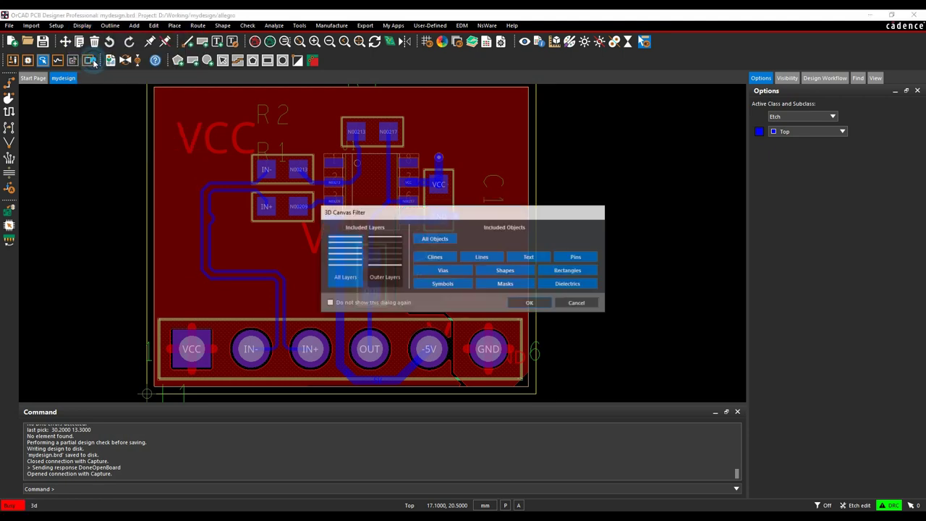
click(529, 302)
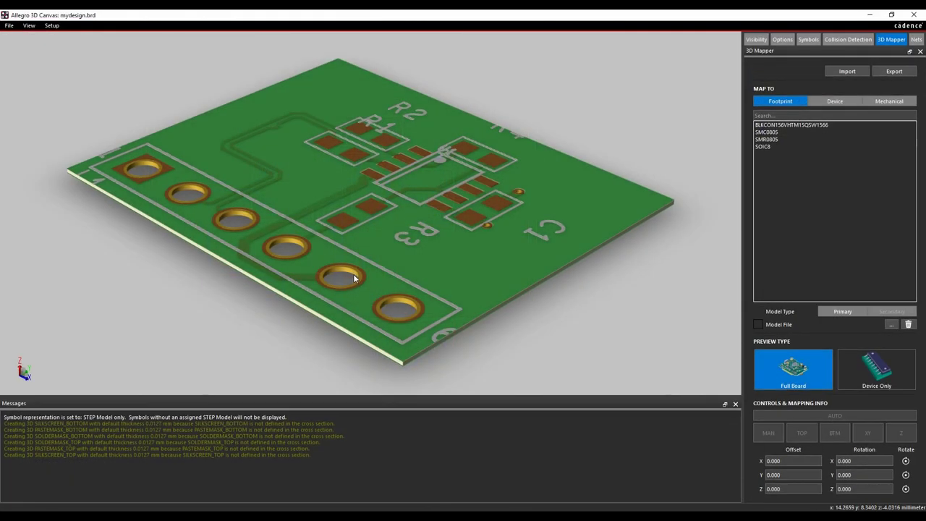
scroll(371, 278, up, 3)
drag(368, 288, 412, 239)
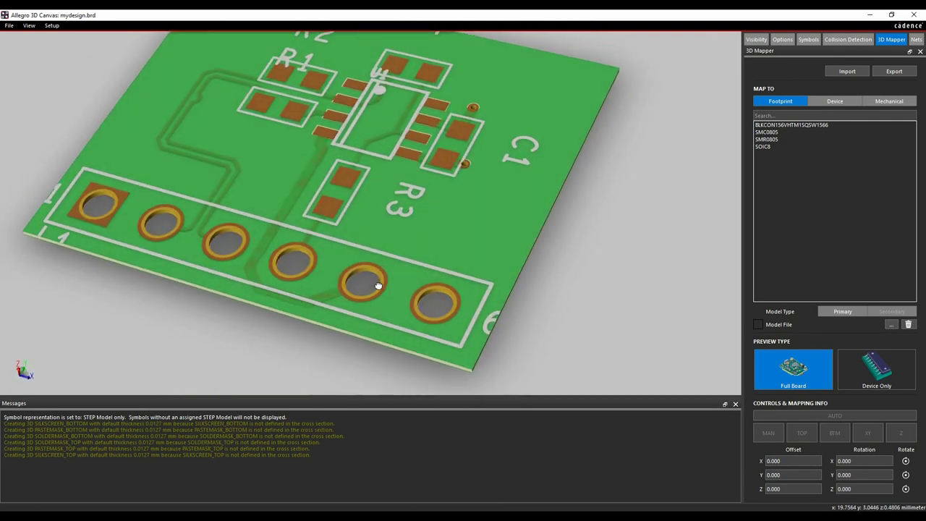
scroll(420, 228, up, 3)
middle_drag(419, 228, 439, 194)
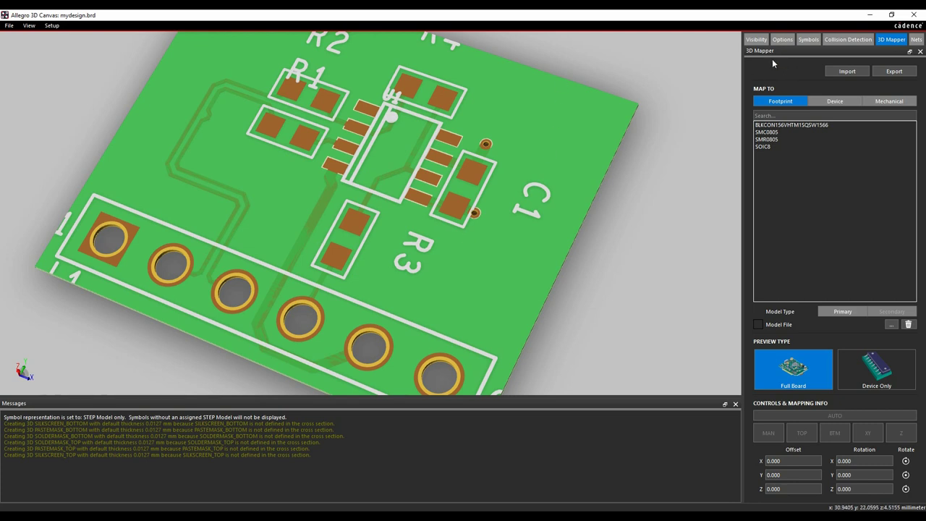
Assign the model file SOIC8.STEP from the Step_Files library to the SOIC8 footprint, using the device-only preview
click(762, 147)
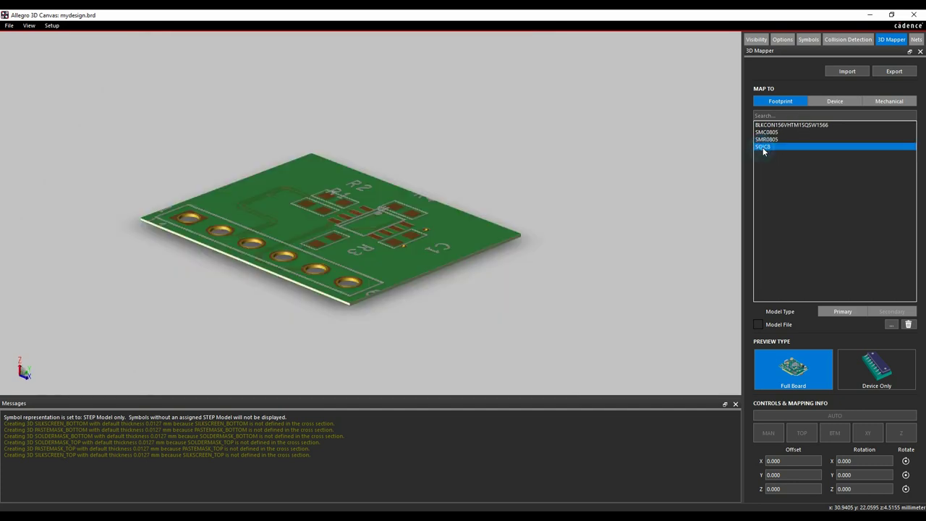
click(866, 371)
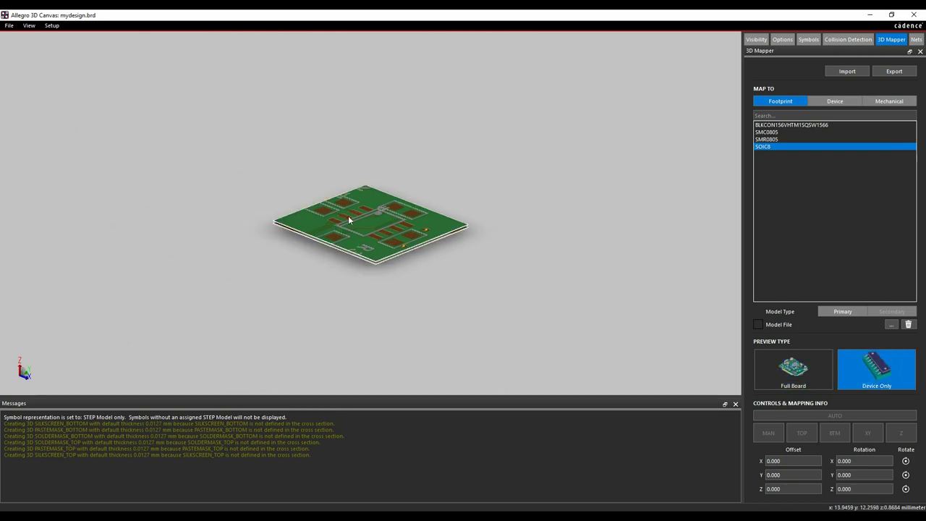
click(891, 324)
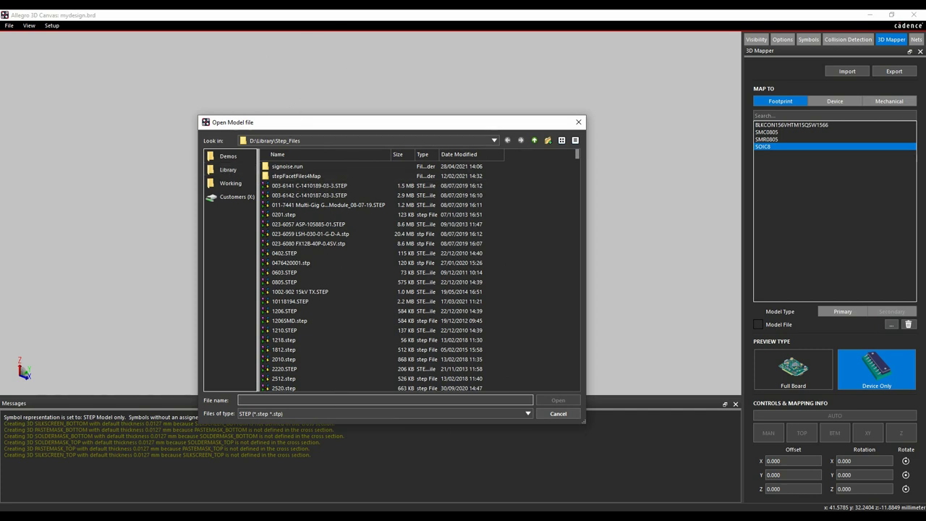
mouse_move(295, 520)
click(247, 397)
text(soic8*)
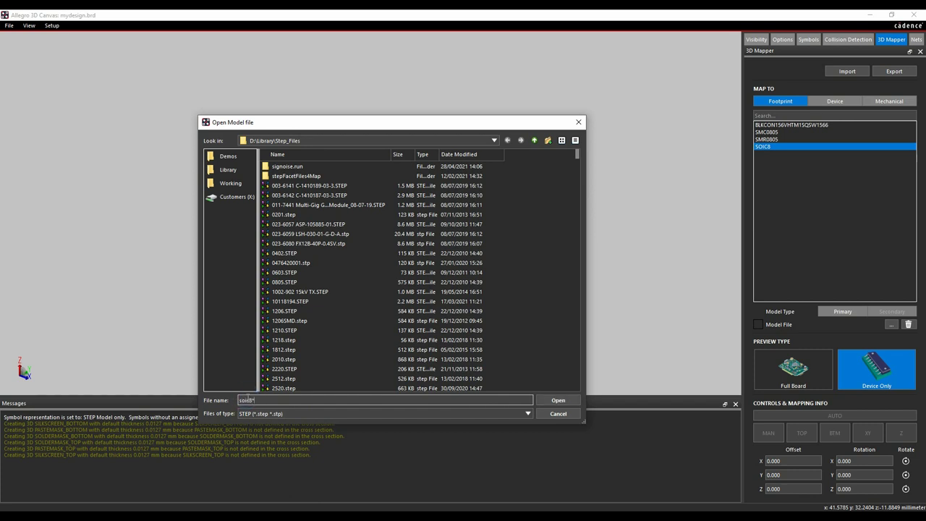
key(Return)
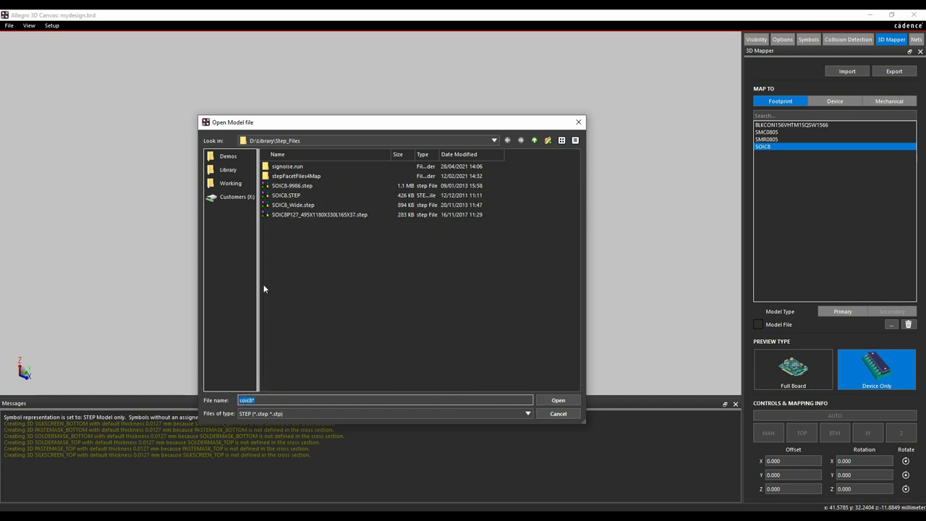
click(292, 196)
click(555, 400)
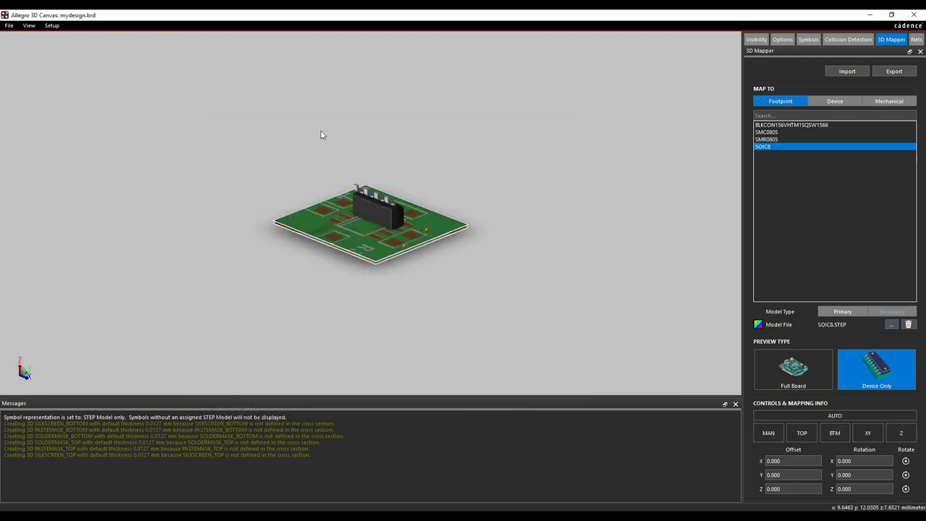
Automatically align the SOIC8 model with its footprint pads
scroll(434, 253, up, 3)
drag(486, 296, 400, 232)
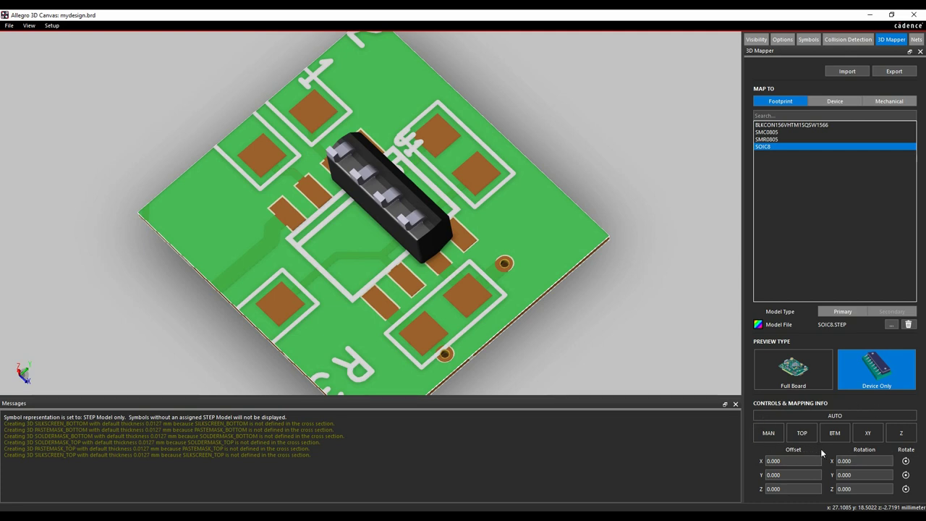
click(835, 416)
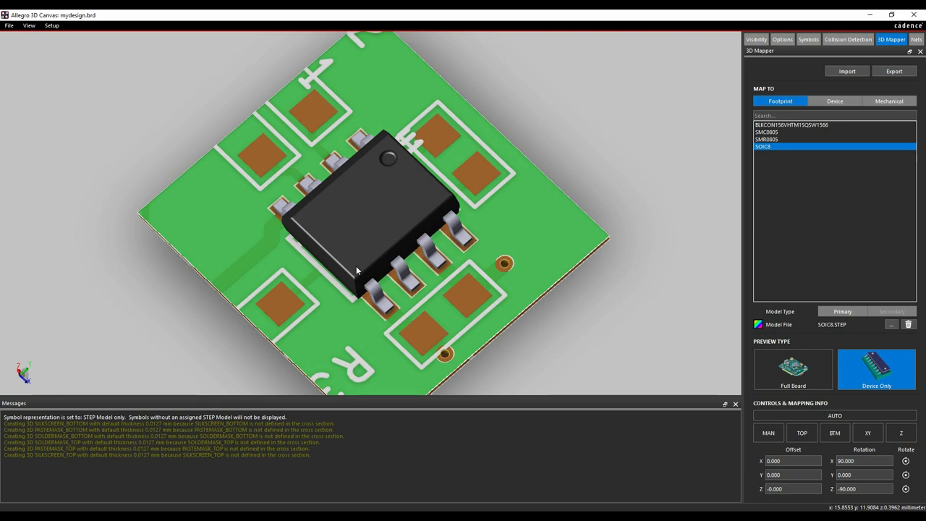
Assign 0805.STEP to the SMC0805 capacitor footprint and align the model automatically
click(767, 132)
click(891, 324)
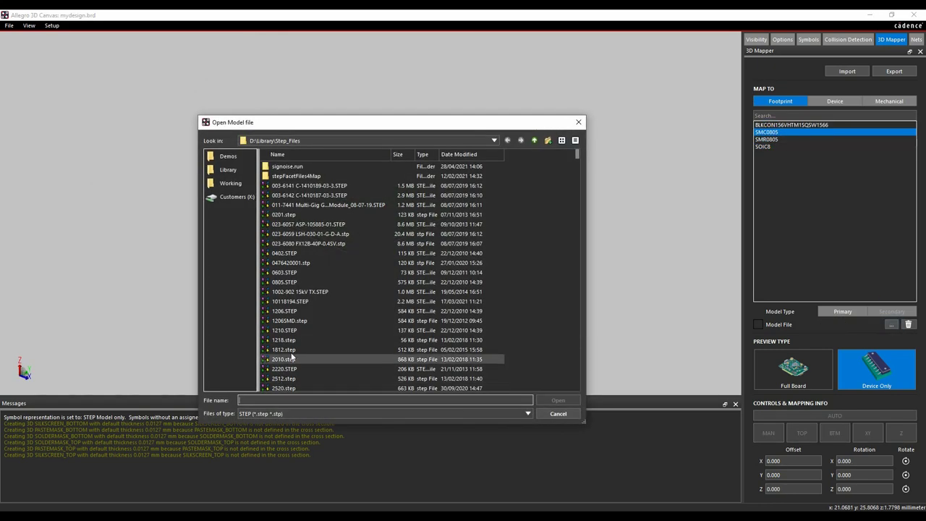
click(282, 282)
click(557, 401)
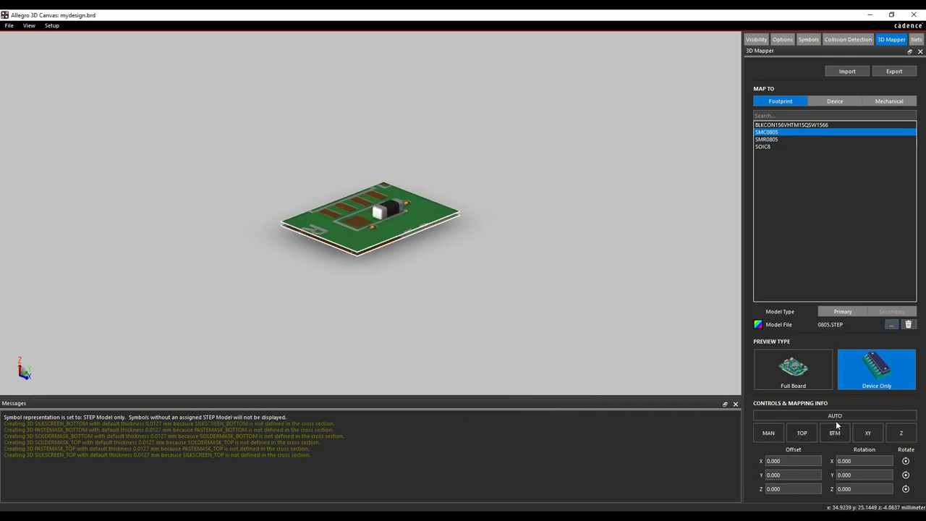
click(836, 417)
scroll(419, 250, up, 5)
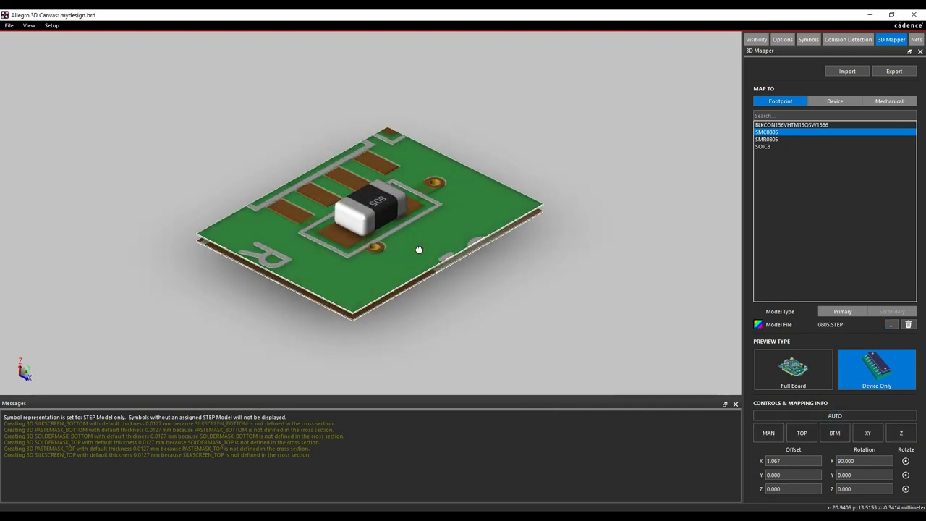
drag(419, 250, 415, 265)
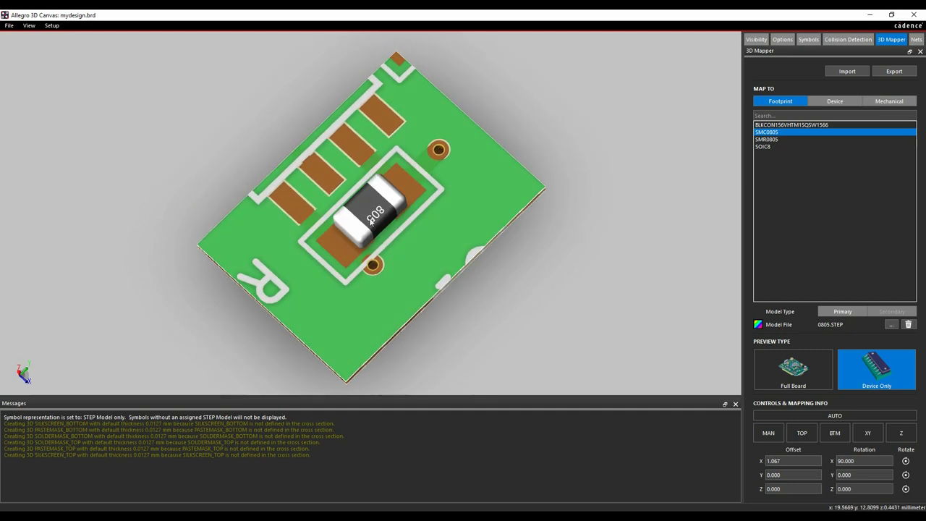
Map 0805.STEP to the SMR0805 resistor footprint with automatic alignment, and preview the full board
click(800, 140)
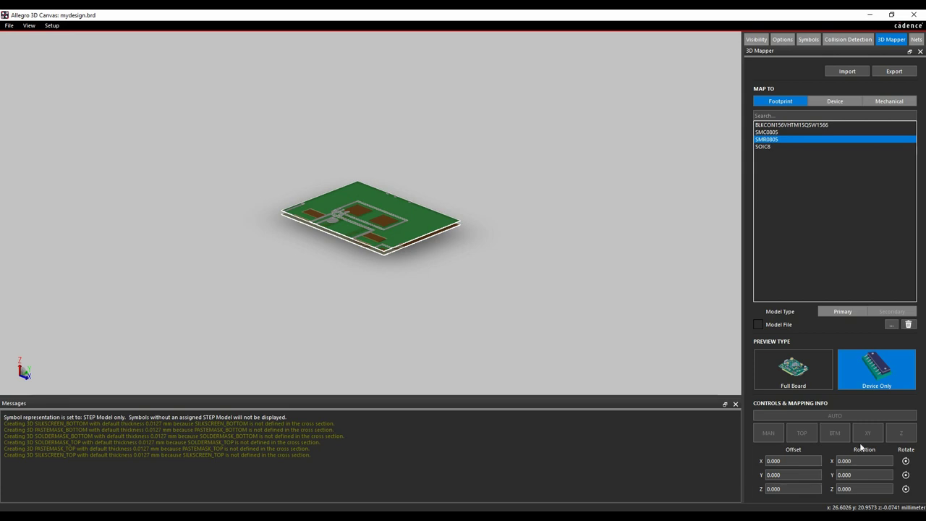
click(891, 324)
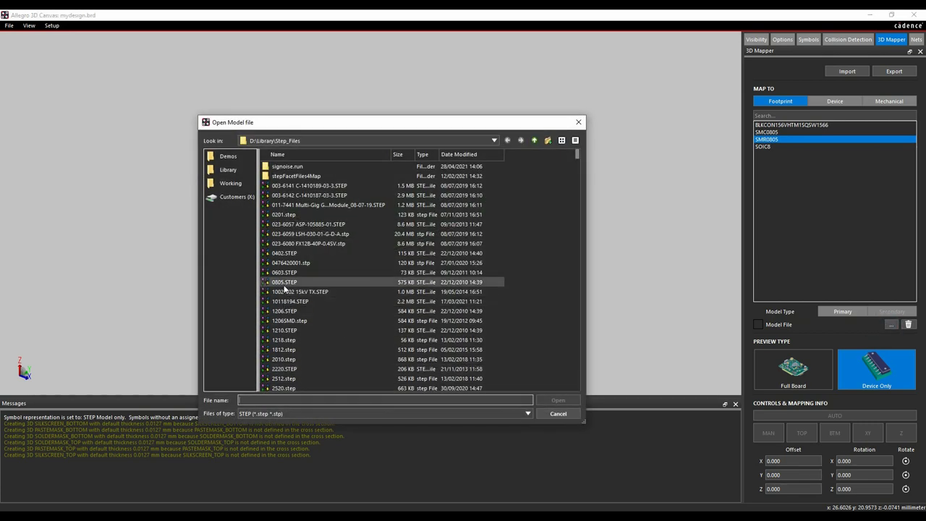
double_click(284, 282)
click(841, 415)
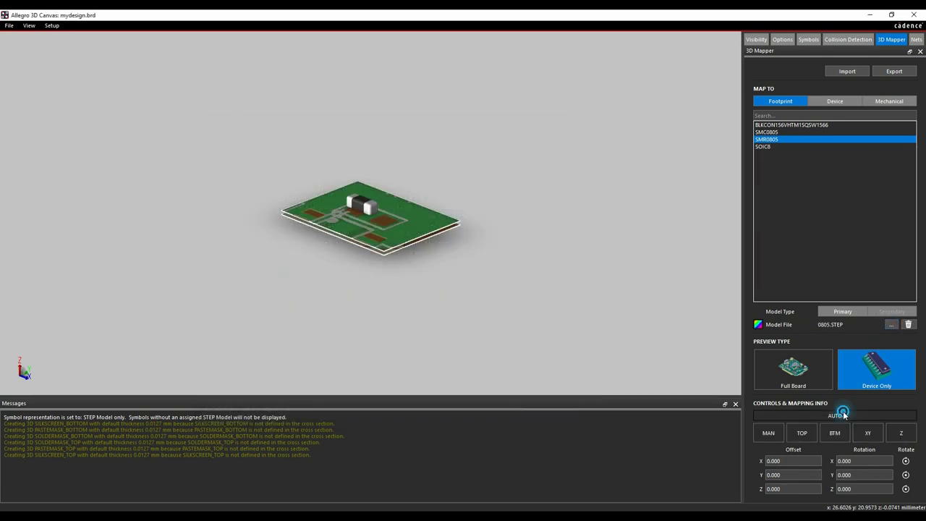
click(796, 366)
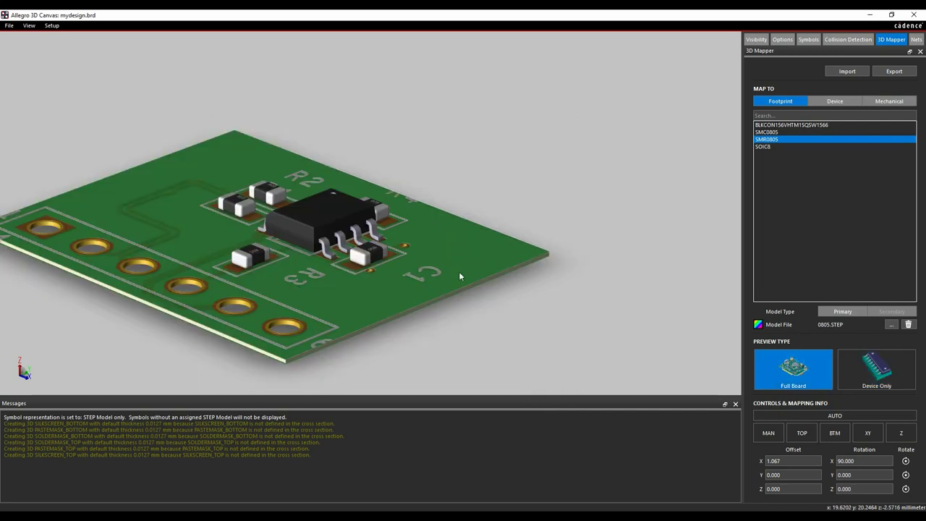
drag(459, 276, 391, 340)
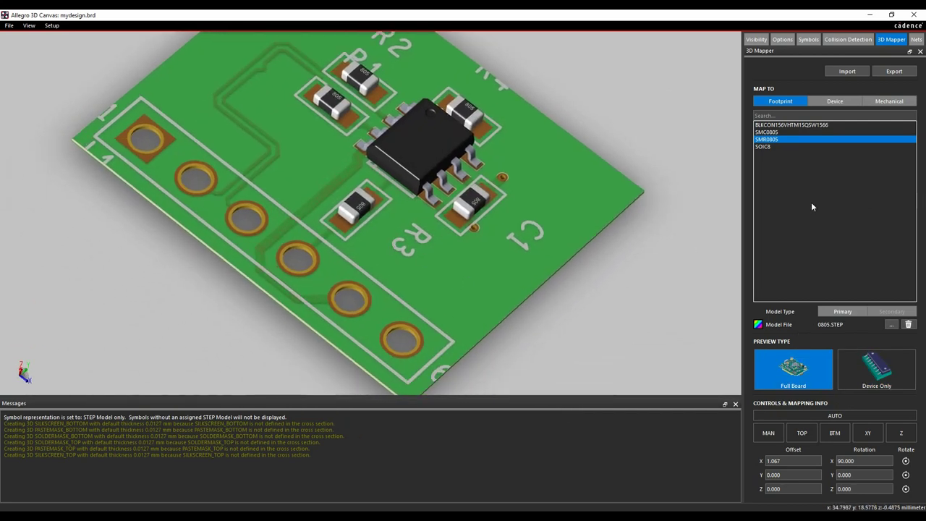
click(784, 125)
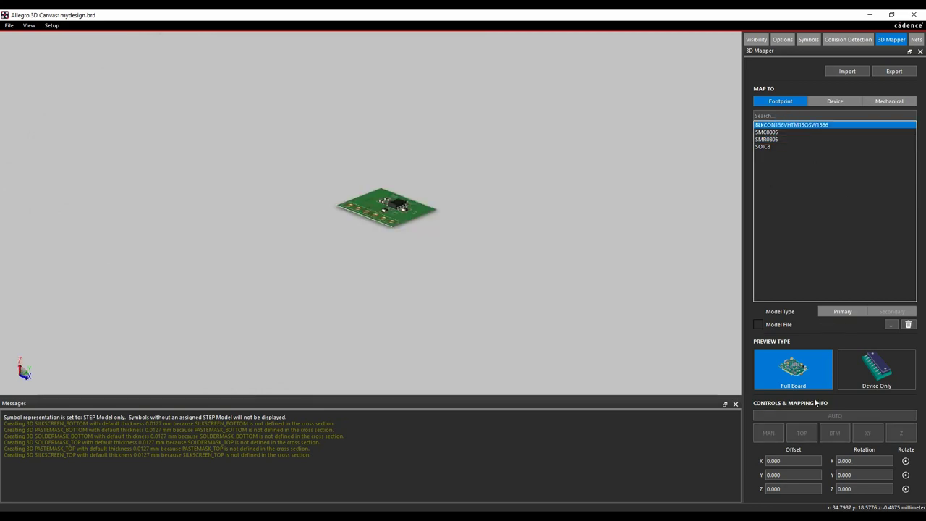
click(891, 324)
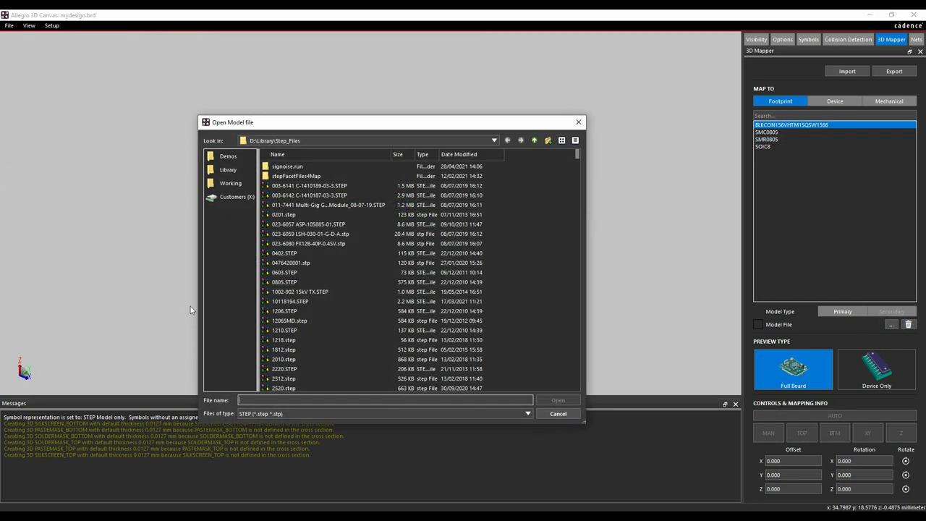
text(hea)
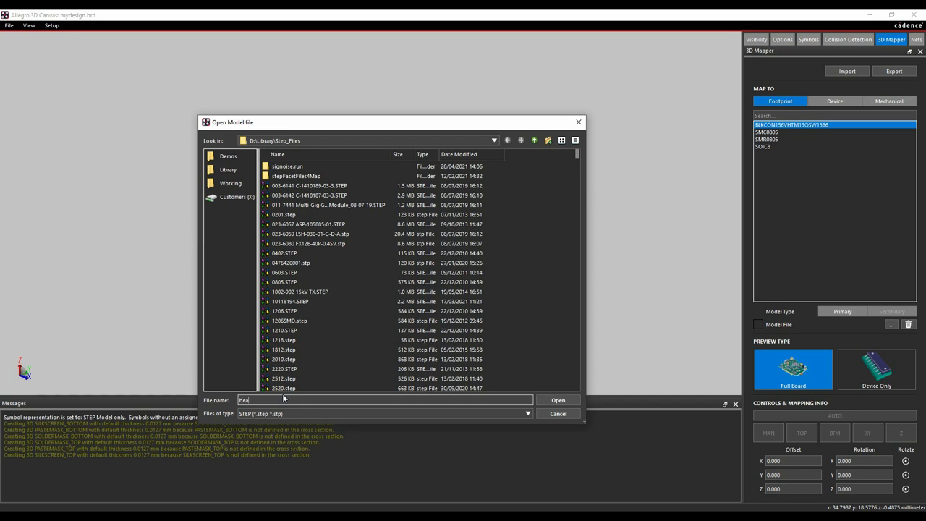
text(der*)
key(Return)
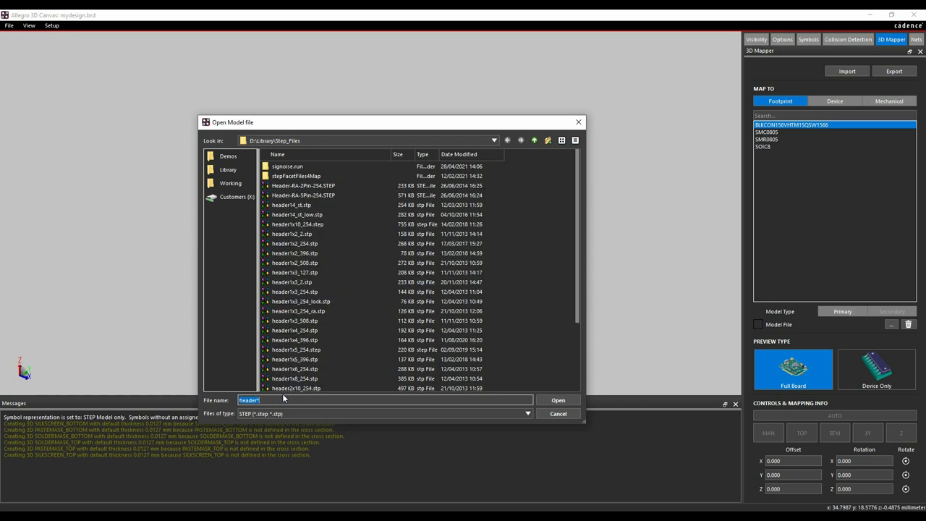
scroll(327, 346, down, 2)
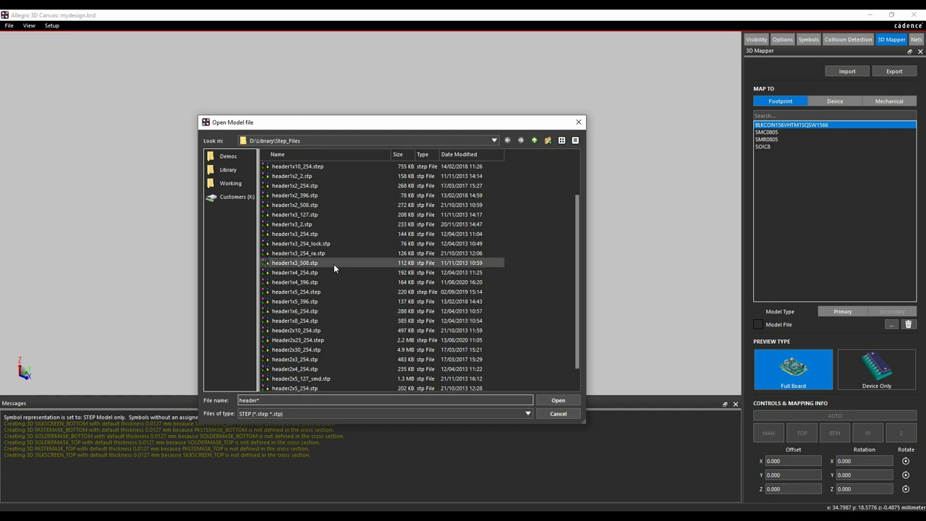
scroll(333, 264, up, 2)
scroll(335, 262, down, 1)
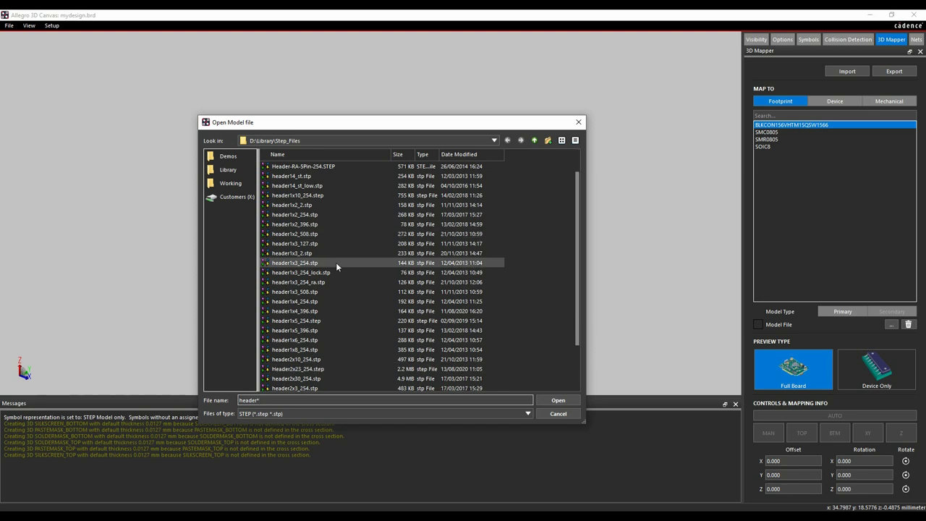
click(557, 413)
Close the 3D board view and save the mydesign.brd layout, overwriting the existing file
scroll(421, 201, up, 3)
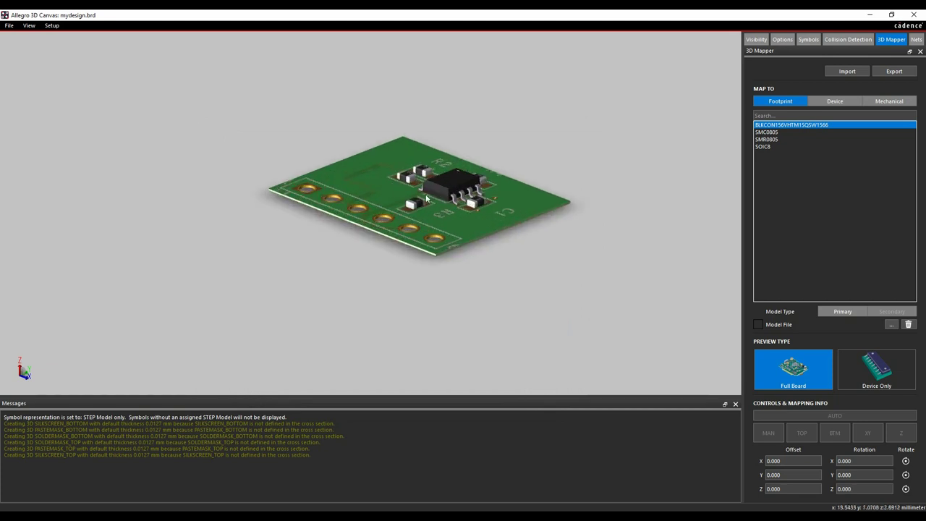
scroll(421, 202, up, 3)
middle_drag(387, 218, 374, 280)
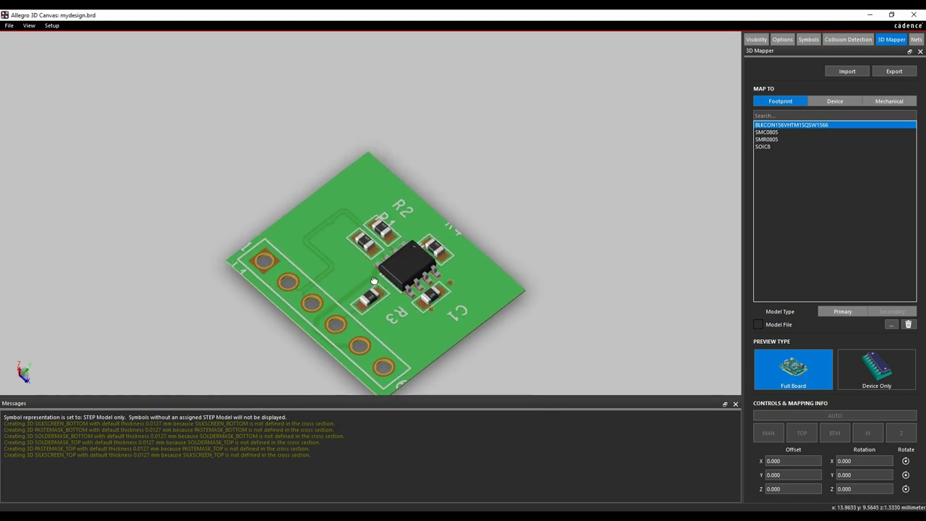
click(914, 14)
click(43, 42)
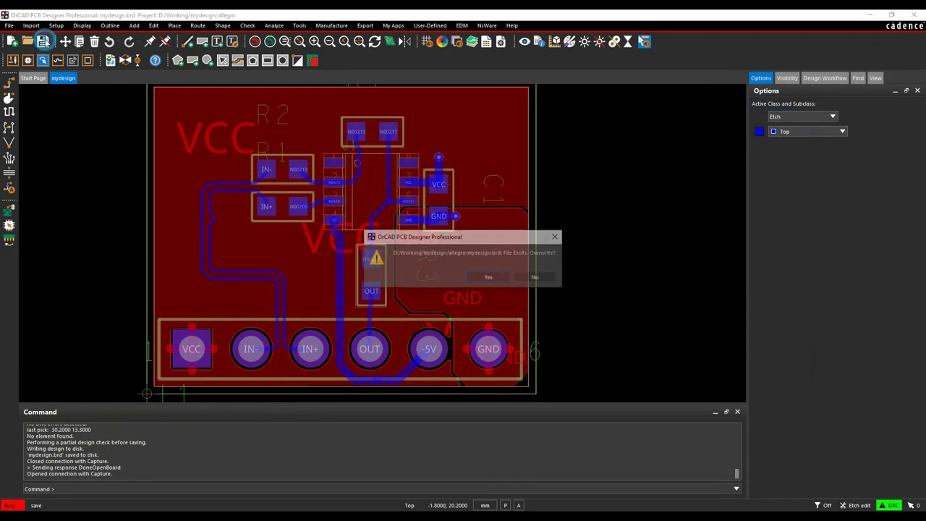
click(488, 280)
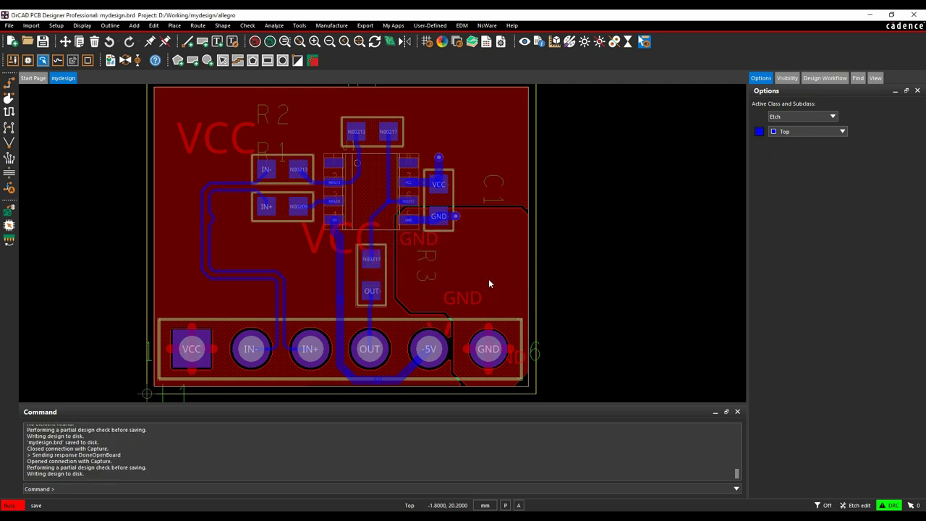
Switch to the OrCAD Capture schematic and search the SamacSys and Ultra Librarian part providers for harwin 6pos
click(365, 520)
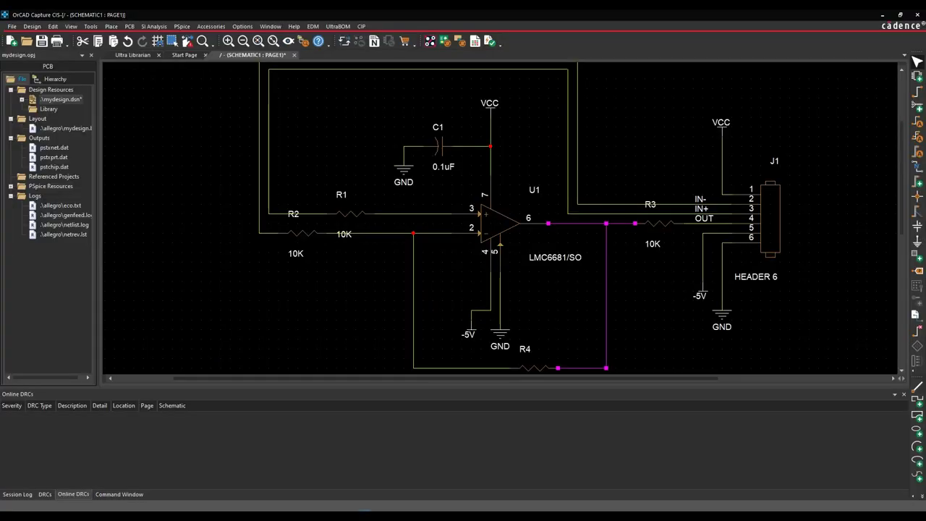
click(622, 119)
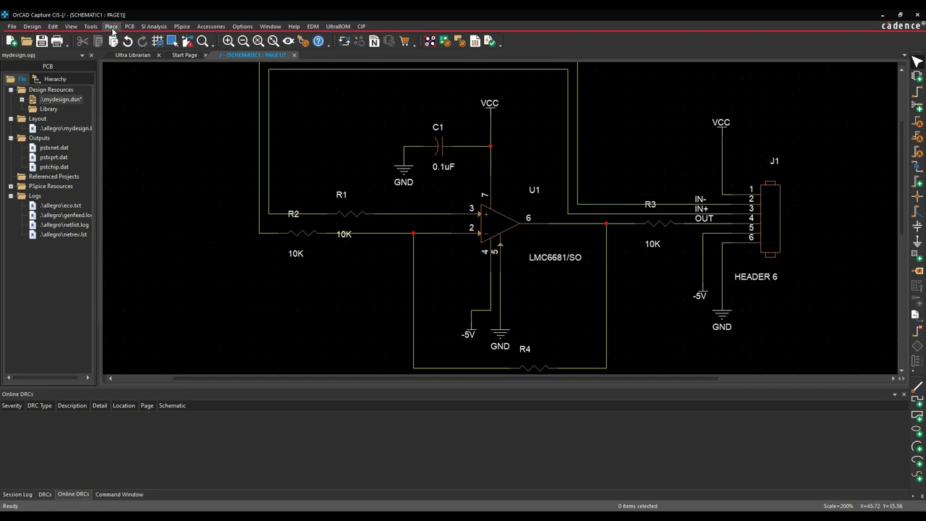
click(112, 27)
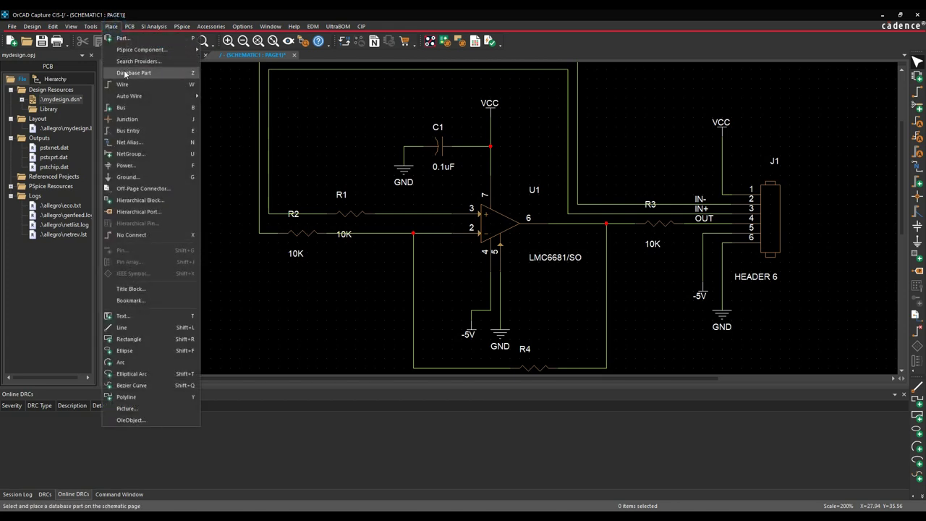
click(133, 61)
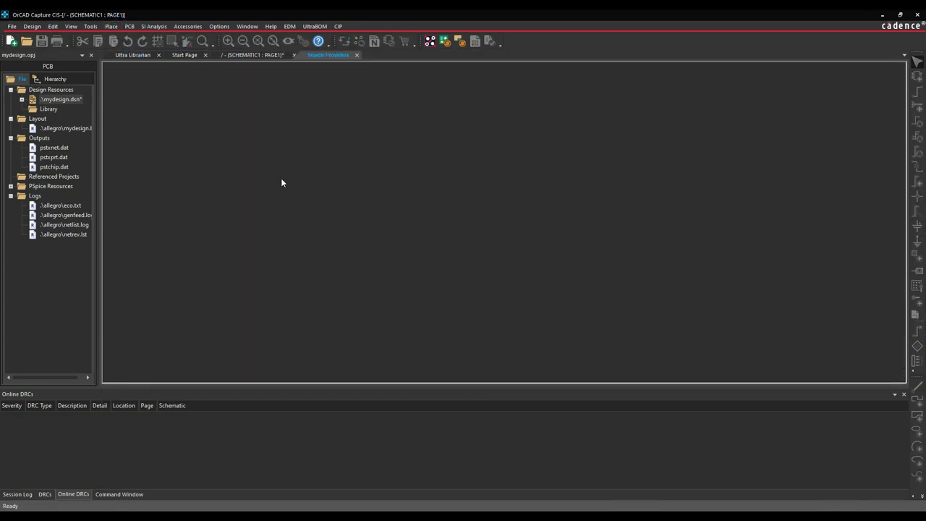
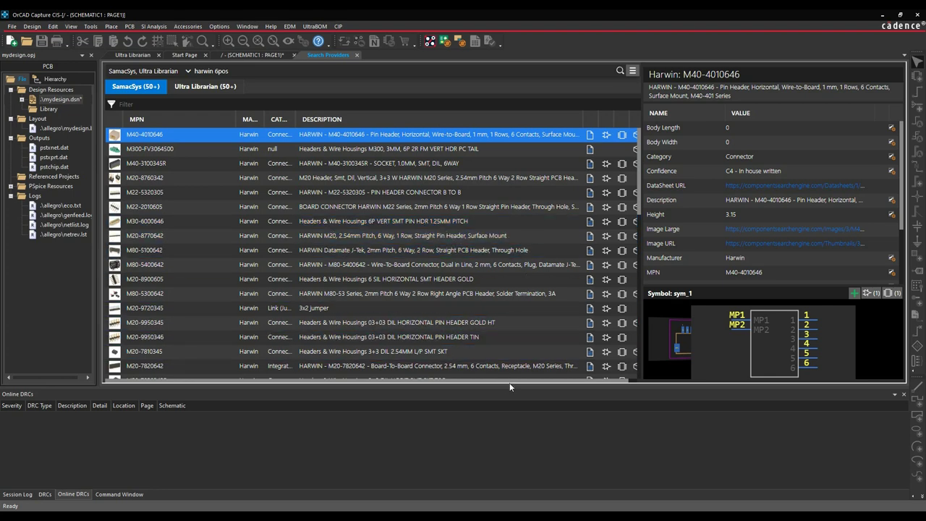
drag(554, 382, 564, 382)
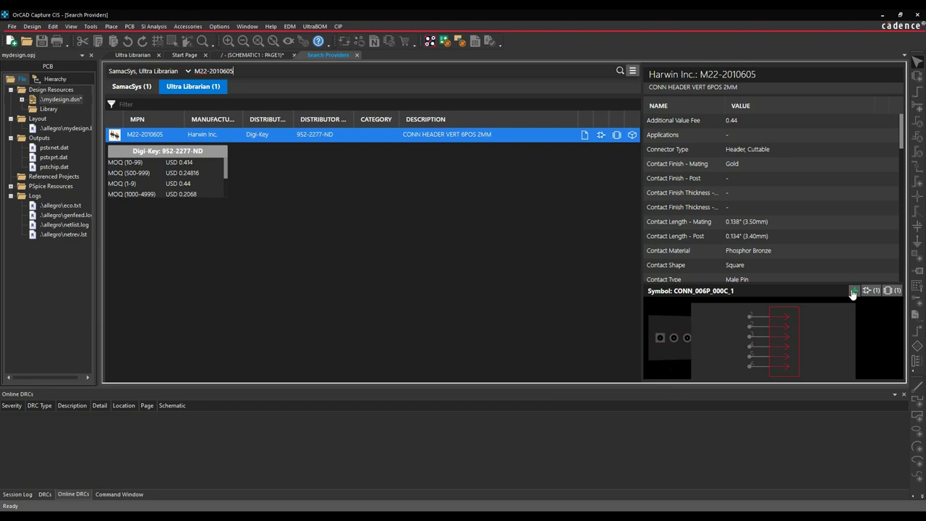
Preview the footprint of Ultra Librarian part M22-2010605 and place one instance on the schematic beside connector J1
click(887, 292)
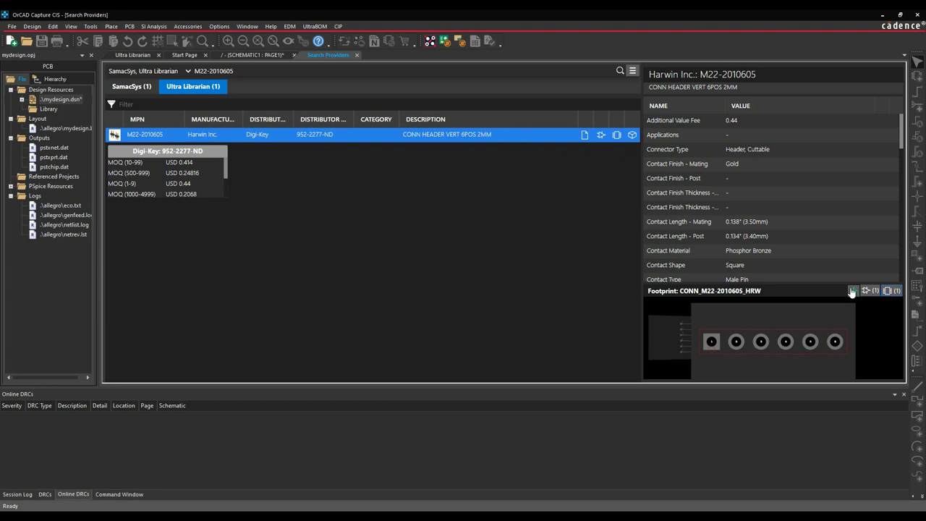
click(852, 291)
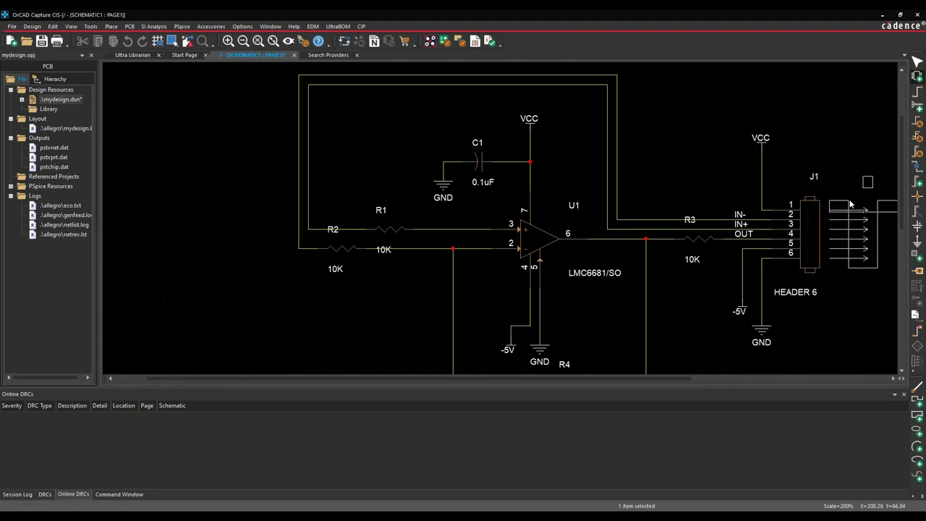
click(850, 204)
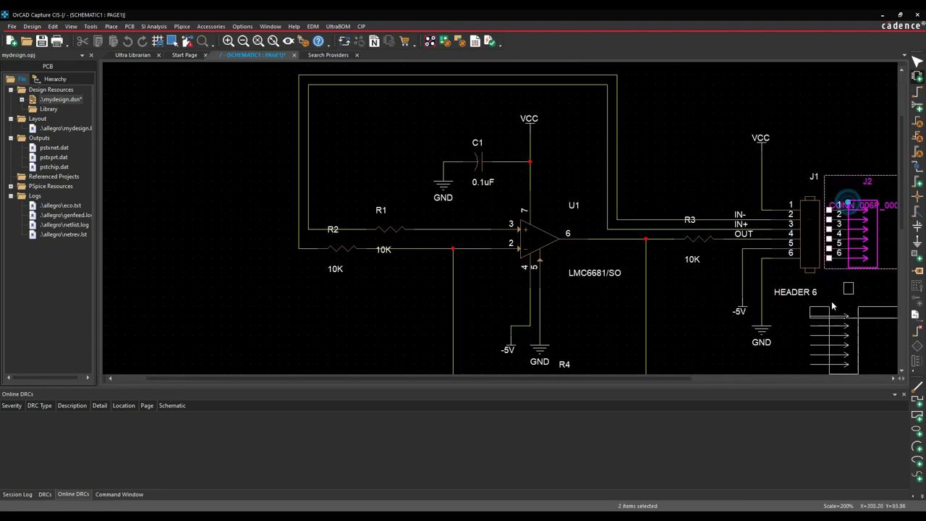
key(Escape)
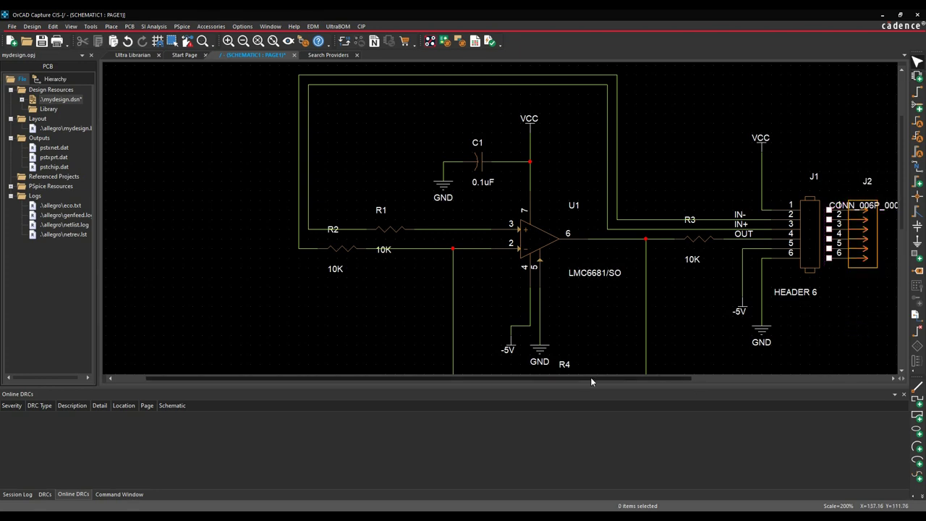
Review the properties of the newly placed connector J2, widening the value column for readability, and return to the schematic
drag(590, 377, 702, 378)
click(705, 235)
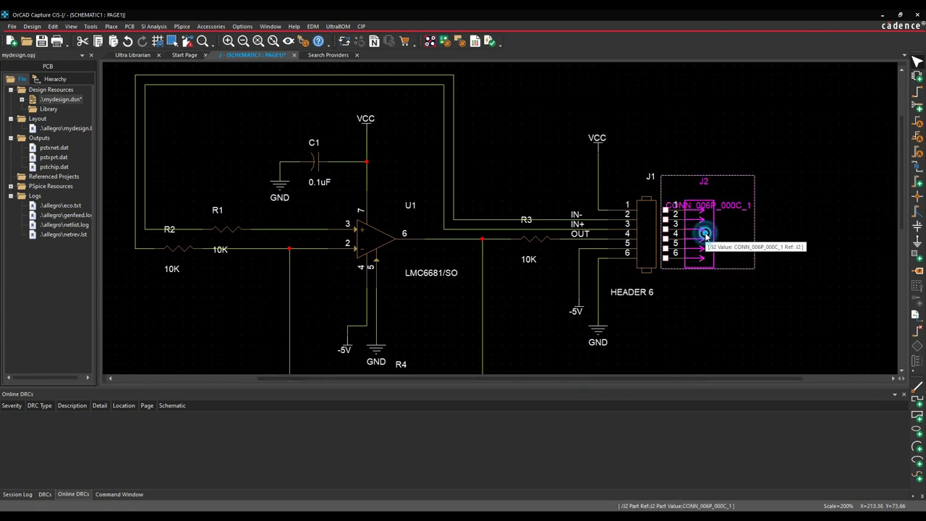
double_click(705, 235)
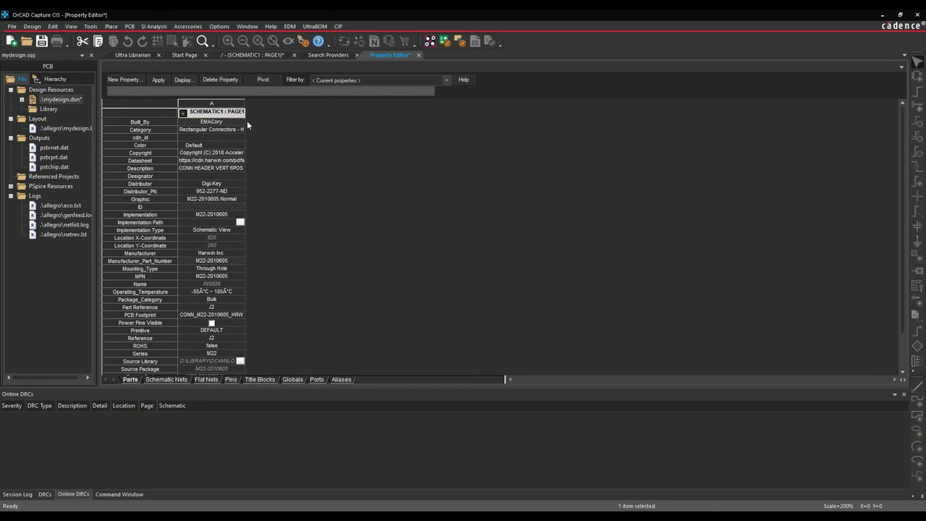
drag(245, 102, 293, 103)
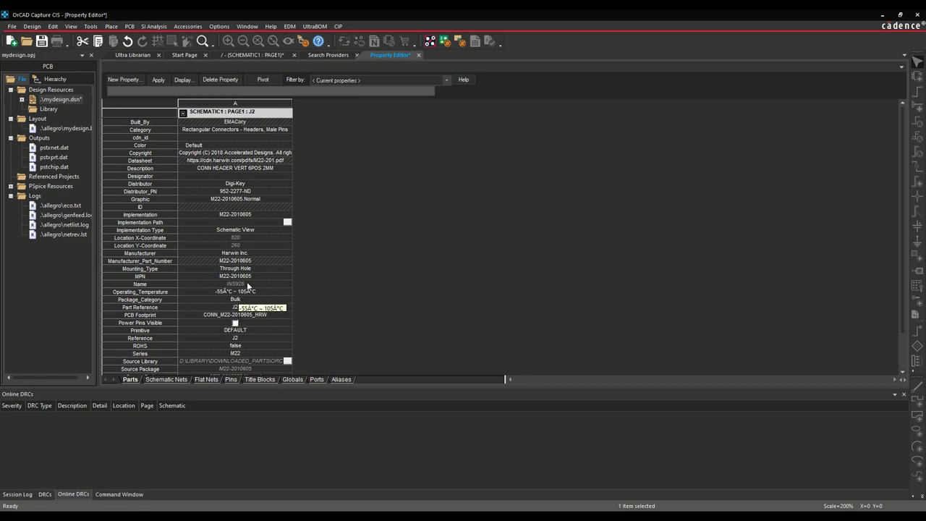
click(418, 56)
click(754, 307)
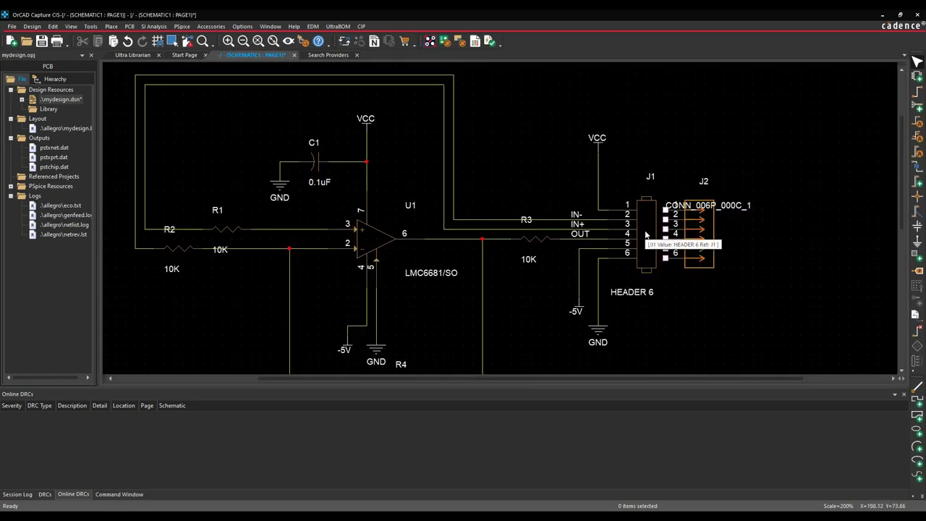
Compare the properties of connectors J1 and J2 together, including their PCB footprints and part data, and return to the schematic
click(648, 239)
click(756, 333)
click(643, 309)
drag(643, 309, 688, 229)
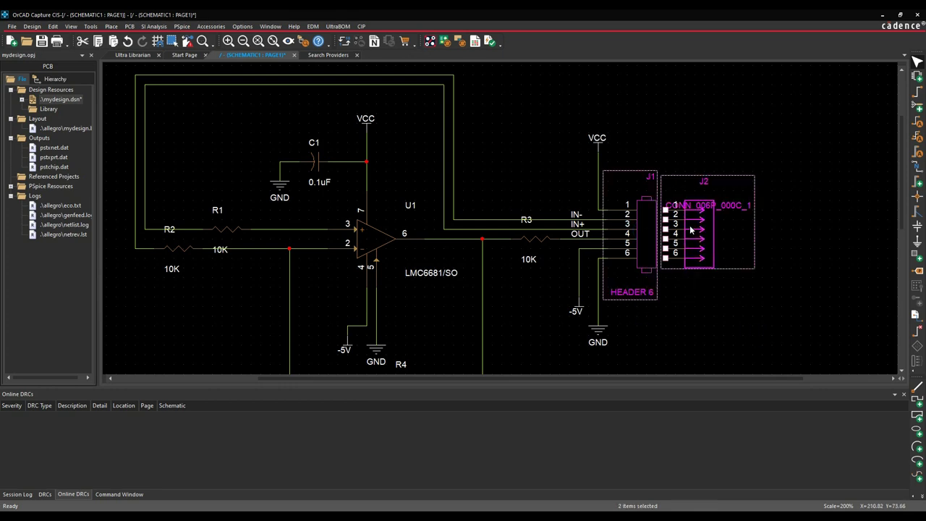
right_click(689, 228)
click(723, 73)
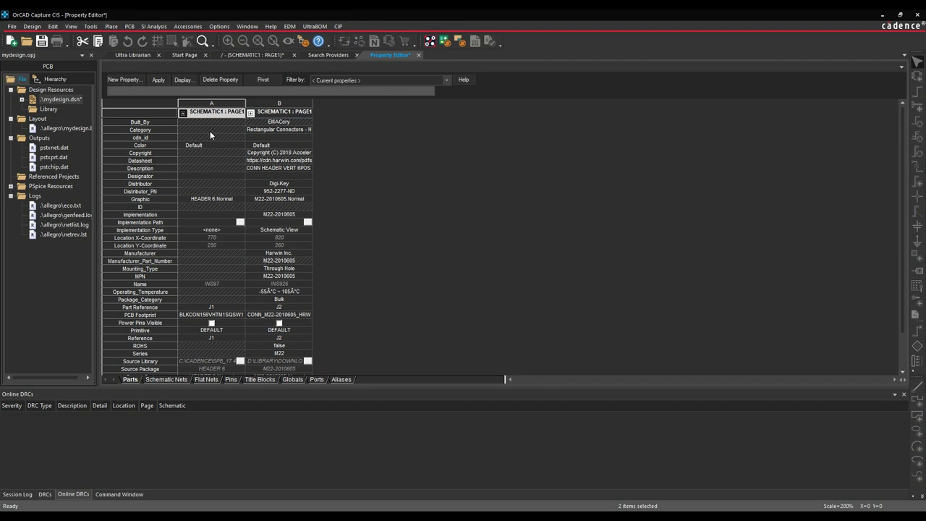
scroll(217, 166, down, 2)
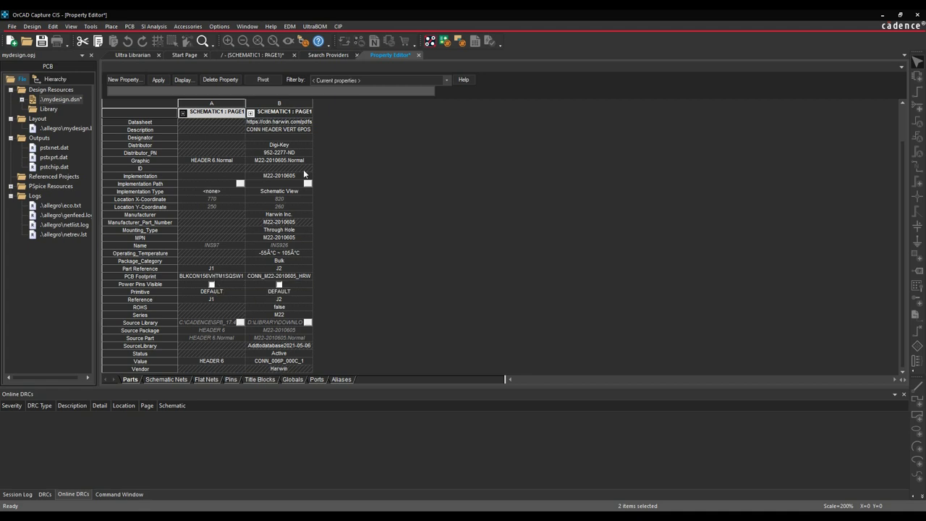
click(418, 55)
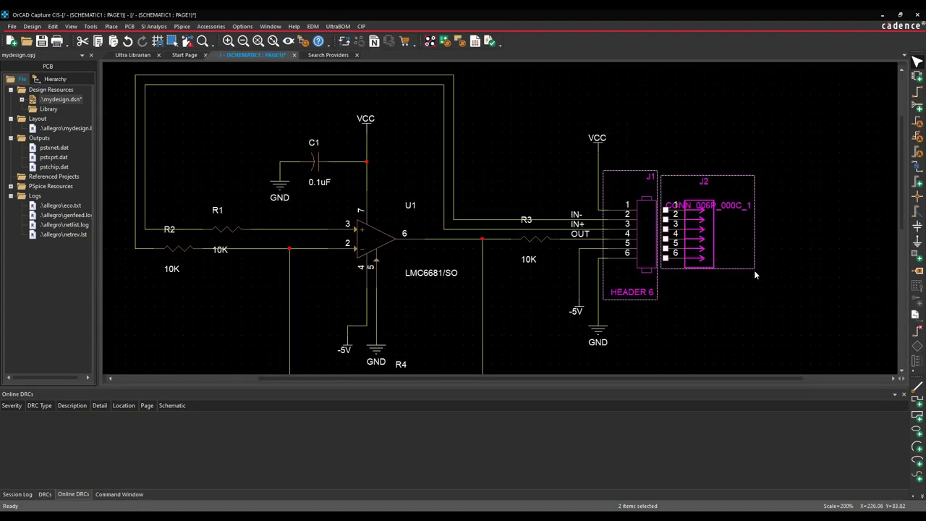
click(750, 310)
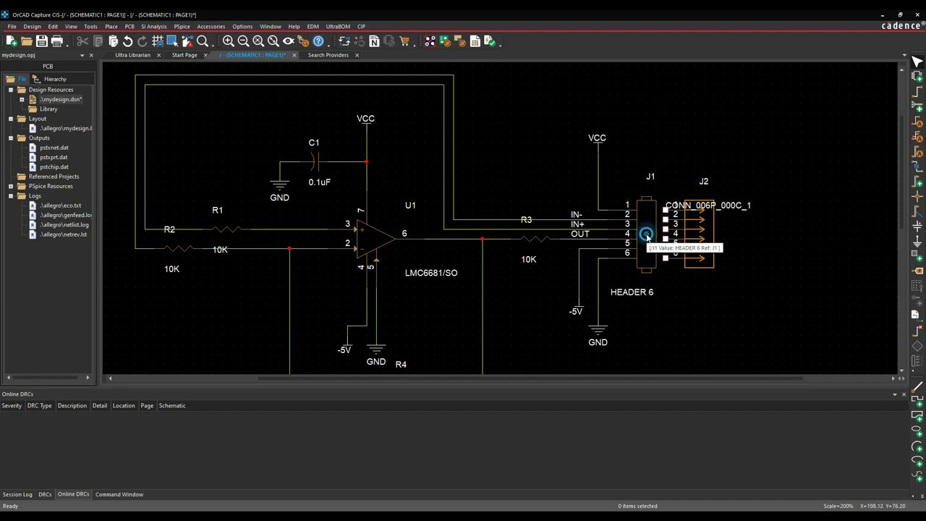
Delete the original HEADER 6 connector and move the Harwin connector onto the wire ends in its place
click(647, 238)
key(Delete)
drag(703, 223, 649, 232)
click(720, 264)
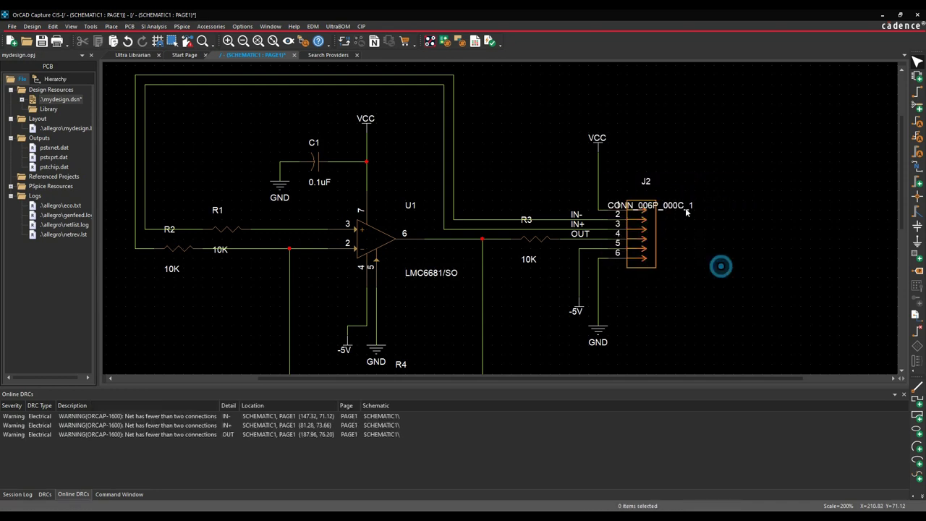
Change the Harwin connector's part reference to J1 and unset its user-assigned reference status
double_click(649, 185)
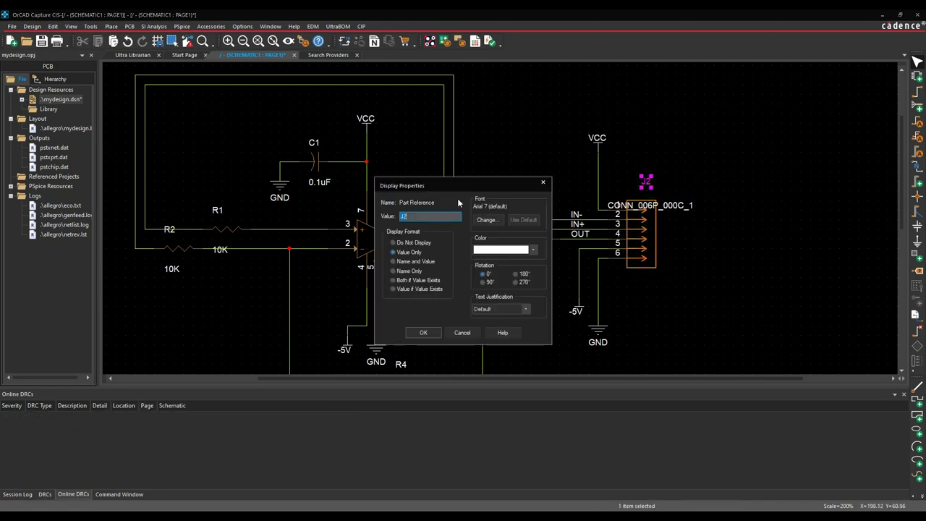
key(Return)
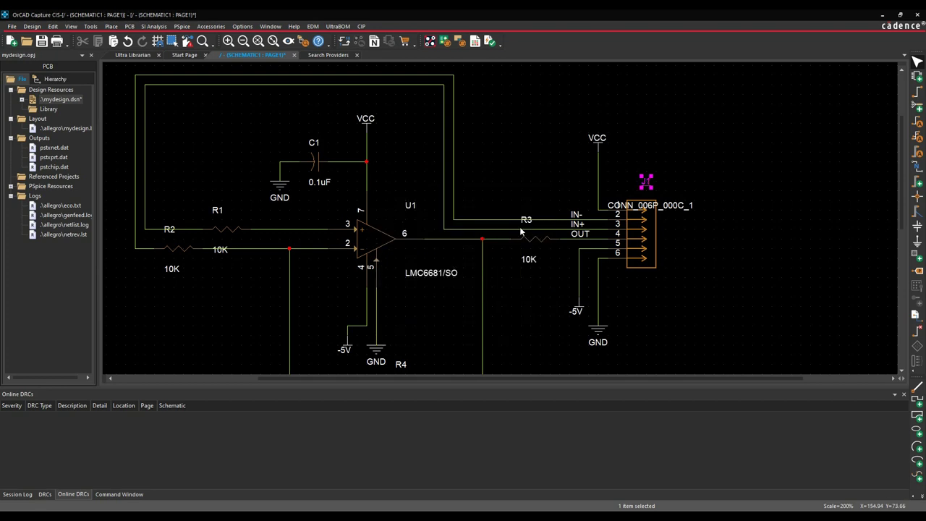
click(650, 250)
right_click(649, 249)
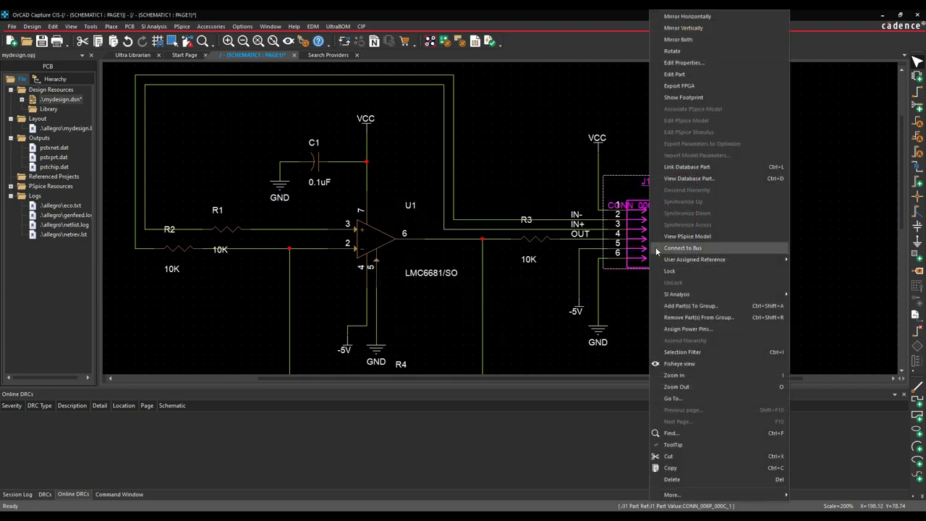
mouse_move(707, 259)
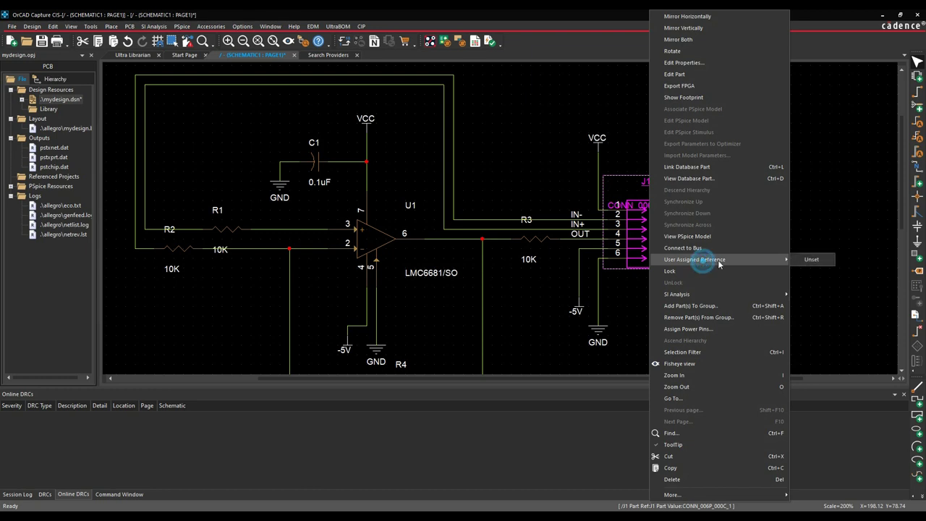
click(818, 259)
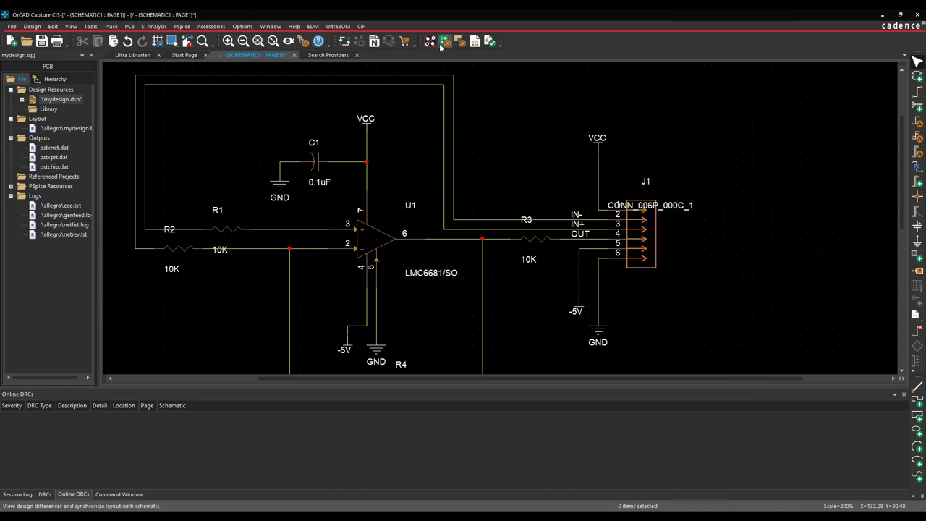
Update the mydesign.brd layout from the schematic by synchronising the J1 component and connection changes
click(130, 26)
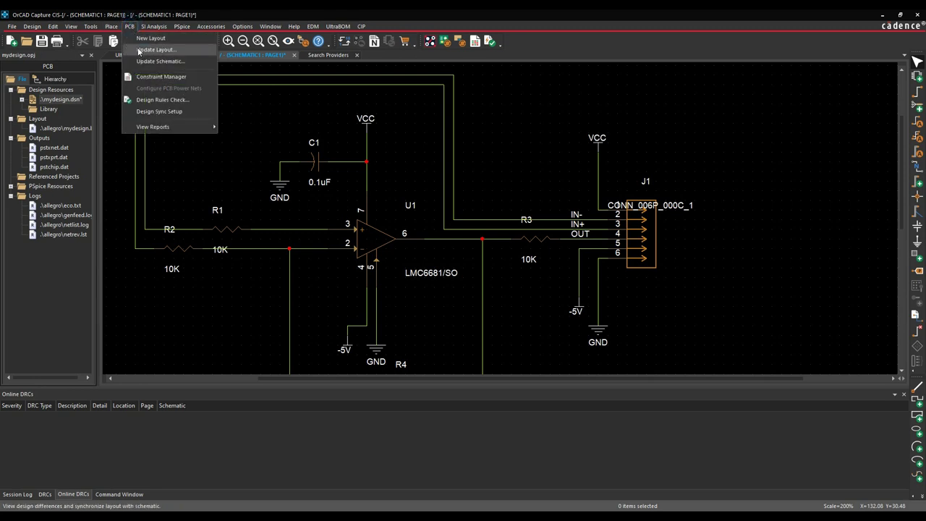
click(153, 49)
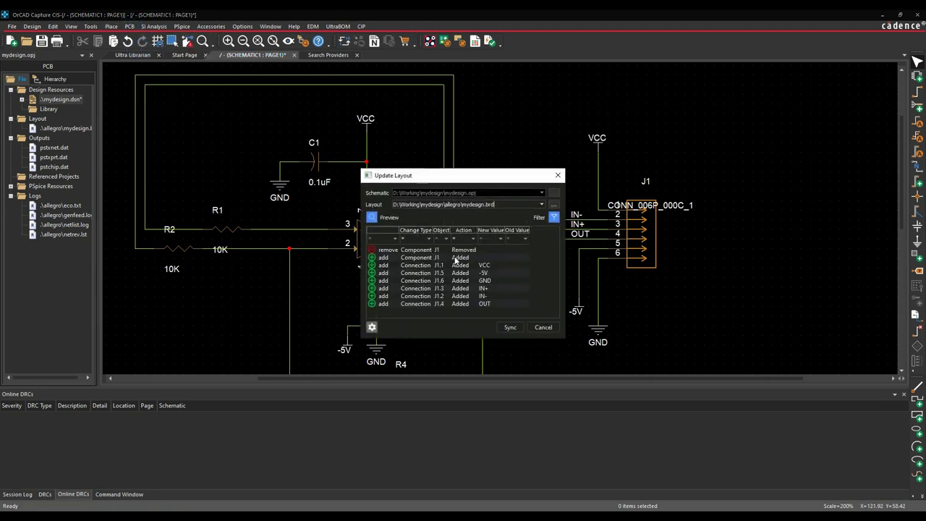
click(508, 328)
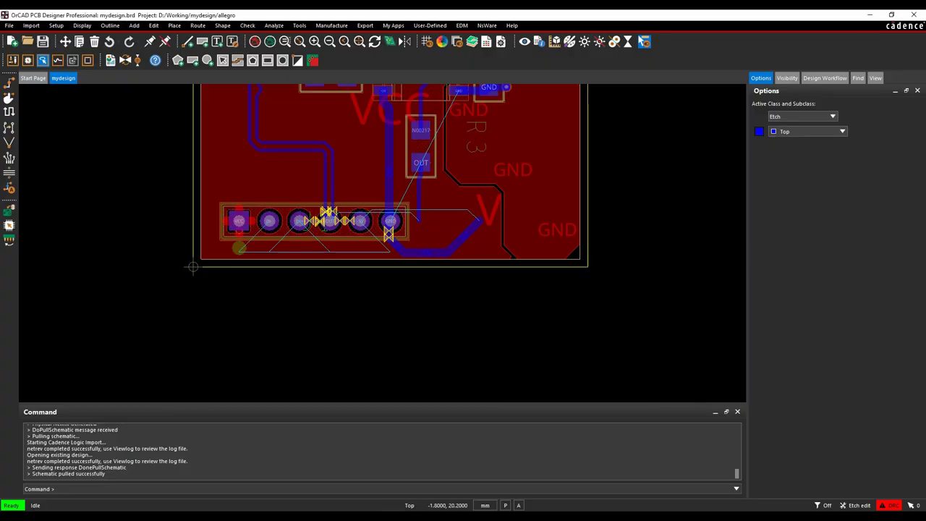
click(348, 307)
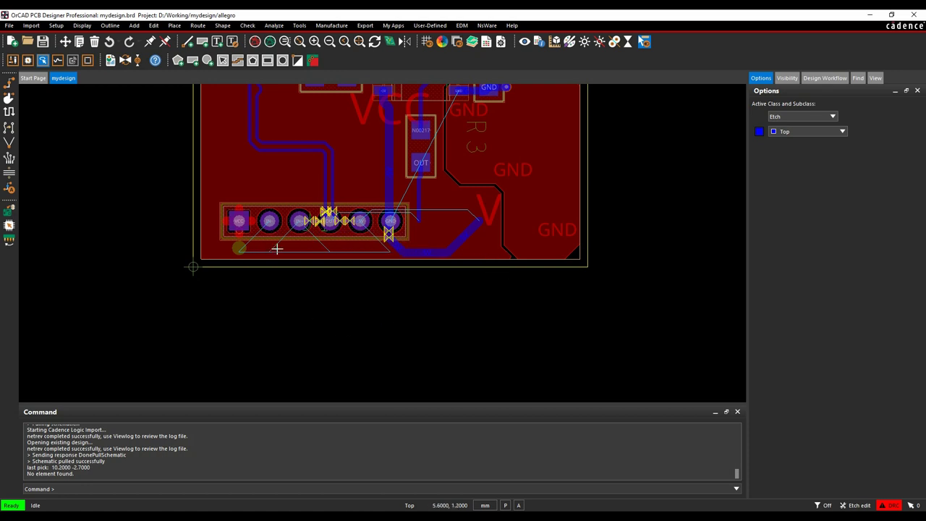
Switch to the browser and bring up the Parallel Systems User Guides page to view its guide list
scroll(354, 282, down, 3)
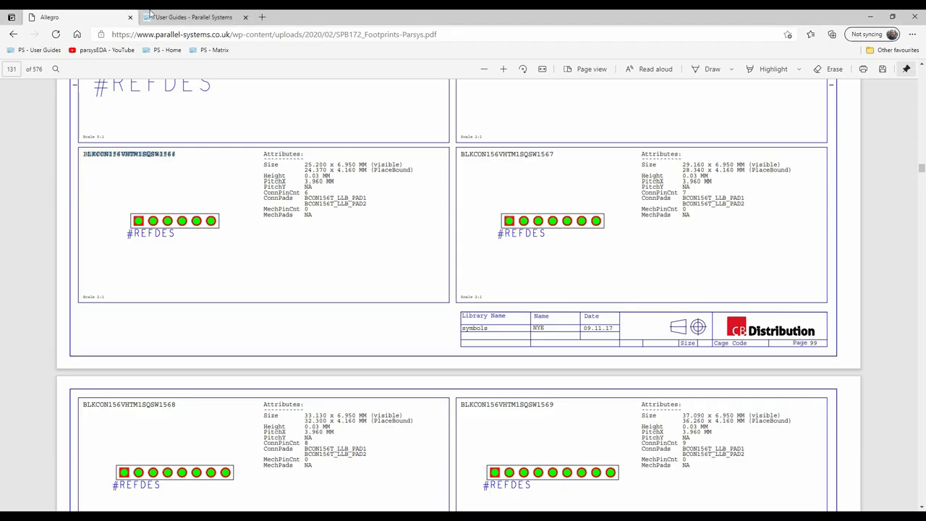
click(181, 17)
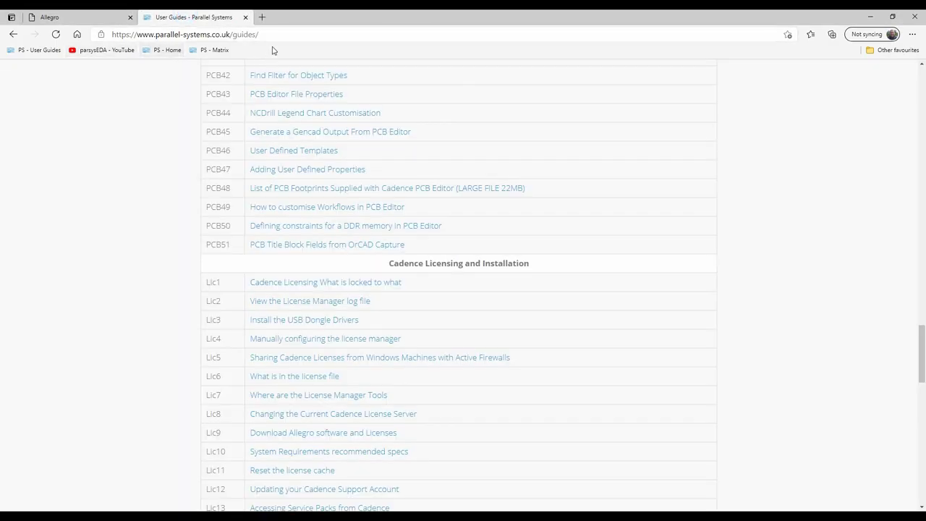
Open the Parallel Systems Matrix page and examine the schematic entry and PCB Editor features in the Cadence PCB Suite Configuration Matrix
click(215, 50)
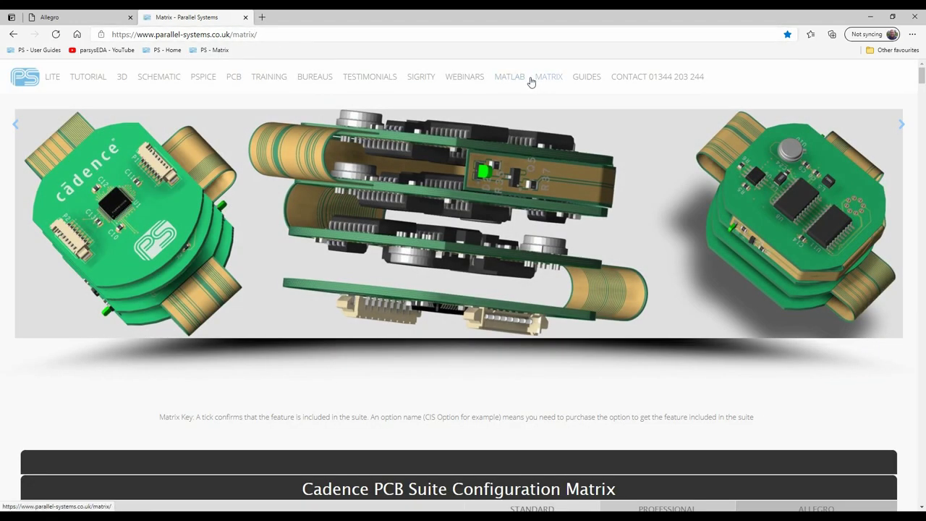
scroll(489, 265, down, 5)
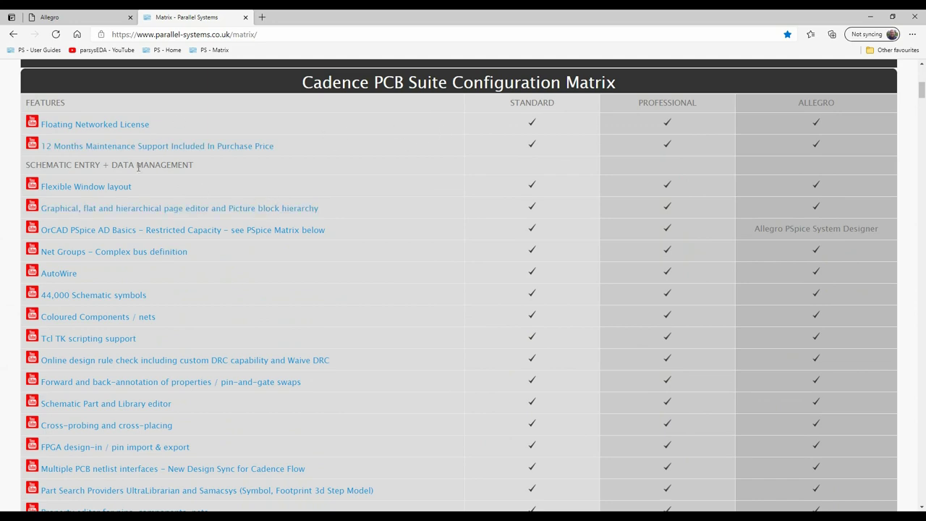
scroll(151, 180, down, 1)
scroll(150, 180, down, 10)
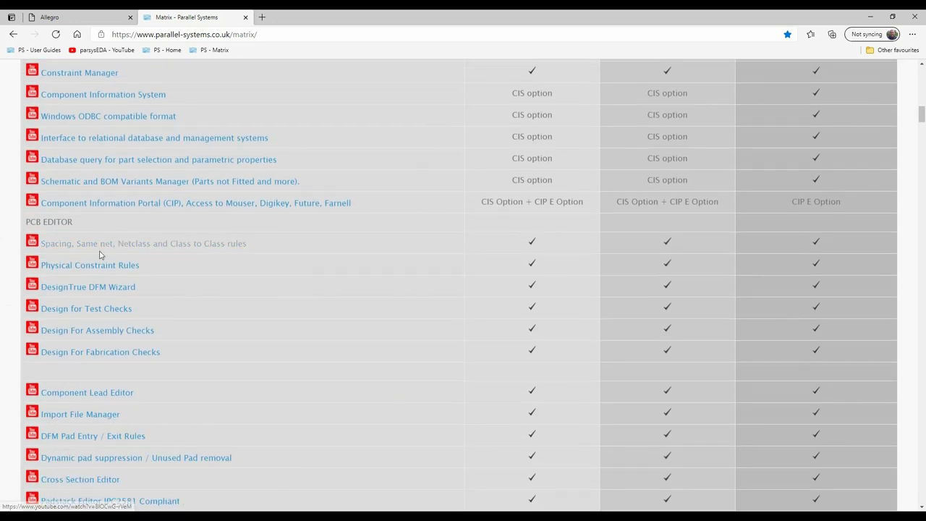
scroll(131, 174, down, 5)
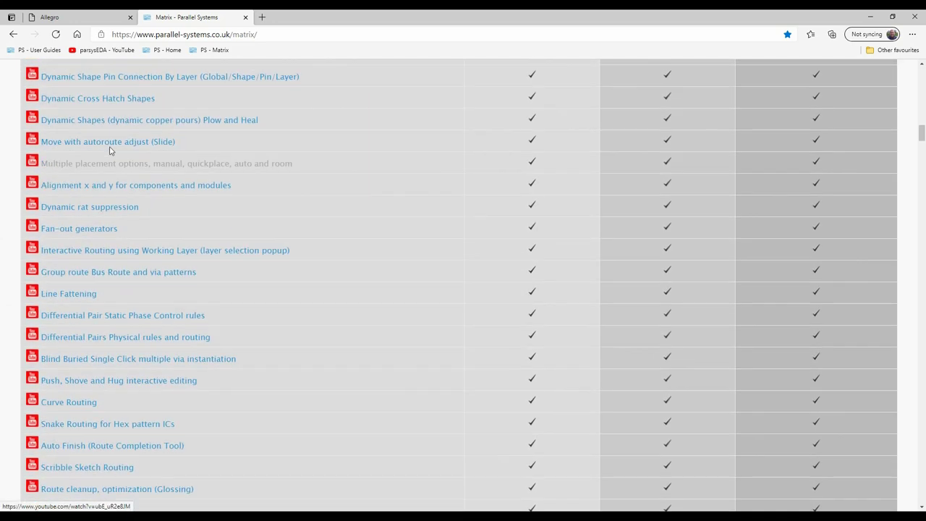
scroll(118, 177, down, 8)
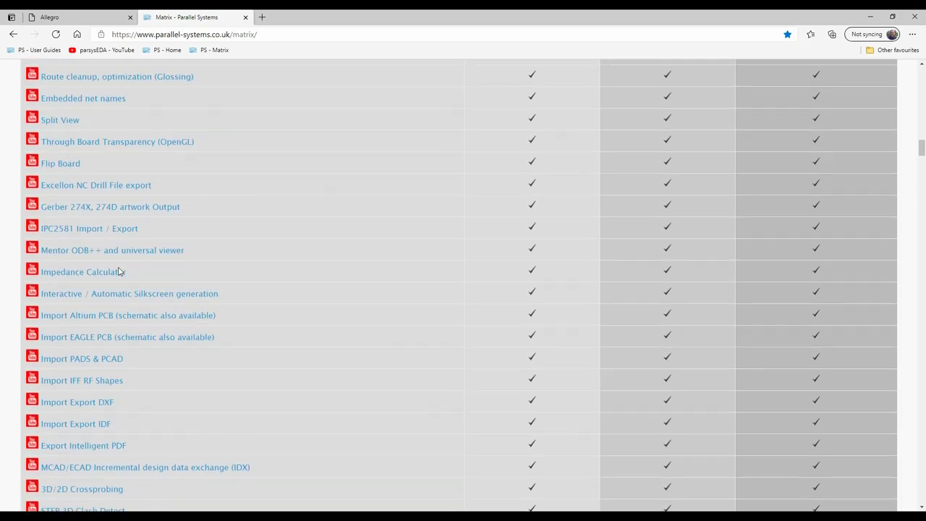
Return to the matrix headings and compare the Standard, Professional and Allegro columns through to the high-speed and miniaturization features
scroll(120, 271, up, 20)
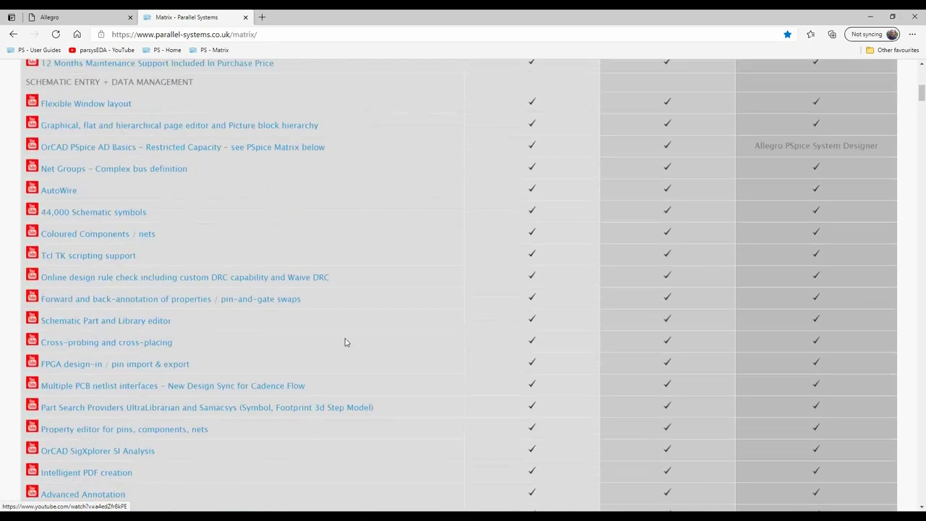
scroll(650, 243, down, 3)
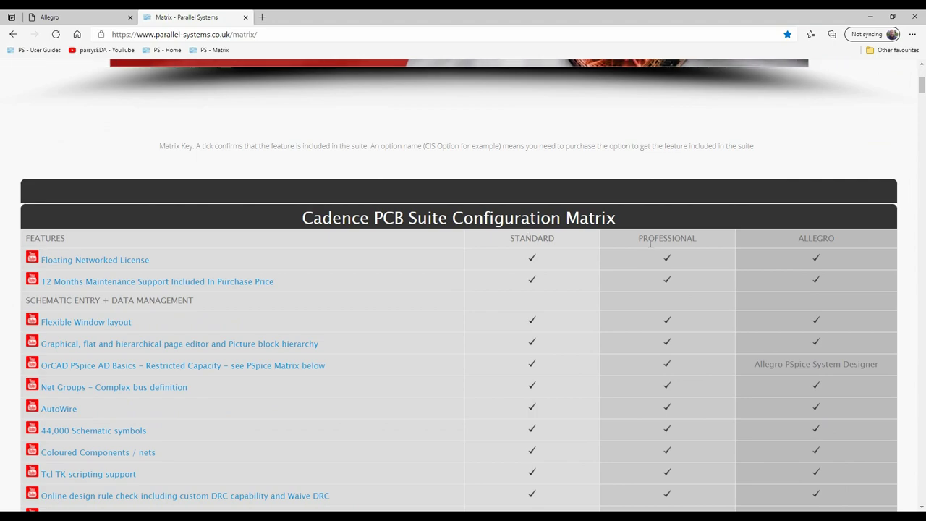
scroll(783, 290, down, 20)
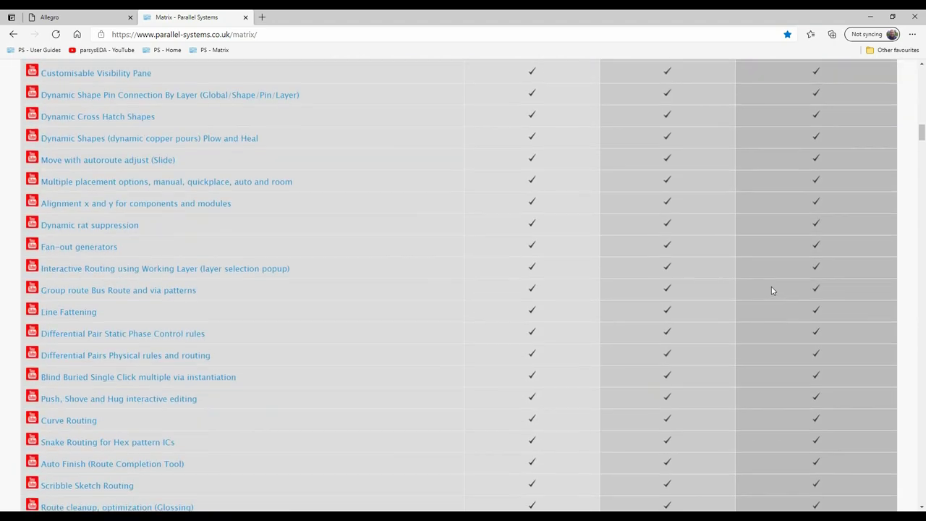
scroll(772, 295, down, 20)
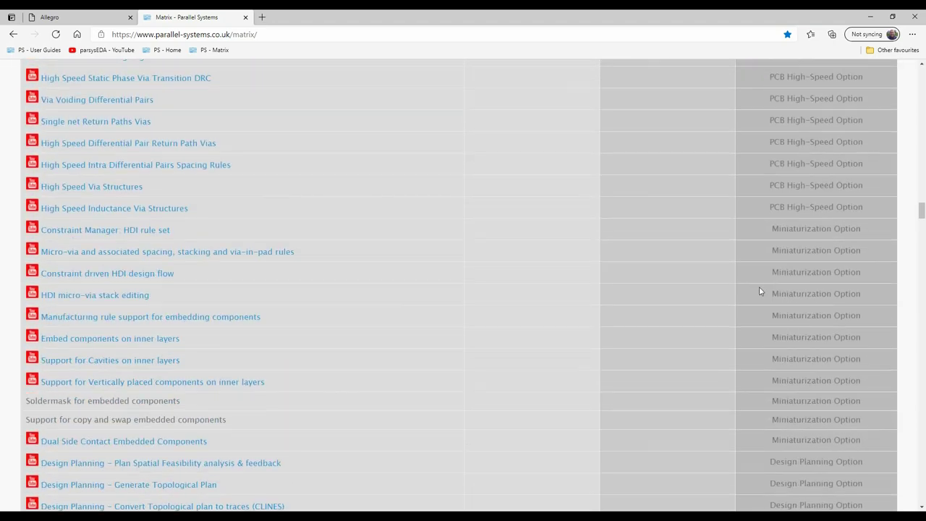
scroll(213, 220, up, 7)
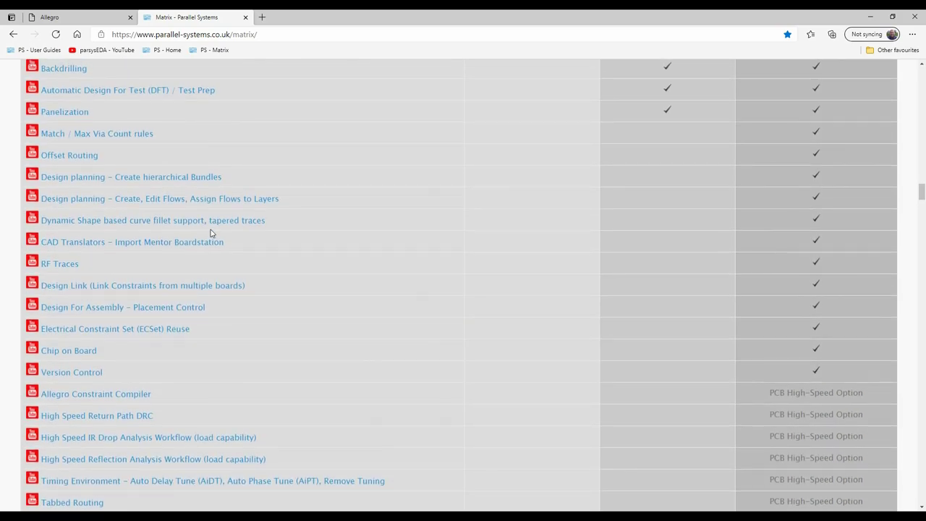